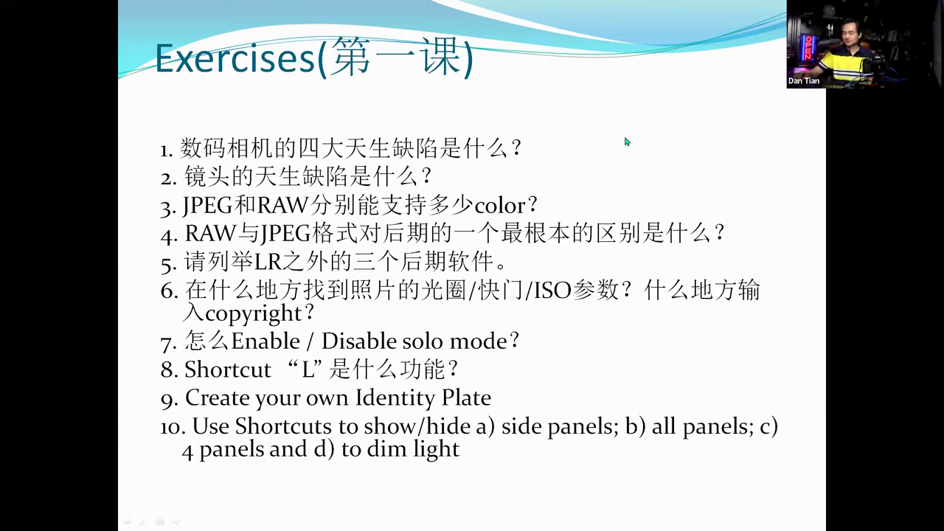
# Advance from the Exercises (第一课) slide to the 课下准备 slide
pyautogui.press('Right')
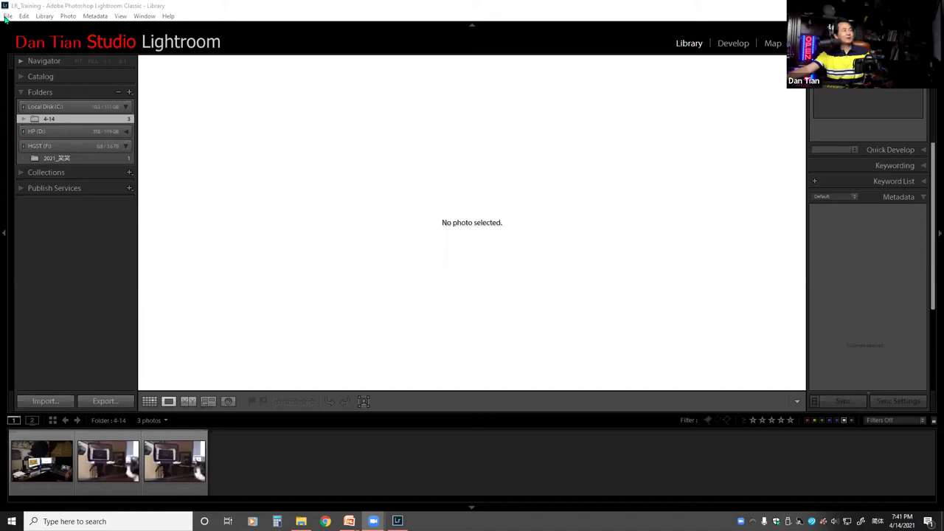
# Open the Tethered Capture Settings dialog from File > Tethered Capture
pyautogui.click(7, 15)
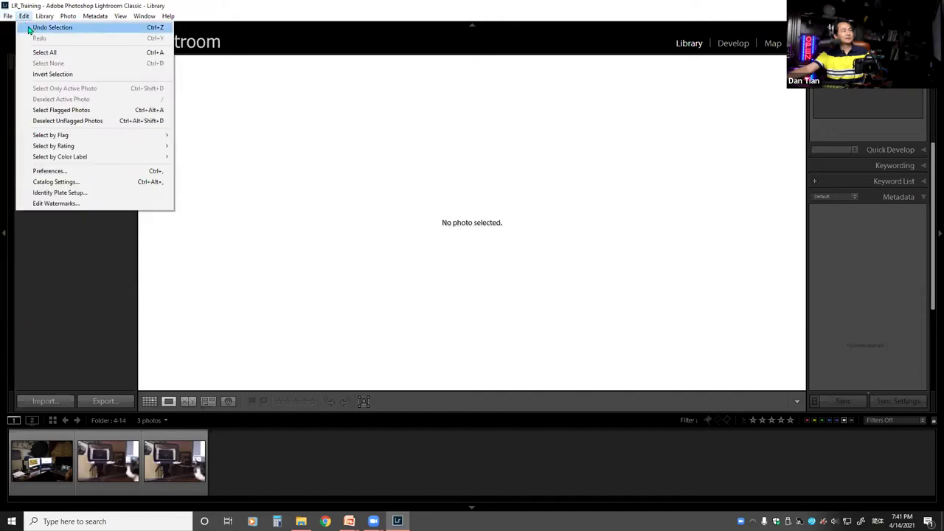
pyautogui.moveTo(38, 115)
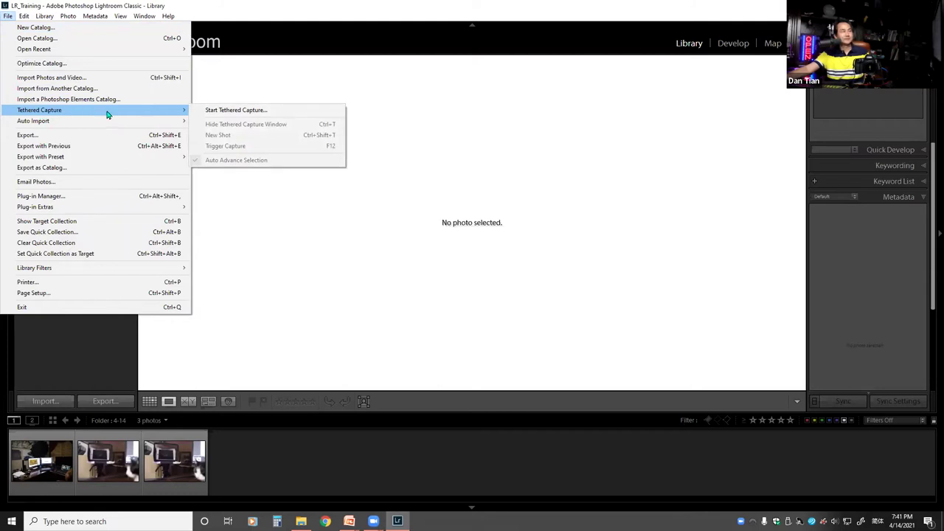
pyautogui.click(235, 113)
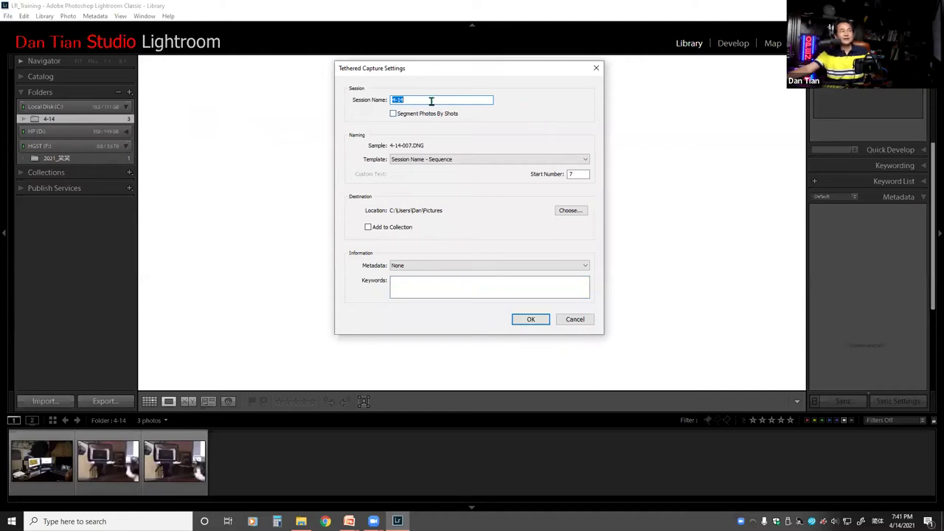
# Name the session 4-14-2021 and set the sequence start number to 1101
pyautogui.write('4-14-')
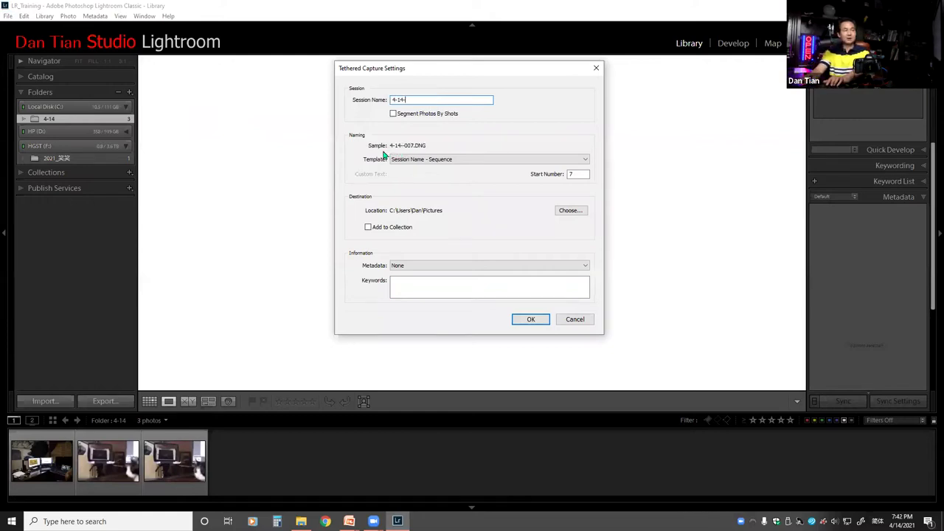
pyautogui.write('2021')
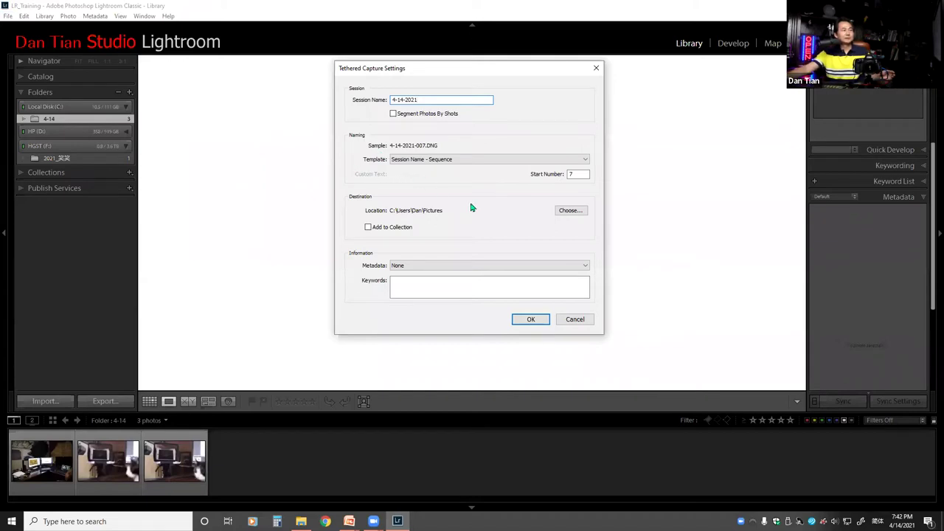
pyautogui.click(574, 175)
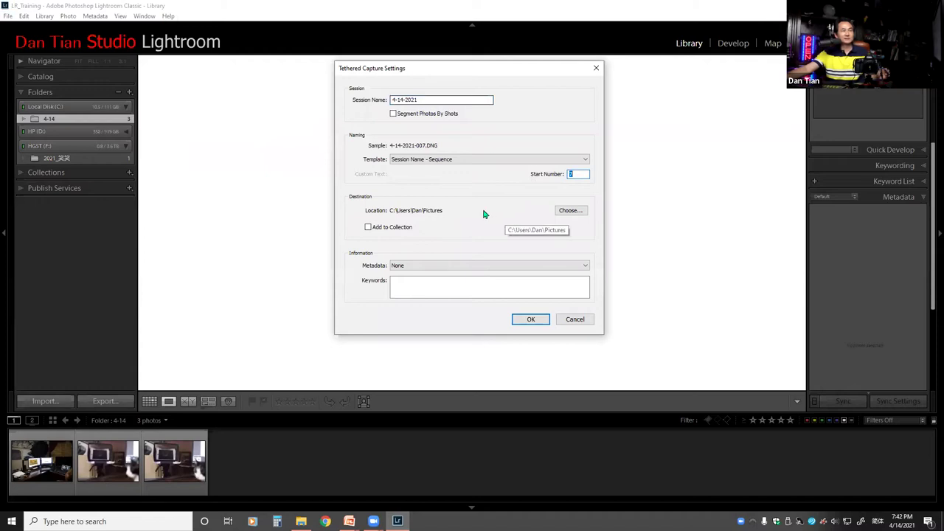
pyautogui.write('11')
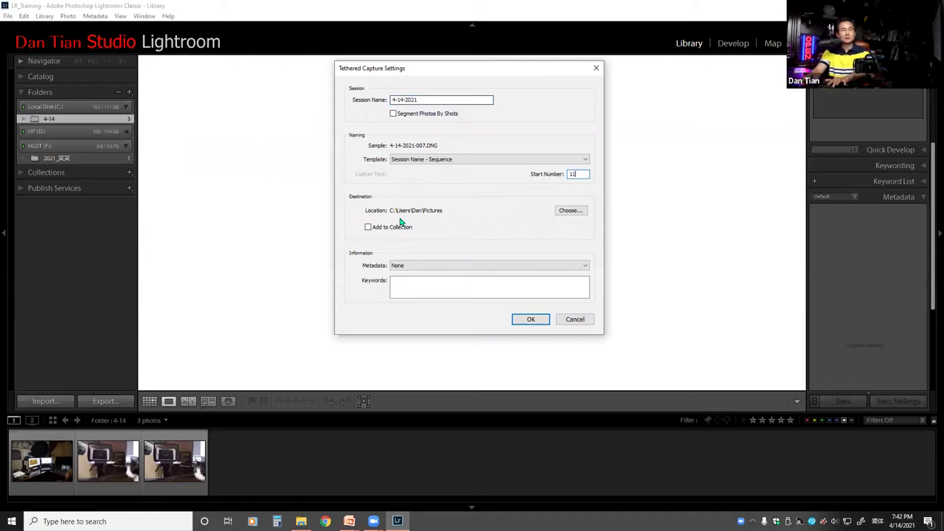
pyautogui.write('01')
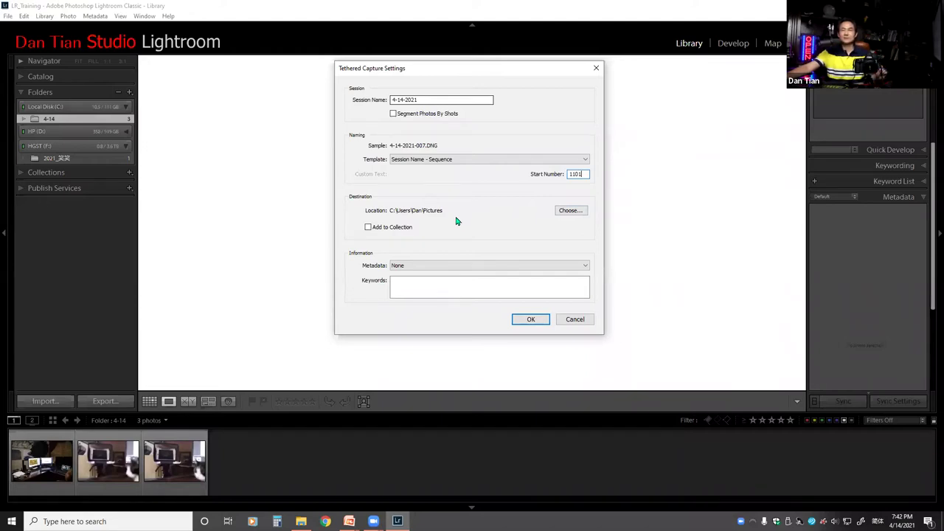
# Add the keywords Training, LR, 4-14-2021 and confirm to begin tethered capture
pyautogui.click(423, 283)
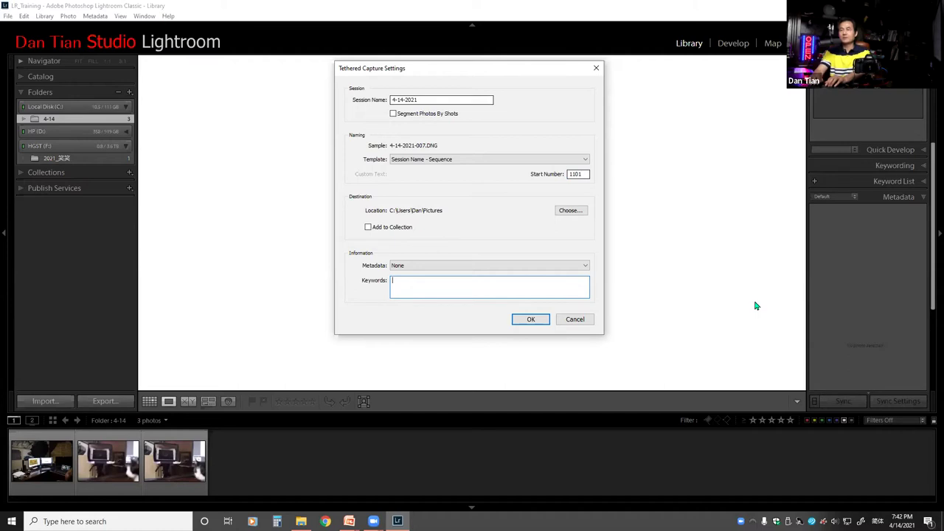
pyautogui.write('Training')
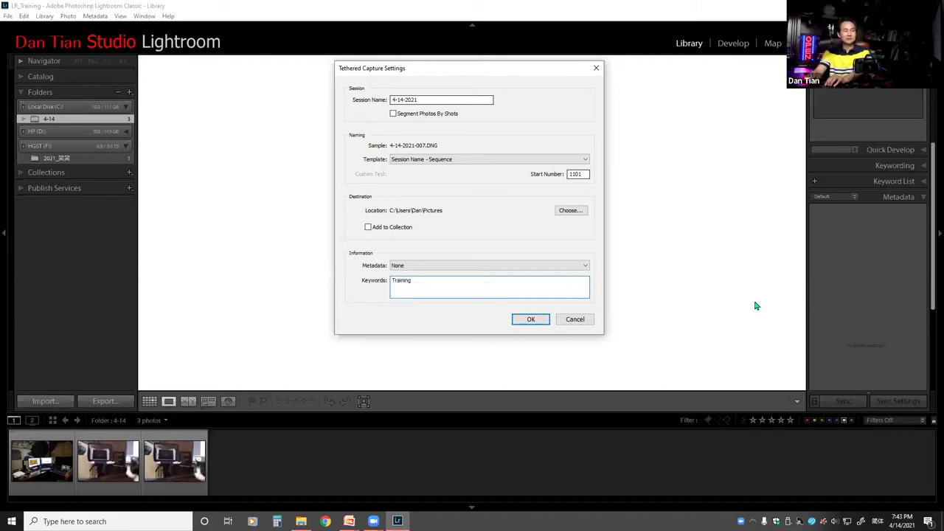
pyautogui.write(', LR')
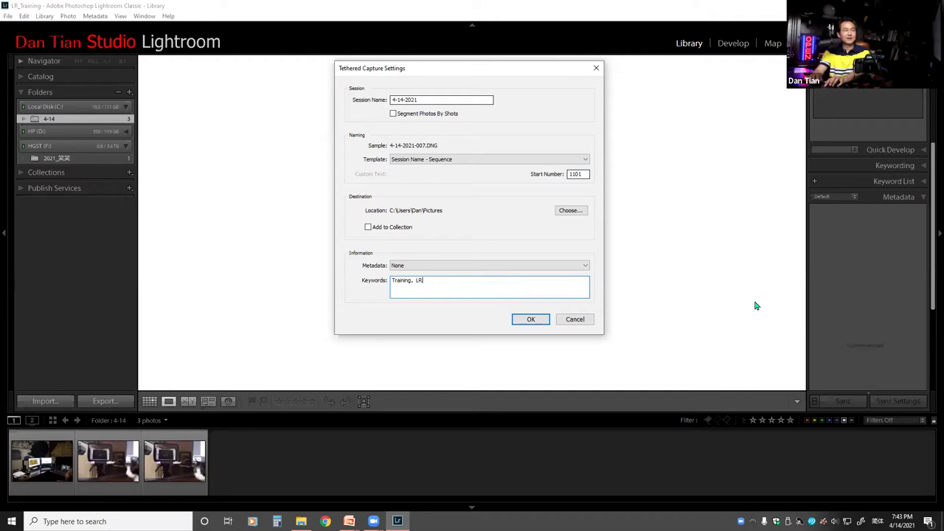
pyautogui.write(', 4-14-2021')
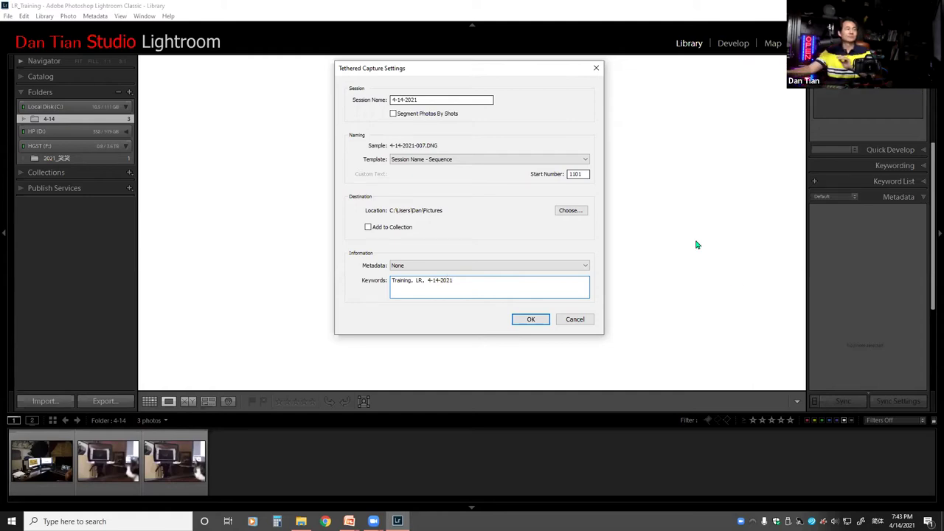
pyautogui.click(518, 322)
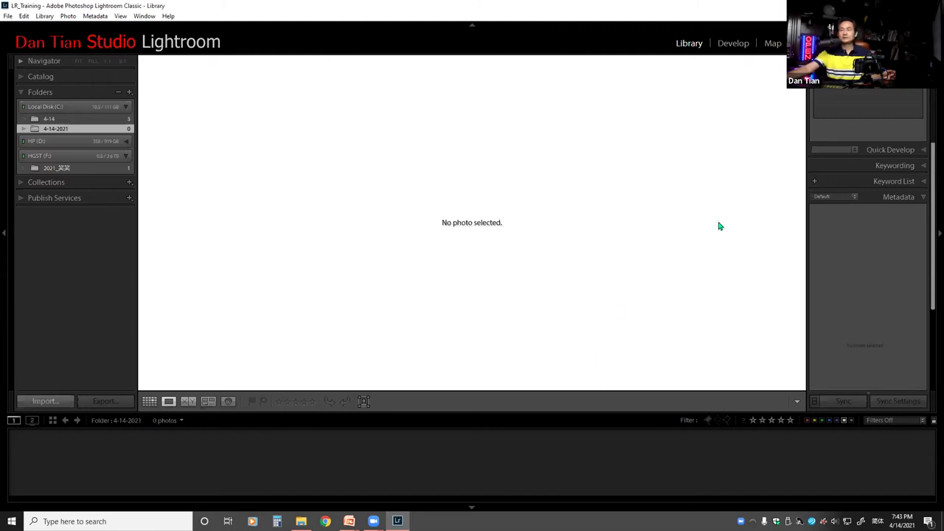
# Drag the tethered capture control bar lower on the screen
pyautogui.moveTo(455, 241); pyautogui.dragTo(383, 327)
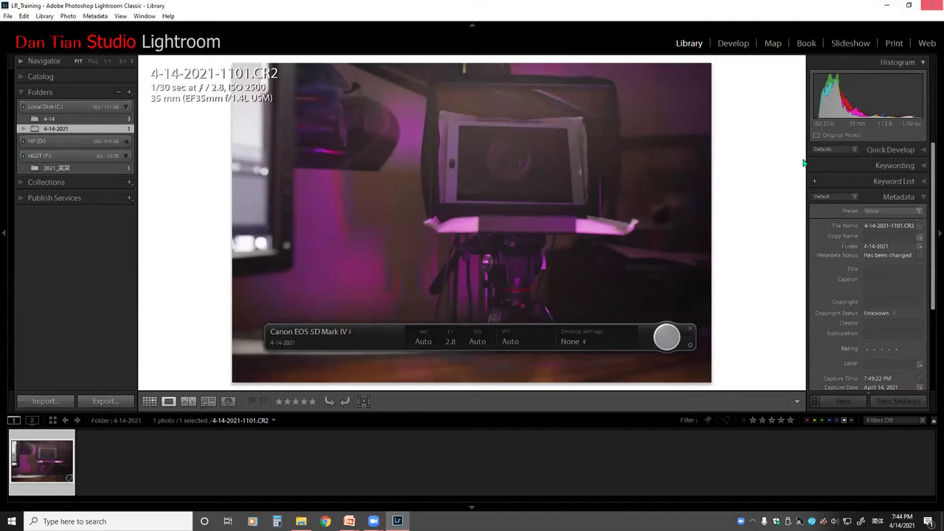
# Move the capture bar off the photo, take another tethered shot, then advance the slides
pyautogui.moveTo(384, 338); pyautogui.dragTo(369, 472)
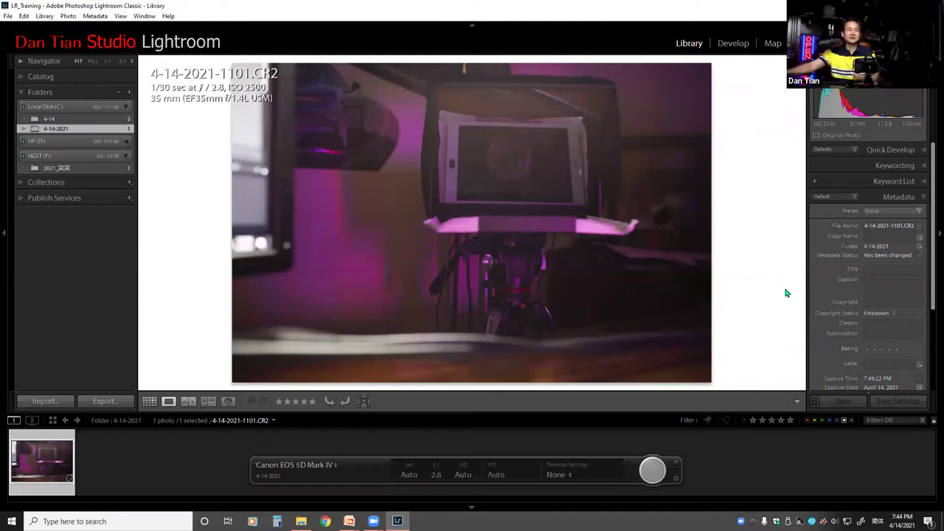
pyautogui.click(652, 472)
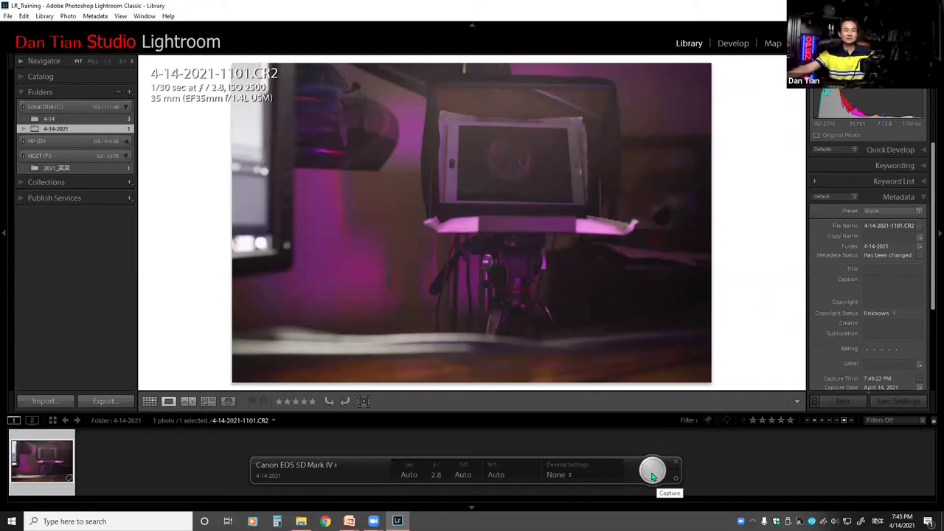
pyautogui.click(651, 472)
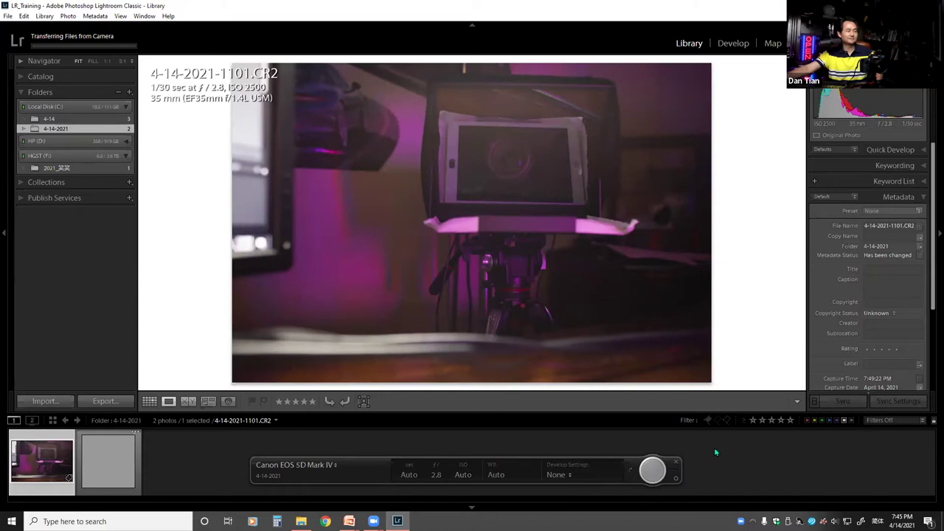
pyautogui.hotkey('alt', 'Tab')
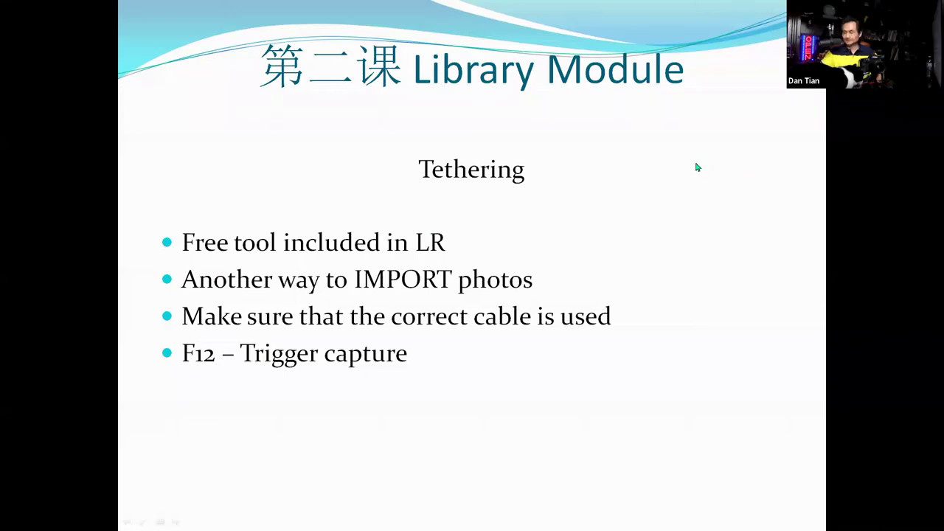
pyautogui.press('Right')
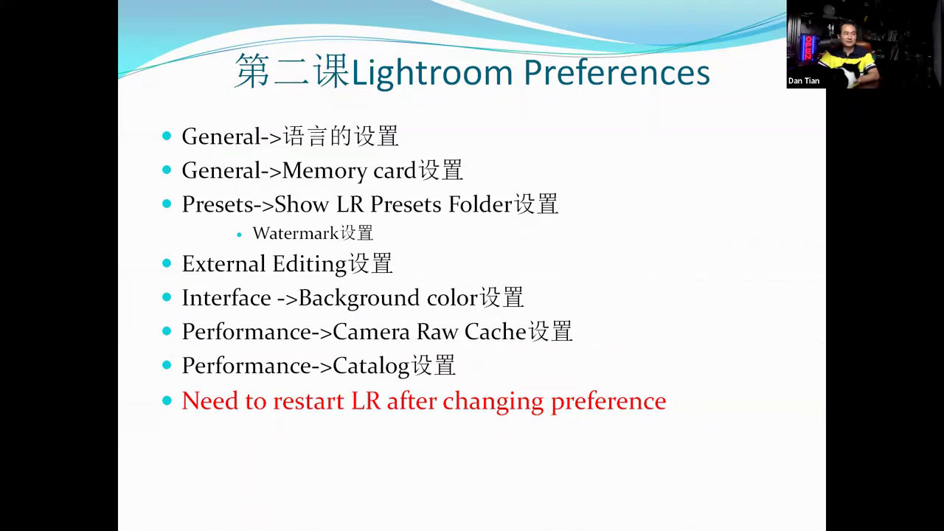
# Switch to Lightroom Classic's Library showing the 49-photo Pics folder
pyautogui.hotkey('alt', 'Tab')
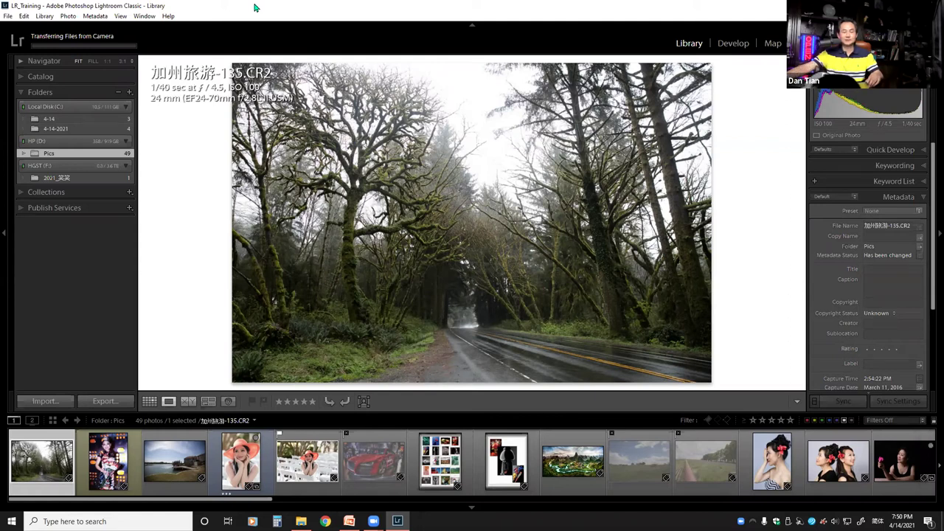
# Hide the filmstrip and top panel, then open Preferences from the Edit menu
pyautogui.press('F6')
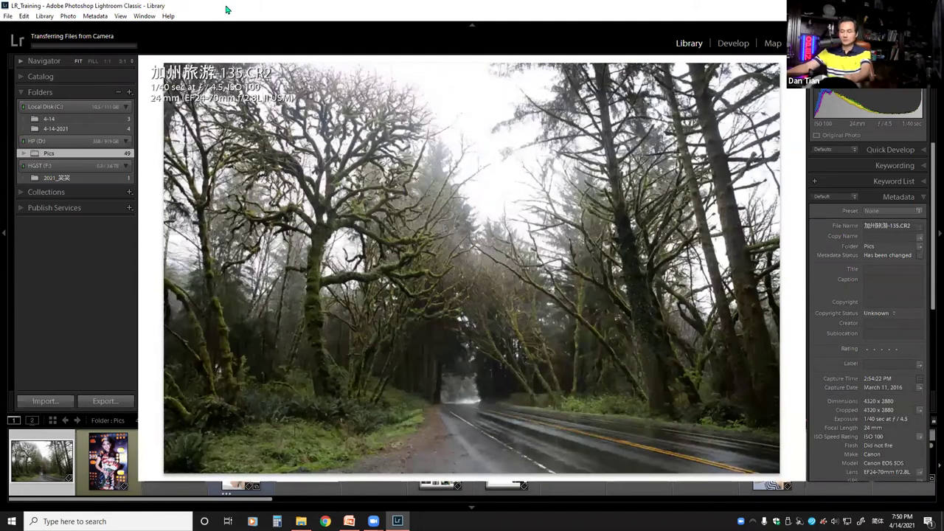
pyautogui.press('F5')
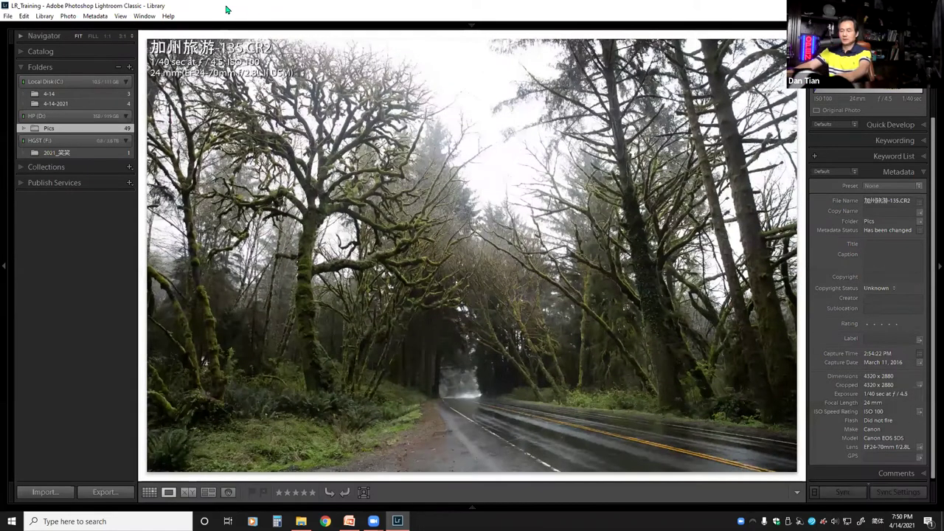
pyautogui.click(9, 16)
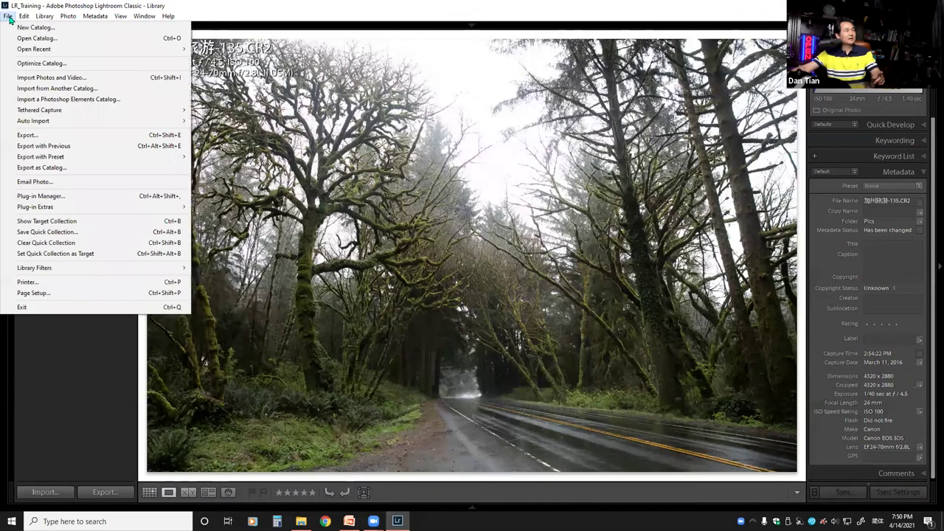
pyautogui.moveTo(24, 16)
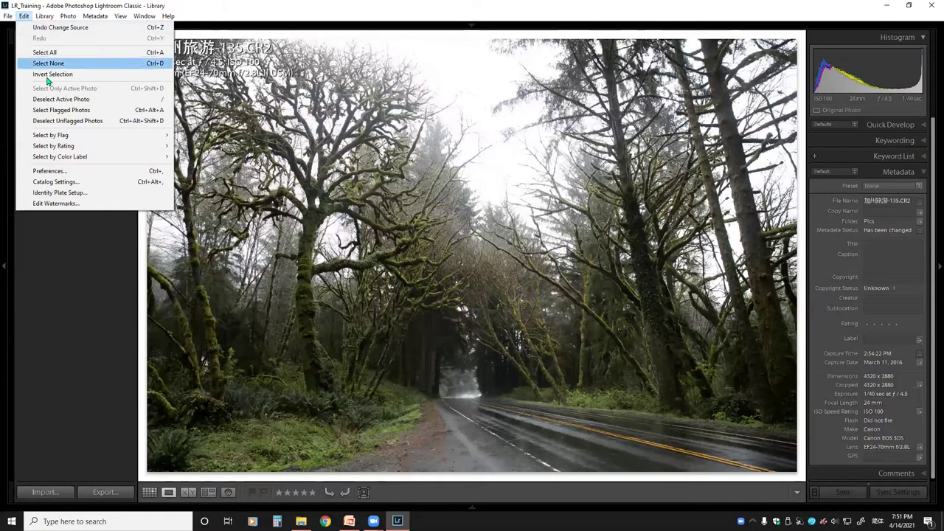
pyautogui.click(78, 172)
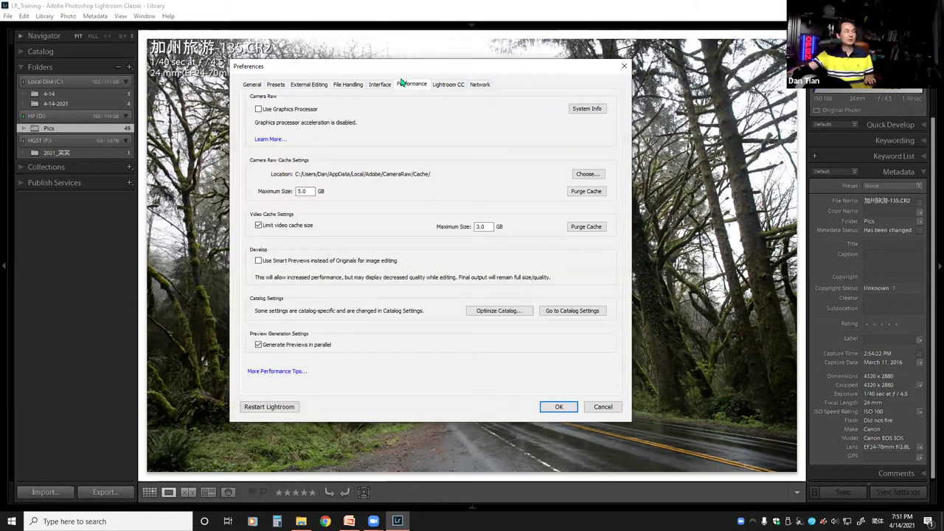
# Show the General preferences tab and expand the interface language list
pyautogui.moveTo(379, 67); pyautogui.dragTo(384, 80)
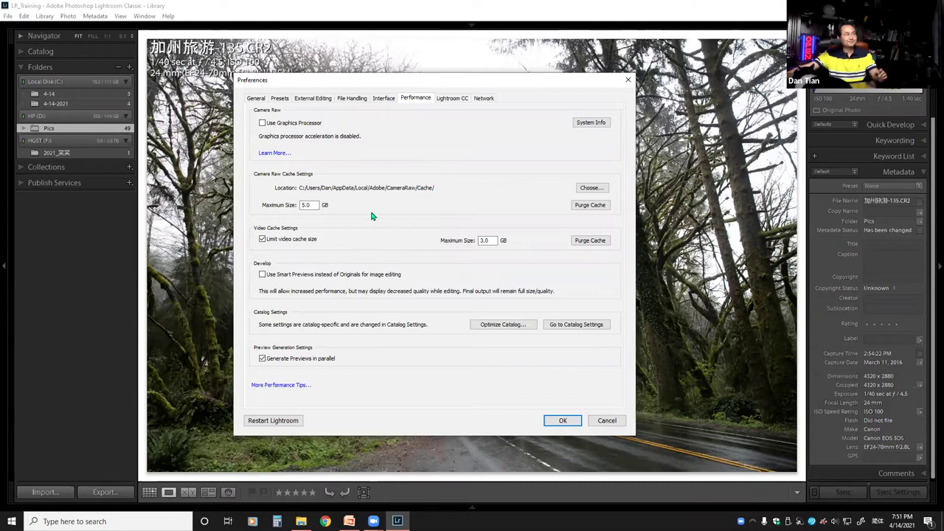
pyautogui.click(254, 99)
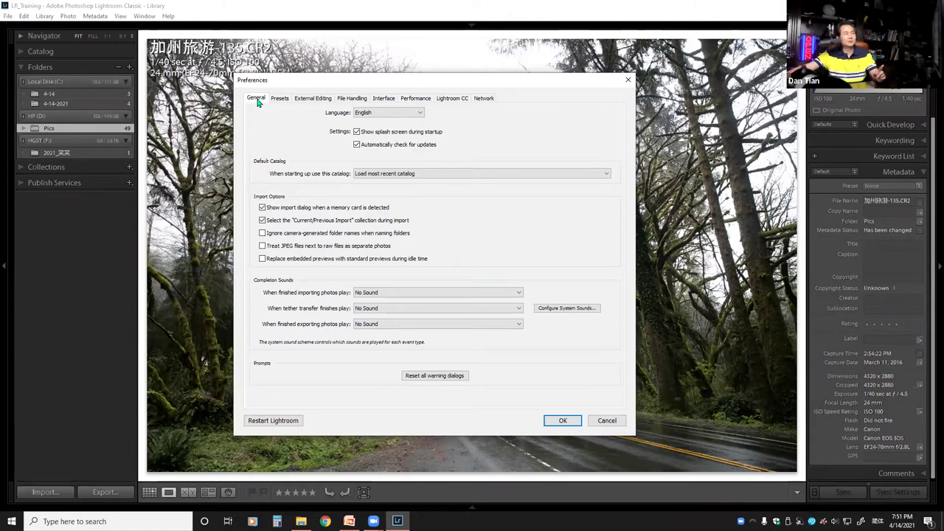
pyautogui.click(420, 115)
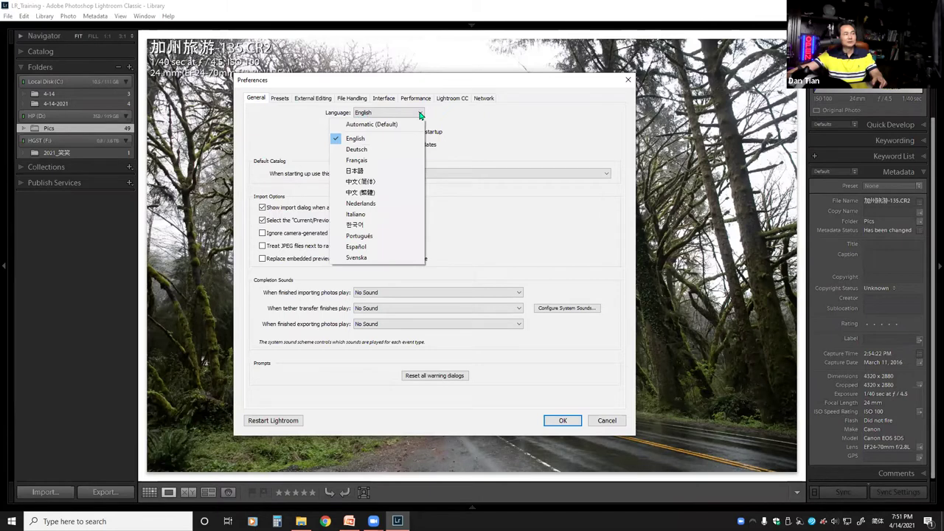
pyautogui.click(388, 139)
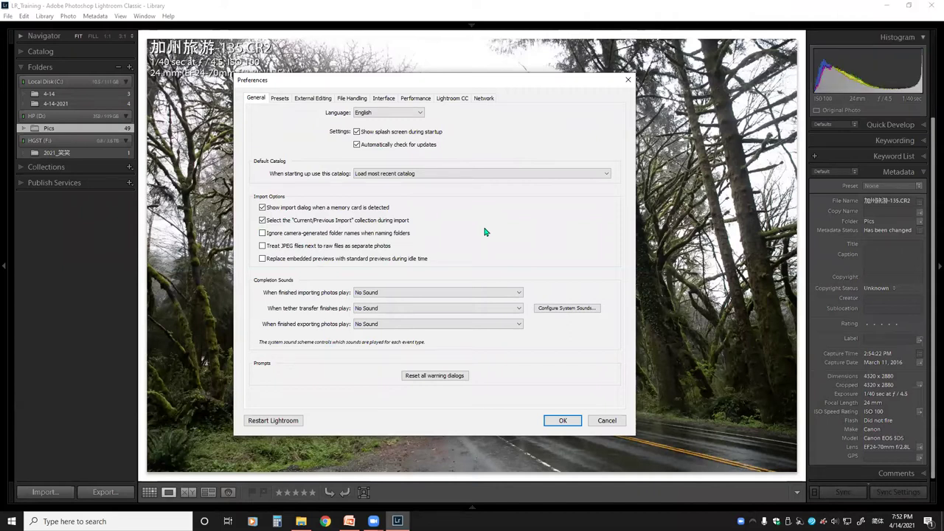
pyautogui.click(280, 100)
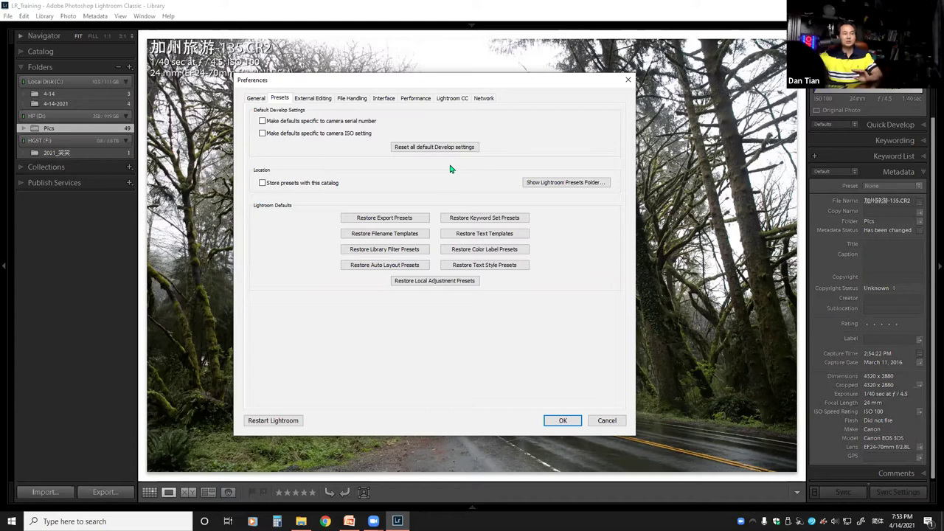
# Open the Lightroom presets folder in File Explorer
pyautogui.click(555, 183)
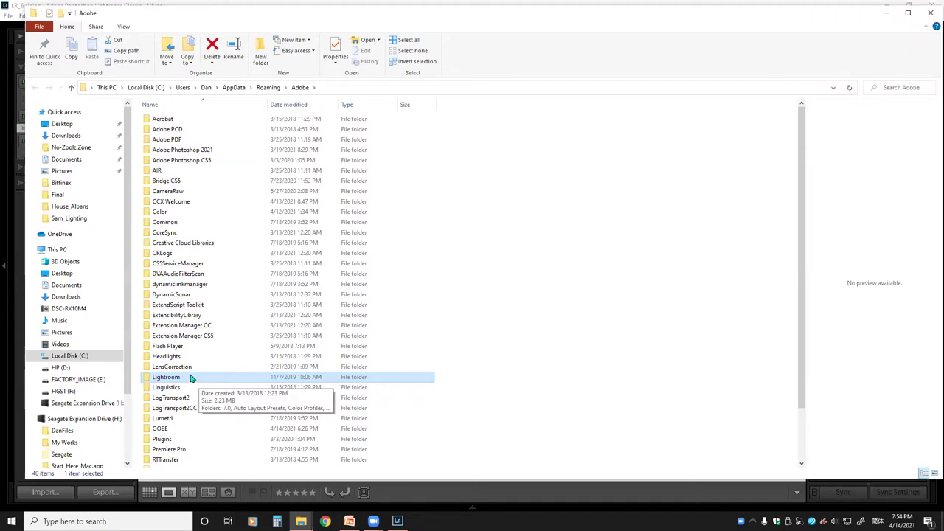
# Open the Lightroom settings folder and browse into the Watermarks folder to show its templates
pyautogui.doubleClick(191, 378)
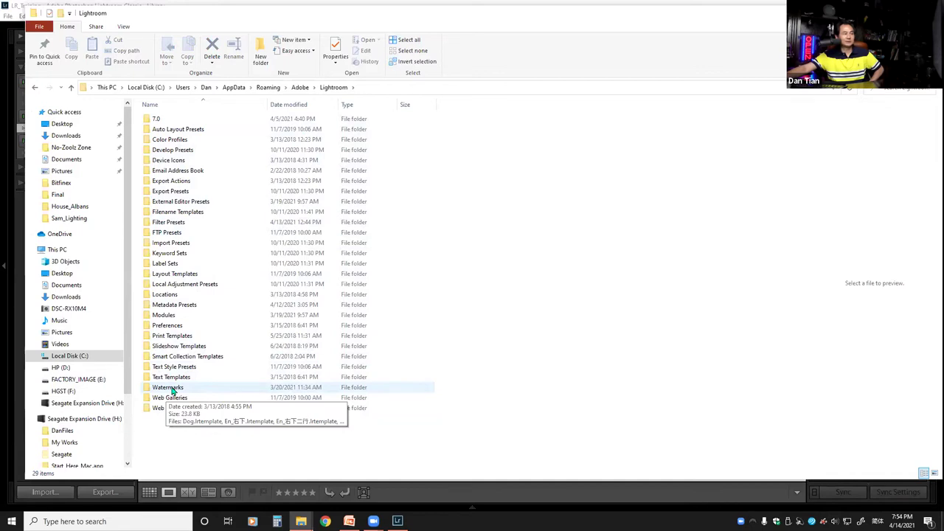
pyautogui.doubleClick(172, 389)
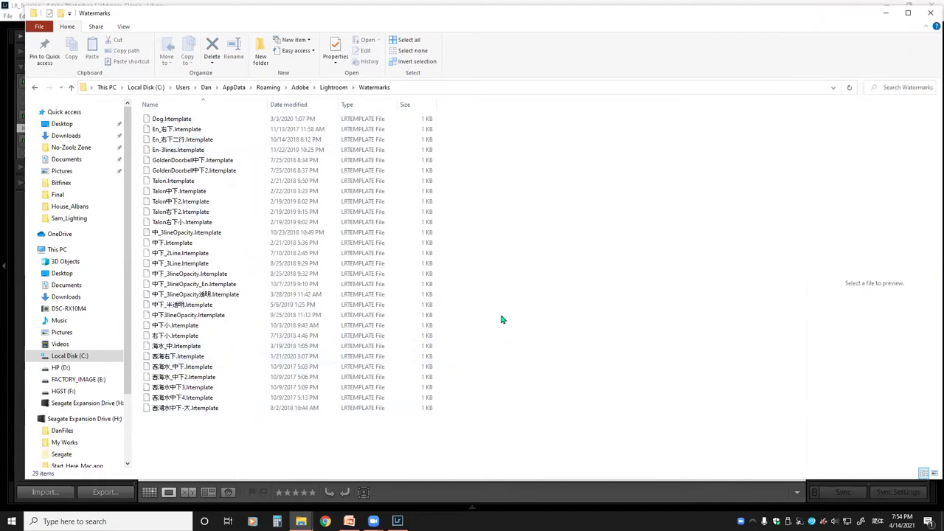
pyautogui.click(328, 89)
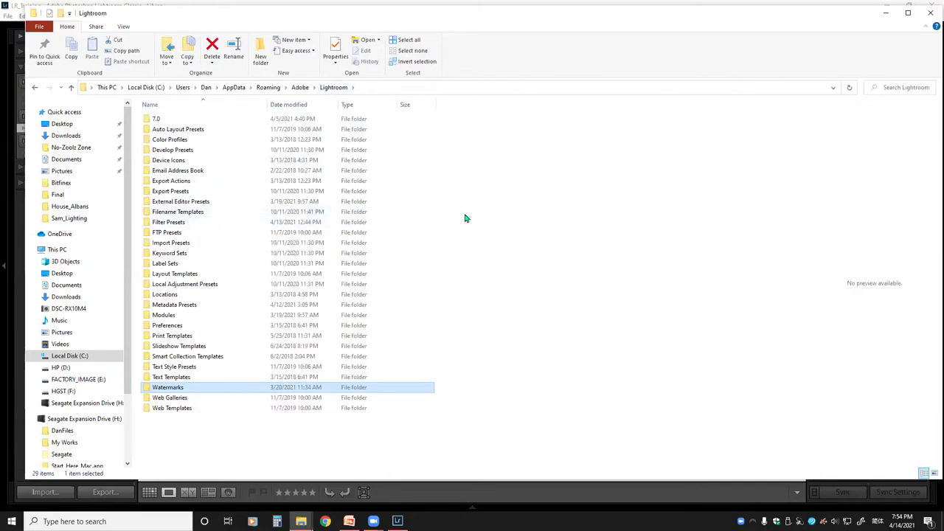
pyautogui.doubleClick(177, 388)
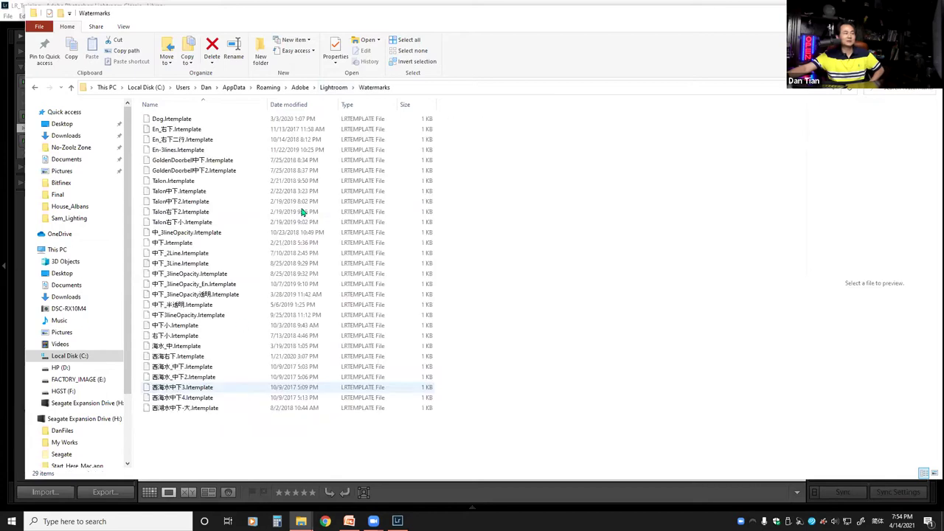
pyautogui.click(335, 88)
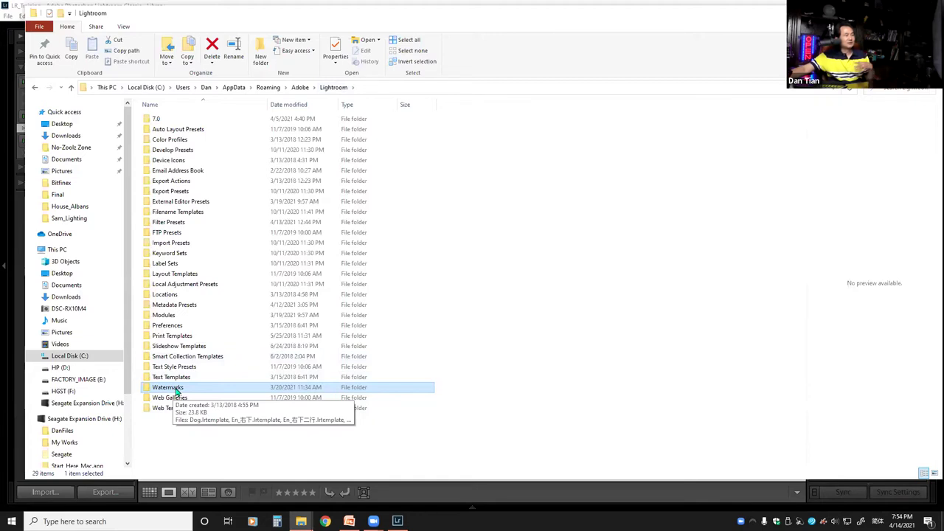
pyautogui.doubleClick(176, 389)
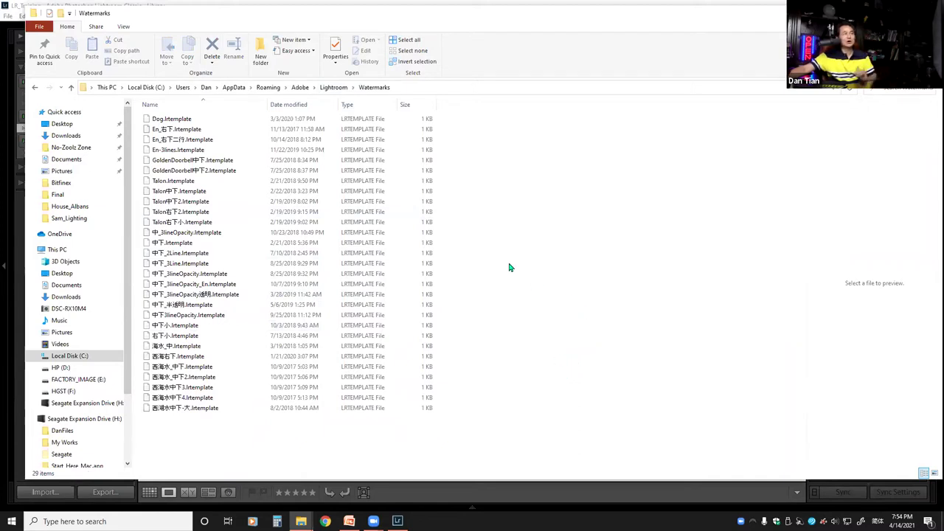
# Go up through the Lightroom and Adobe settings folders, then return to Lightroom's Preferences
pyautogui.click(333, 87)
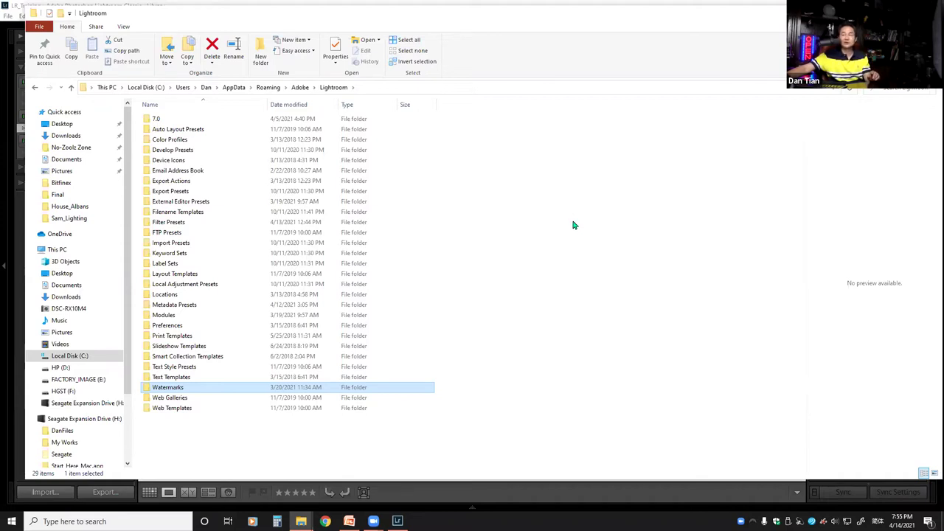
pyautogui.click(301, 89)
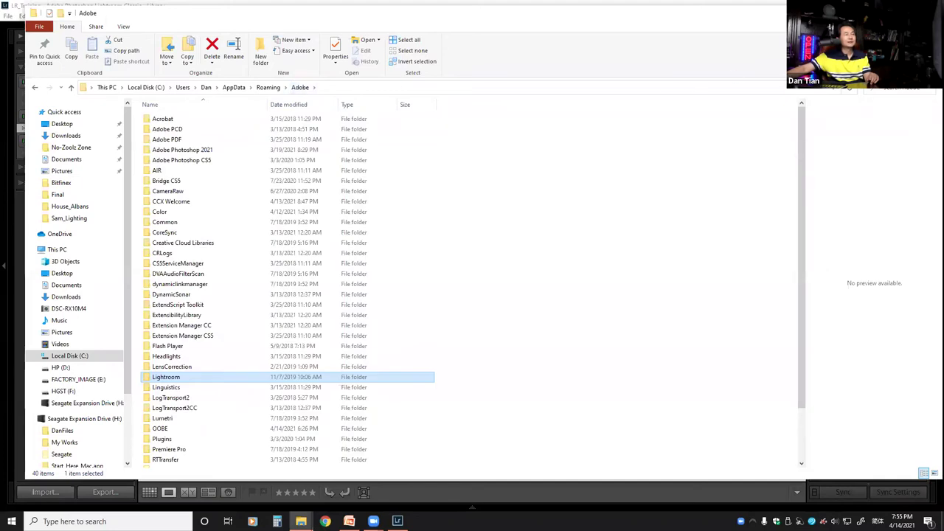
pyautogui.hotkey('alt', 'Tab')
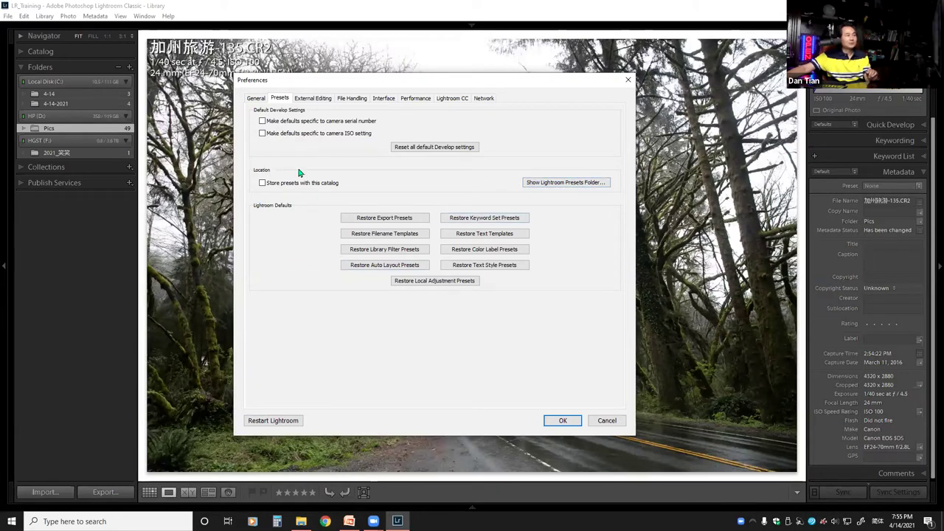
# Show the External Editing preferences, where Luminar AI.exe is the additional editor
pyautogui.click(309, 99)
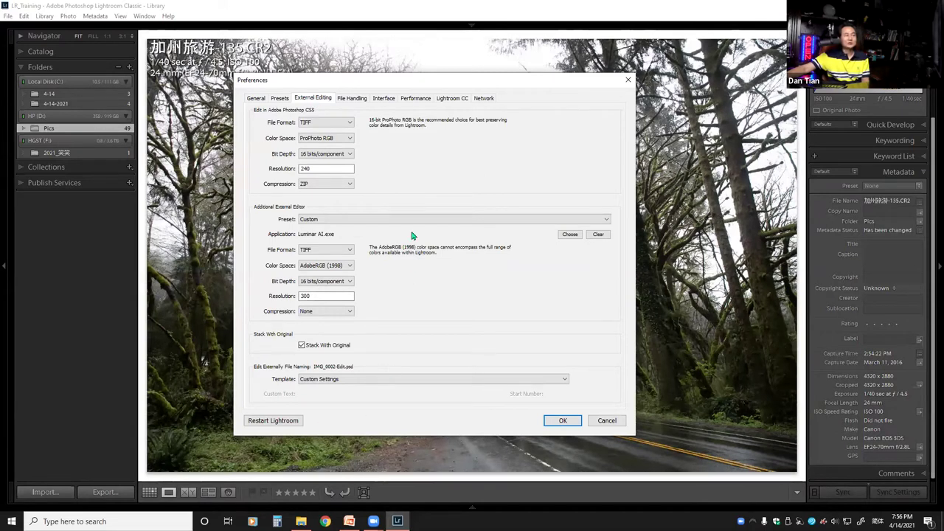
# Choose the Luminar 4 preset for the additional external editor, exporting 16-bit AdobeRGB (1998) TIFFs
pyautogui.click(328, 169)
pyautogui.click(607, 220)
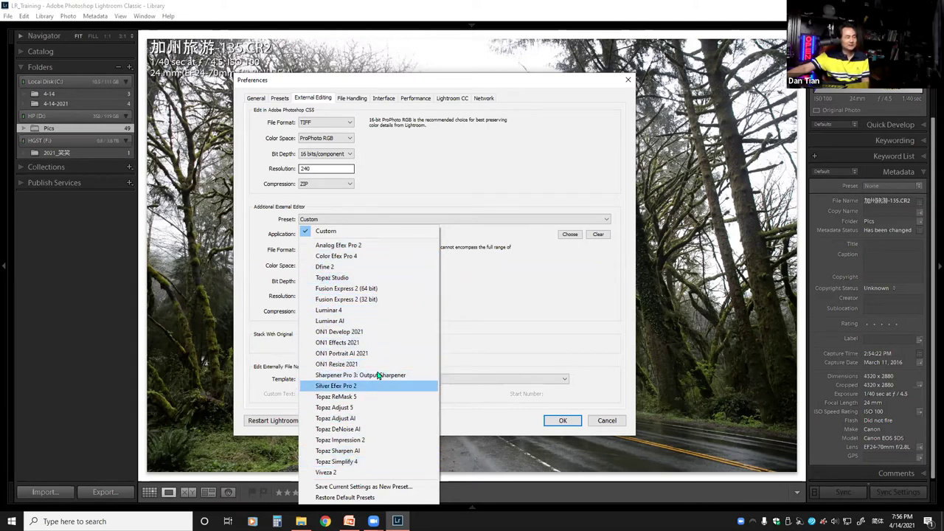
pyautogui.click(354, 312)
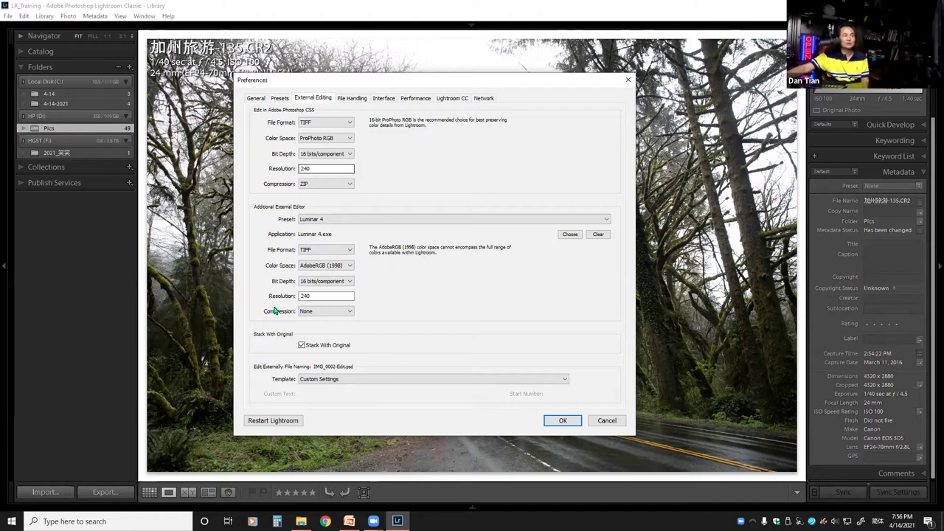
pyautogui.click(315, 296)
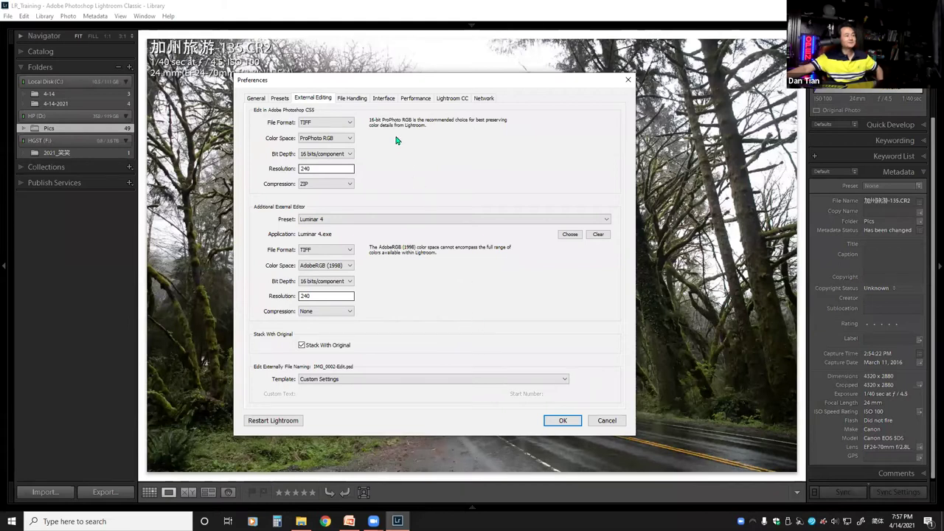
pyautogui.click(351, 100)
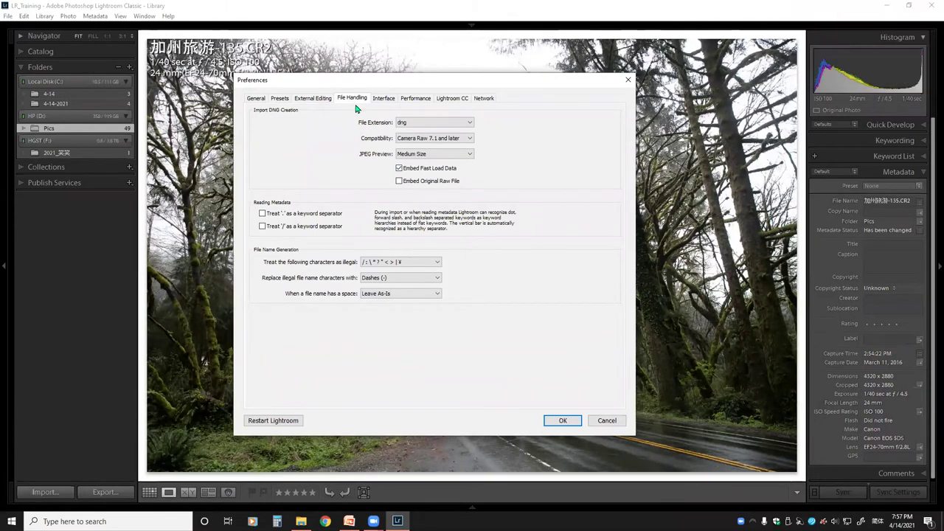
pyautogui.click(322, 104)
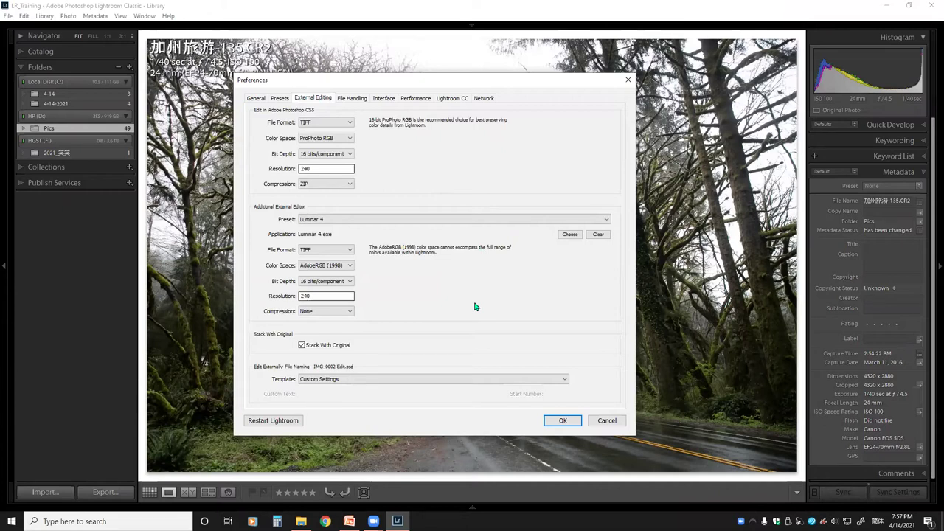
# Choose the Topaz DeNoise AI preset for the additional editor and select its 300 resolution value
pyautogui.click(608, 222)
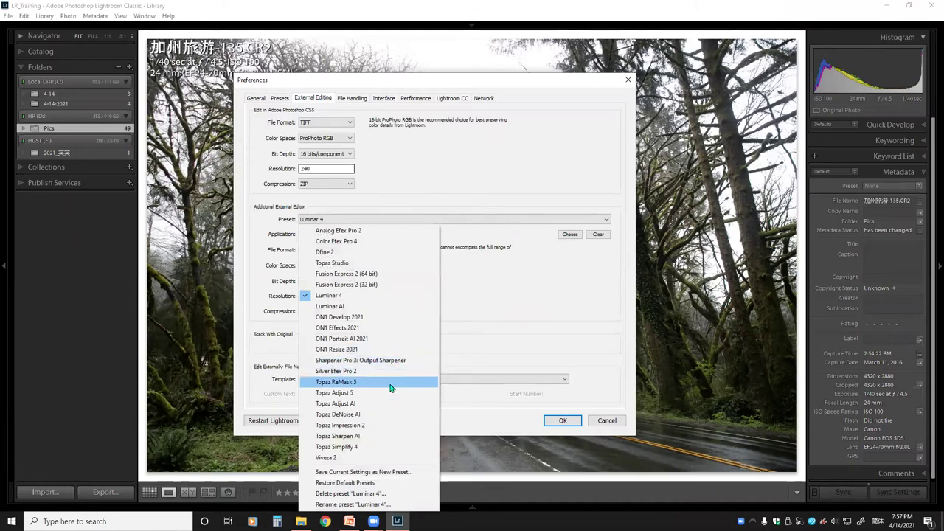
pyautogui.click(349, 417)
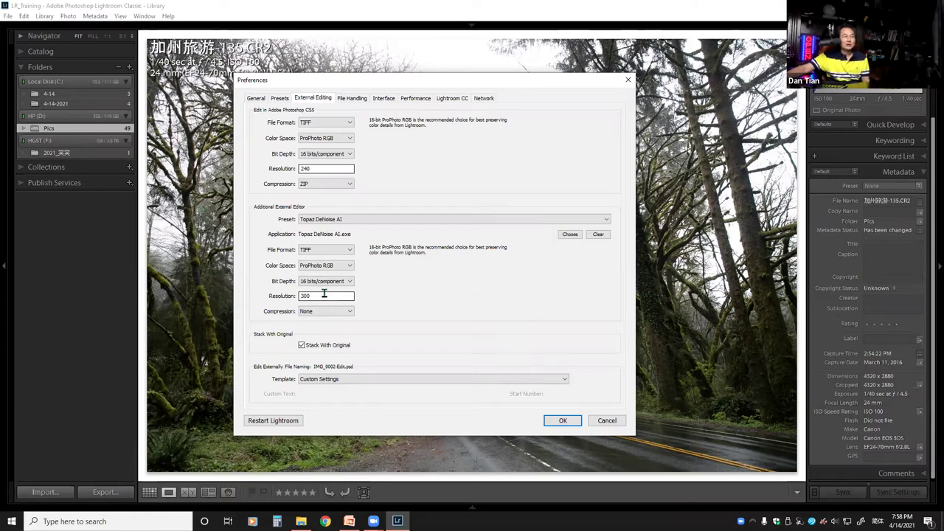
pyautogui.moveTo(323, 293); pyautogui.dragTo(291, 298)
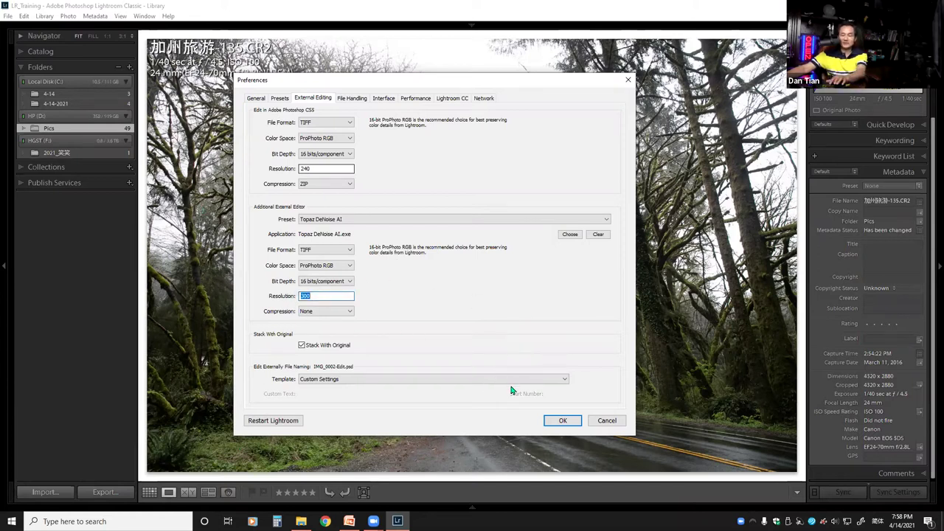
# Enter 200 resolution and try JPEG as the editor's file format before returning to TIFF
pyautogui.write('200')
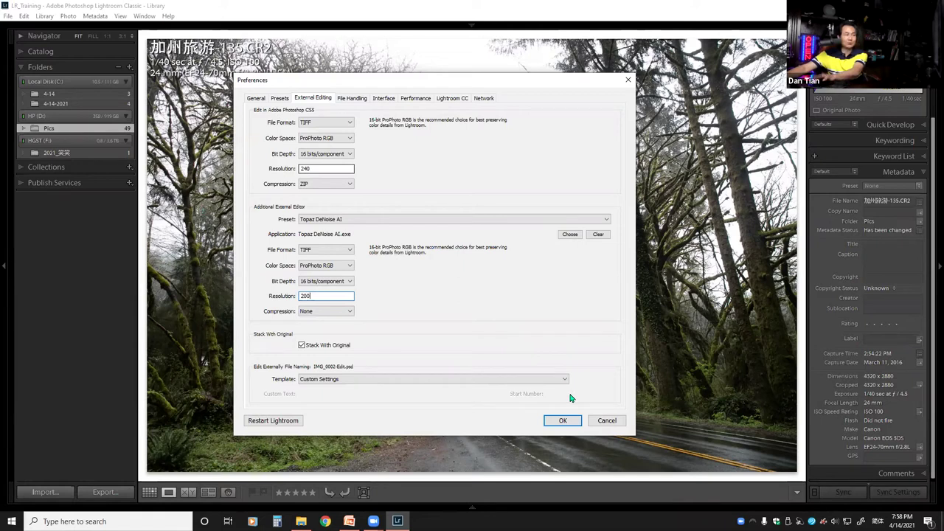
pyautogui.click(348, 251)
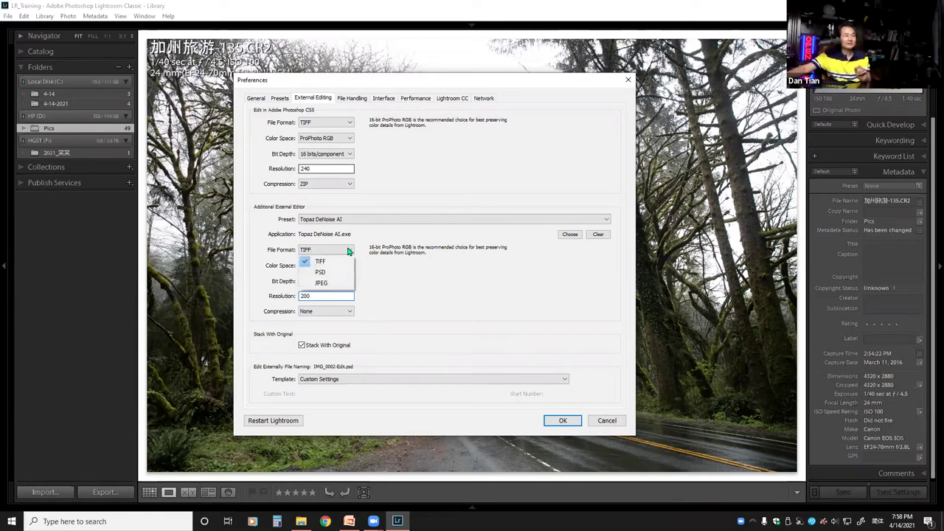
pyautogui.click(336, 283)
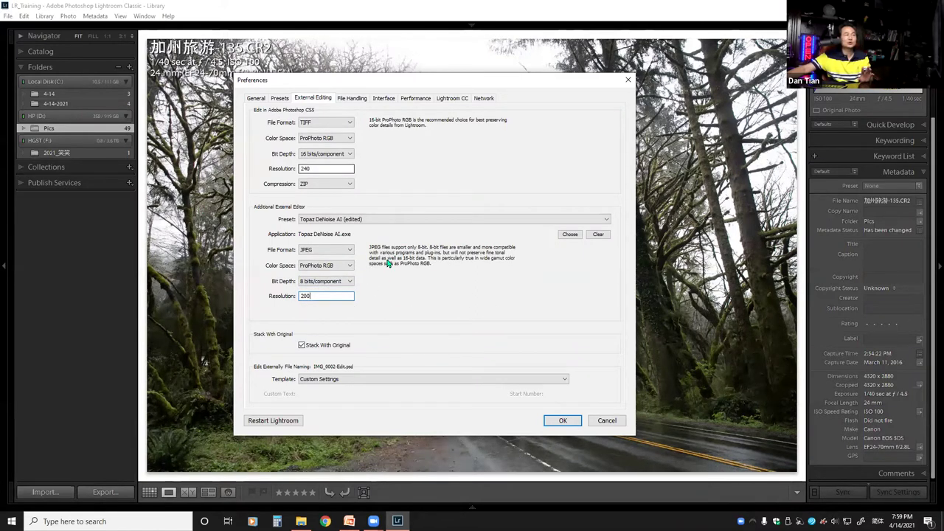
pyautogui.click(350, 251)
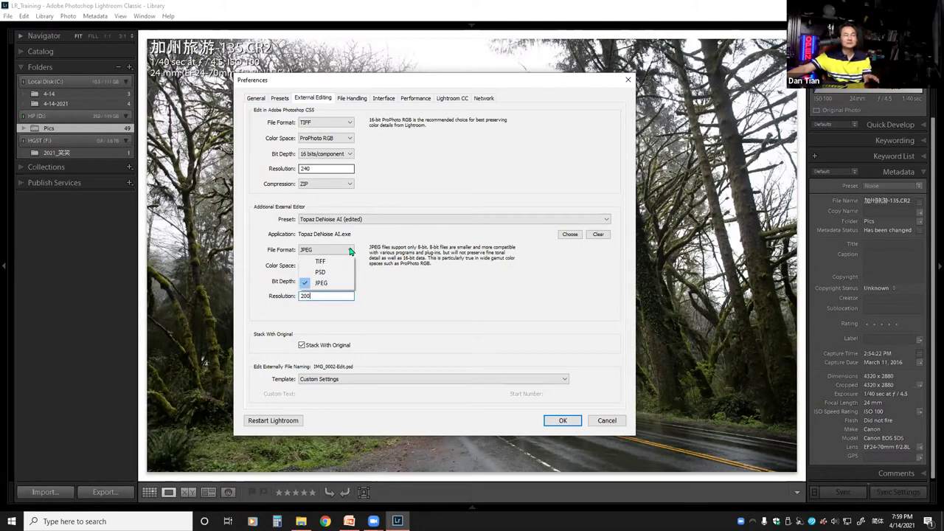
pyautogui.click(339, 257)
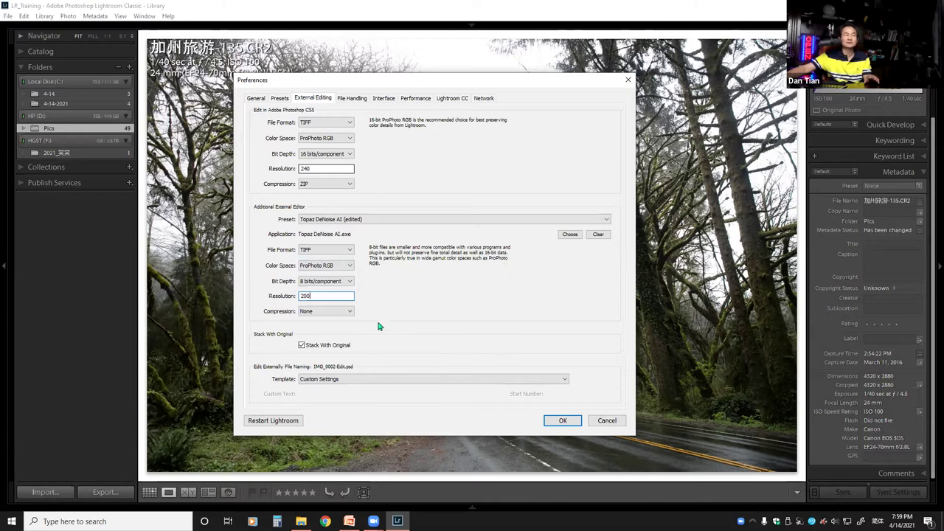
# Set the Topaz DeNoise AI editor to 300 resolution and 16 bits/component
pyautogui.moveTo(341, 296); pyautogui.dragTo(273, 294)
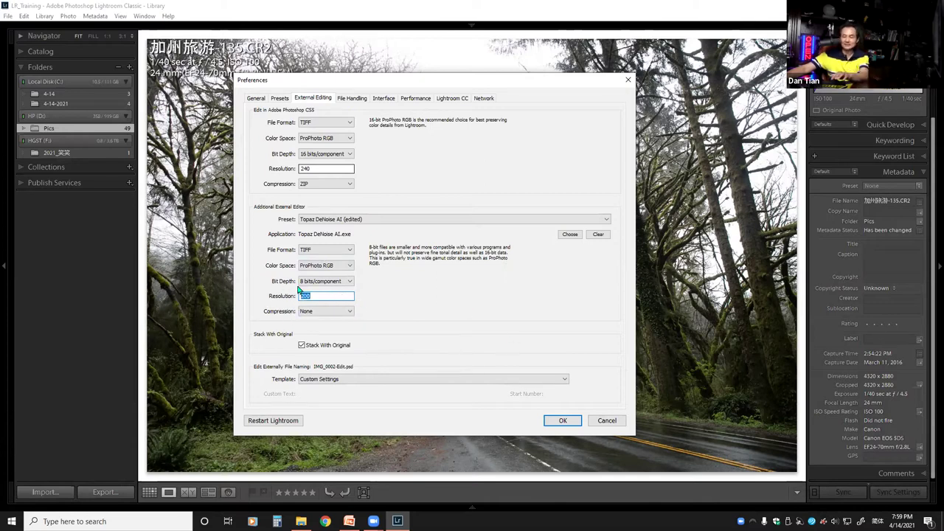
pyautogui.write('300')
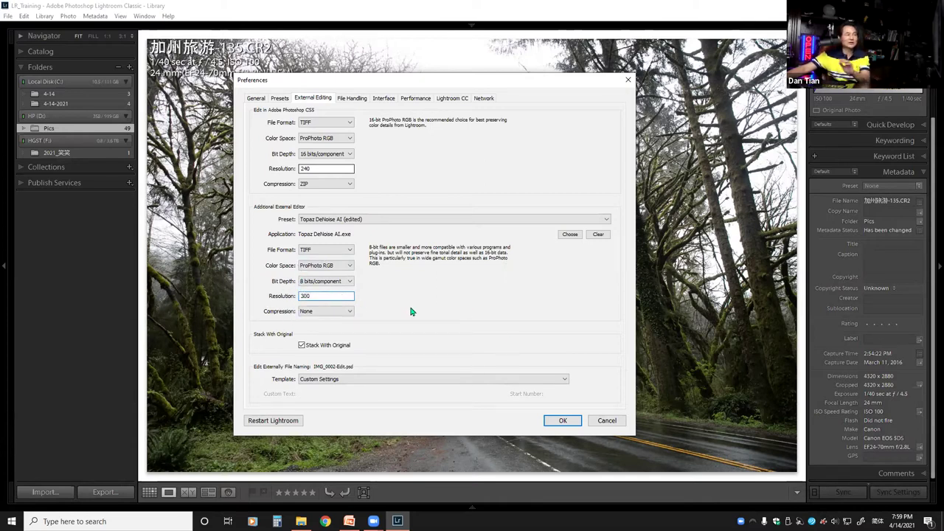
pyautogui.click(351, 282)
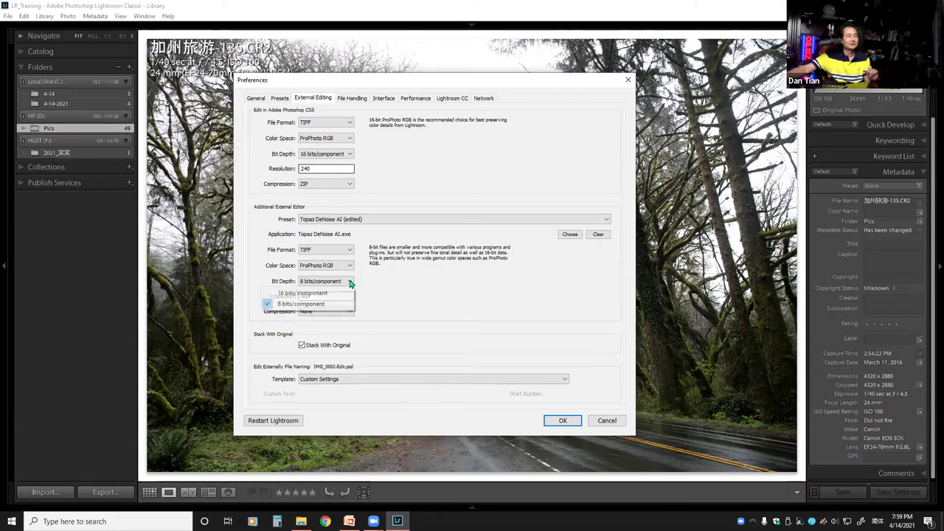
pyautogui.click(300, 295)
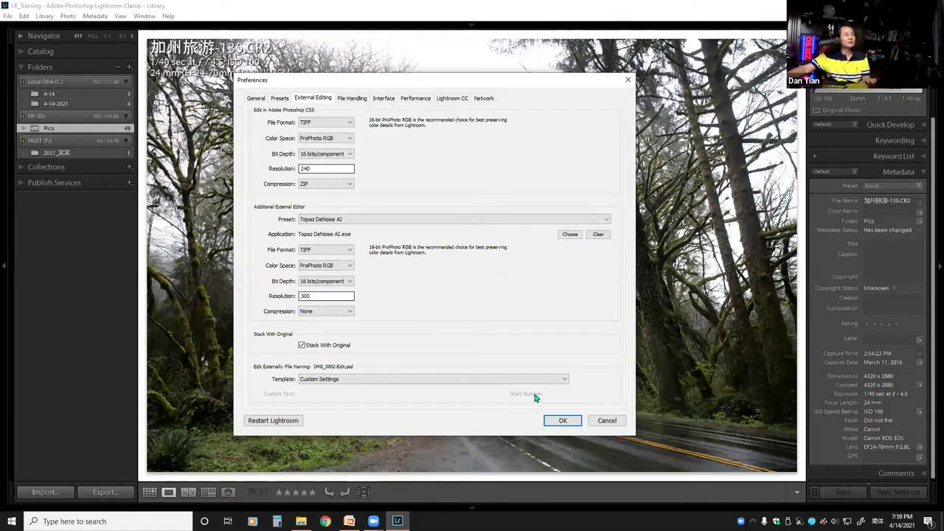
pyautogui.click(353, 101)
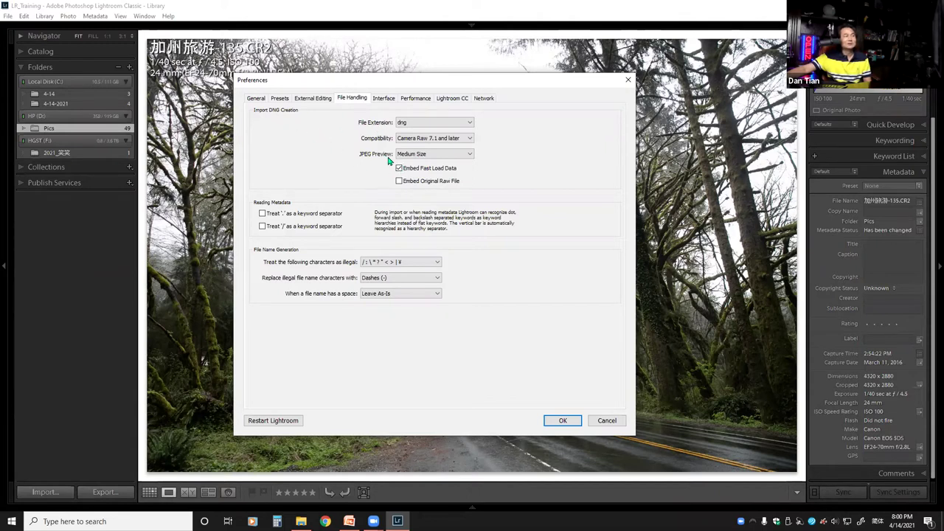
# Review the JPEG Preview and DNG extension options, keeping Medium Size and lowercase dng
pyautogui.click(468, 157)
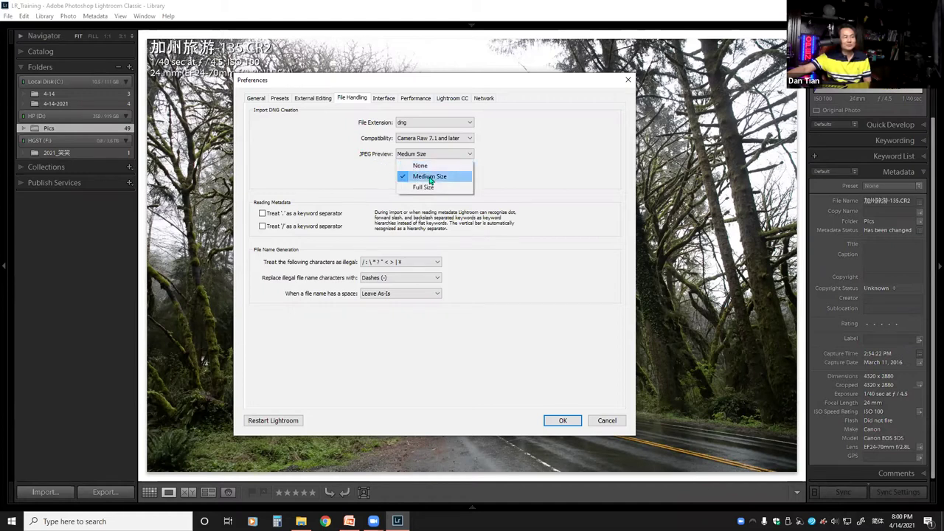
pyautogui.click(500, 164)
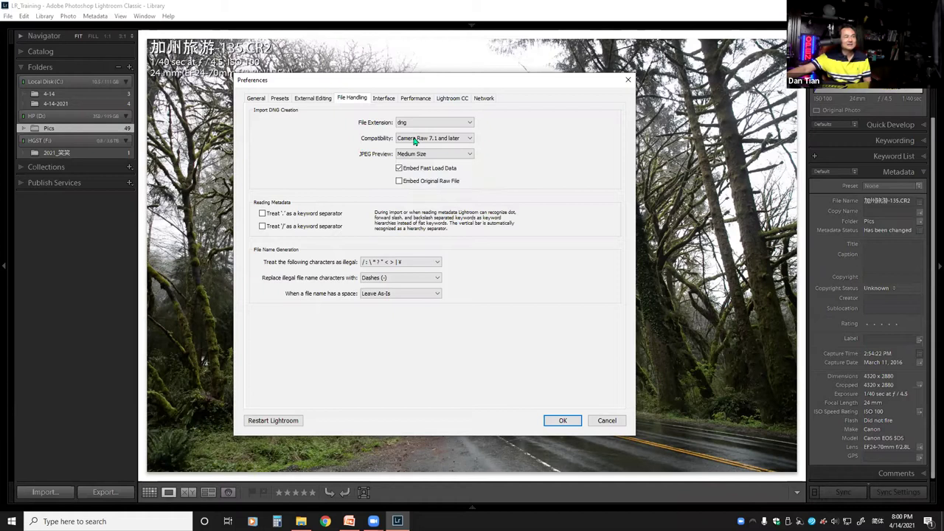
pyautogui.click(470, 124)
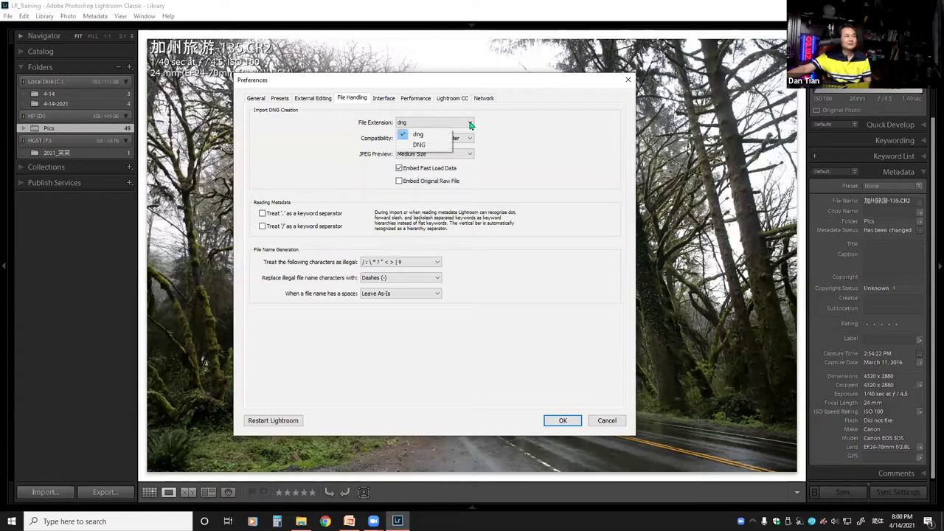
pyautogui.click(520, 159)
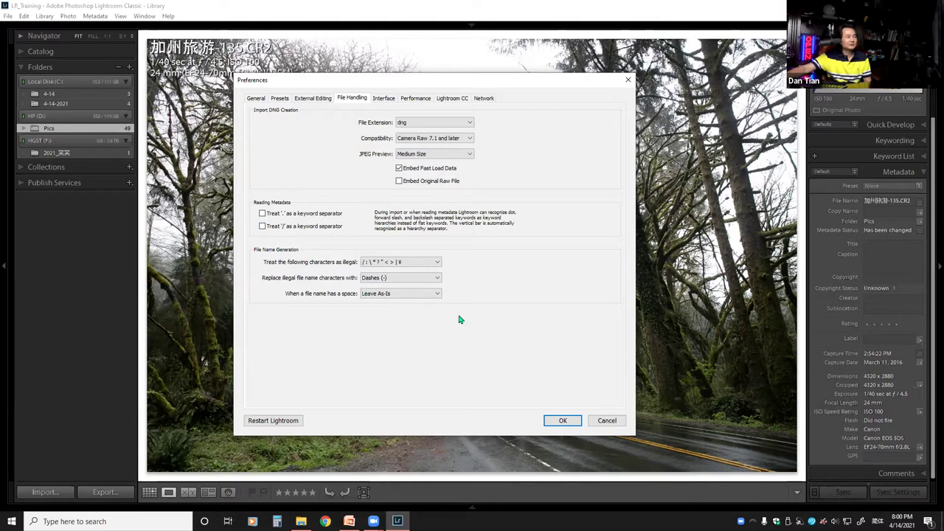
# On the Interface tab, try a Black main window fill, then restore Medium Gray (default)
pyautogui.click(382, 101)
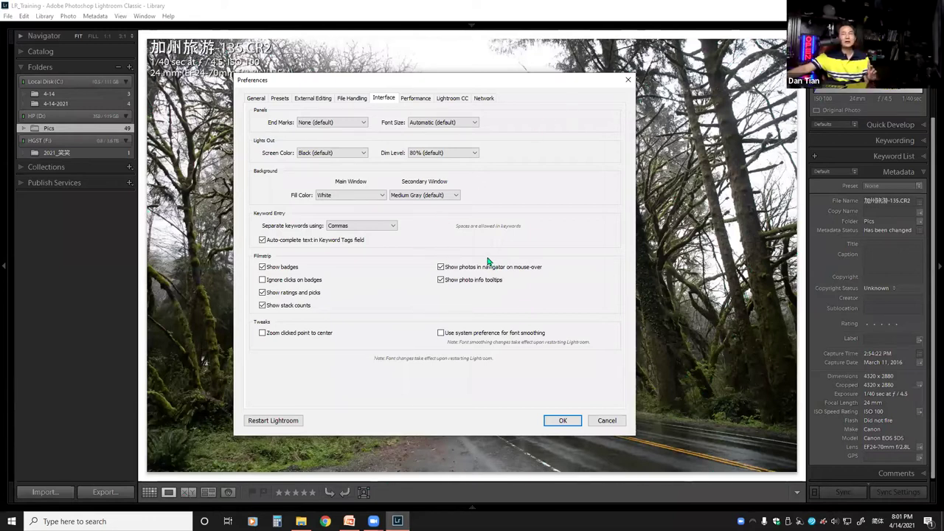
pyautogui.click(382, 197)
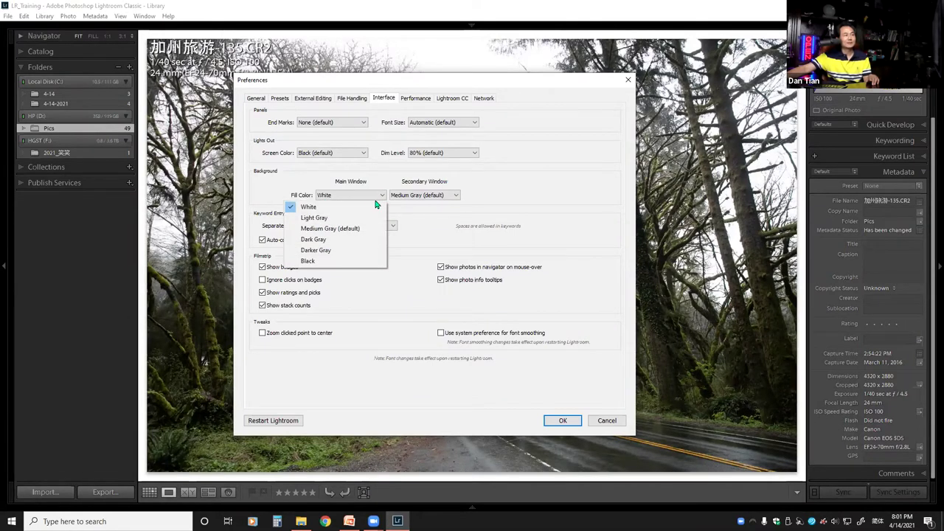
pyautogui.click(348, 261)
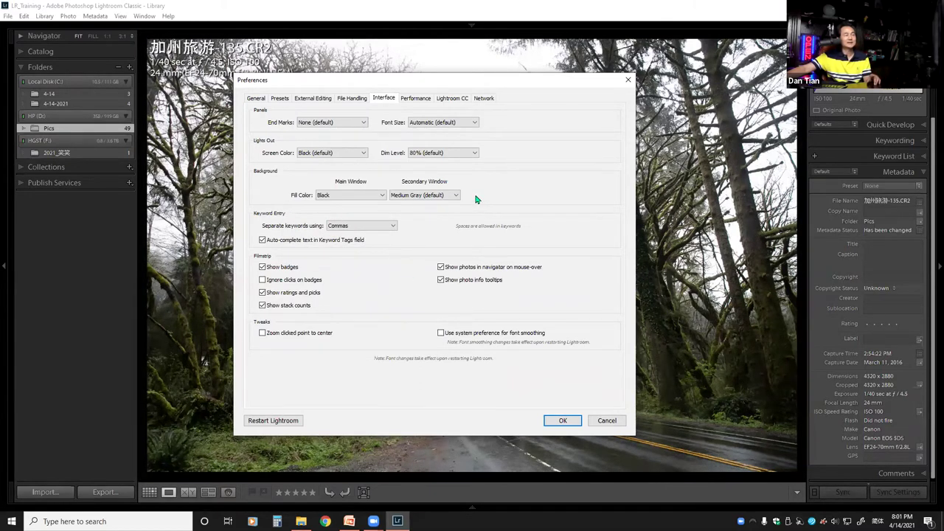
pyautogui.click(381, 197)
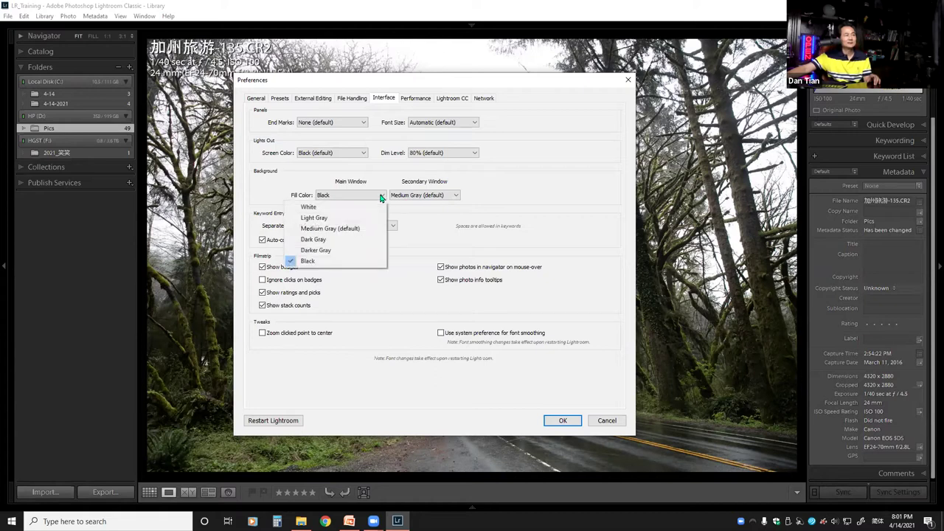
pyautogui.click(310, 230)
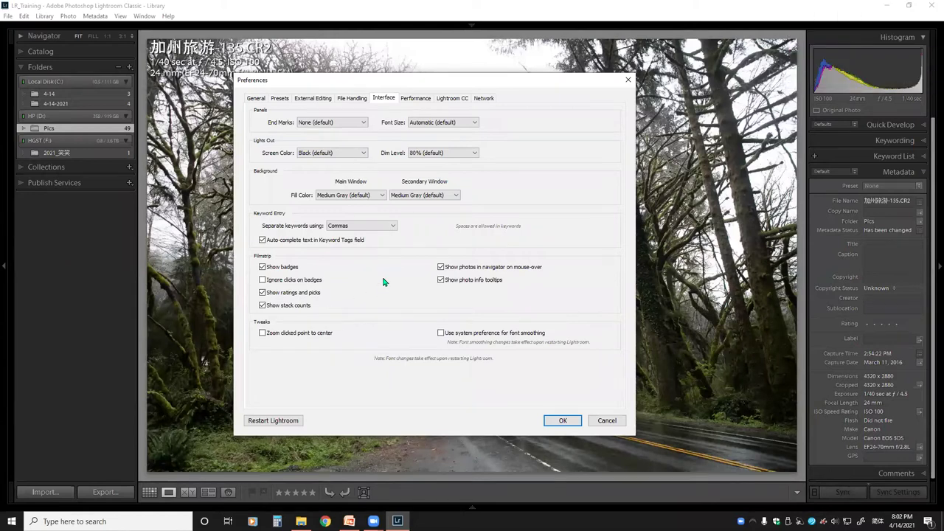
# On the Performance tab, start Optimize Catalog, then cancel the confirmation
pyautogui.click(415, 98)
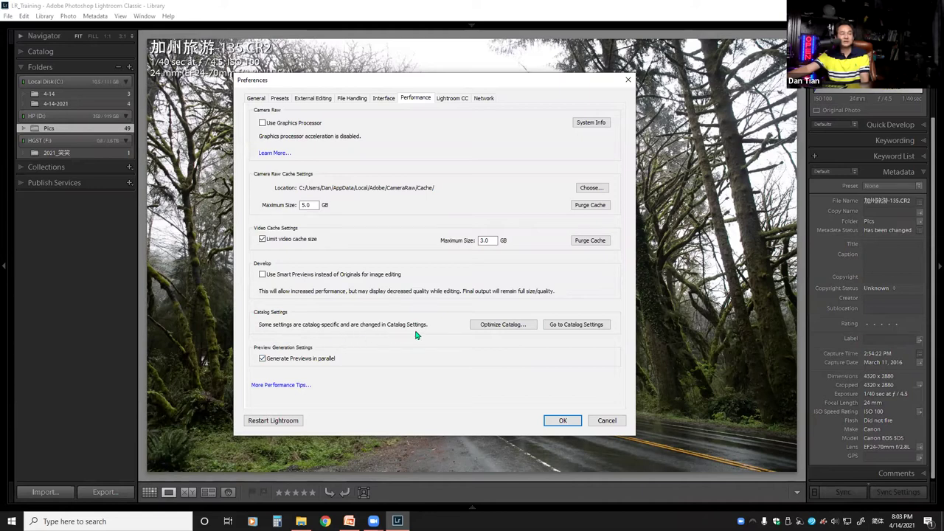
pyautogui.click(499, 328)
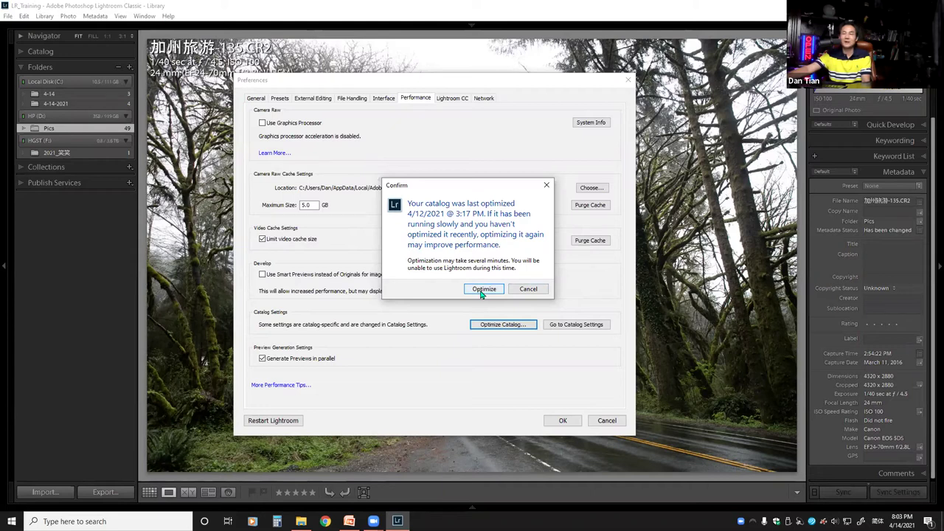
pyautogui.click(528, 288)
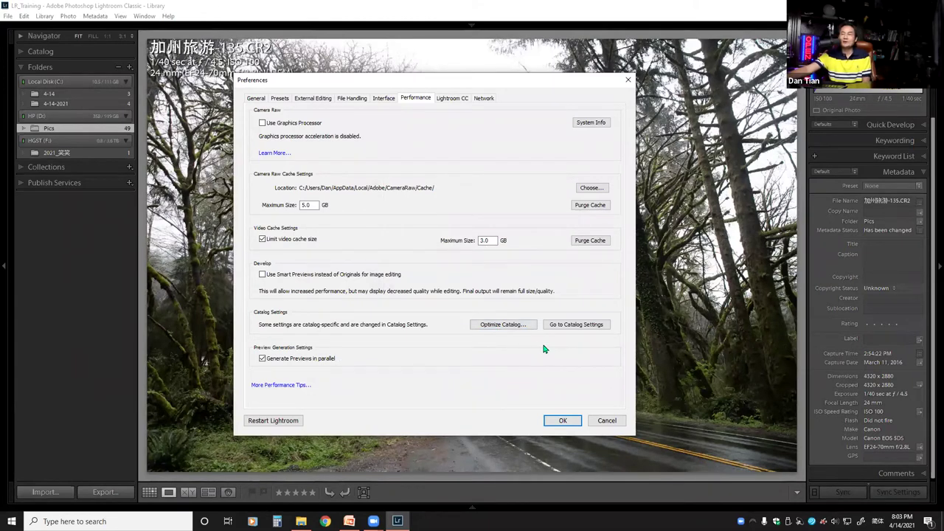
# Open Catalog Settings from Preferences, review backup set to Never and the 2.03 MB catalog, then cancel
pyautogui.click(573, 327)
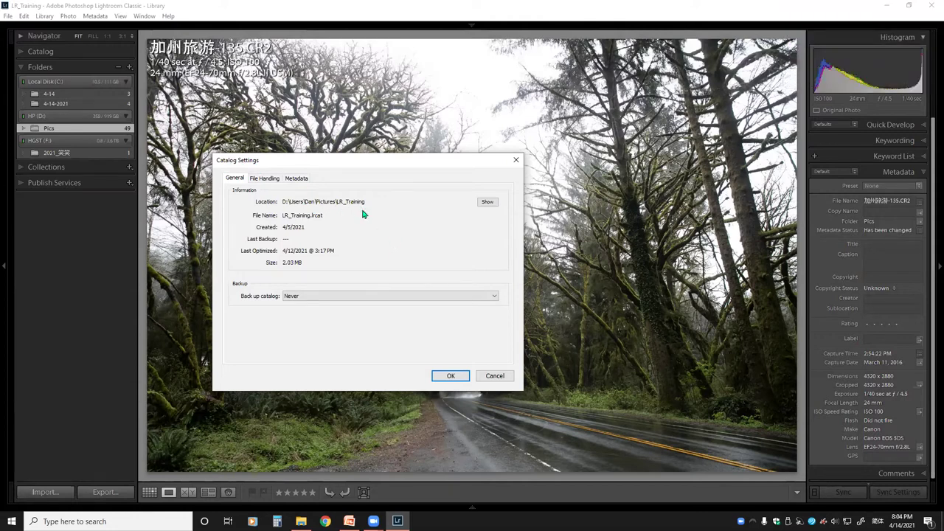
pyautogui.click(494, 376)
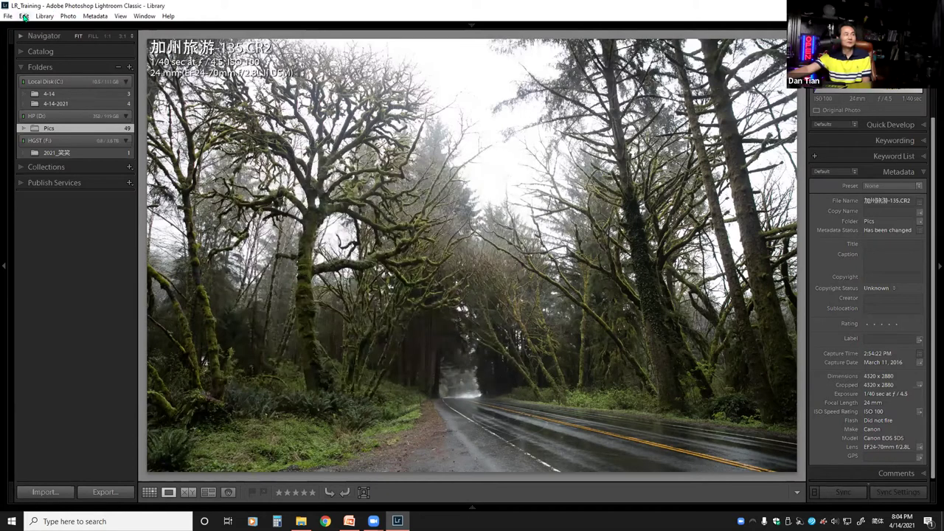
pyautogui.click(23, 16)
# Reopen Preferences and go to Catalog Settings' General tab for LR_Training.lrcat
pyautogui.click(45, 169)
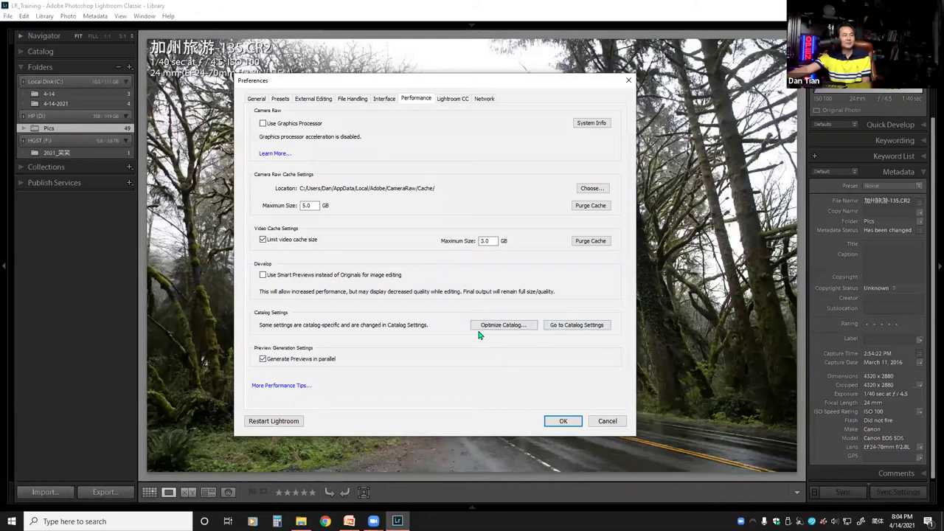
pyautogui.click(577, 325)
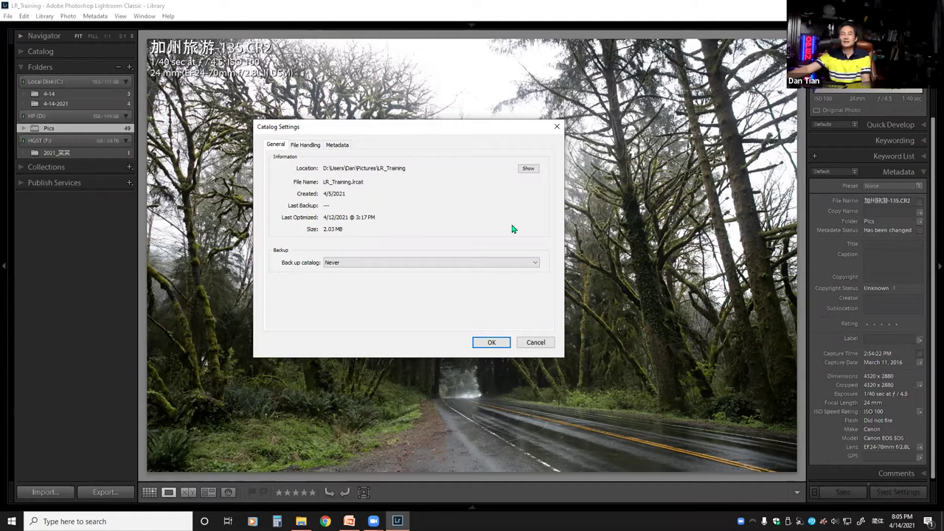
pyautogui.click(535, 264)
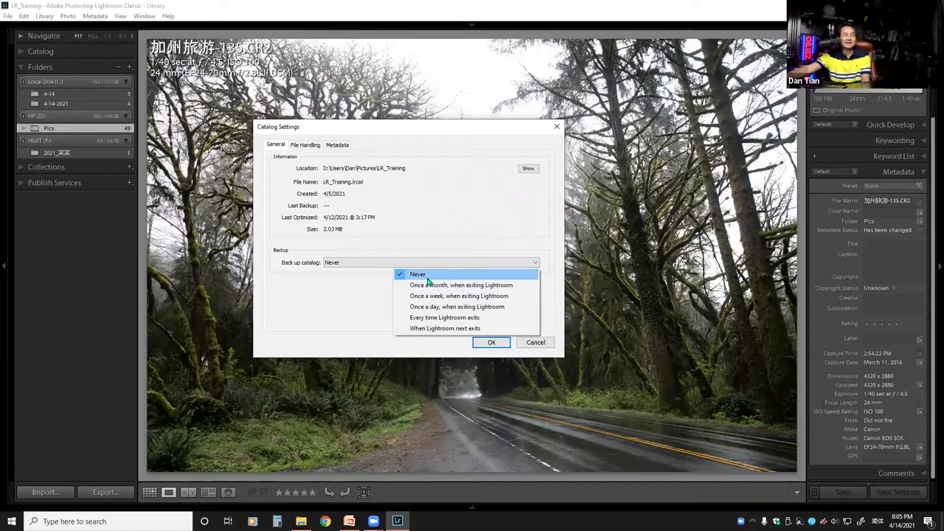
pyautogui.click(365, 302)
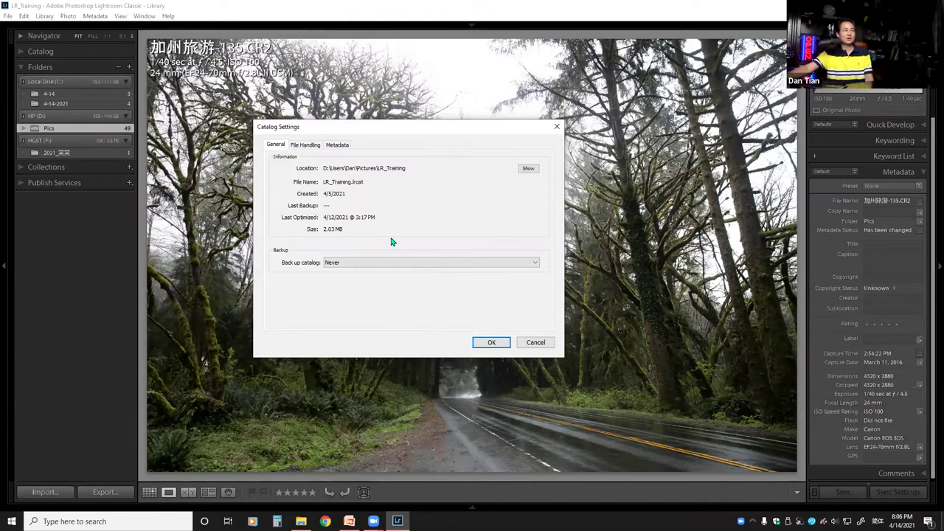
pyautogui.click(303, 145)
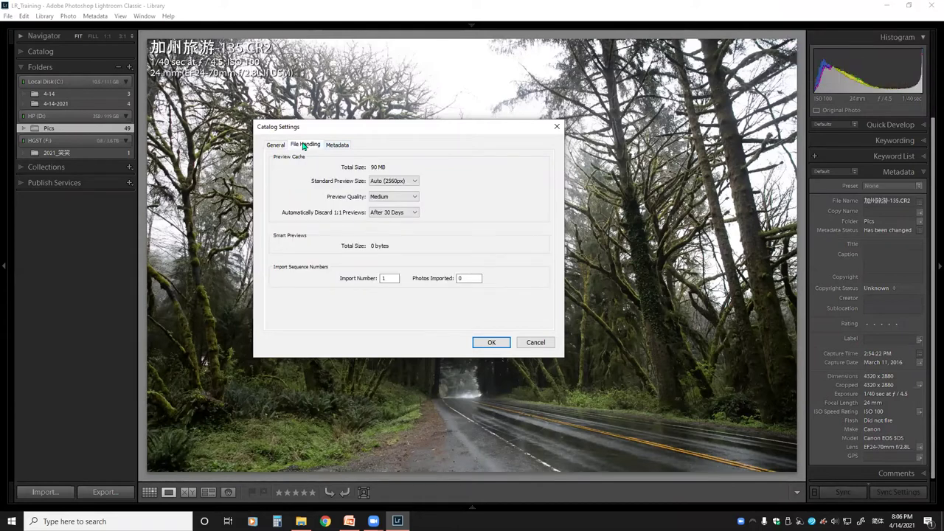
# Check the catalog's Metadata and General settings, cancel Catalog Settings, and reopen Lightroom Preferences
pyautogui.click(337, 144)
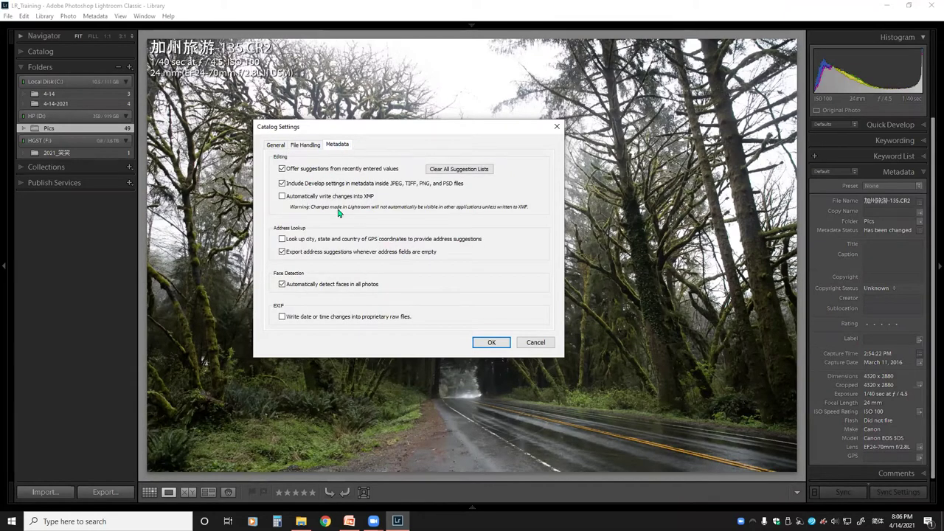
pyautogui.click(274, 145)
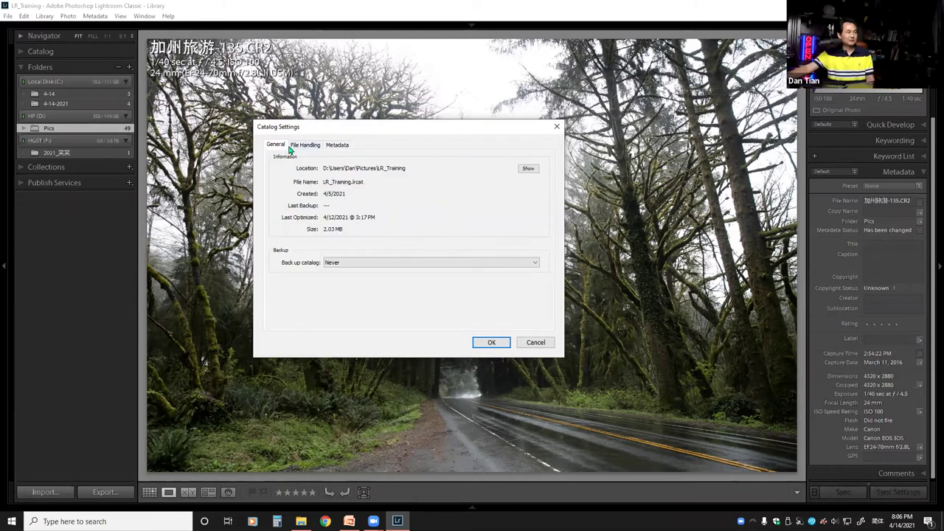
pyautogui.click(527, 342)
pyautogui.click(24, 16)
pyautogui.click(60, 171)
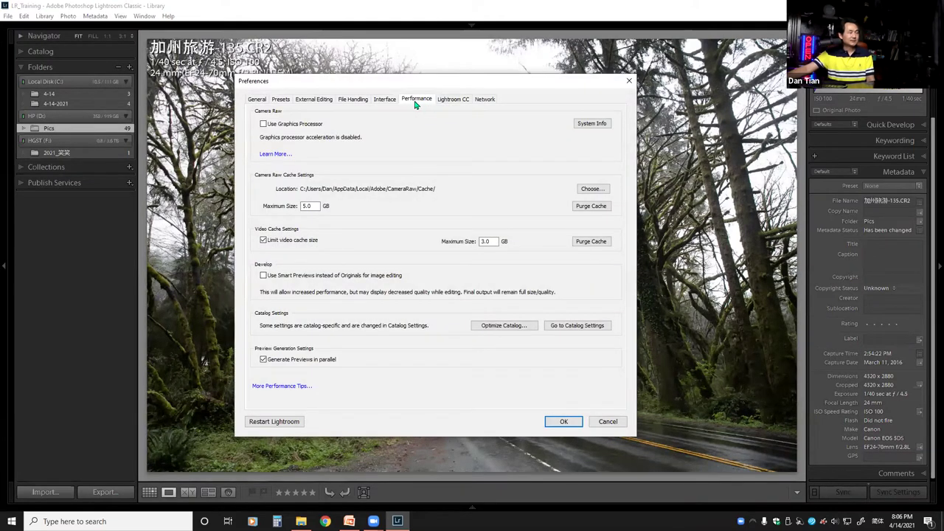
# Look over the Lightroom CC sync account and Network proxy settings, then return to the General tab
pyautogui.click(451, 99)
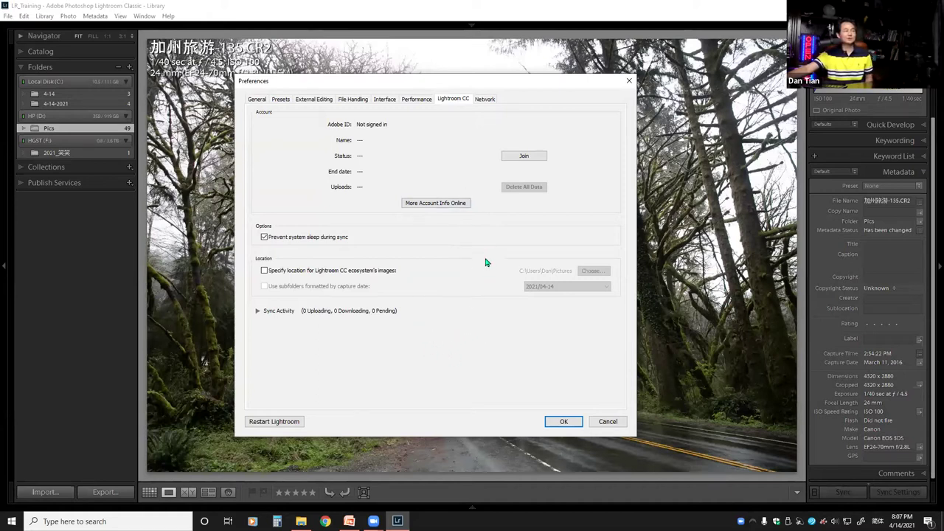
pyautogui.click(480, 103)
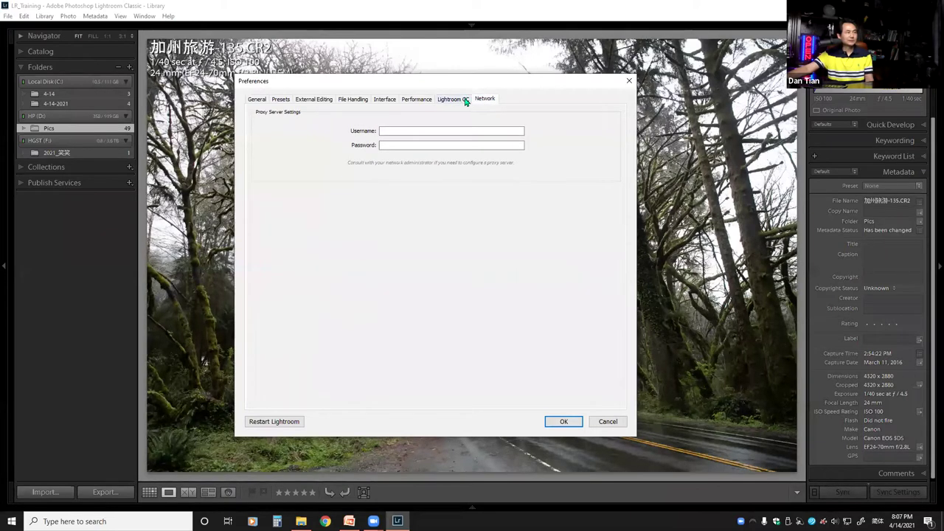
pyautogui.click(458, 101)
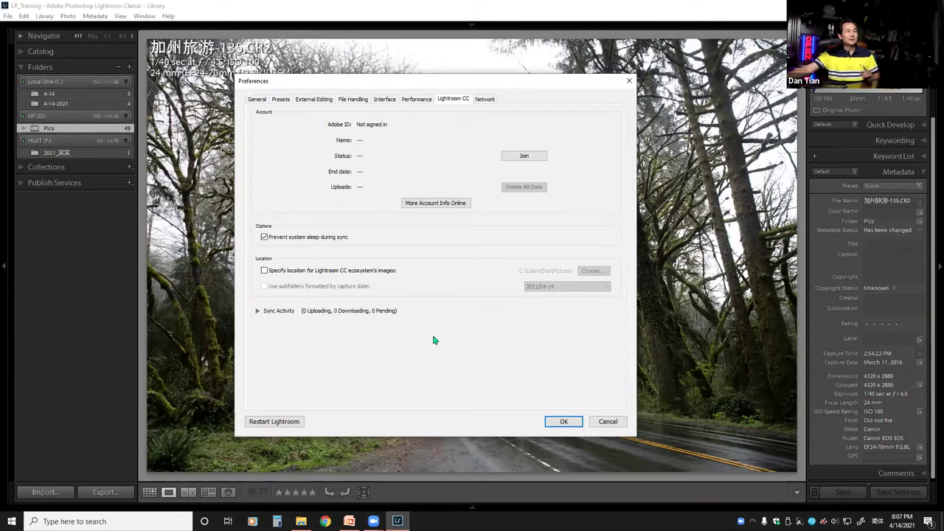
pyautogui.click(250, 101)
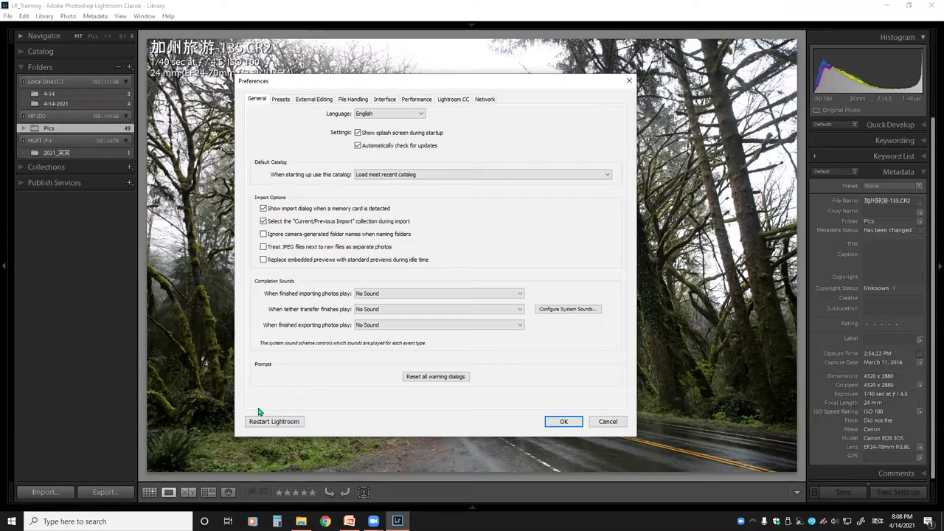
# Glance at the Presets preferences, go back to General, then cancel Preferences without saving
pyautogui.click(279, 99)
pyautogui.click(257, 98)
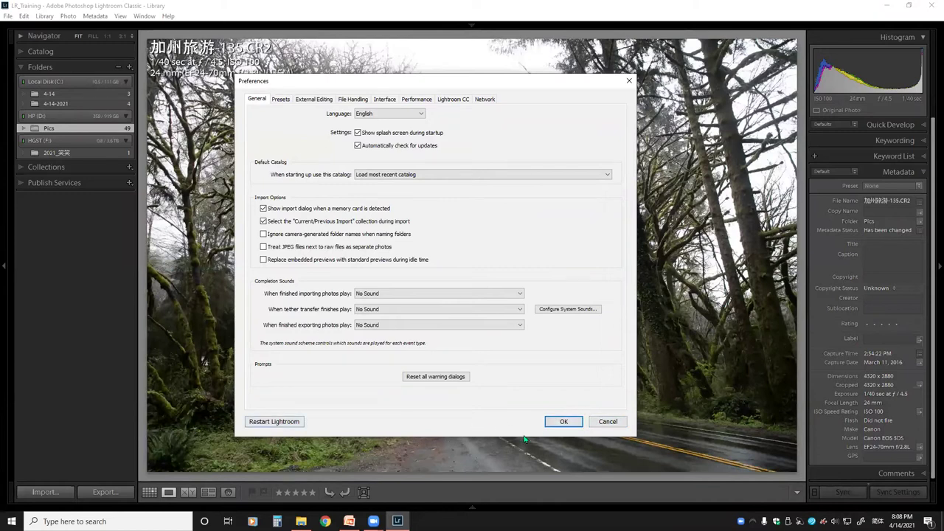
pyautogui.click(606, 423)
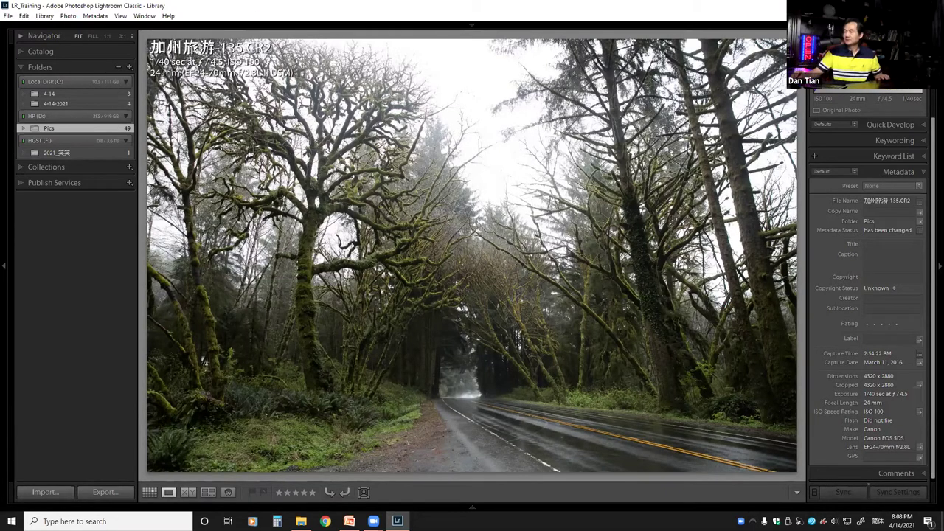
# Advance to photo Ennis-1050.CR2 in Loupe view, then switch to the PowerPoint lesson slides
pyautogui.press('Right')
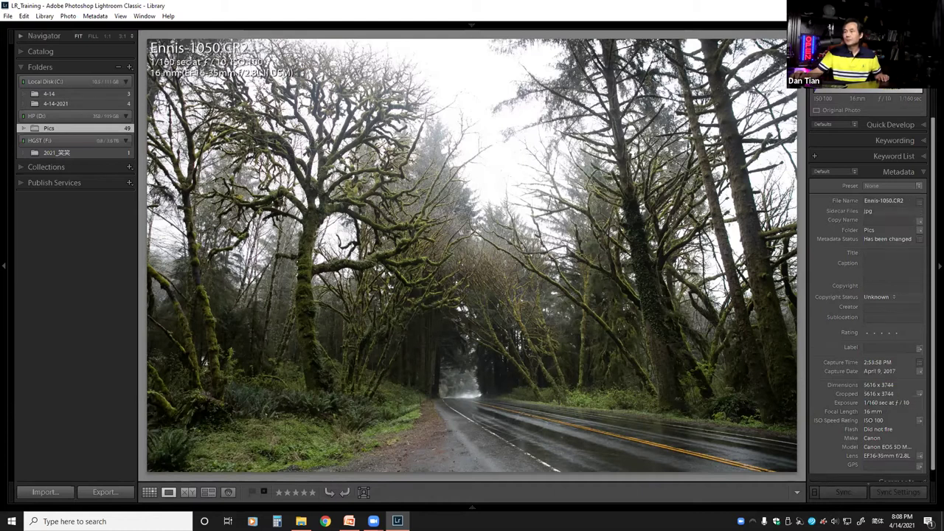
pyautogui.hotkey('alt', 'Tab')
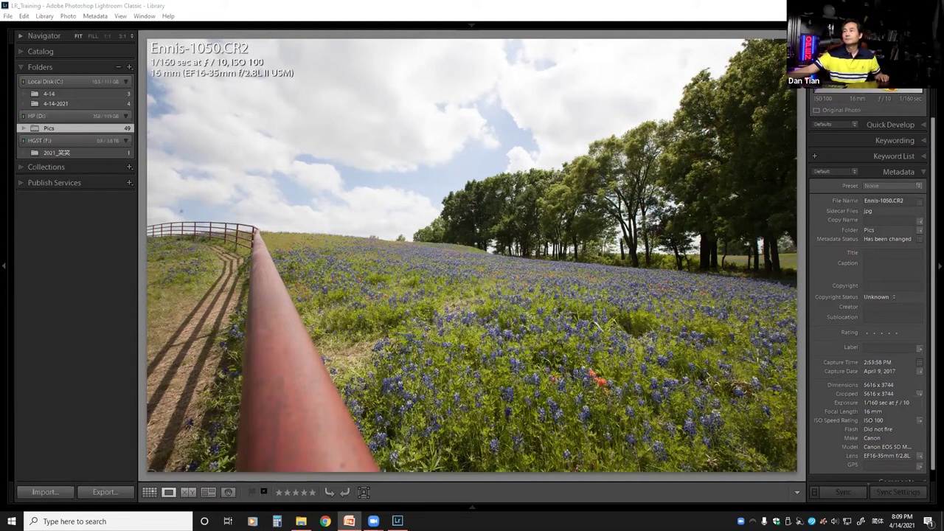
pyautogui.hotkey('alt', 'Tab')
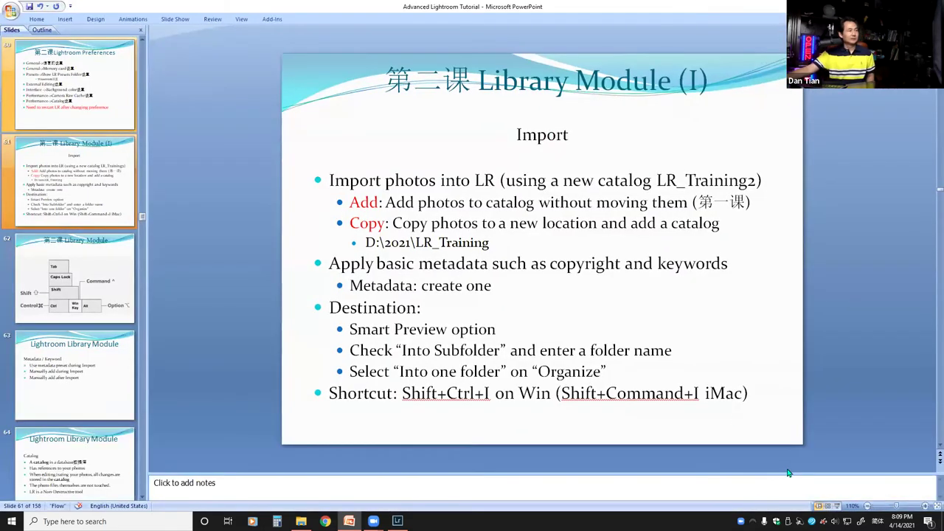
# Start the slide show from slide 61, the Library Module (I) import slide
pyautogui.click(837, 506)
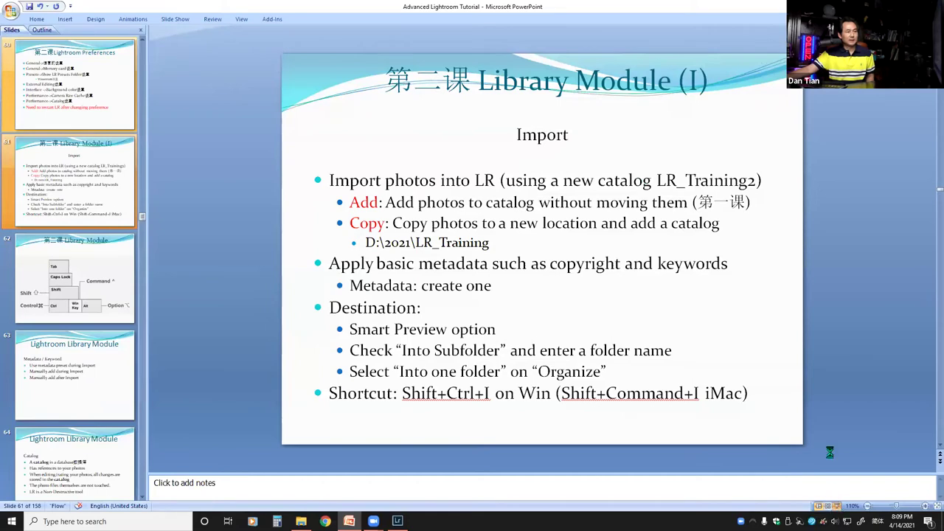
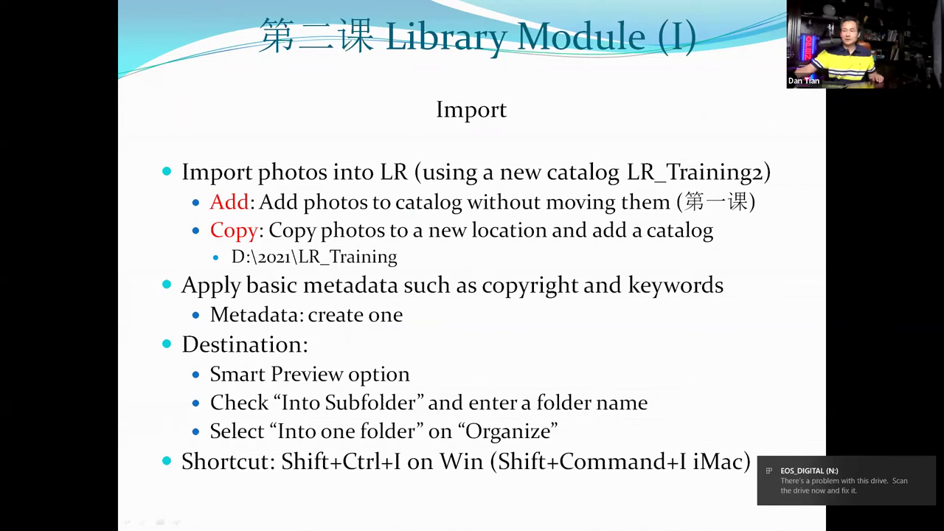
# Bring up Lightroom's Import dialog for the EOS_DIGITAL card, then close it without importing
pyautogui.hotkey('alt', 'Tab')
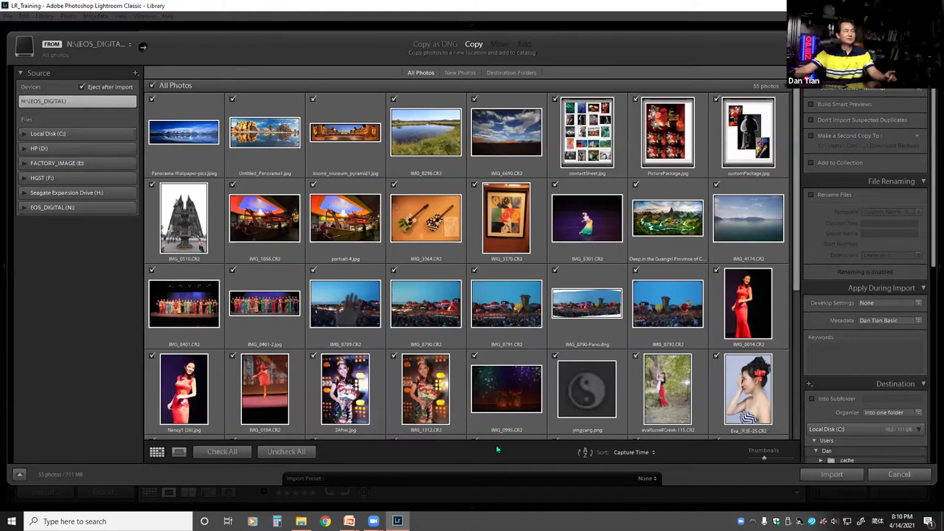
pyautogui.click(888, 475)
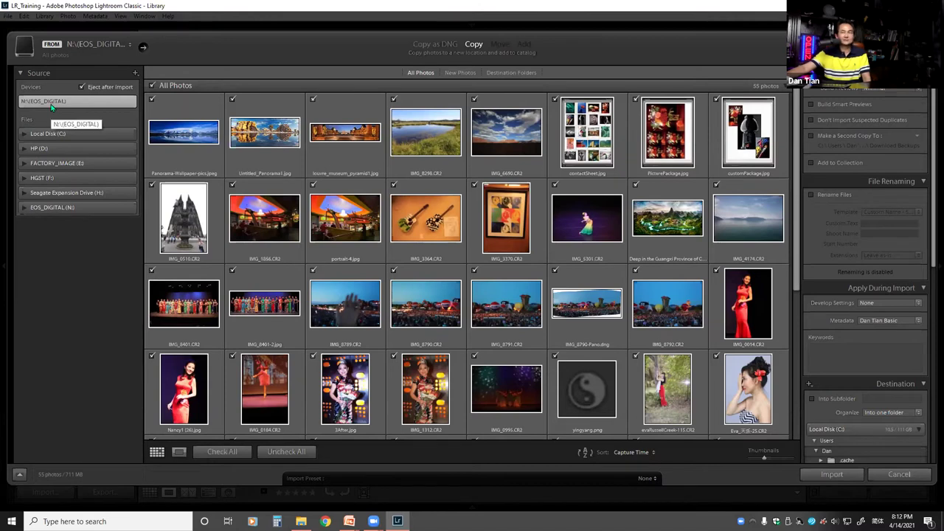
# Tick Eject after import, uncheck all photos, then re-check all 55 for import
pyautogui.click(82, 87)
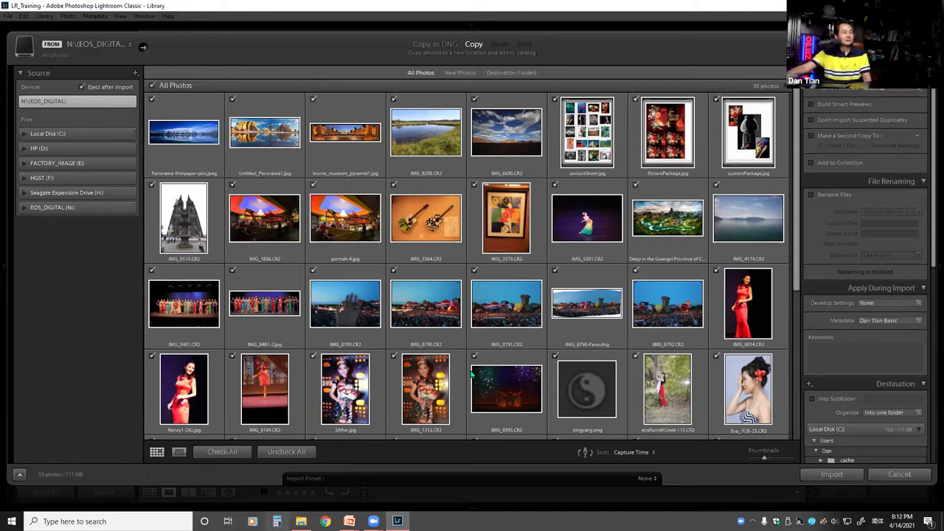
pyautogui.moveTo(795, 262)
pyautogui.mouseDown()
pyautogui.moveTo(806, 425)
pyautogui.moveTo(810, 258)
pyautogui.mouseUp()
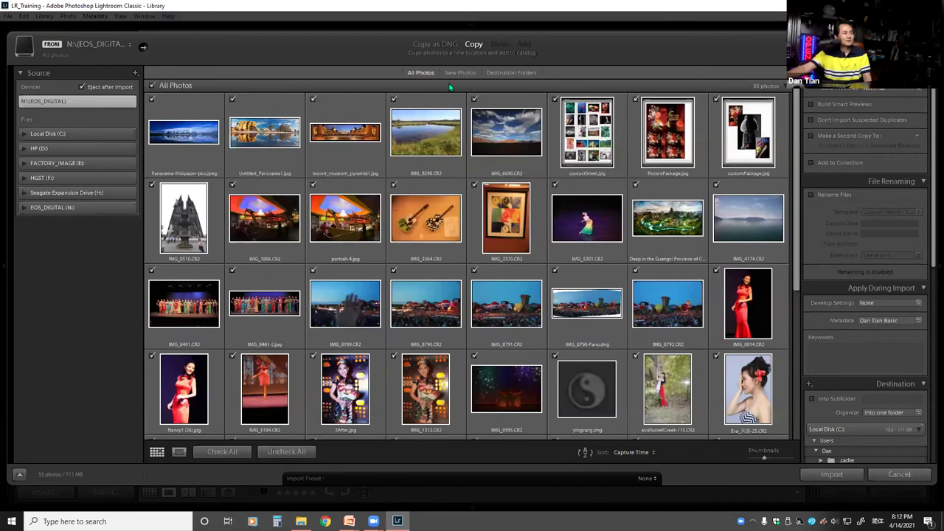
pyautogui.click(279, 456)
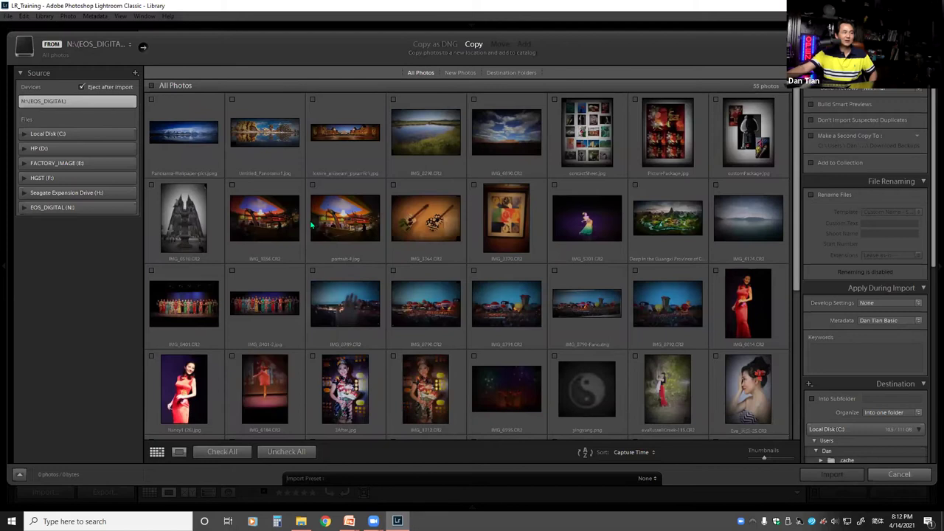
pyautogui.click(219, 451)
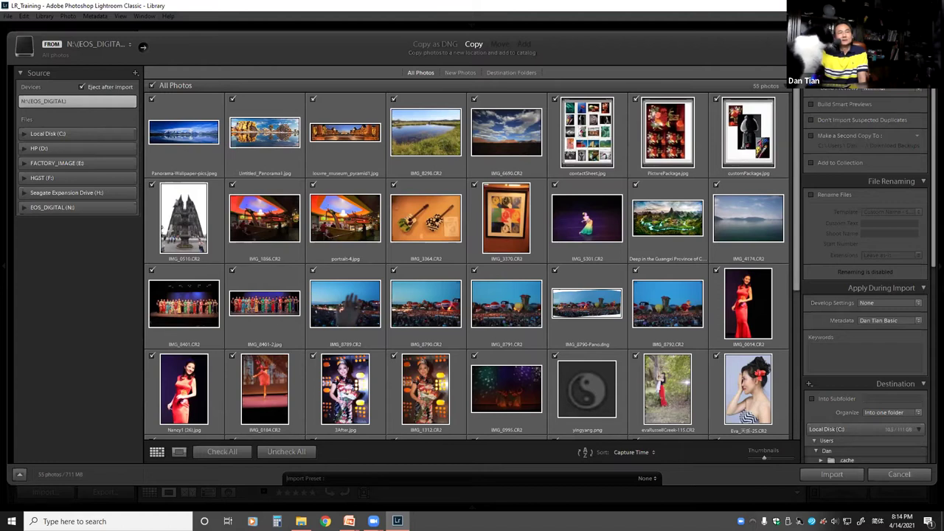
# Review the File Handling options, leaving Make a Second Copy To unchecked
pyautogui.scroll(-5, 848, 347)
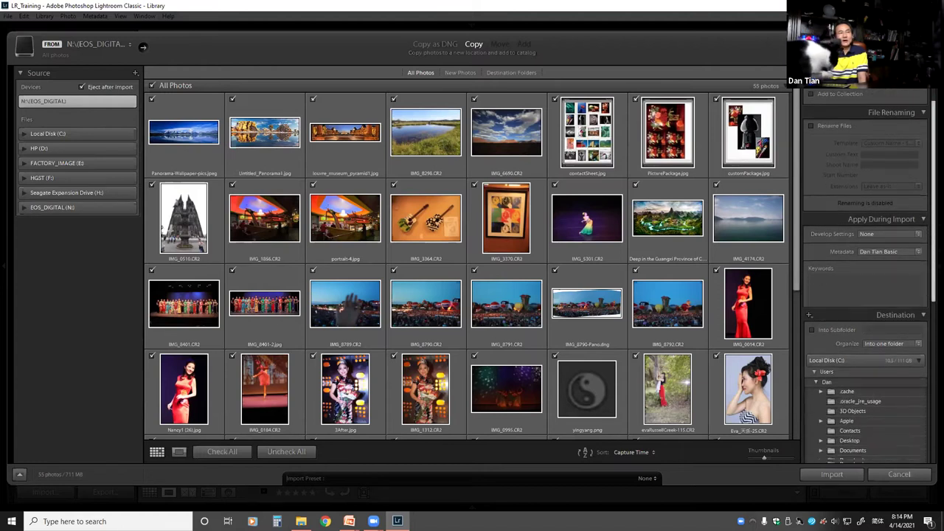
pyautogui.scroll(5, 862, 295)
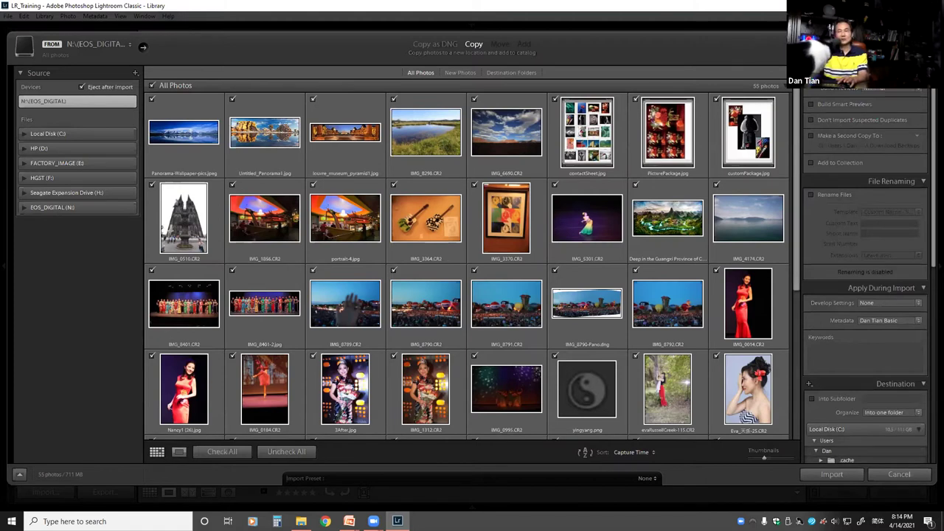
pyautogui.press('alt')
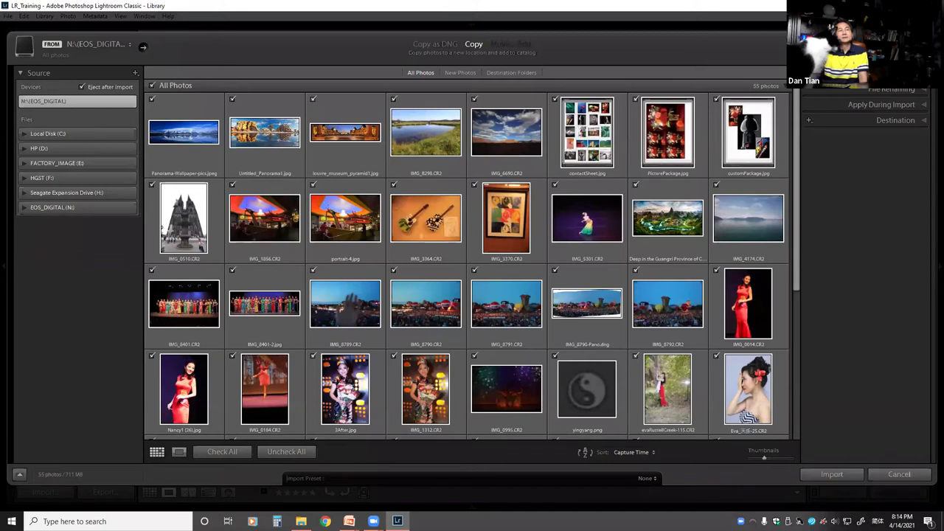
pyautogui.scroll(2, 865, 147)
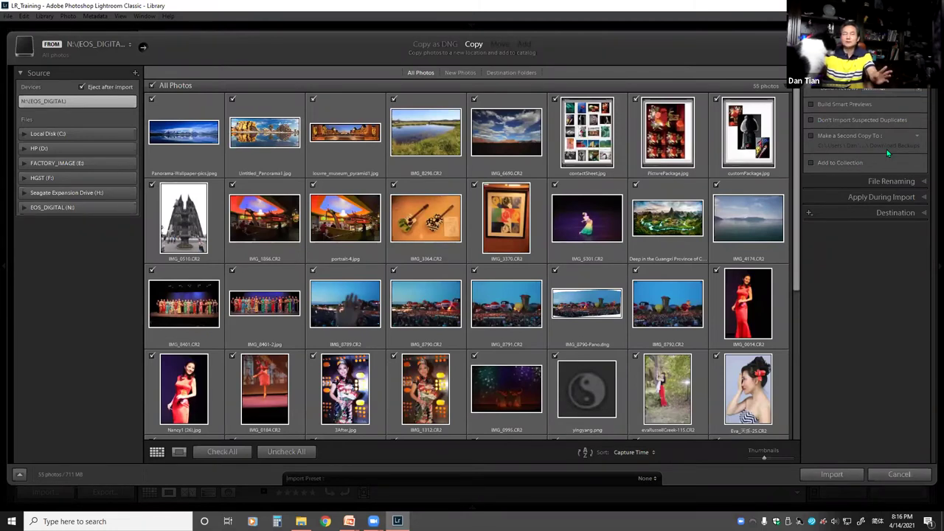
pyautogui.click(811, 137)
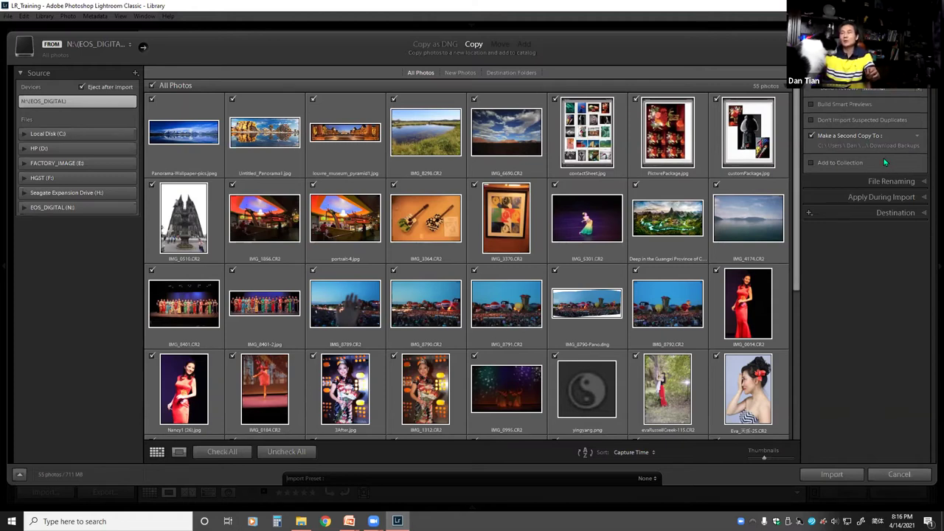
pyautogui.click(813, 136)
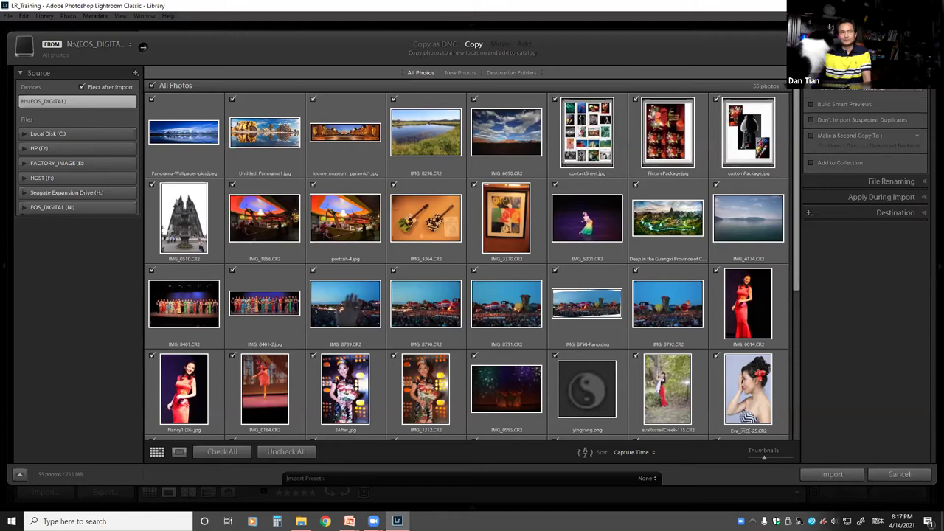
pyautogui.click(924, 184)
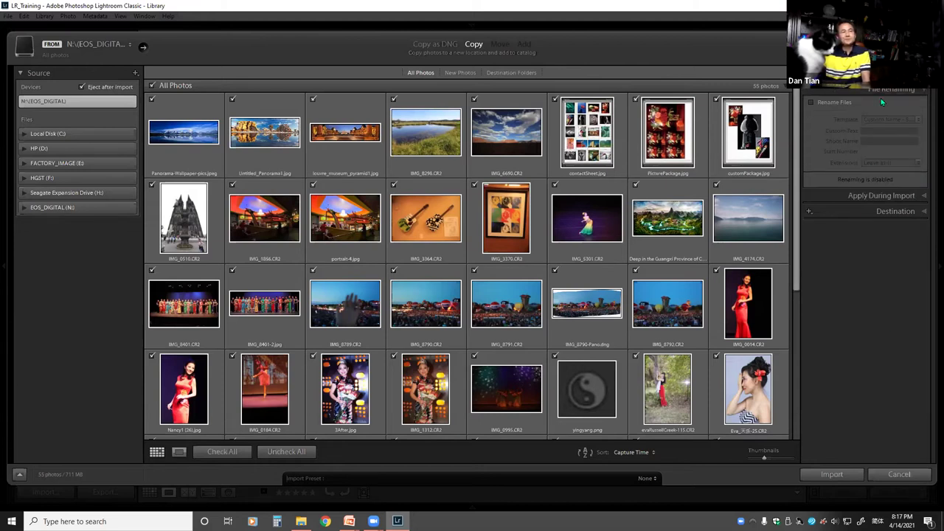
pyautogui.click(811, 102)
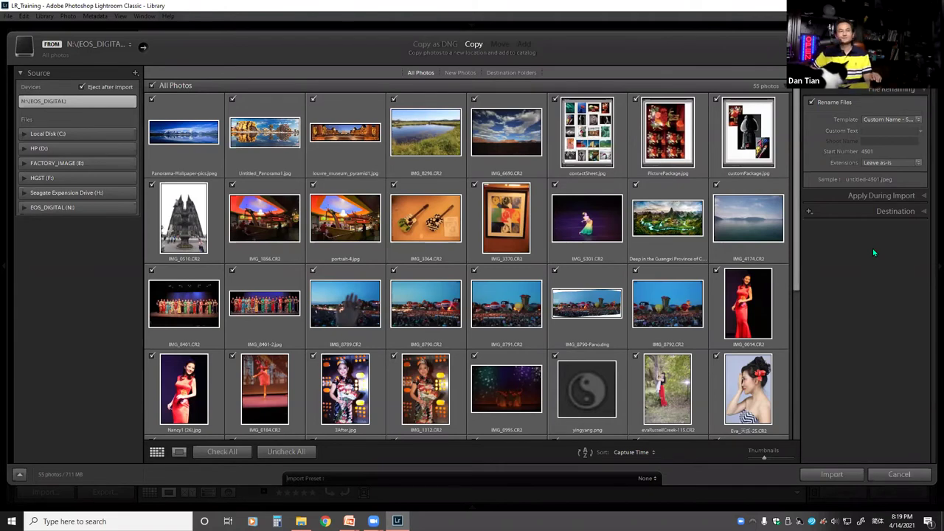
pyautogui.click(812, 102)
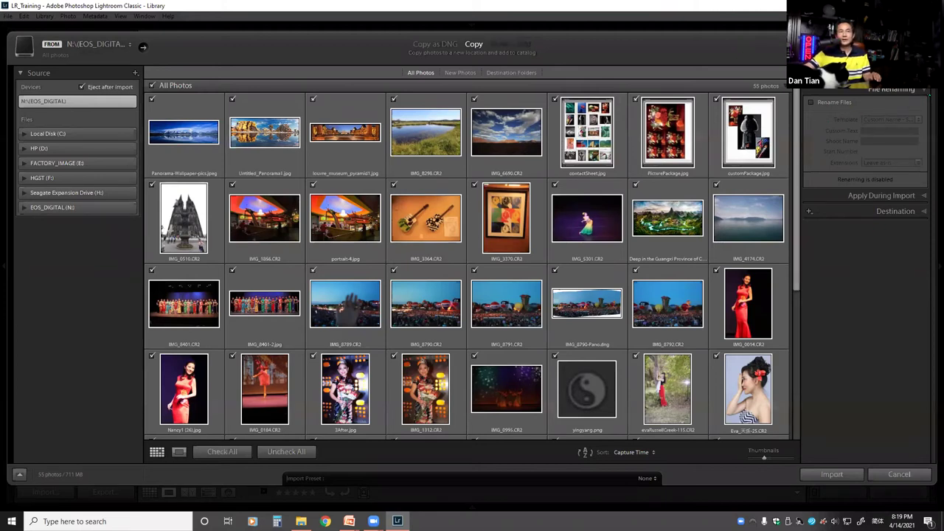
pyautogui.click(924, 89)
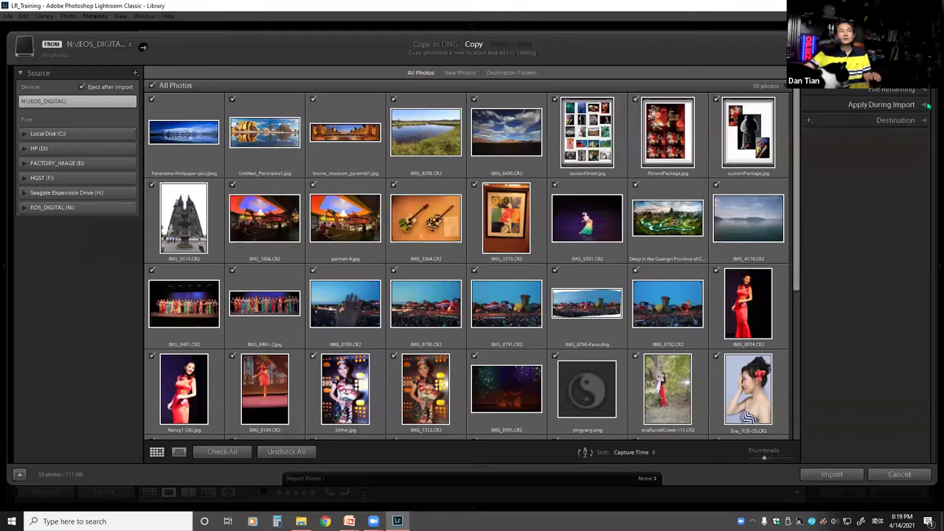
# Expand Apply During Import, set Metadata to None, then choose New from the Metadata list
pyautogui.click(926, 105)
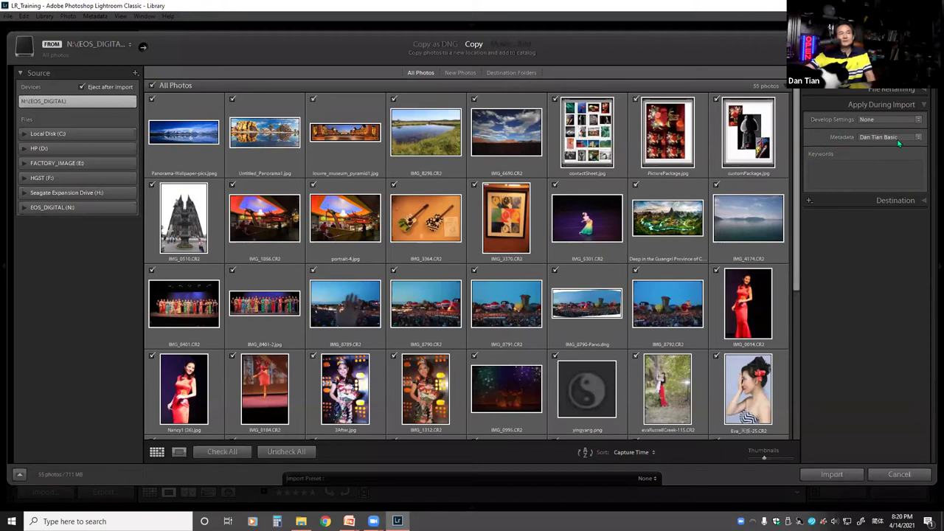
pyautogui.click(919, 138)
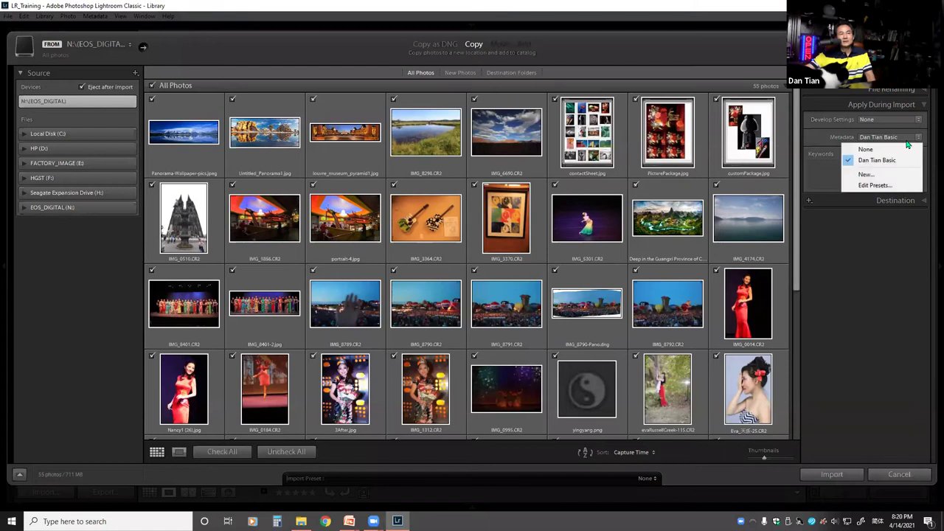
pyautogui.click(872, 147)
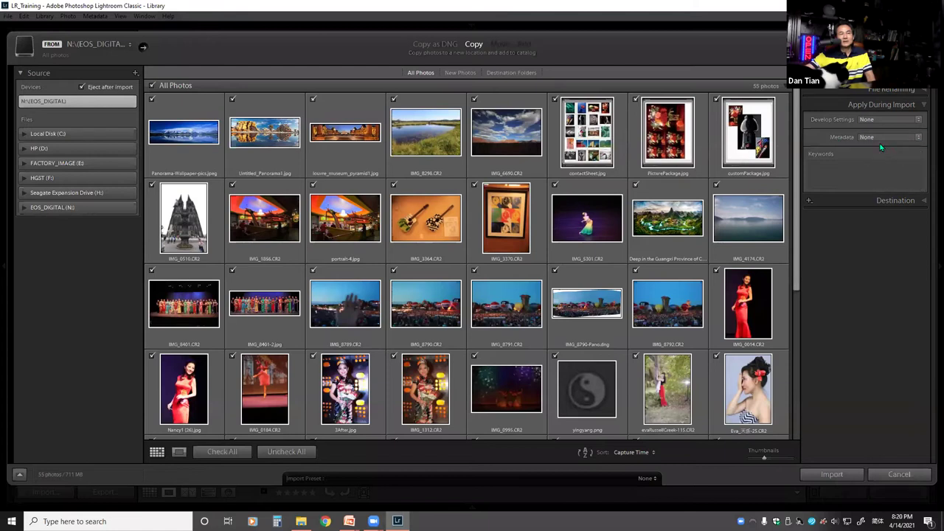
pyautogui.click(919, 139)
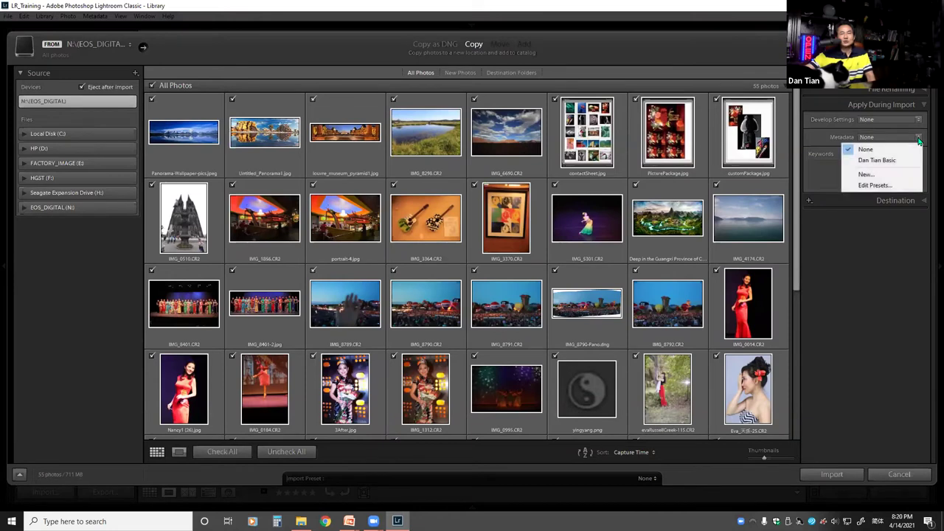
pyautogui.click(867, 177)
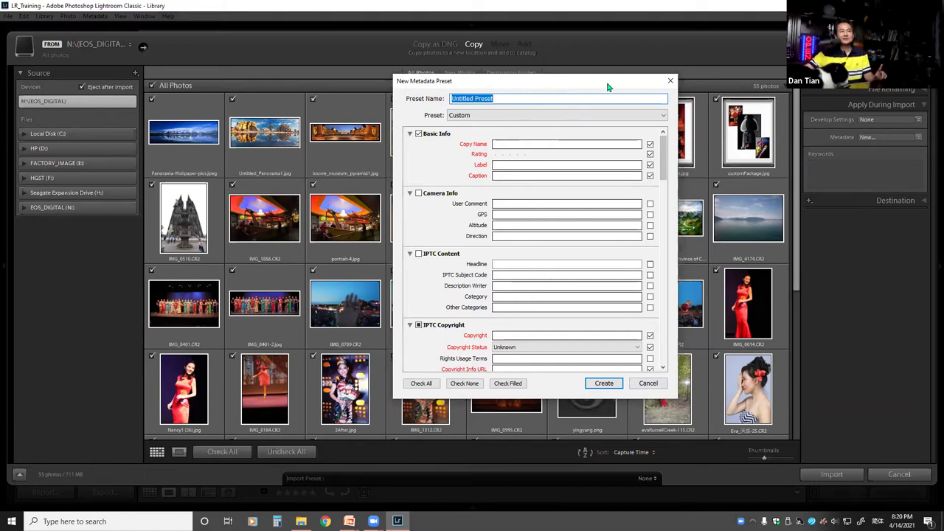
# Cancel the New Metadata Preset dialog and apply the saved basic metadata preset instead
pyautogui.click(649, 382)
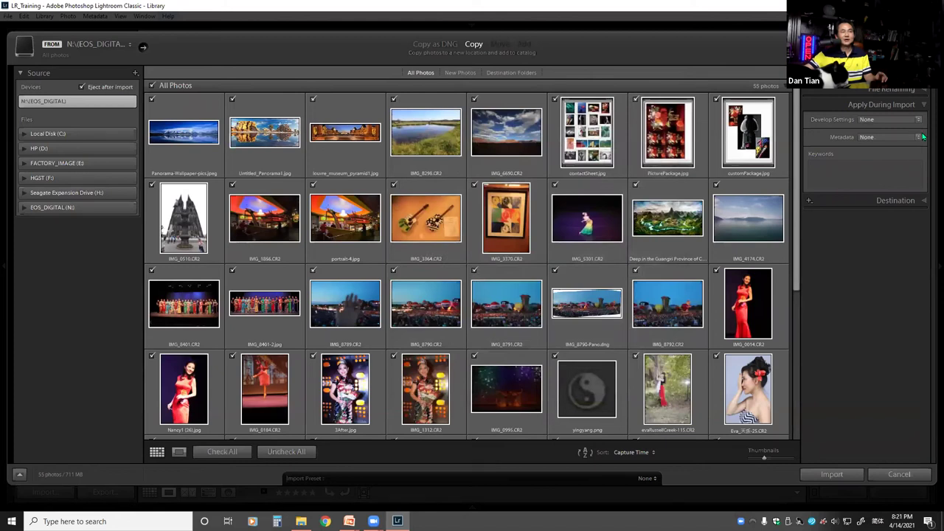
pyautogui.click(918, 140)
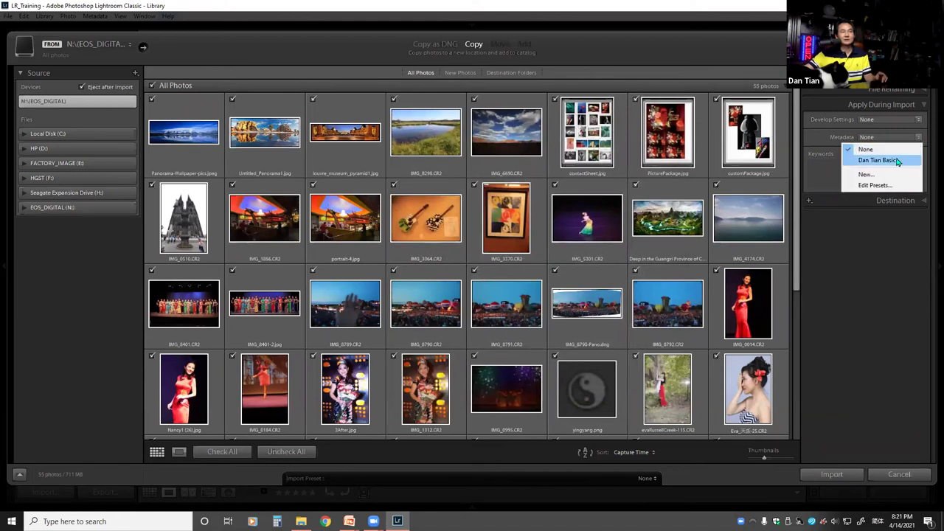
pyautogui.click(896, 158)
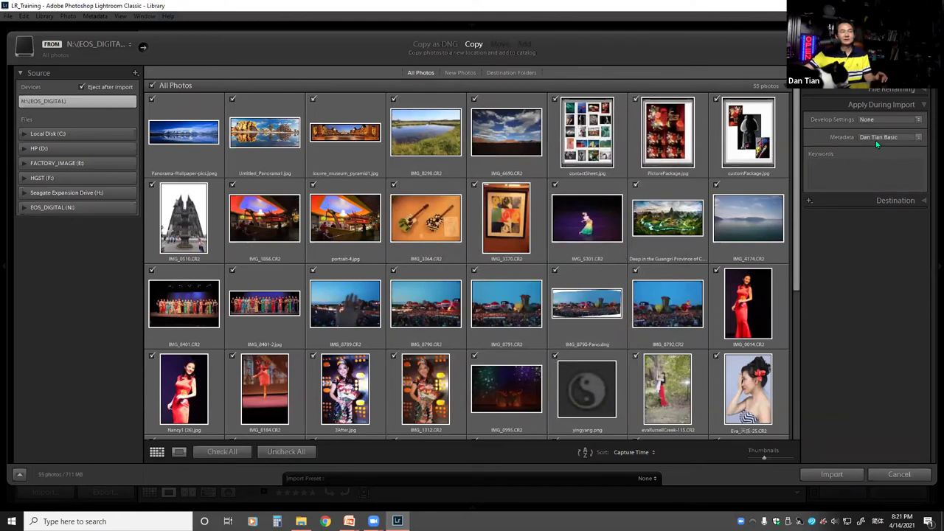
pyautogui.click(918, 140)
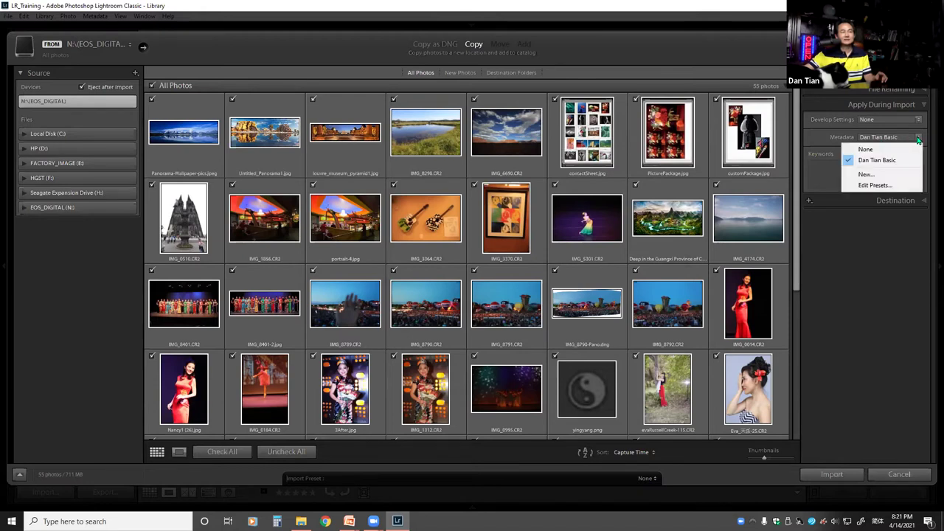
# Create a new metadata preset named with the photographer's name plus 'Basic', excluding Basic Info
pyautogui.click(867, 173)
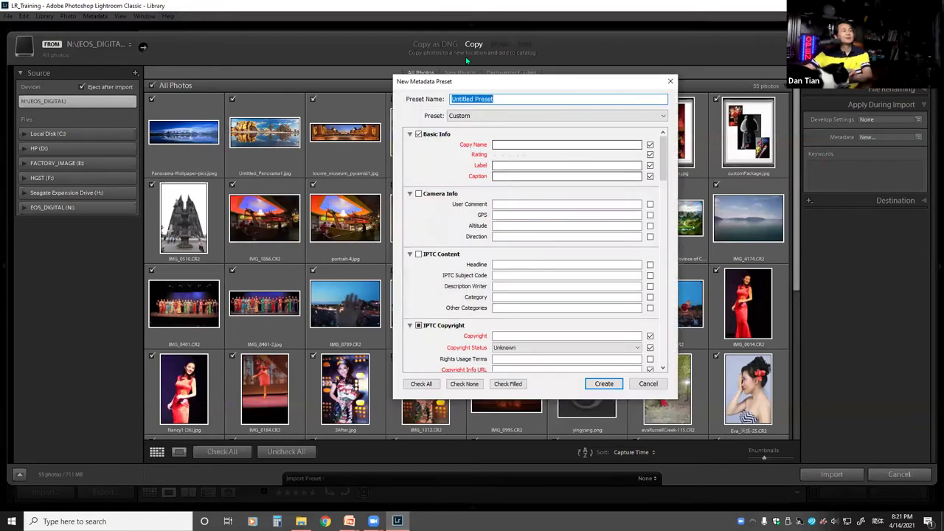
pyautogui.write('Dan T')
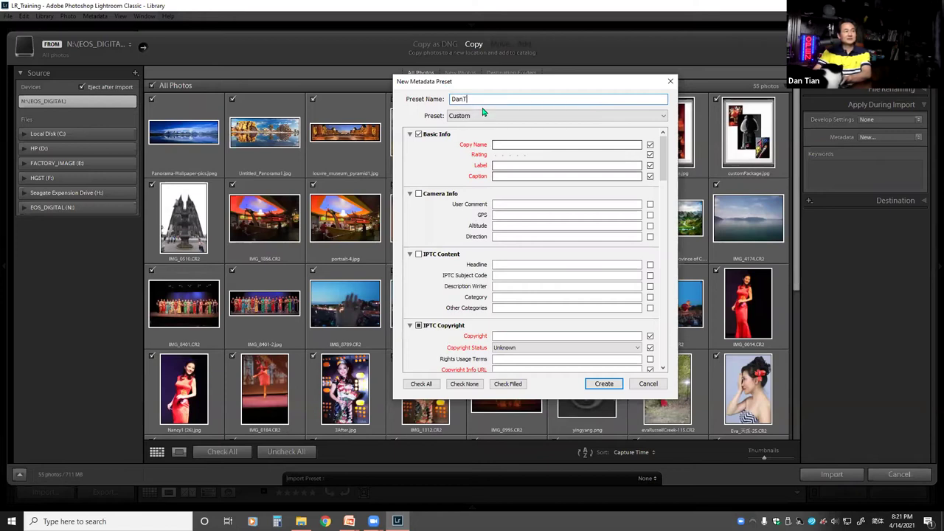
pyautogui.write('i')
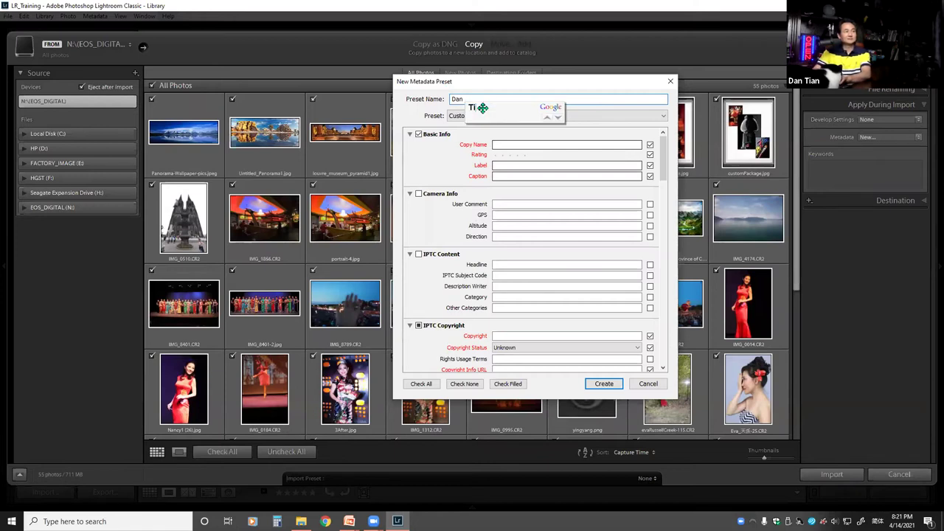
pyautogui.write('an')
pyautogui.press('Return')
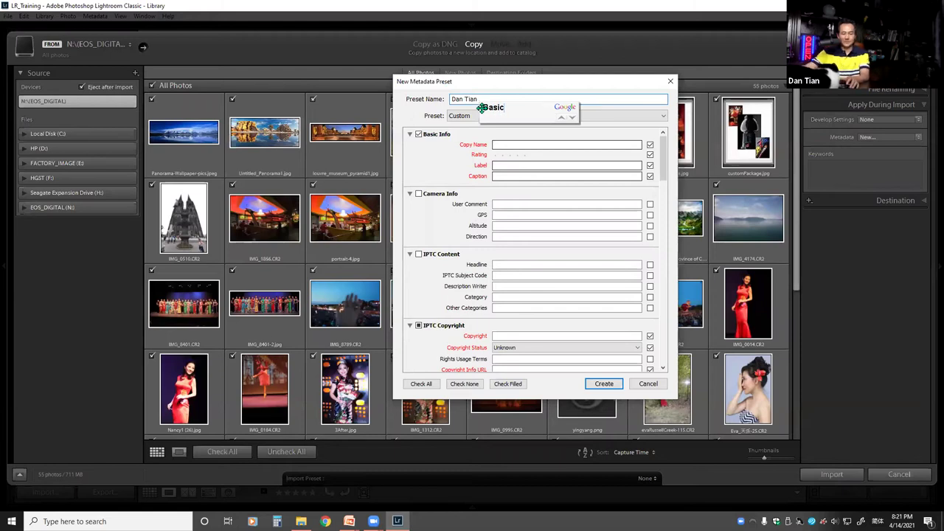
pyautogui.write('Basic')
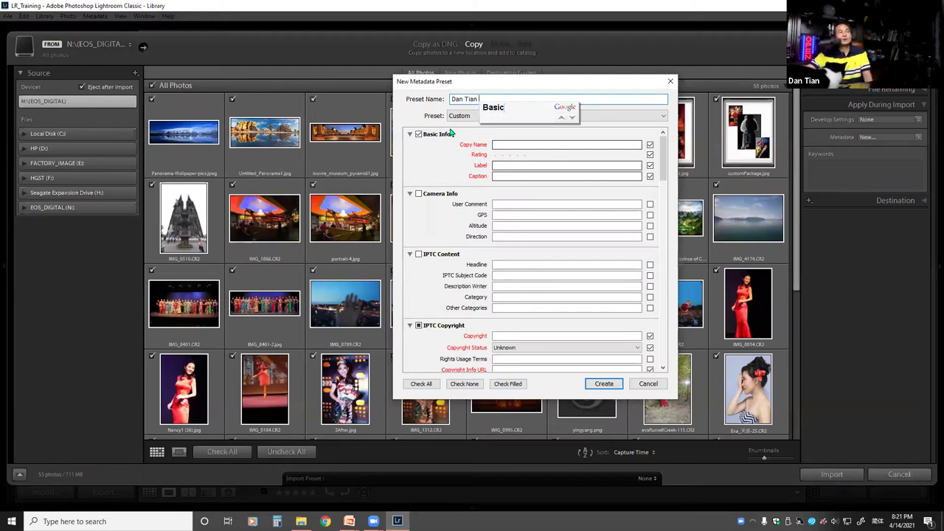
pyautogui.press('Return')
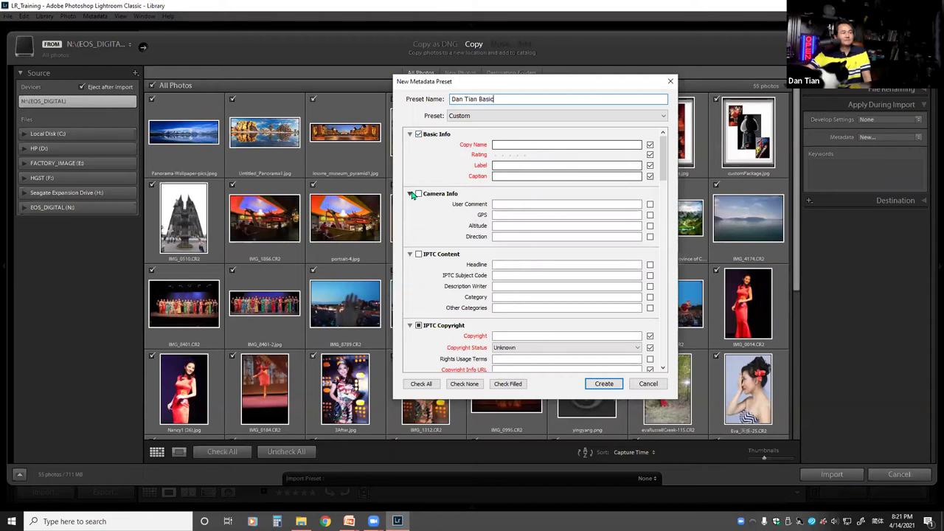
pyautogui.click(418, 134)
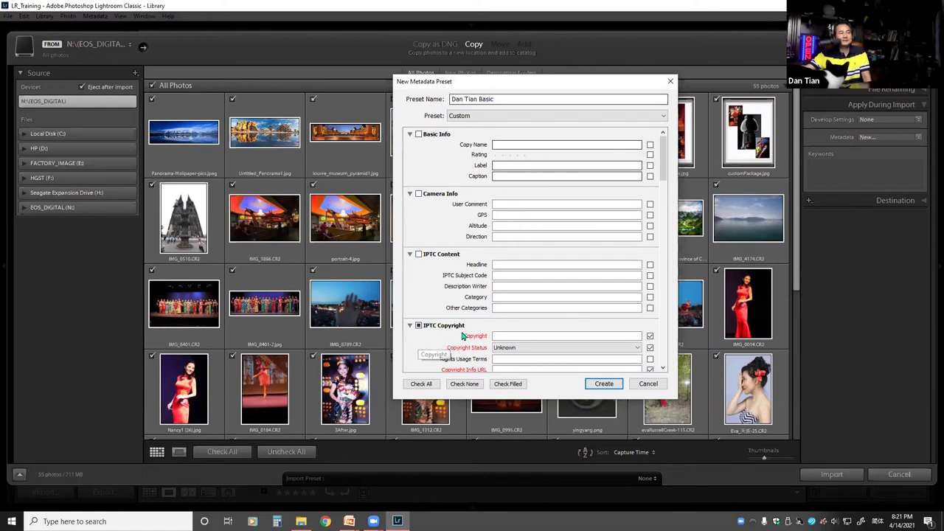
# Fill the preset's Copyright field with the photographer's name followed by 'Photography'
pyautogui.click(505, 336)
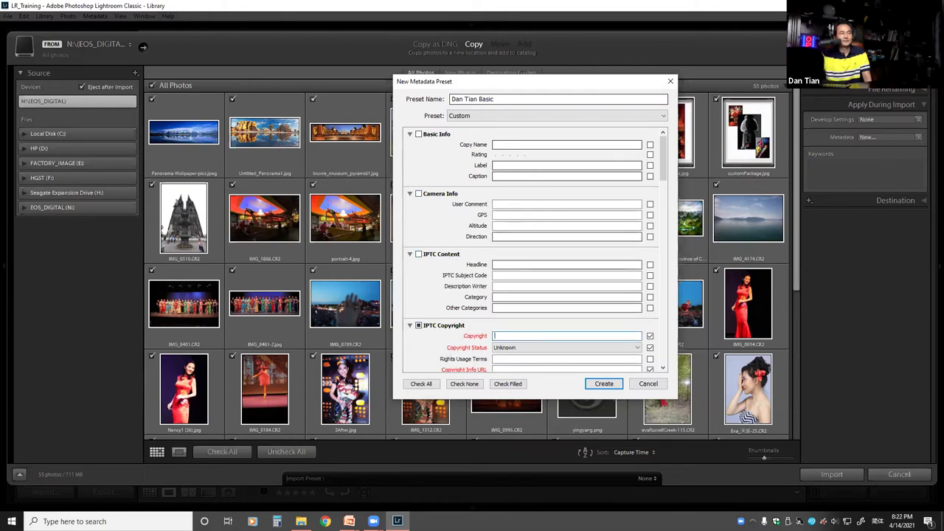
pyautogui.write('Da')
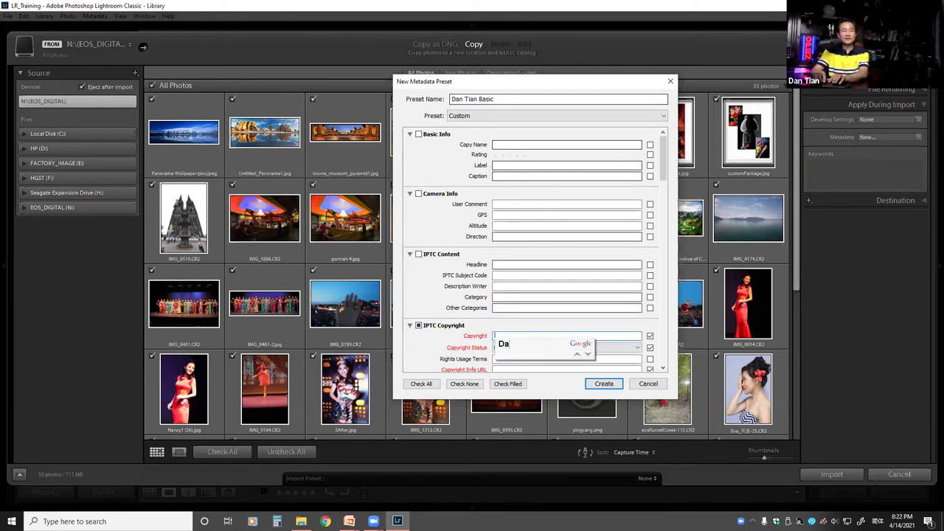
pyautogui.write('n')
pyautogui.press('Return')
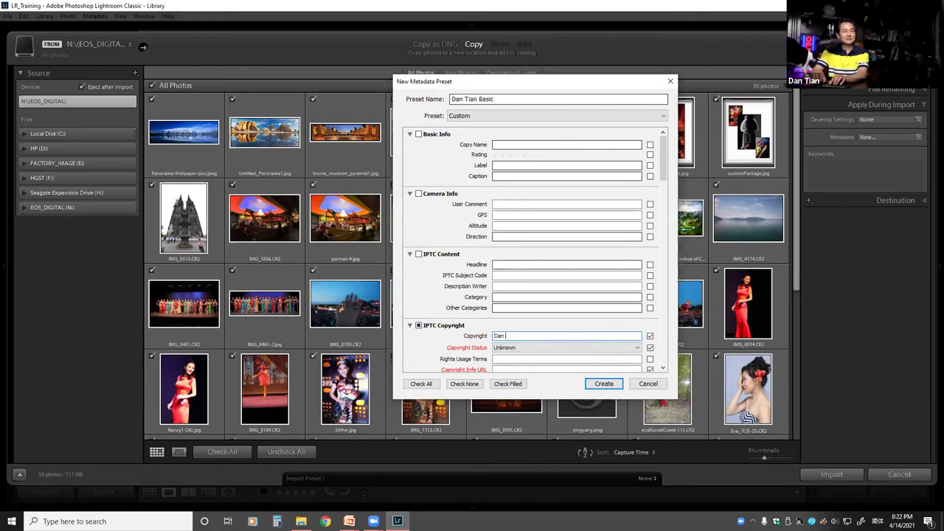
pyautogui.write('Ti')
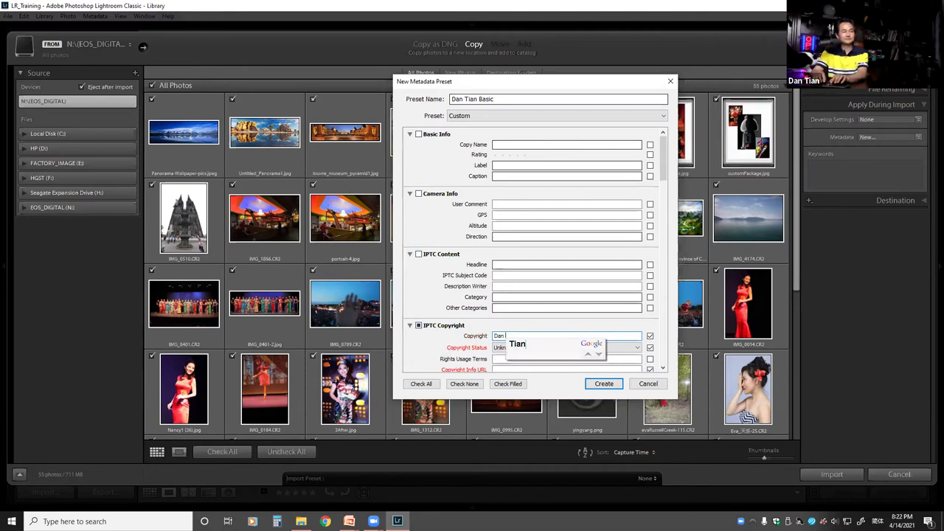
pyautogui.press('Return')
pyautogui.write('Phoyo')
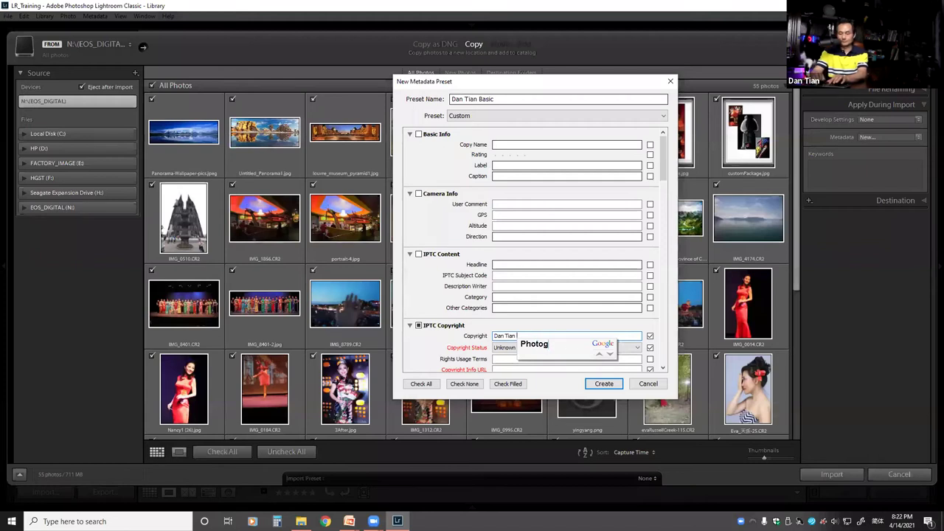
pyautogui.press('Return')
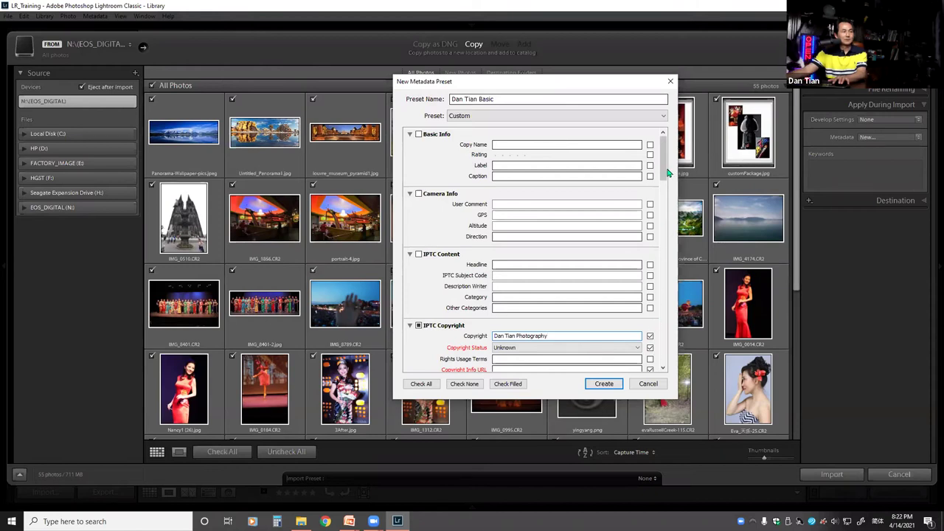
# Set Copyright Info URL to the photographer's website and exclude Copyright Status from the preset
pyautogui.moveTo(664, 162); pyautogui.dragTo(663, 177)
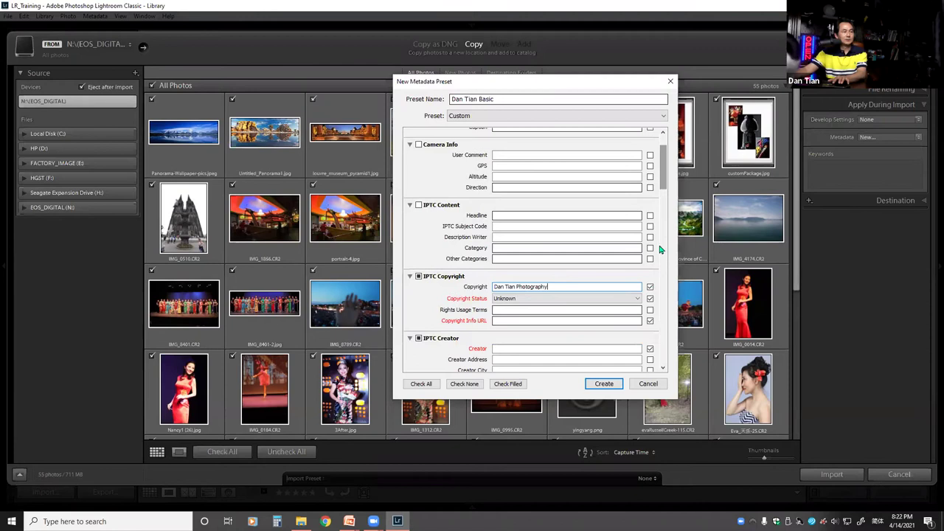
pyautogui.click(524, 318)
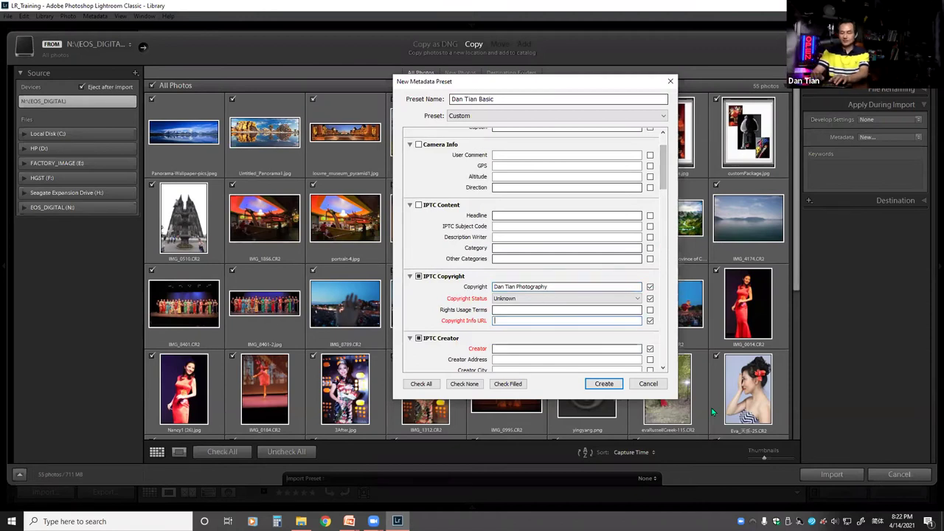
pyautogui.write('www.Da')
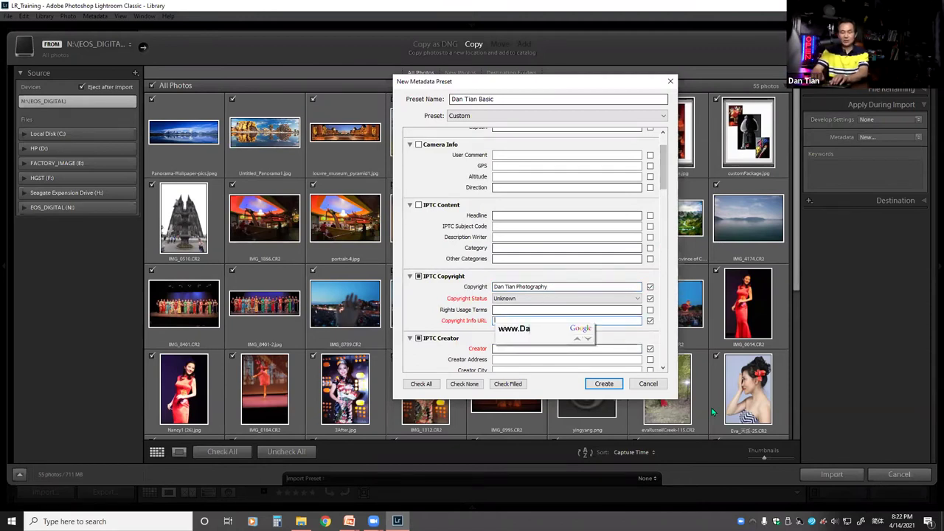
pyautogui.write('n')
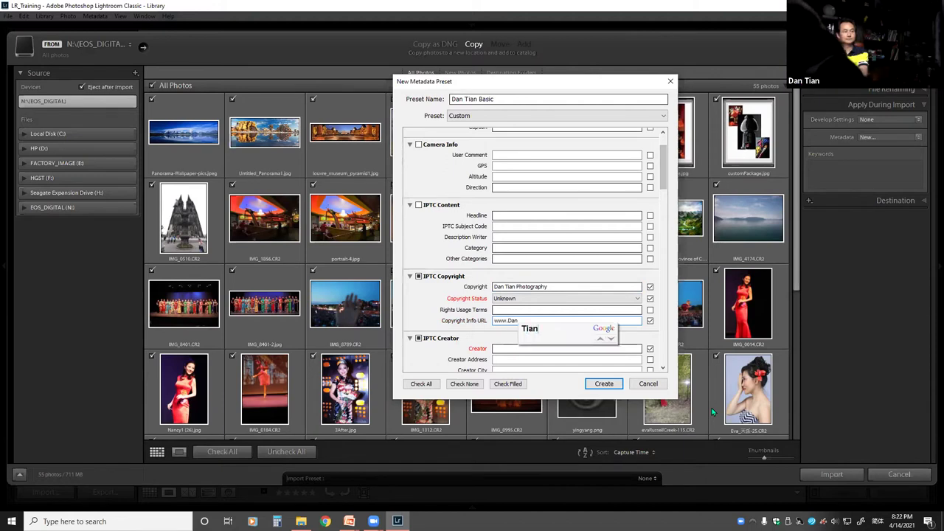
pyautogui.write('TianPhotography')
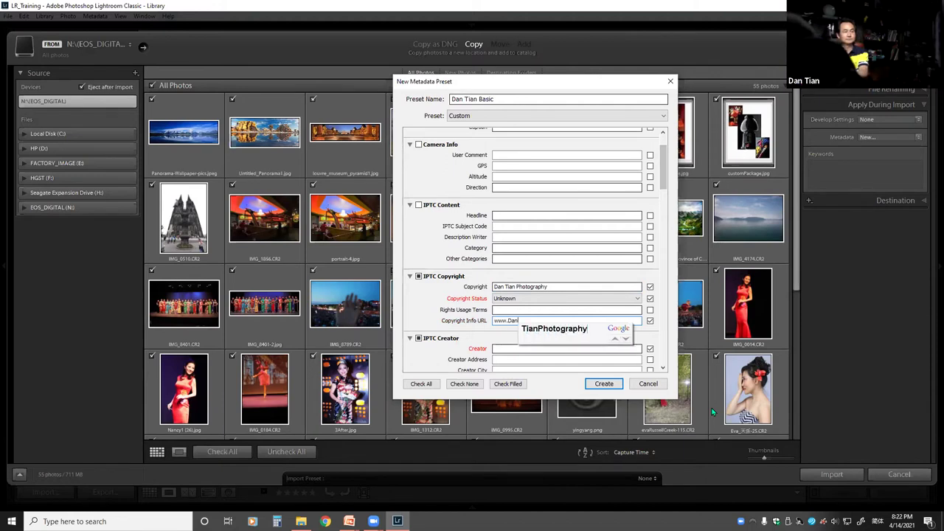
pyautogui.press('Return')
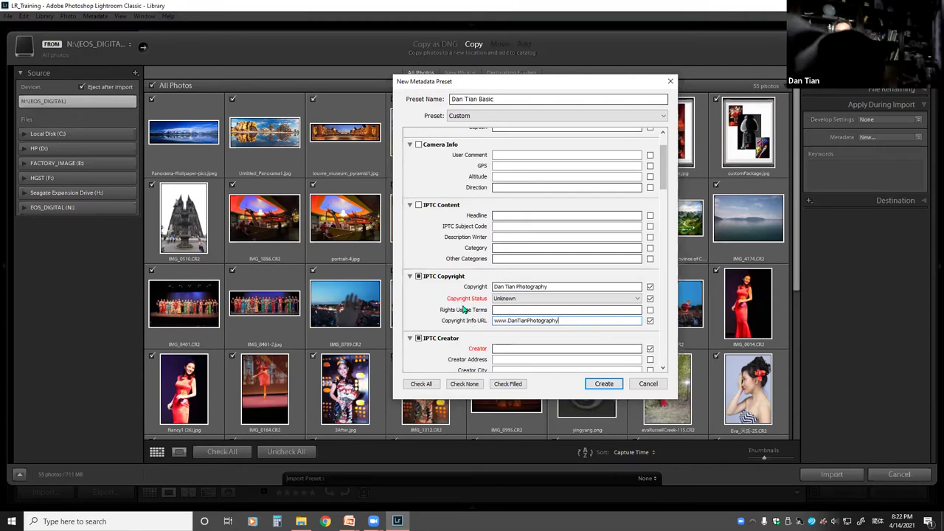
pyautogui.click(651, 300)
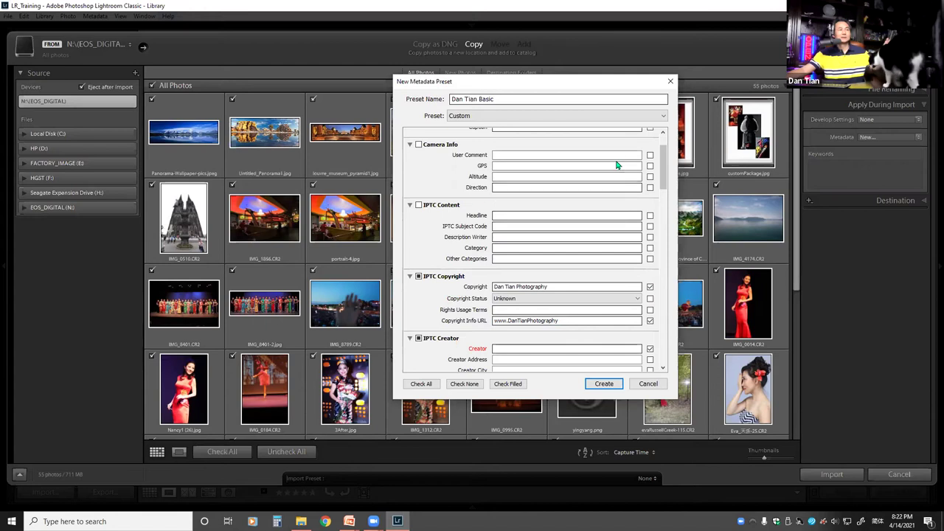
# Look over the preset fields, toggle IPTC Creator on and off, then cancel the preset
pyautogui.moveTo(661, 171); pyautogui.dragTo(691, 263)
pyautogui.scroll(10, 685, 219)
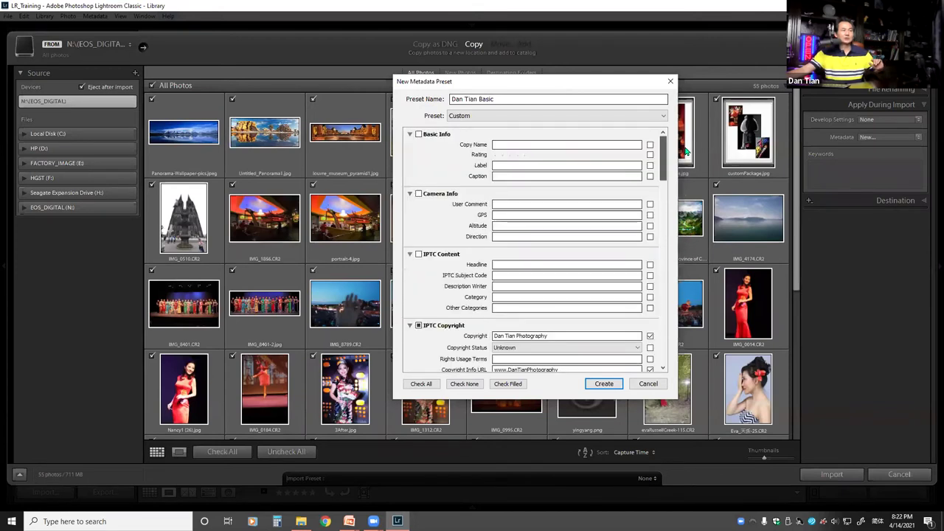
pyautogui.scroll(-1, 686, 163)
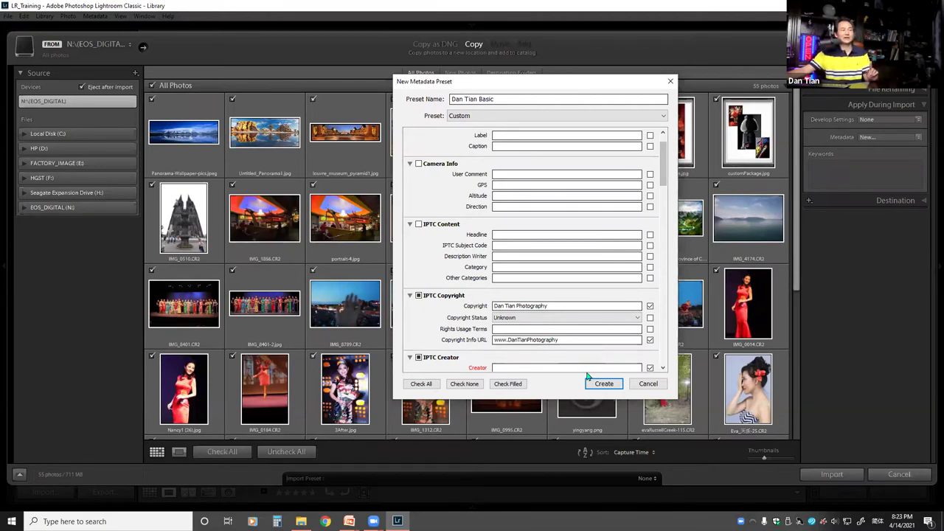
pyautogui.scroll(-3, 662, 185)
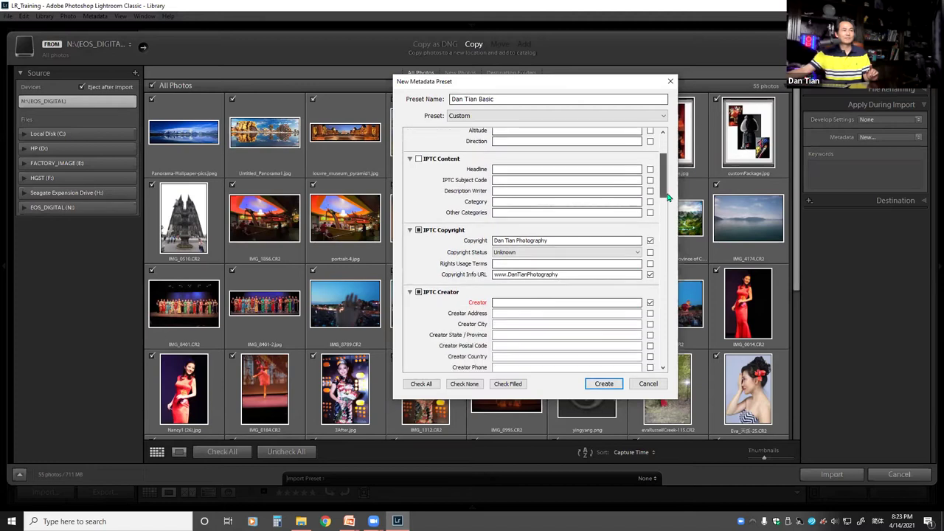
pyautogui.click(417, 285)
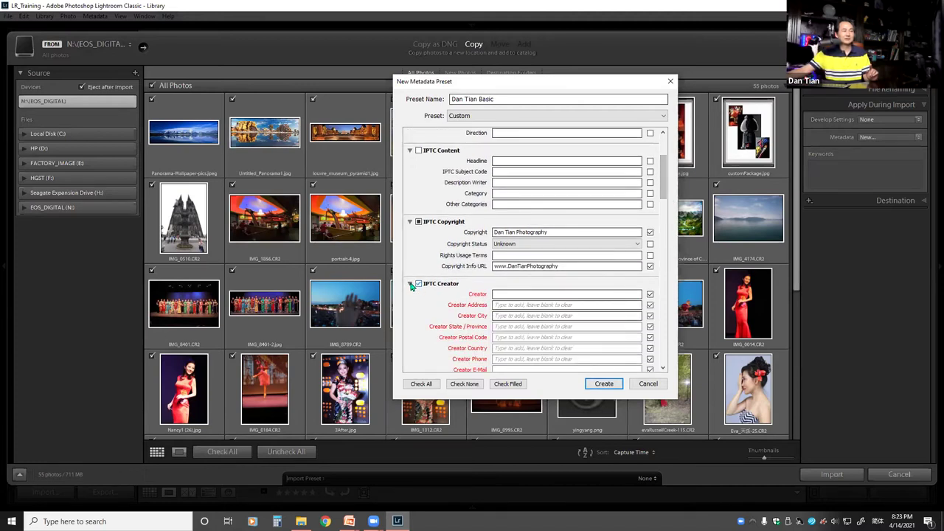
pyautogui.click(417, 284)
pyautogui.moveTo(665, 194); pyautogui.dragTo(667, 291)
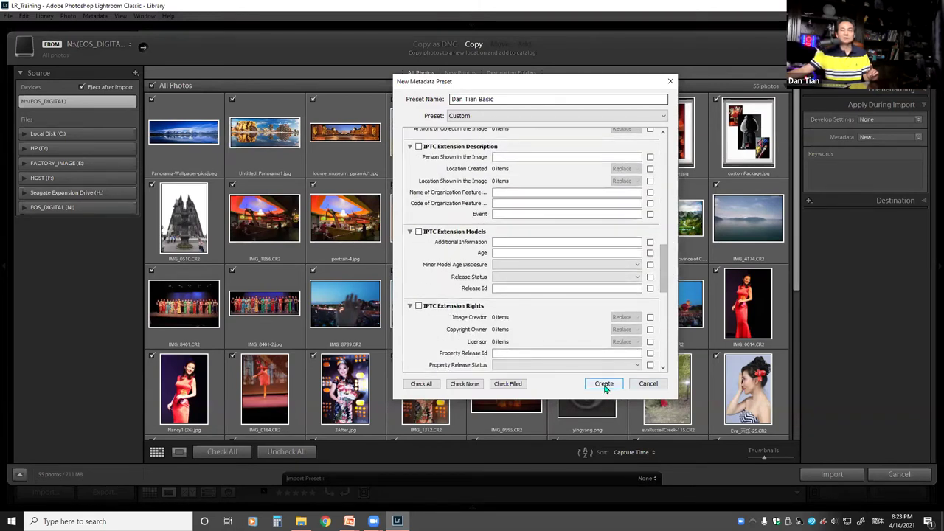
pyautogui.click(648, 383)
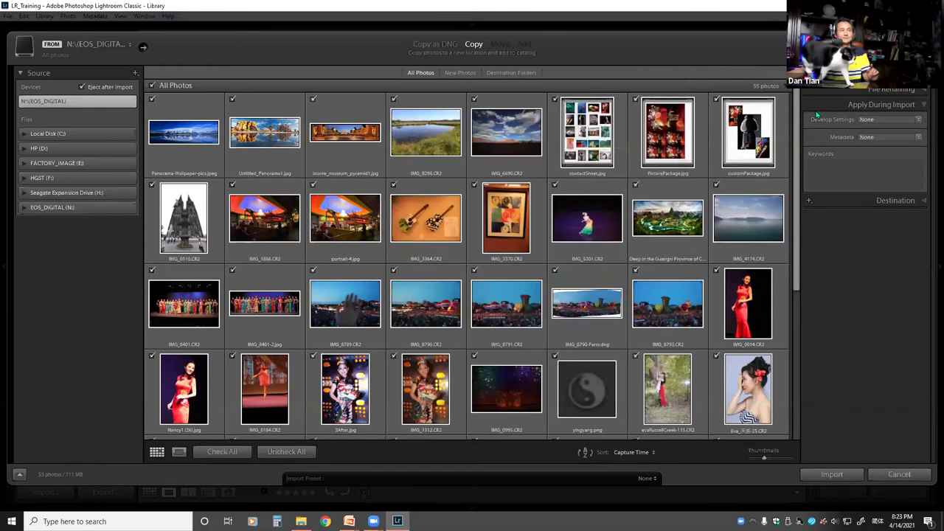
pyautogui.click(919, 138)
# Choose the photographer's saved Basic metadata preset and click into the Keywords box
pyautogui.click(881, 160)
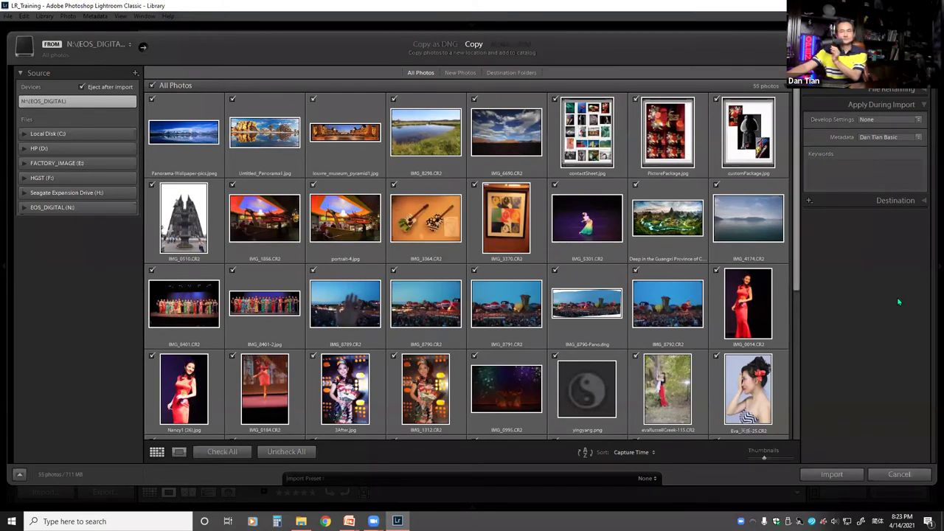
pyautogui.click(881, 180)
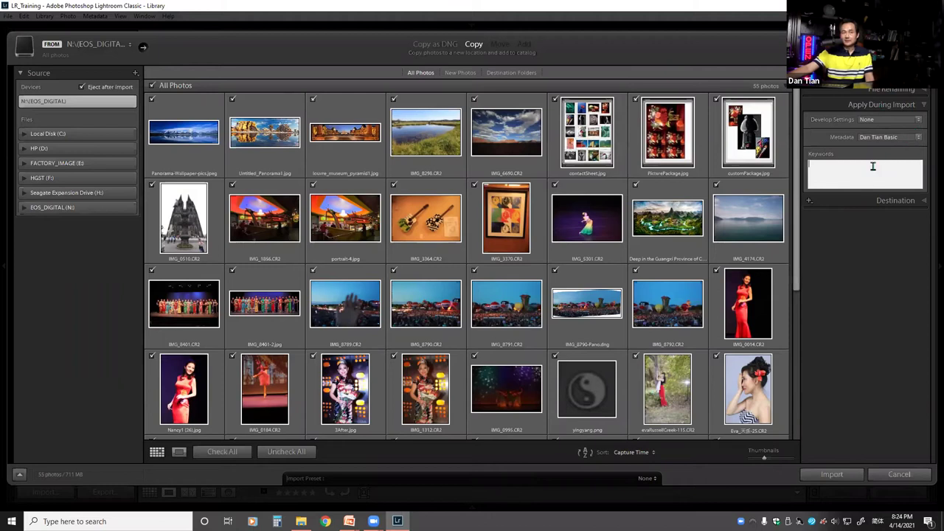
# Enter the keywords Training, LR and 4-14-2021 in the import Keywords box
pyautogui.click(829, 171)
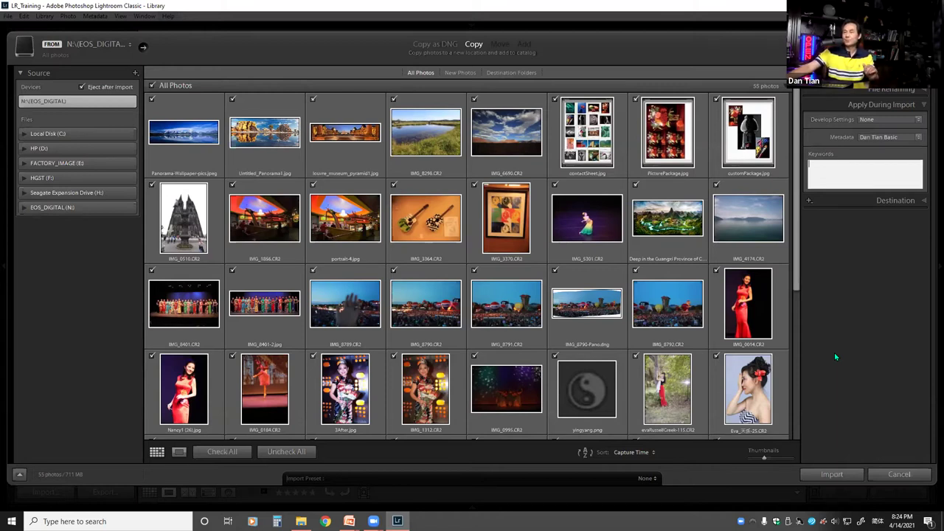
pyautogui.click(826, 171)
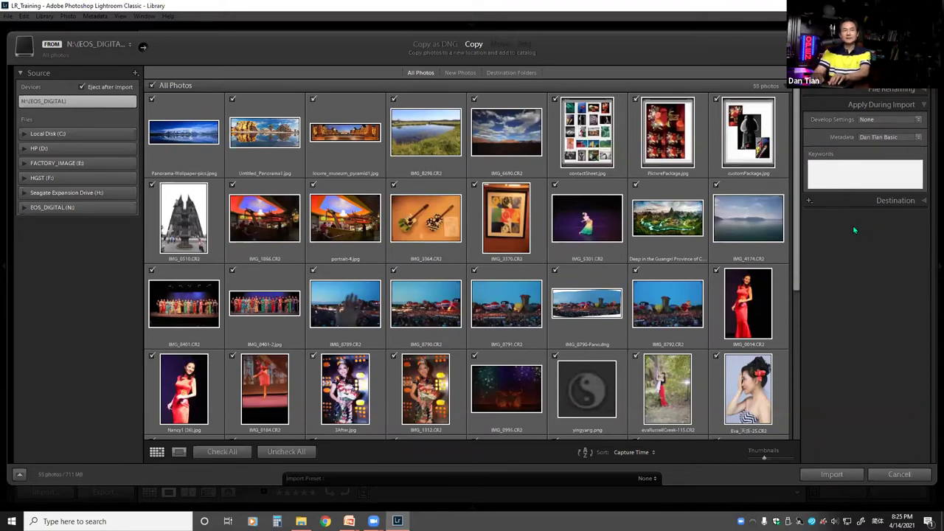
pyautogui.write('Training')
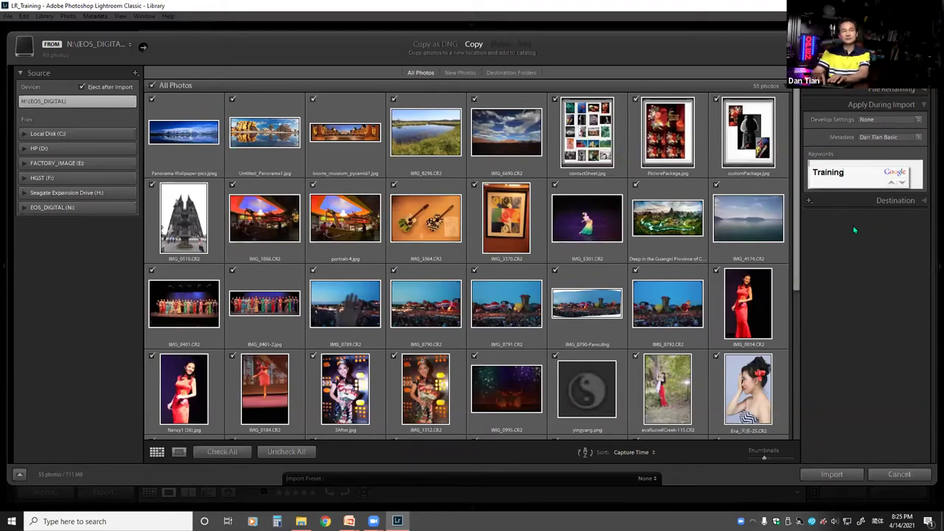
pyautogui.press('Return')
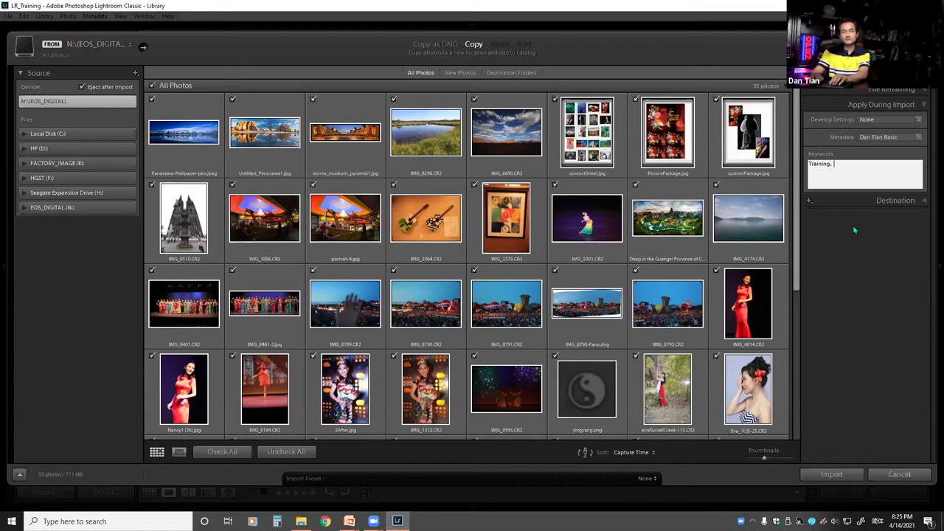
pyautogui.write('LR')
pyautogui.write(', 20')
pyautogui.write('4-14-2021')
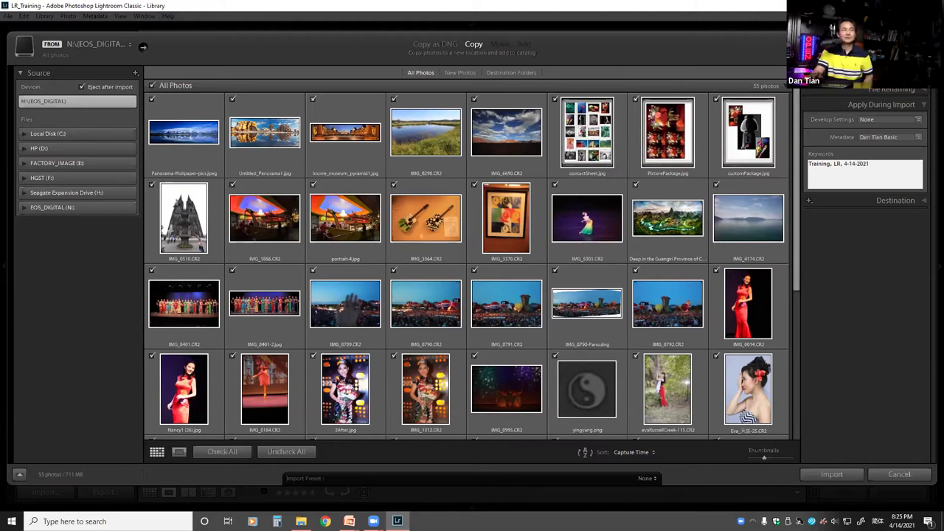
pyautogui.click(848, 180)
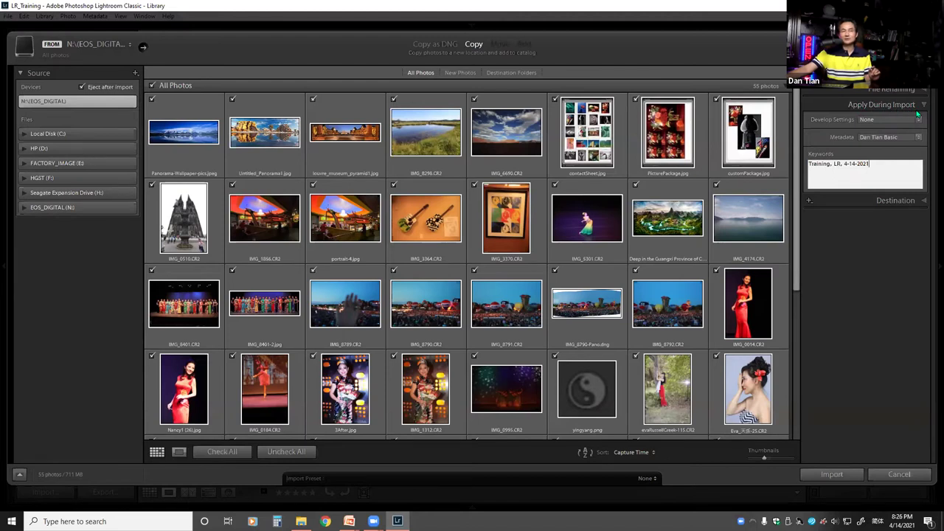
# Turn on Into Subfolder, collapse Local Disk (C:) and expand HGST (F:) > 2021
pyautogui.click(923, 203)
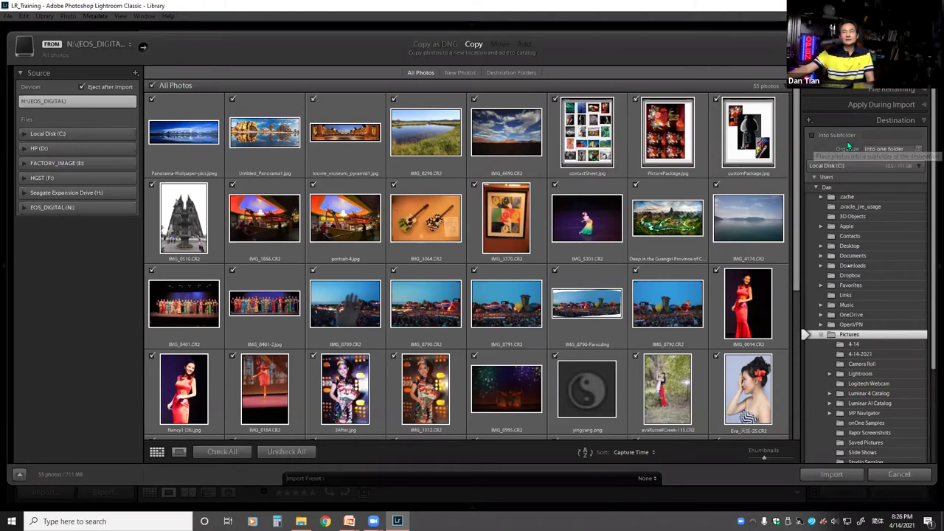
pyautogui.click(812, 136)
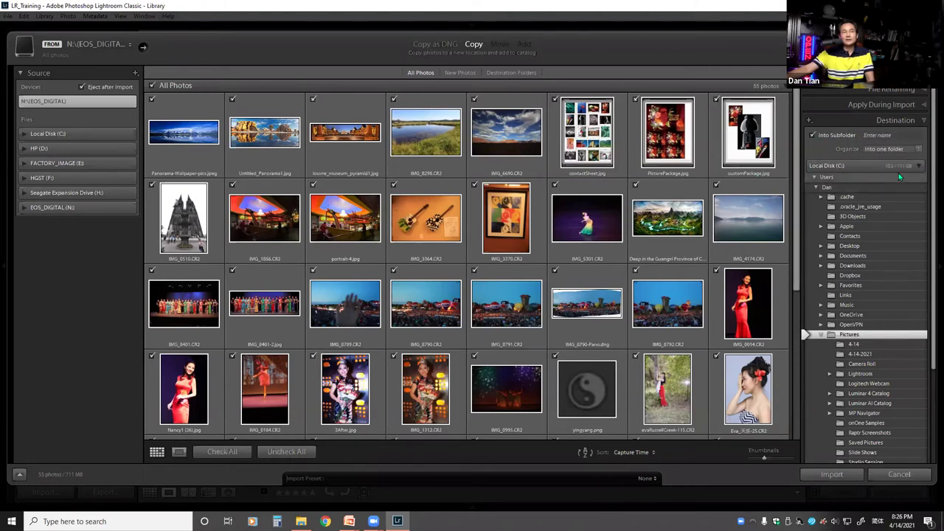
pyautogui.click(919, 166)
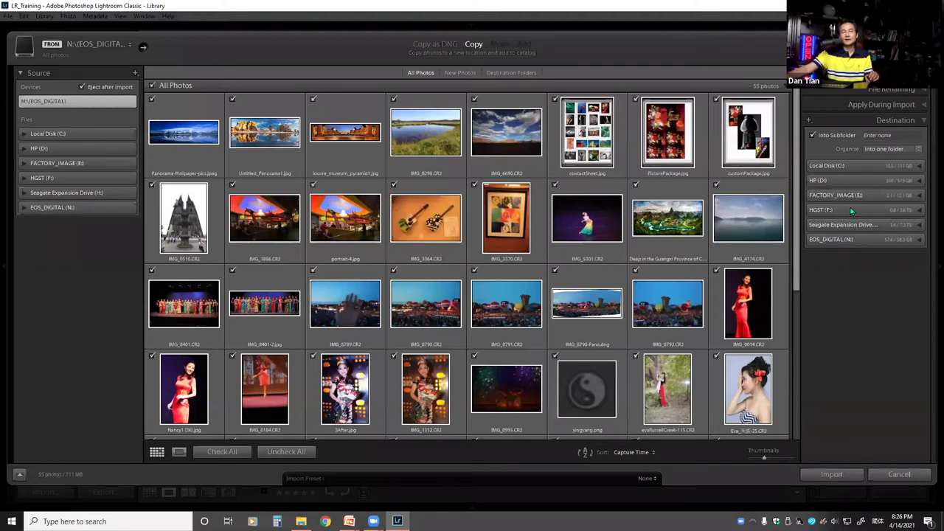
pyautogui.click(918, 211)
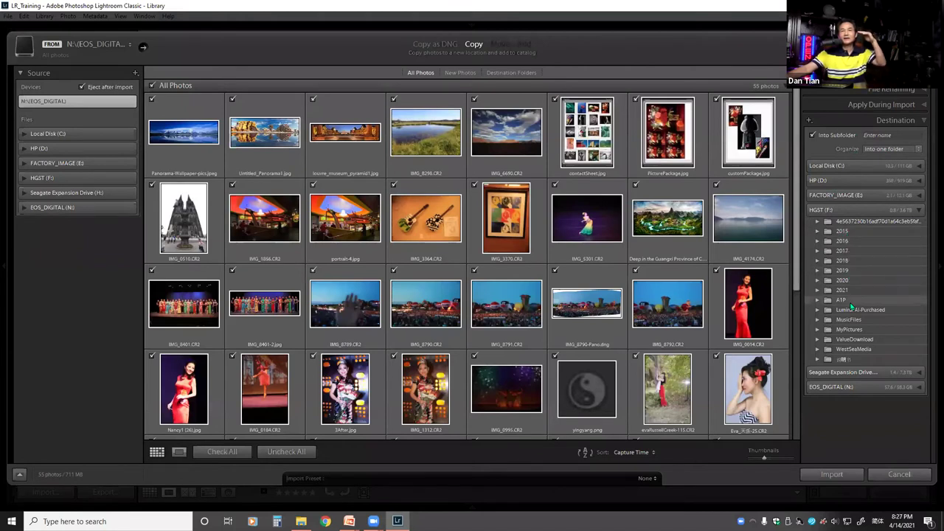
pyautogui.click(816, 291)
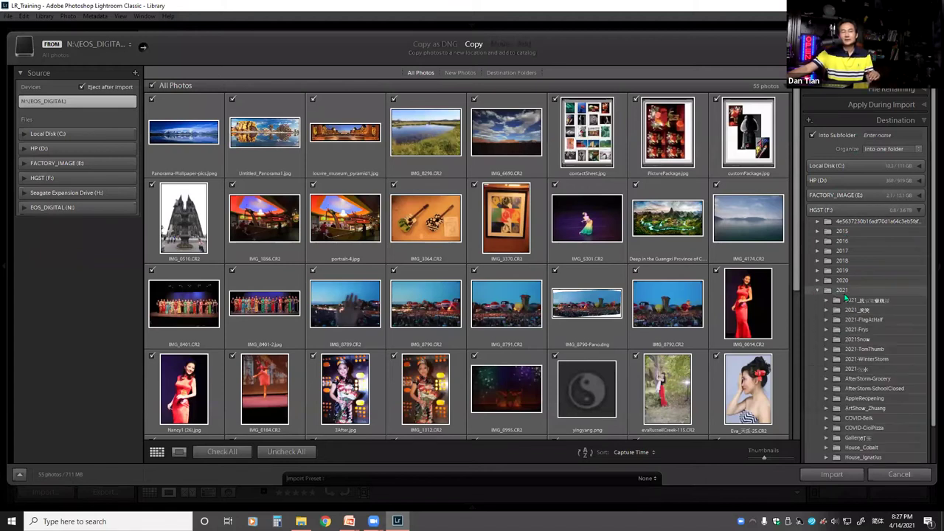
# Name the import subfolder LR_Training and select 2021 on HGST (F:) as its location
pyautogui.click(890, 134)
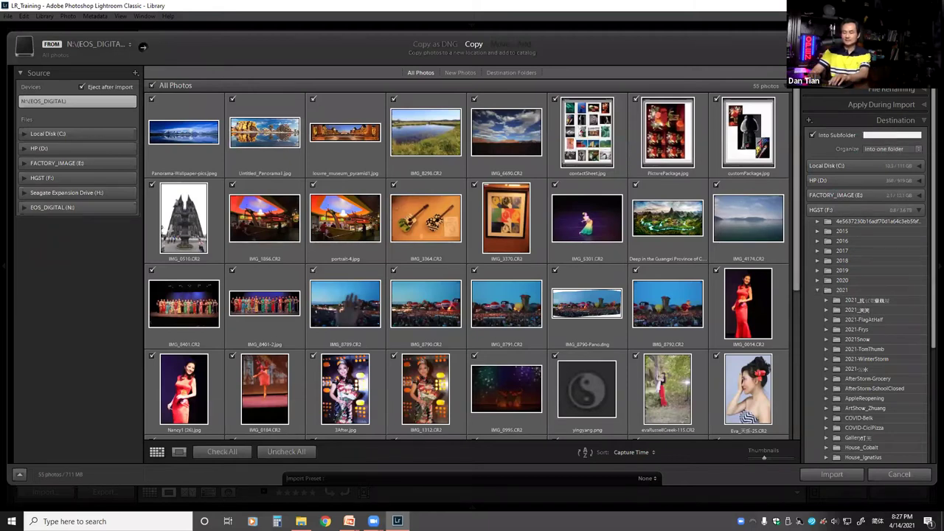
pyautogui.write('LR_Training')
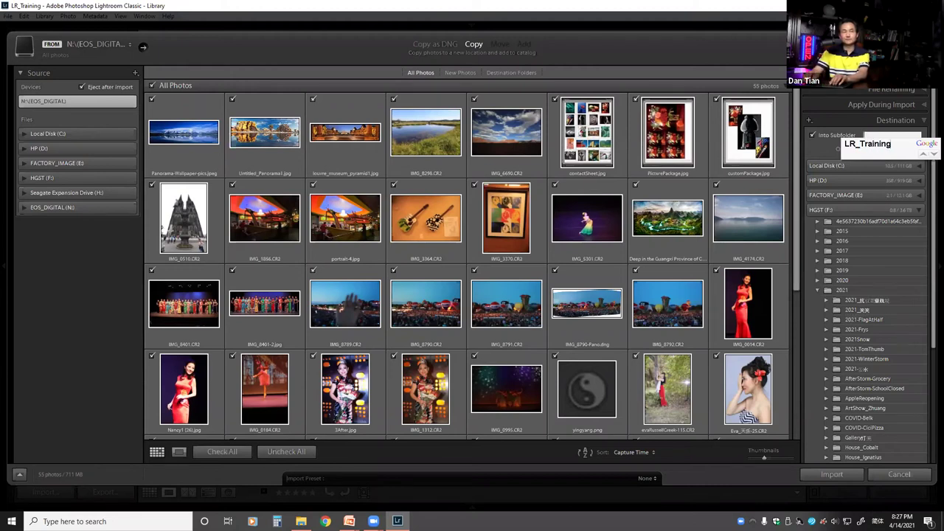
pyautogui.press('Return')
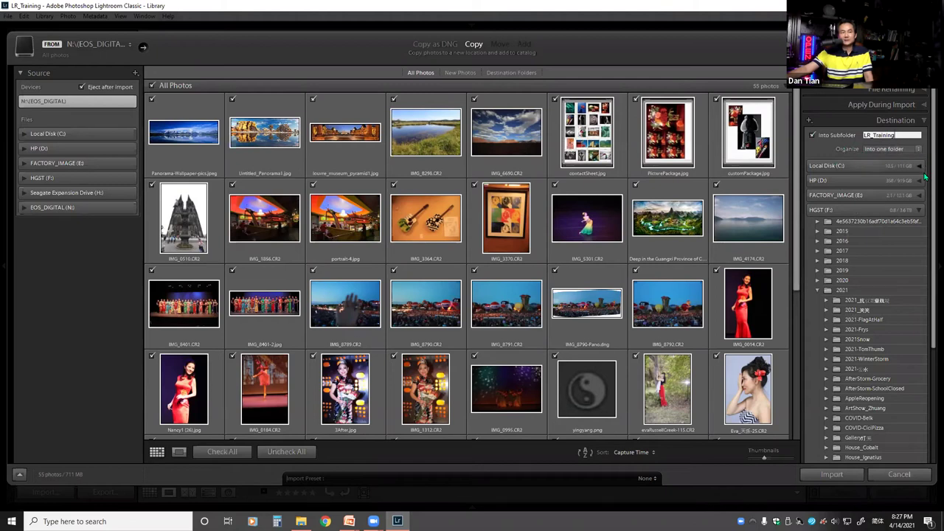
pyautogui.moveTo(931, 180); pyautogui.dragTo(930, 203)
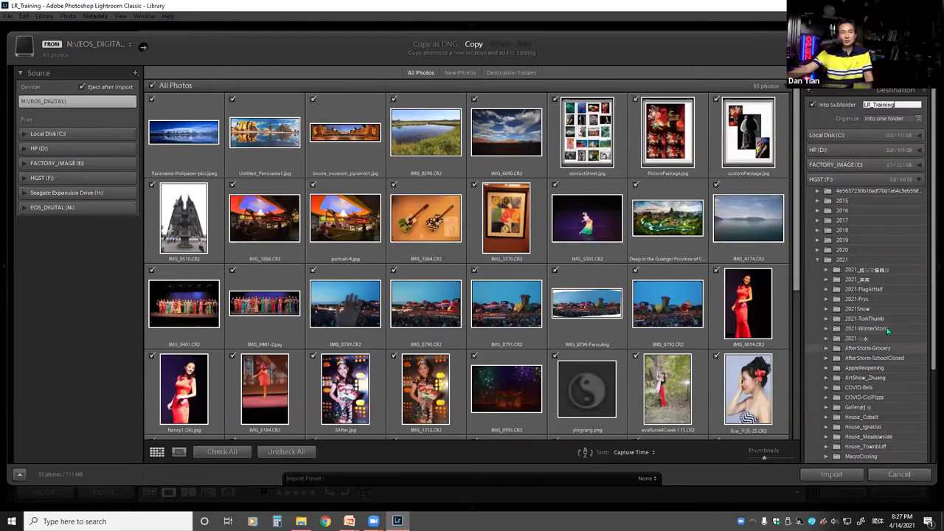
pyautogui.click(846, 261)
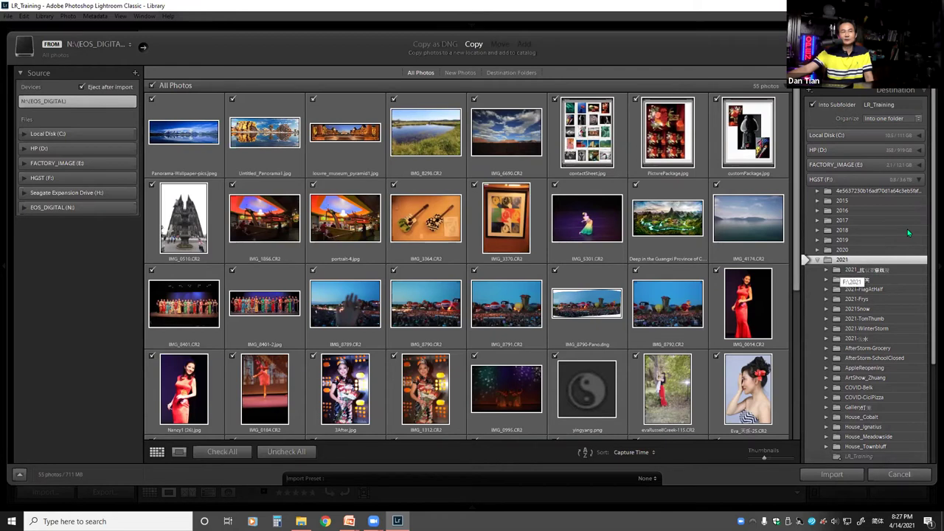
# Reselect HGST (F:) > 2021 as the destination and collapse the 2021 folder
pyautogui.moveTo(930, 214); pyautogui.dragTo(931, 233)
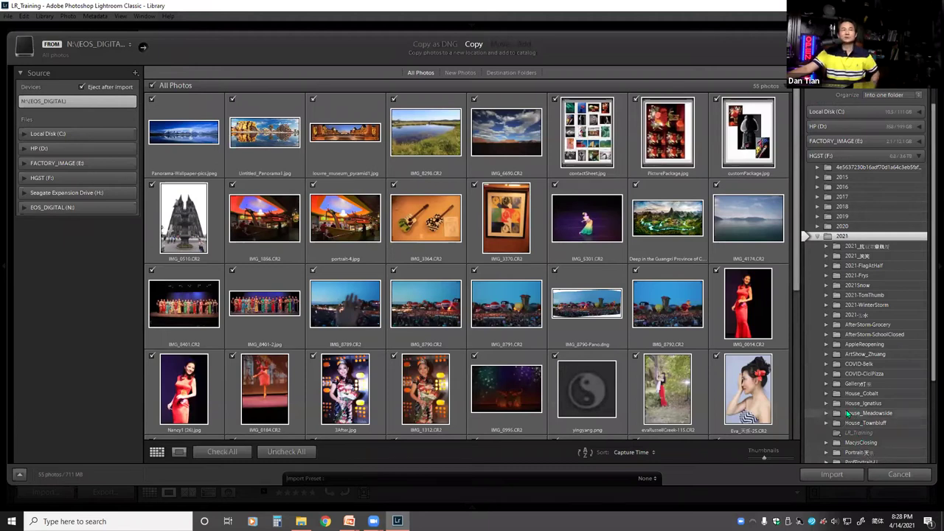
pyautogui.scroll(-2, 930, 265)
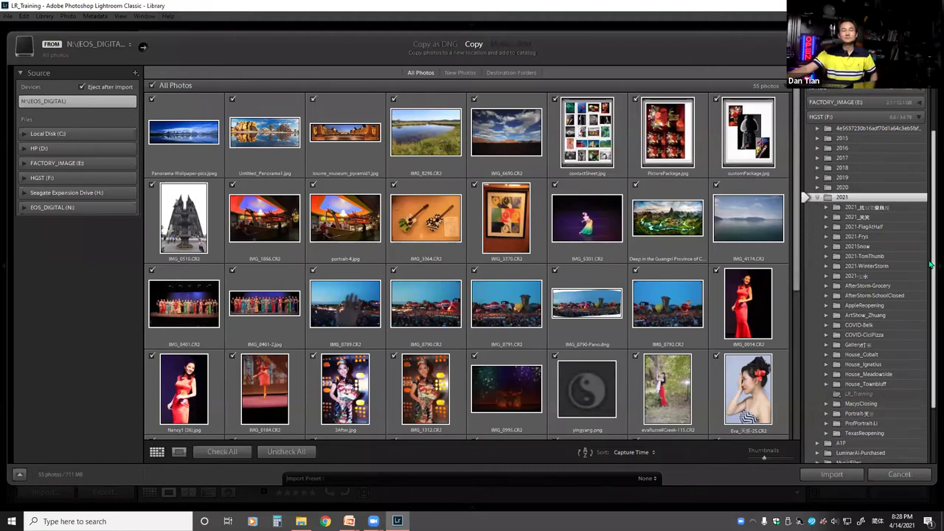
pyautogui.scroll(3, 930, 265)
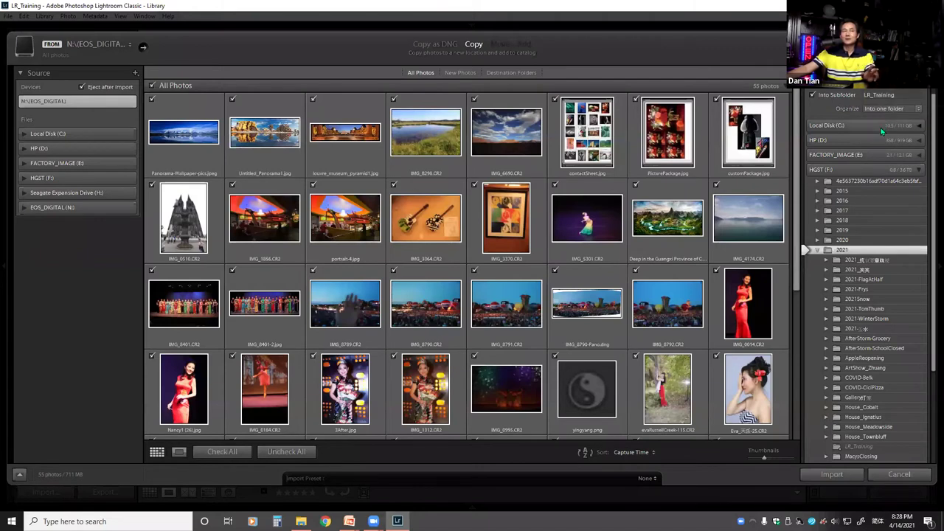
pyautogui.click(846, 169)
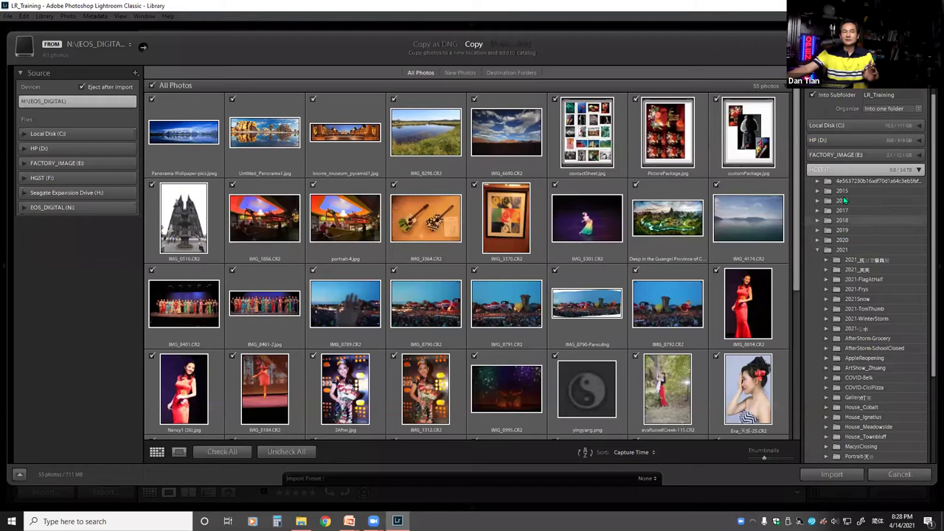
pyautogui.click(844, 250)
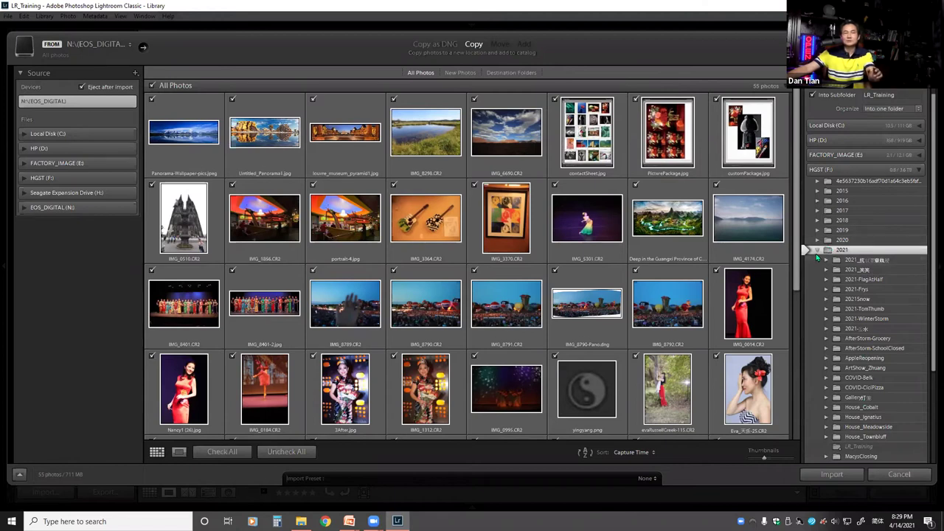
pyautogui.click(841, 254)
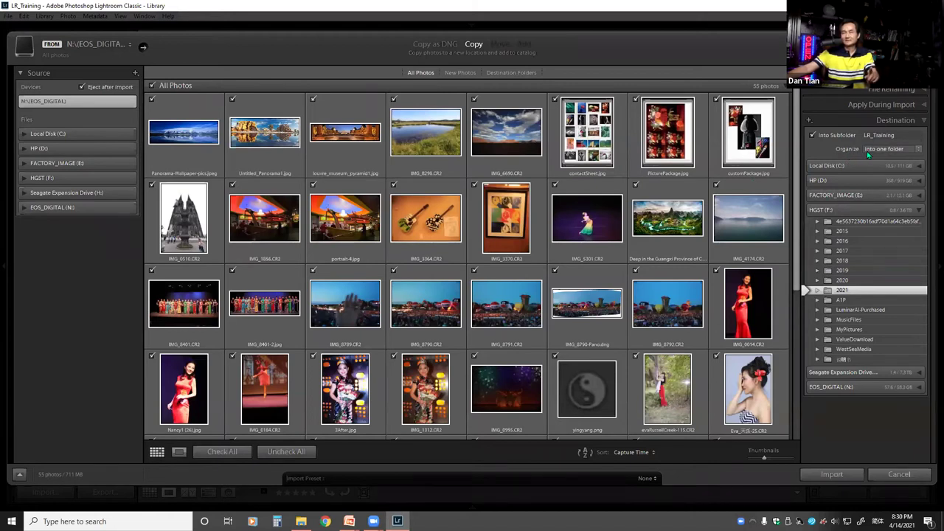
pyautogui.click(922, 149)
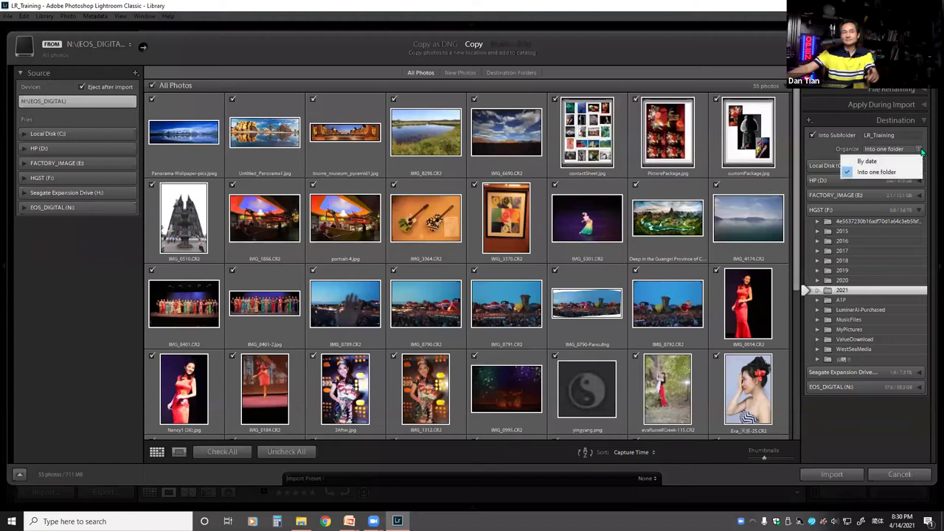
# Try Organize By date, then switch it back to Into one folder
pyautogui.click(884, 163)
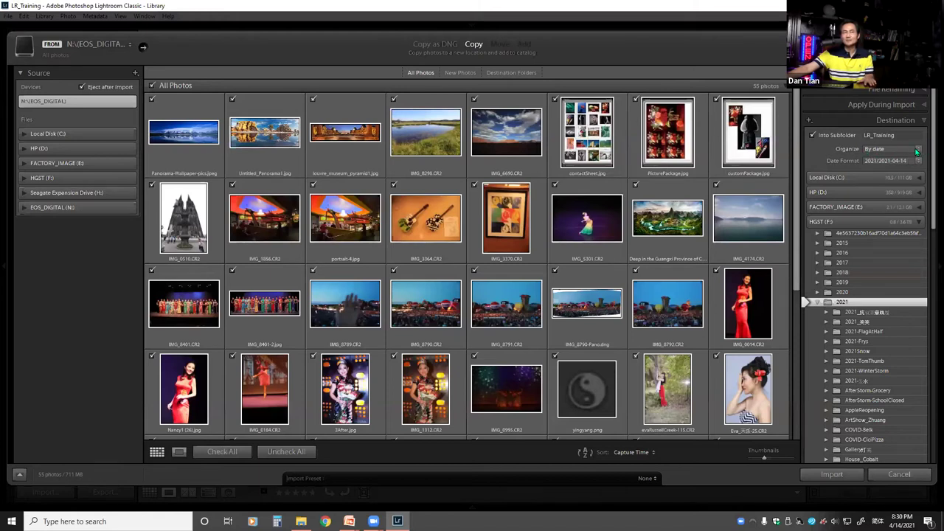
pyautogui.click(917, 151)
pyautogui.click(890, 177)
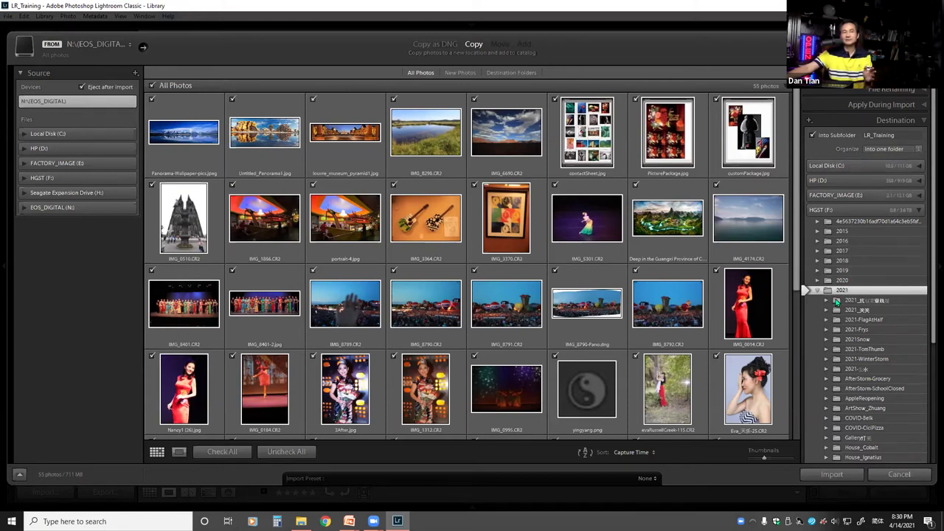
# Reselect the 2021 folder on HGST (F:) as the import destination
pyautogui.click(853, 212)
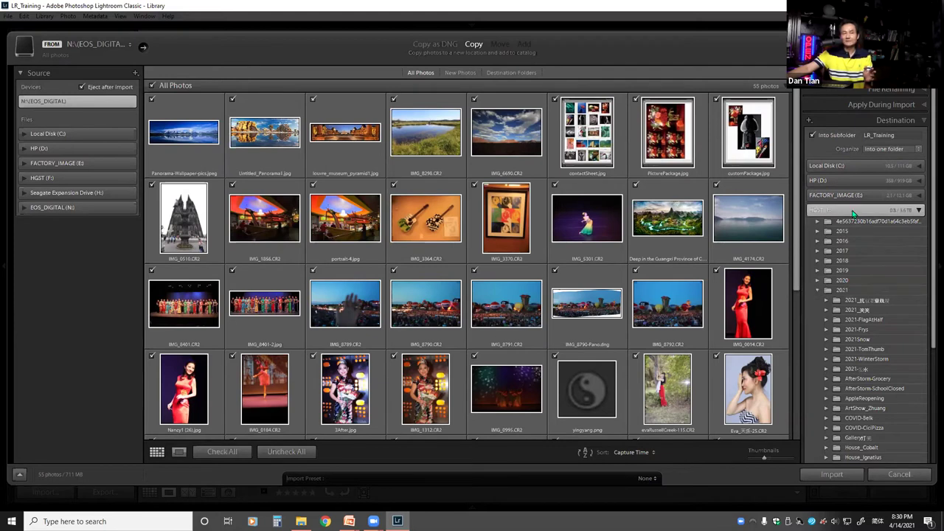
pyautogui.click(835, 291)
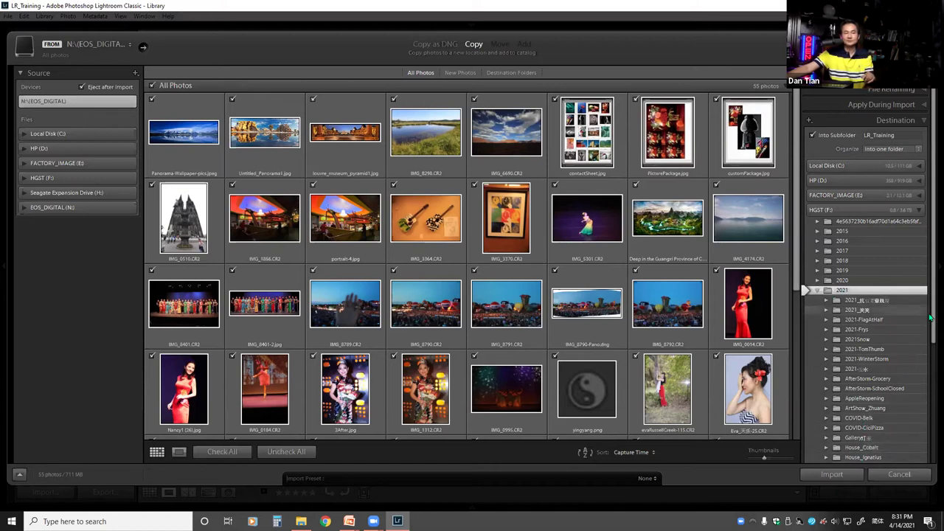
pyautogui.scroll(-2, 930, 349)
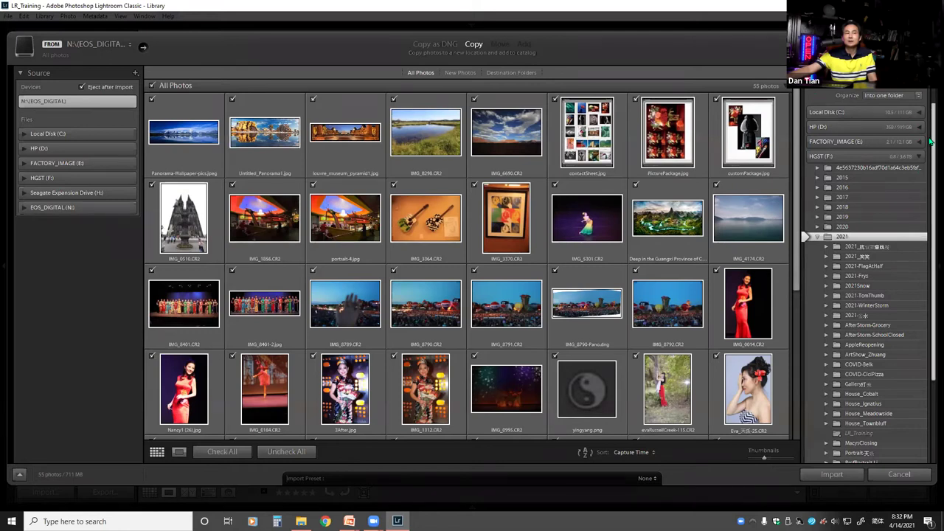
pyautogui.scroll(-1, 930, 165)
pyautogui.moveTo(930, 165); pyautogui.dragTo(930, 230)
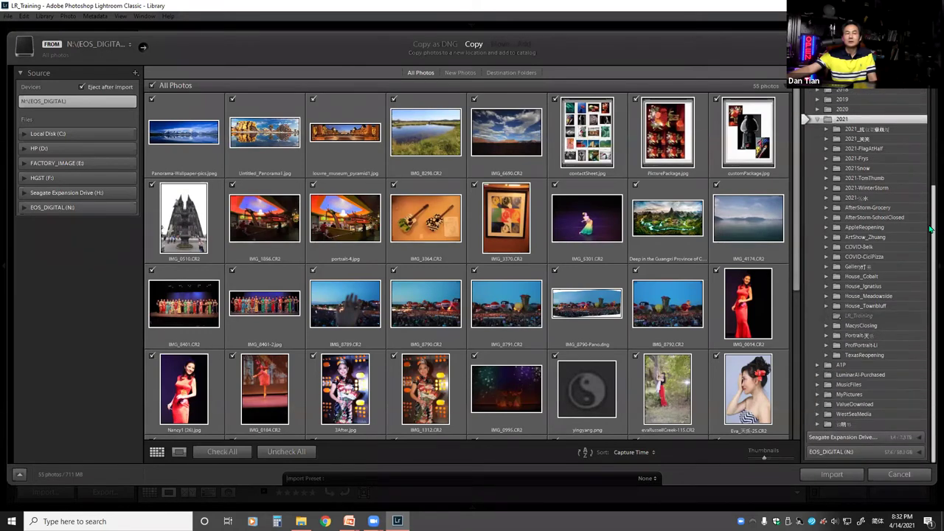
pyautogui.moveTo(931, 229); pyautogui.dragTo(930, 122)
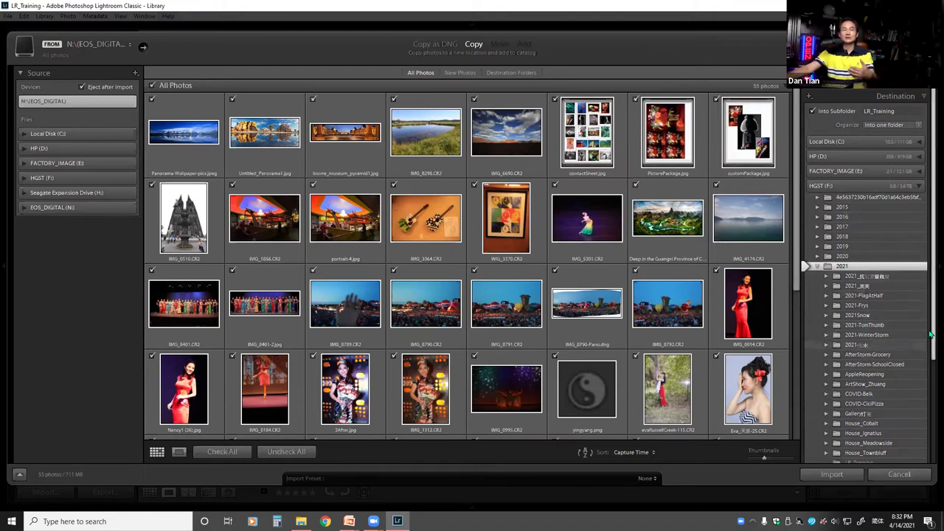
pyautogui.scroll(-2, 857, 412)
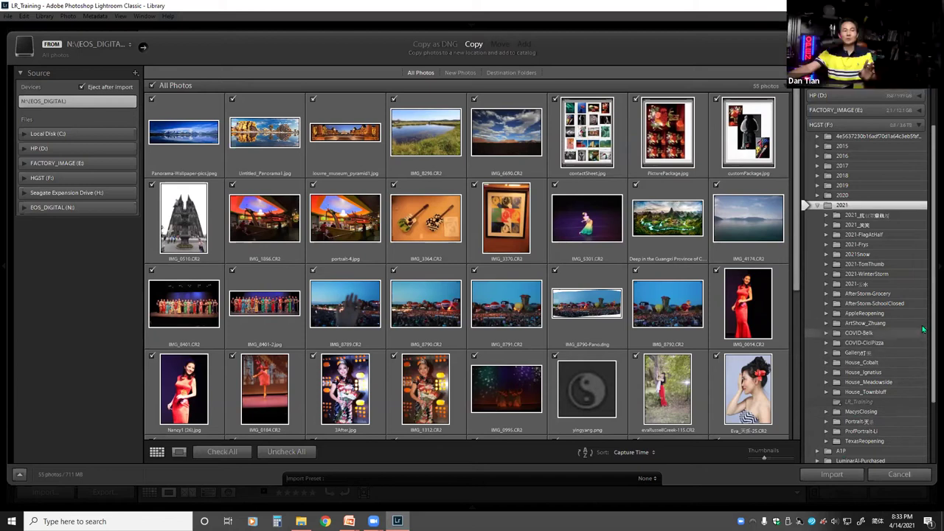
pyautogui.moveTo(931, 321); pyautogui.dragTo(930, 344)
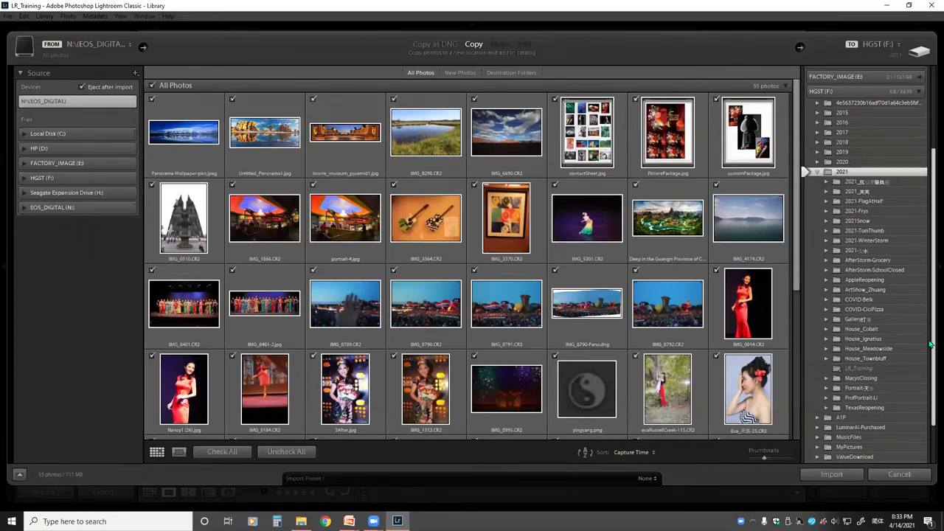
pyautogui.scroll(3, 860, 113)
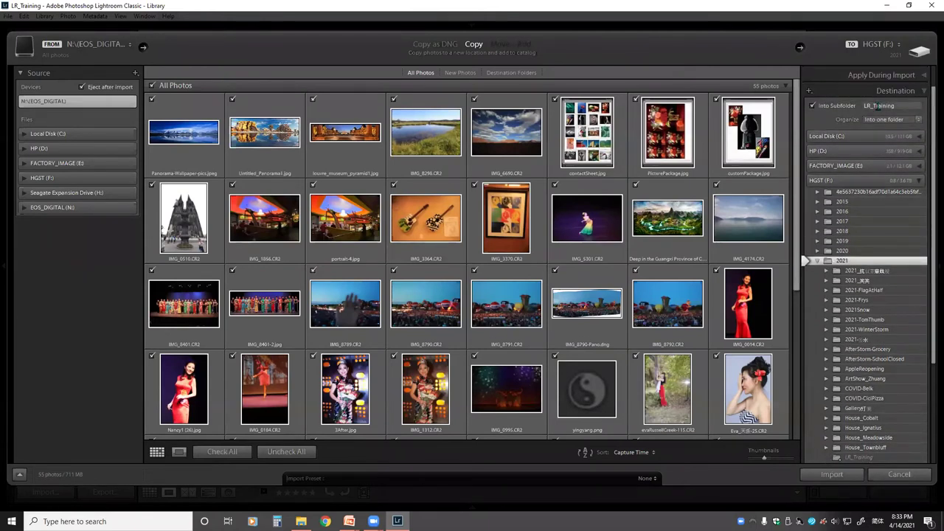
pyautogui.scroll(-5, 869, 295)
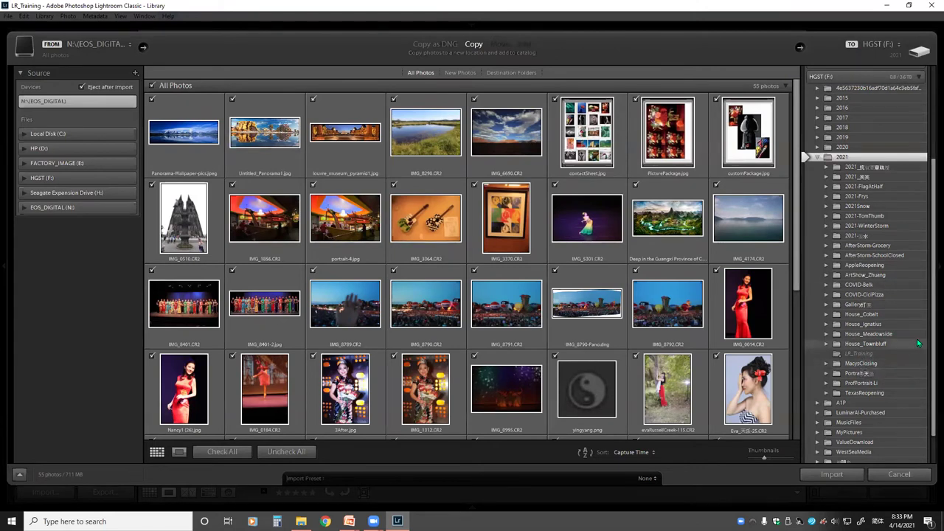
pyautogui.scroll(2, 930, 344)
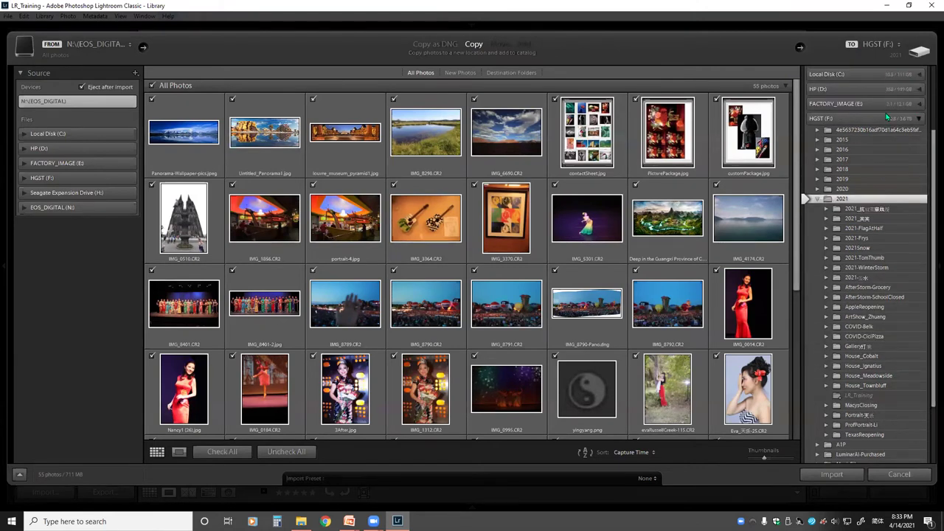
pyautogui.scroll(2, 878, 125)
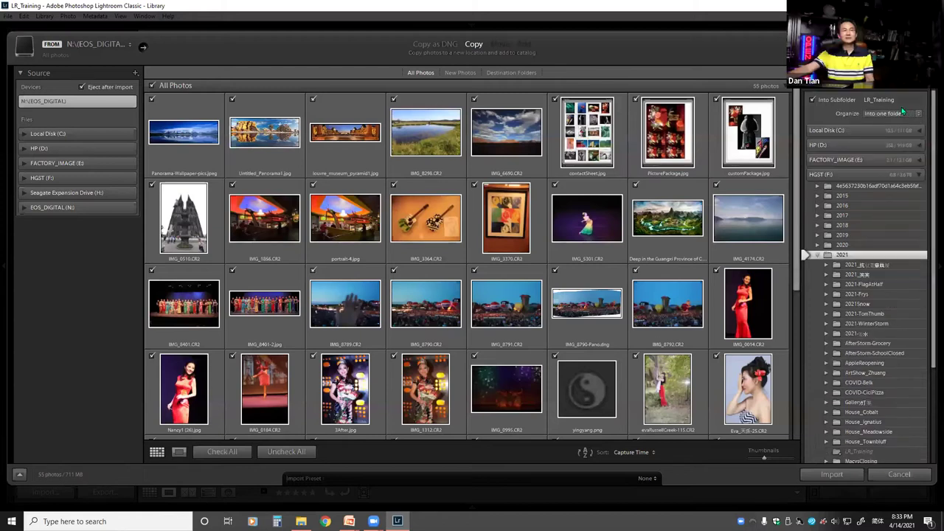
pyautogui.scroll(-5, 870, 273)
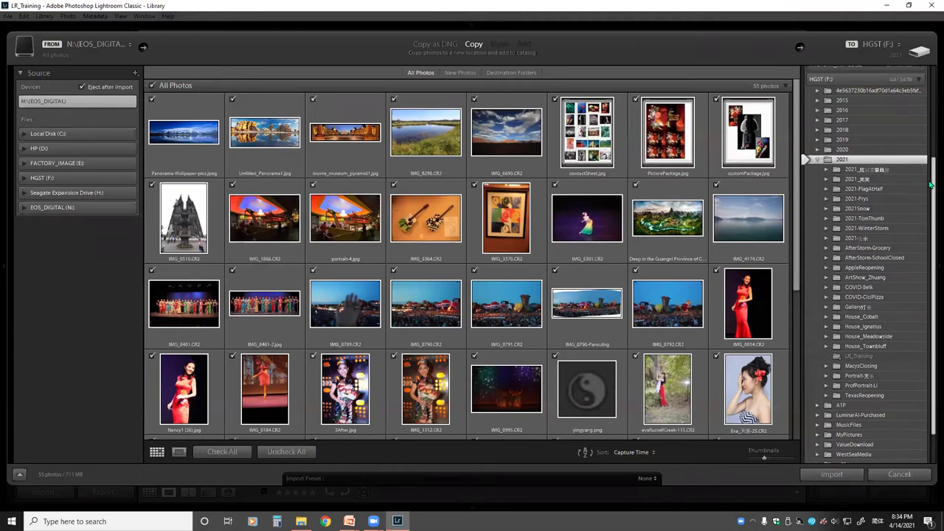
pyautogui.scroll(3, 930, 189)
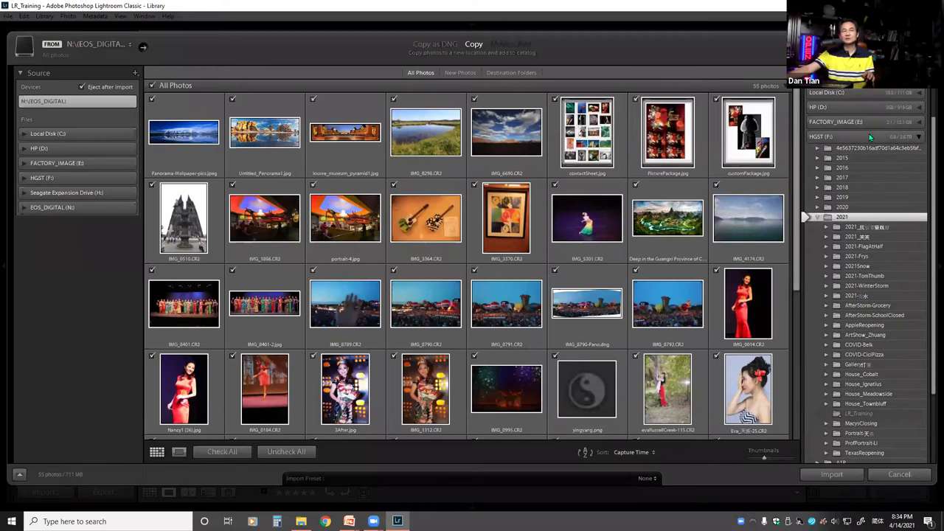
# Expand Local Disk (C:) > Users > the user folder and choose Pictures as destination
pyautogui.click(855, 94)
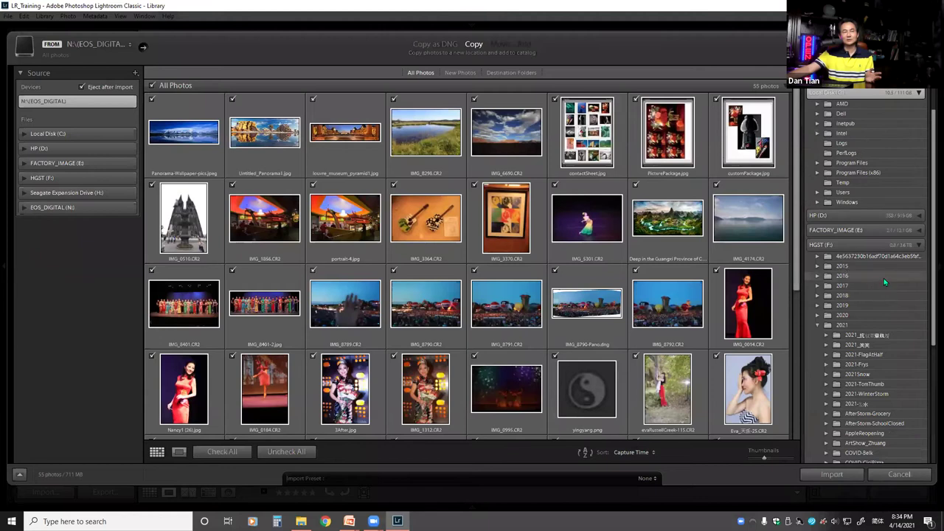
pyautogui.click(815, 192)
pyautogui.click(825, 212)
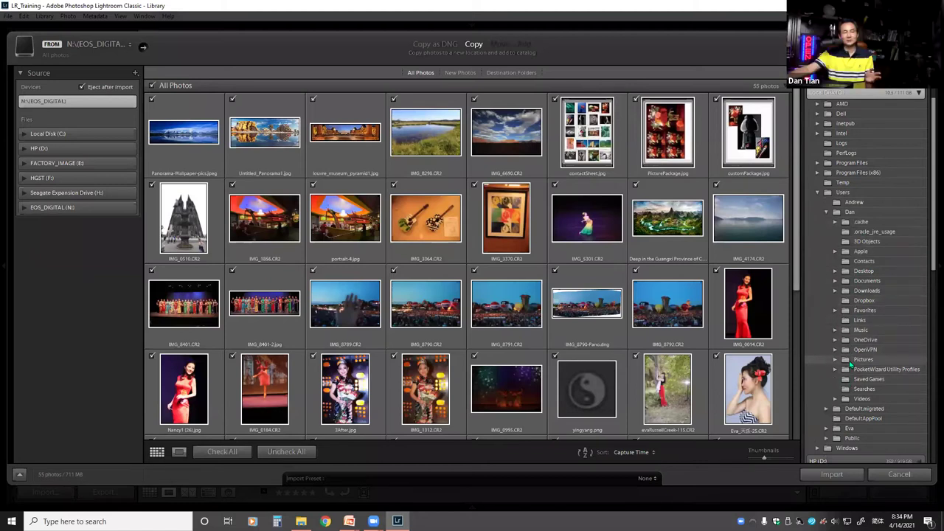
pyautogui.click(846, 361)
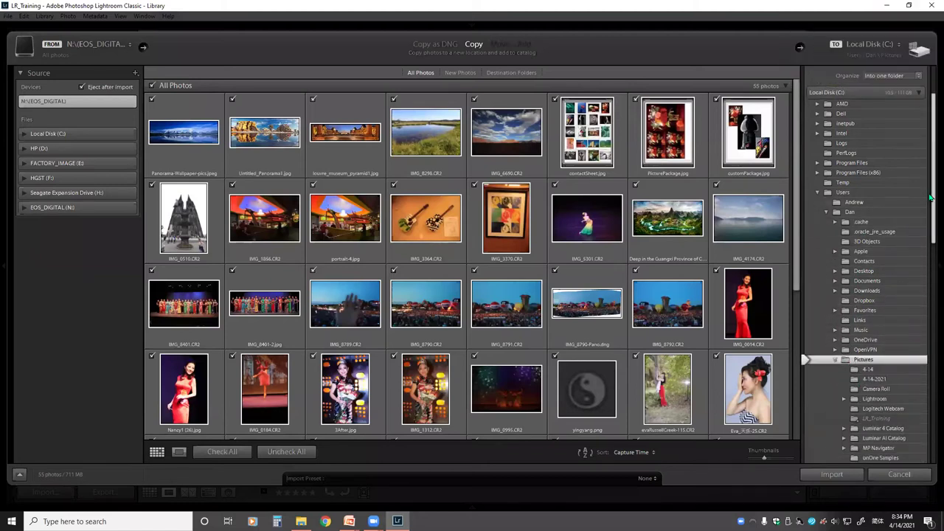
# Collapse the Users folder and the Local Disk (C:) tree
pyautogui.scroll(-1, 930, 218)
pyautogui.scroll(-1, 930, 218)
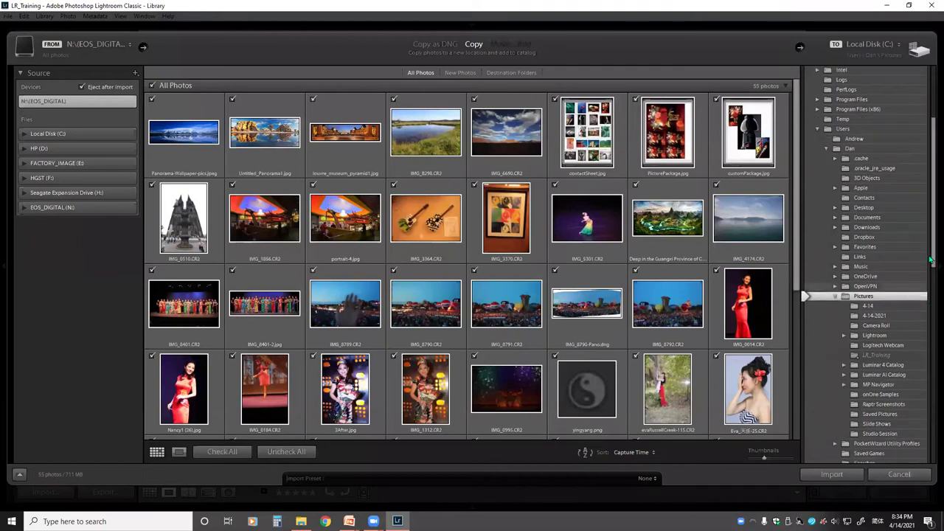
pyautogui.scroll(-1, 930, 244)
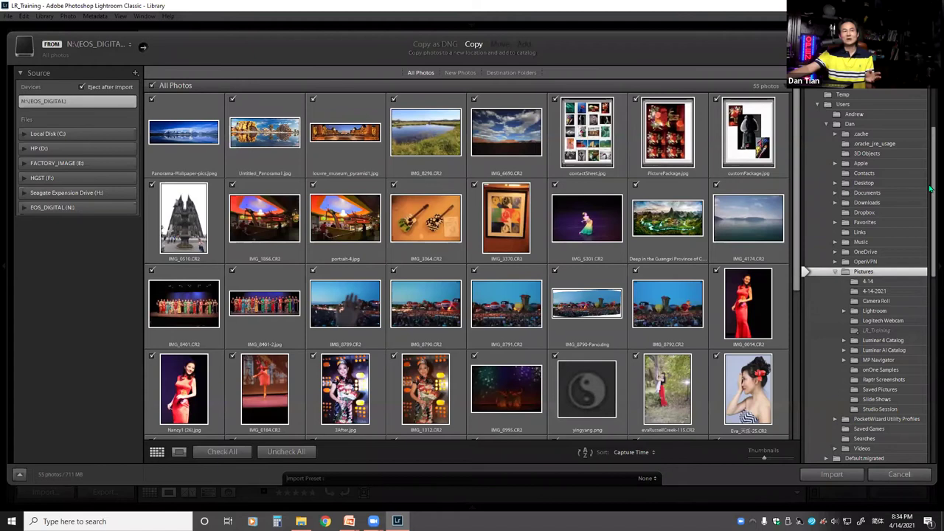
pyautogui.moveTo(932, 191); pyautogui.dragTo(930, 129)
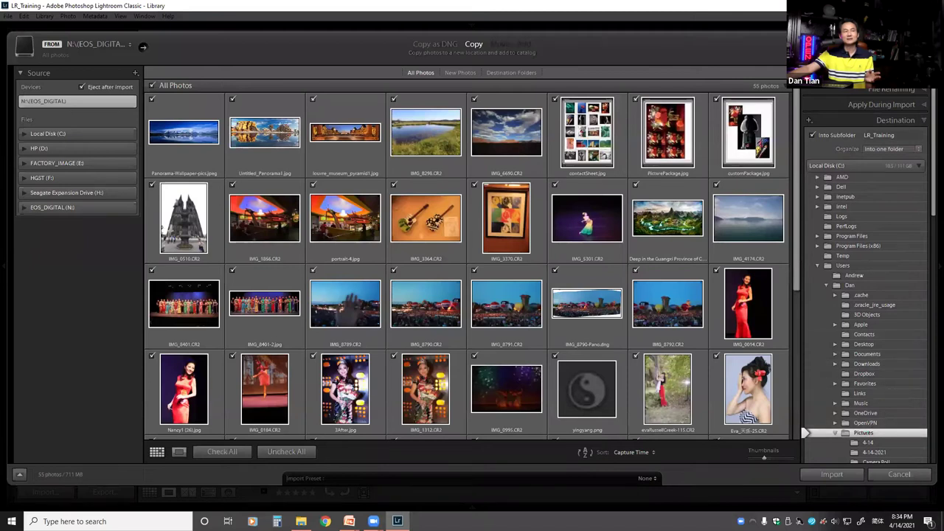
pyautogui.moveTo(931, 87); pyautogui.dragTo(931, 108)
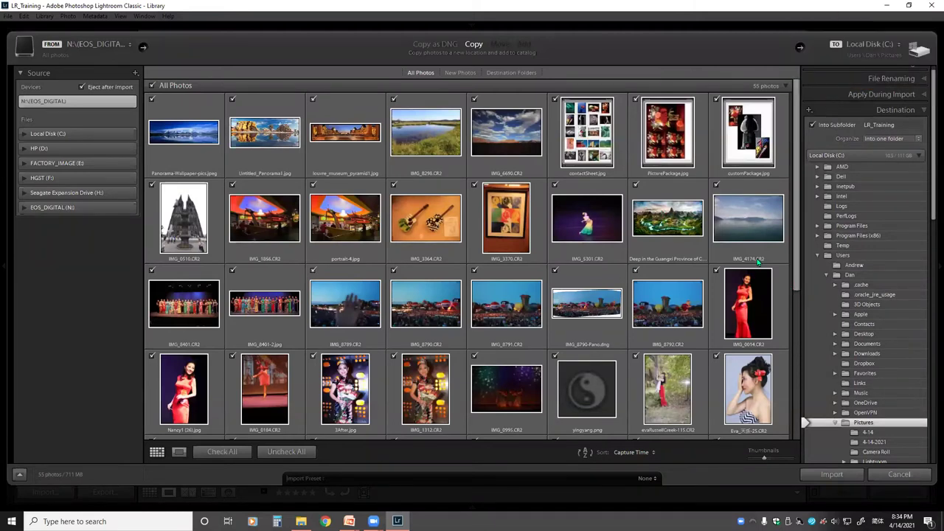
pyautogui.click(817, 256)
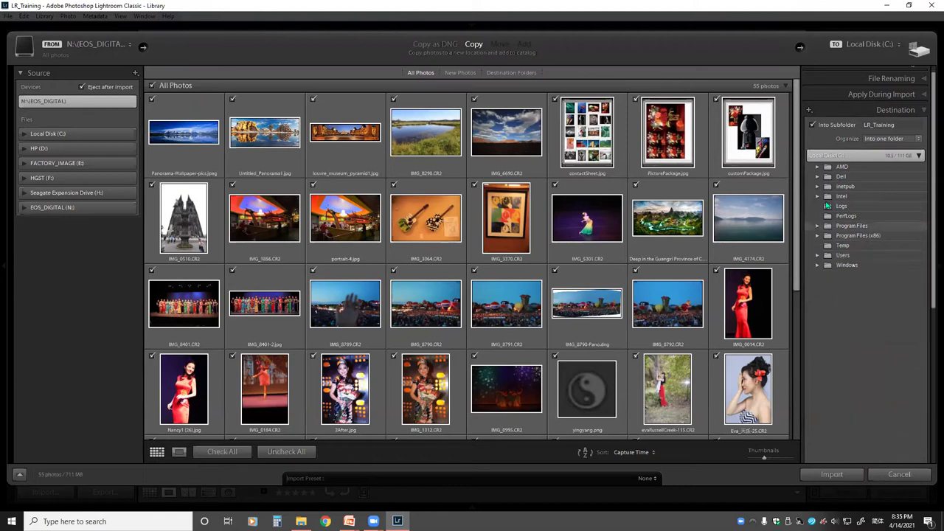
pyautogui.click(823, 156)
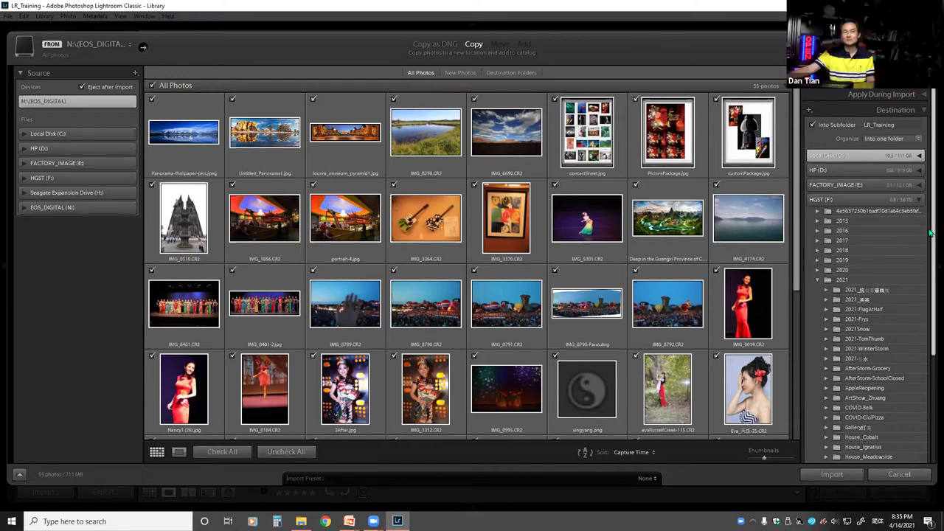
# Expand and collapse Local Disk (C:), then pick 2021 under HGST (F:) as destination
pyautogui.scroll(-2, 892, 265)
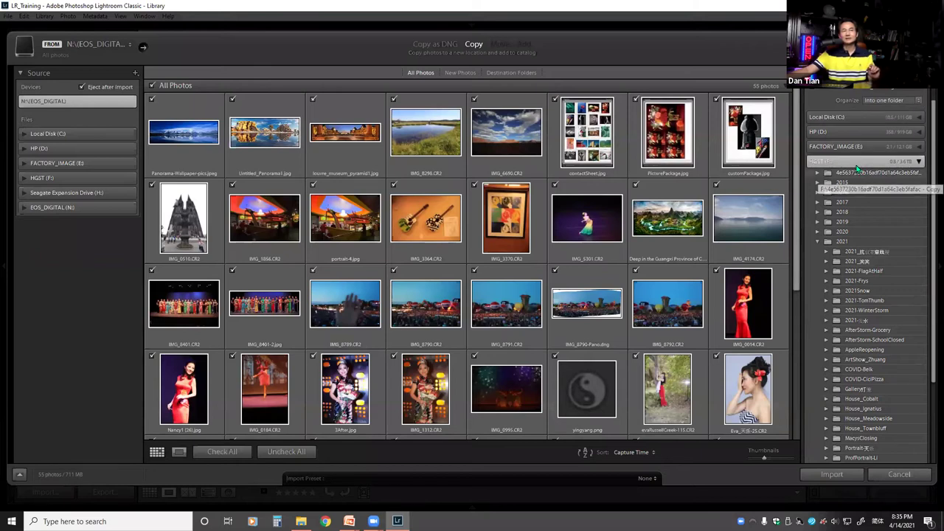
pyautogui.click(853, 117)
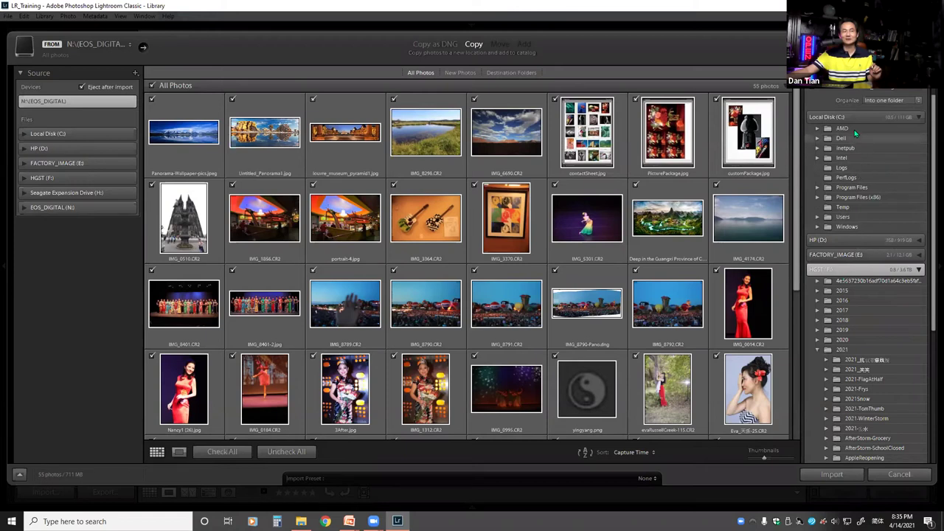
pyautogui.click(918, 118)
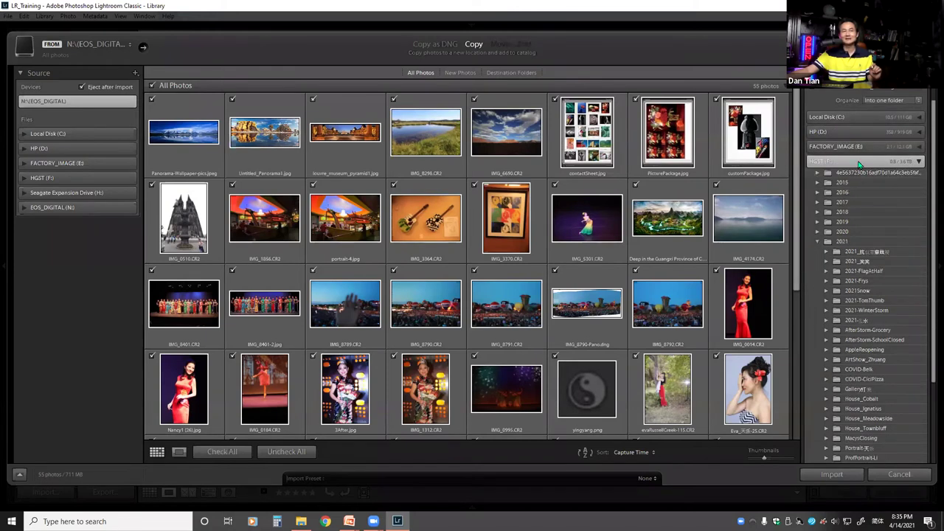
pyautogui.click(842, 242)
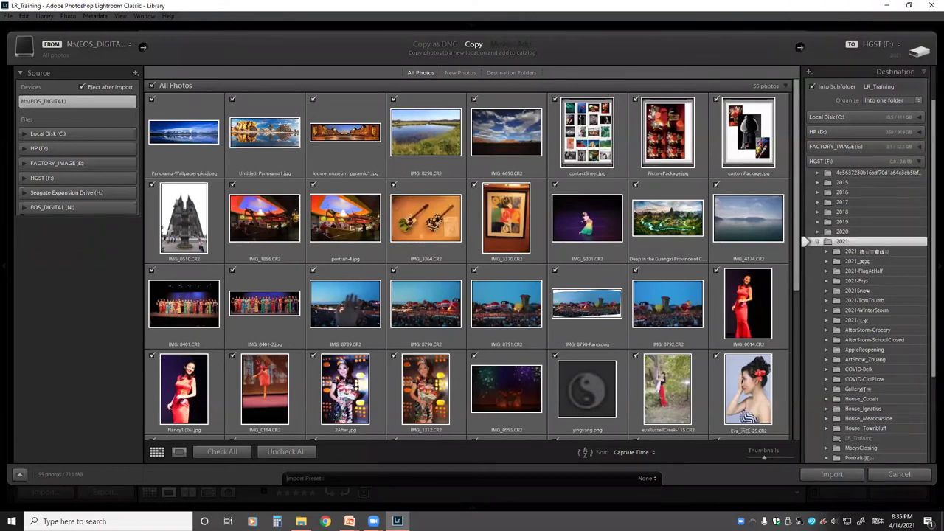
pyautogui.moveTo(930, 212); pyautogui.dragTo(927, 251)
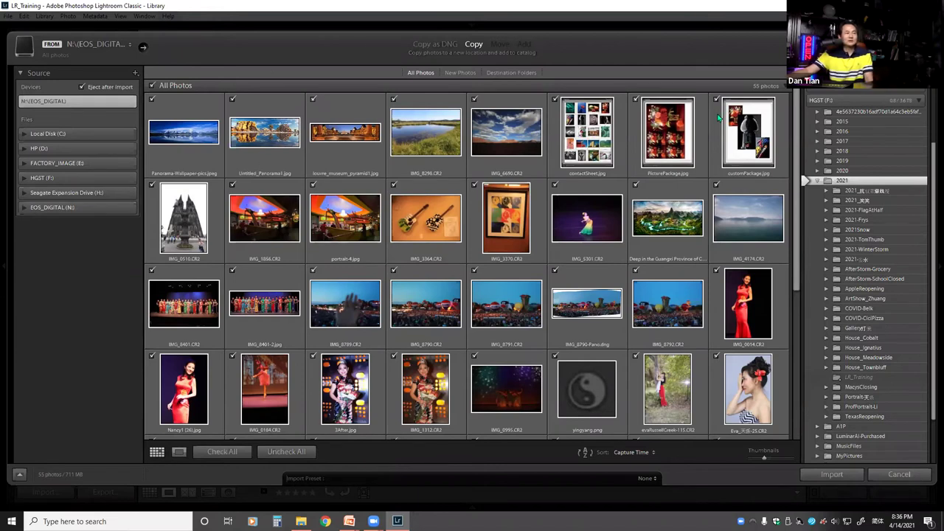
pyautogui.moveTo(795, 130); pyautogui.dragTo(799, 242)
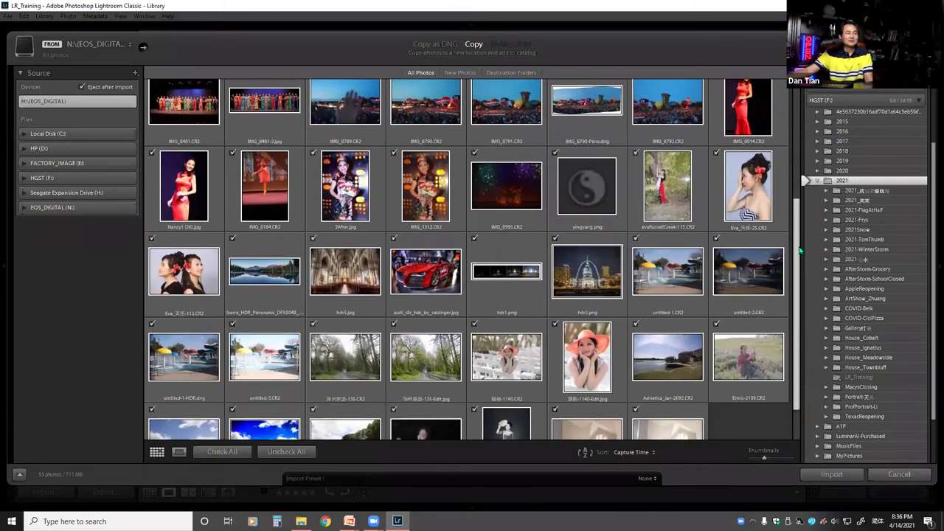
pyautogui.scroll(5, 464, 258)
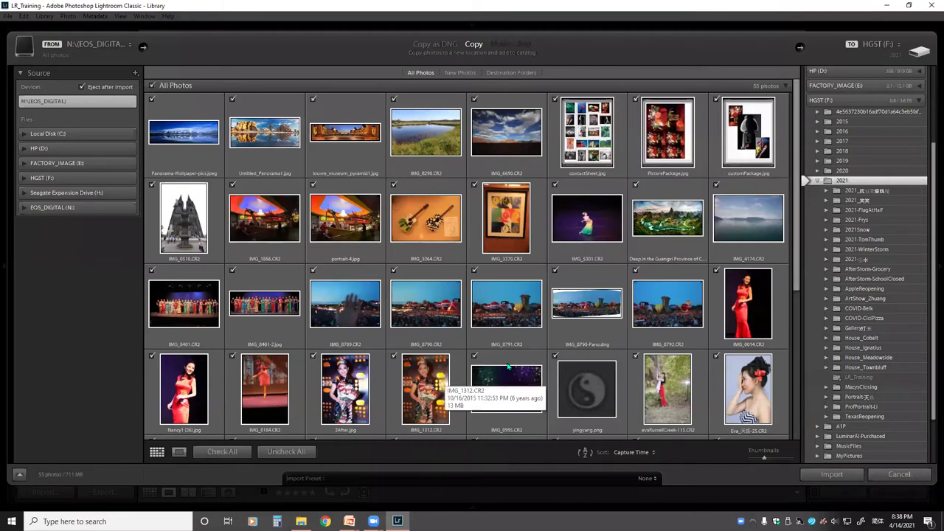
pyautogui.scroll(5, 864, 130)
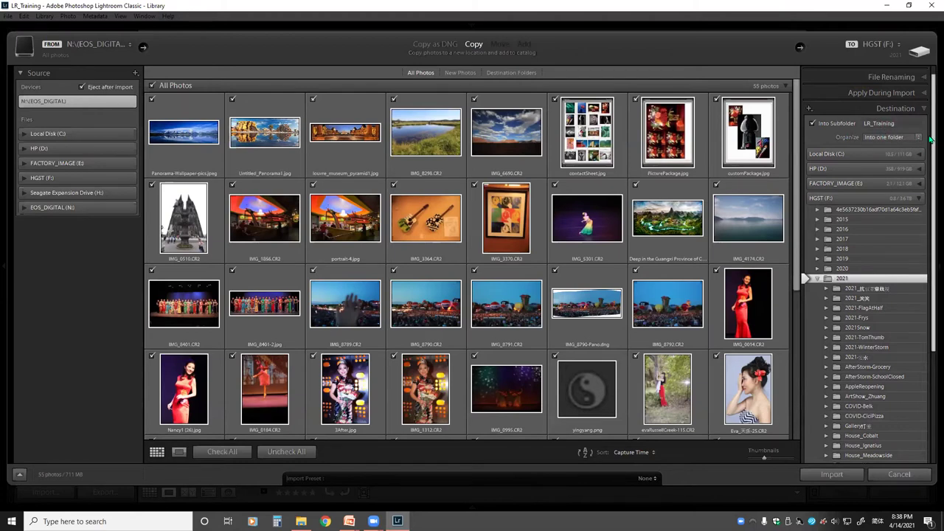
pyautogui.scroll(-1, 930, 139)
pyautogui.click(884, 121)
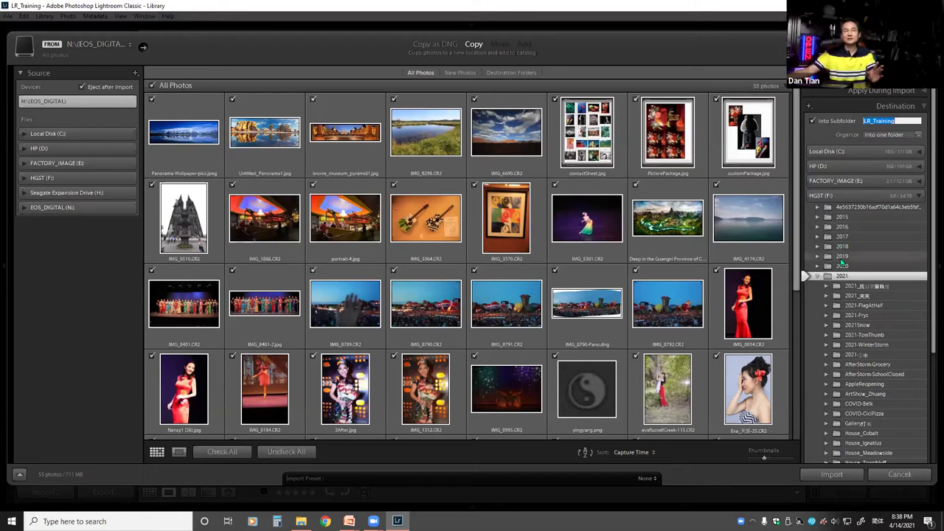
pyautogui.click(848, 196)
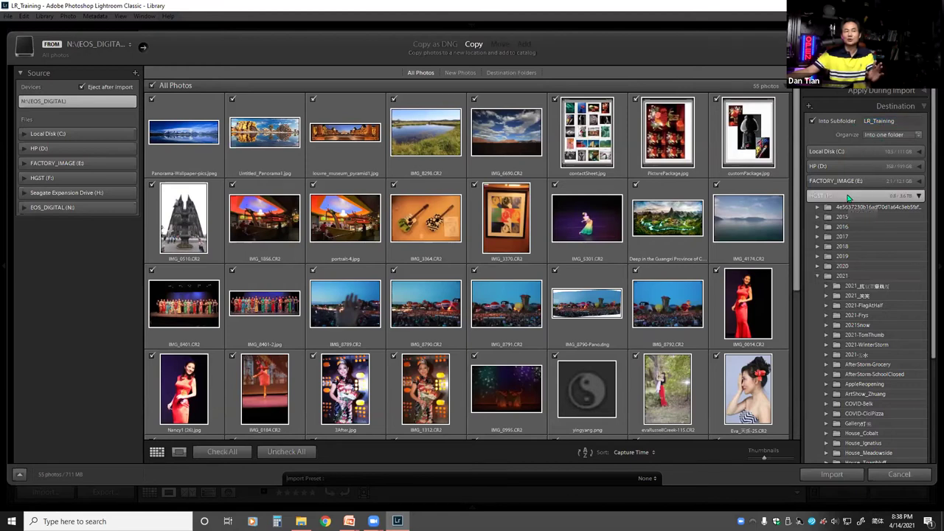
pyautogui.click(837, 168)
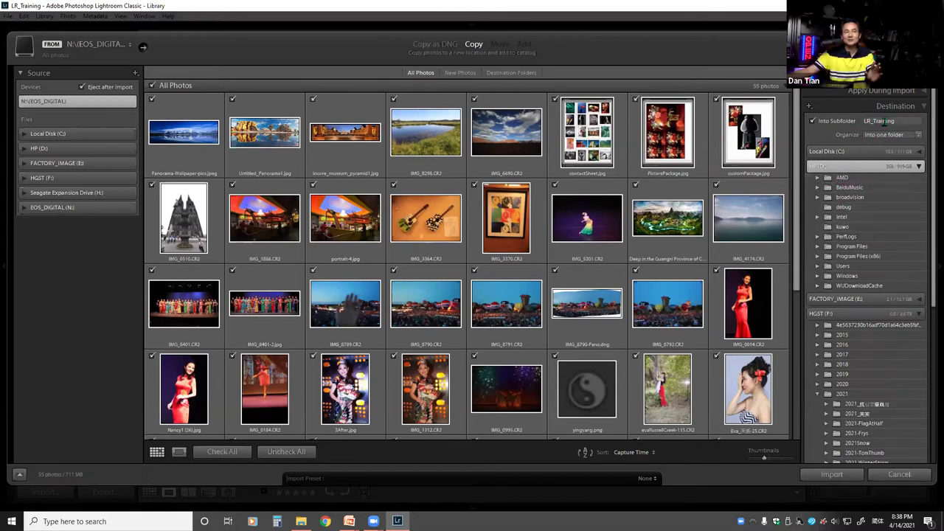
pyautogui.click(862, 313)
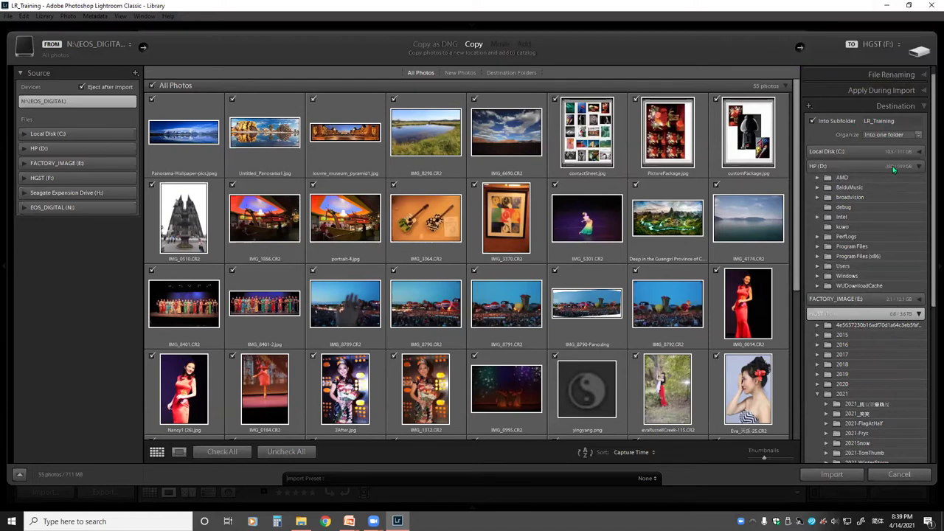
pyautogui.click(918, 168)
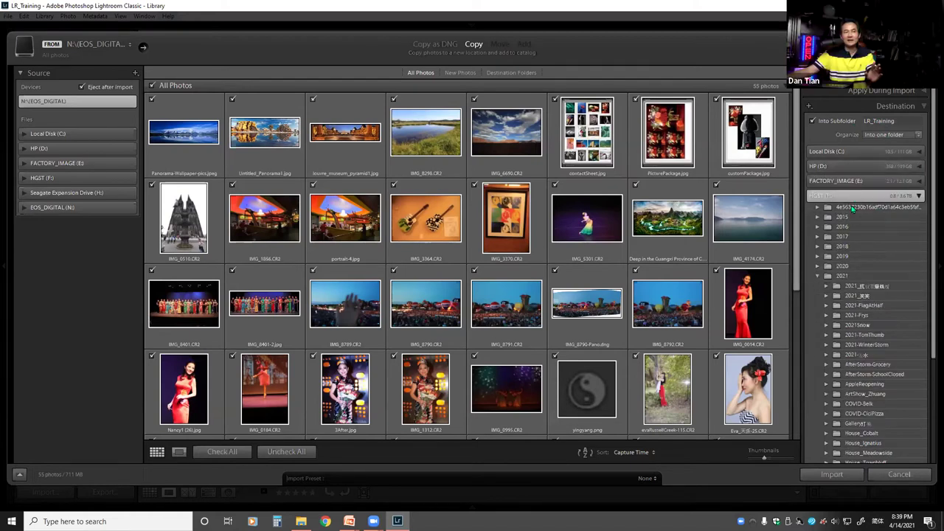
pyautogui.click(842, 274)
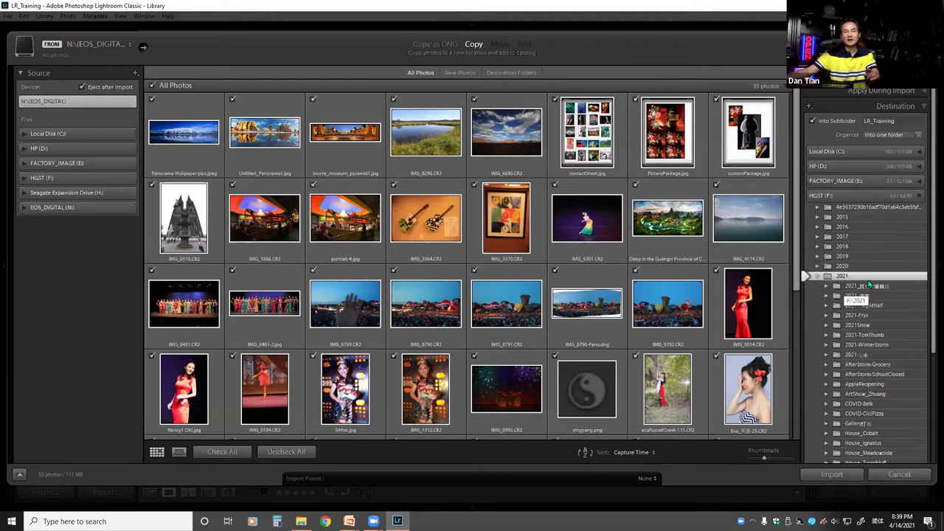
pyautogui.scroll(-2, 892, 291)
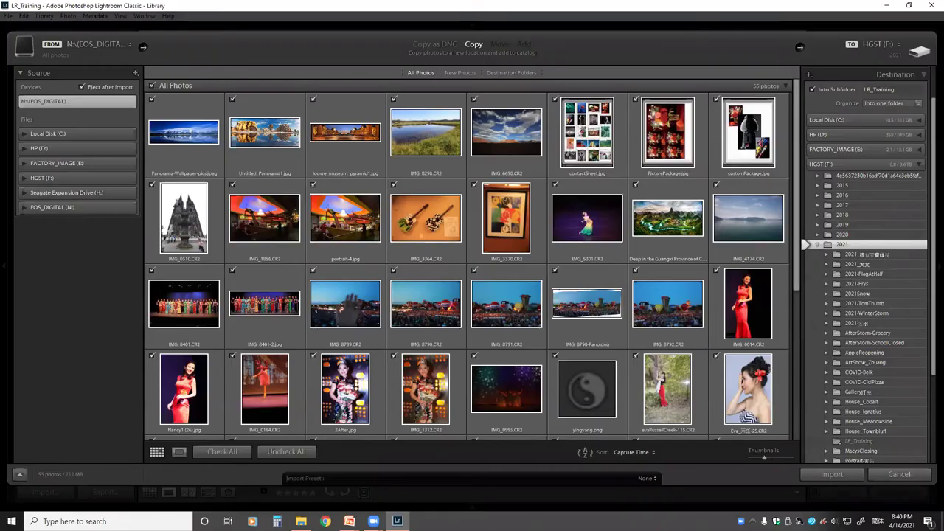
# Exit PowerPoint's slide show at the Catalog Performance slide and restore its window down
pyautogui.hotkey('alt', 'Tab')
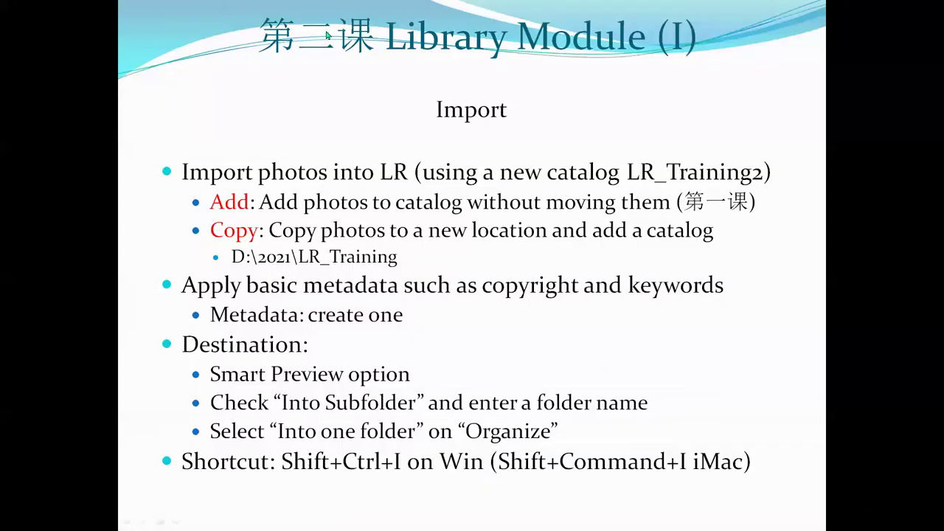
pyautogui.scroll(3, 327, 34)
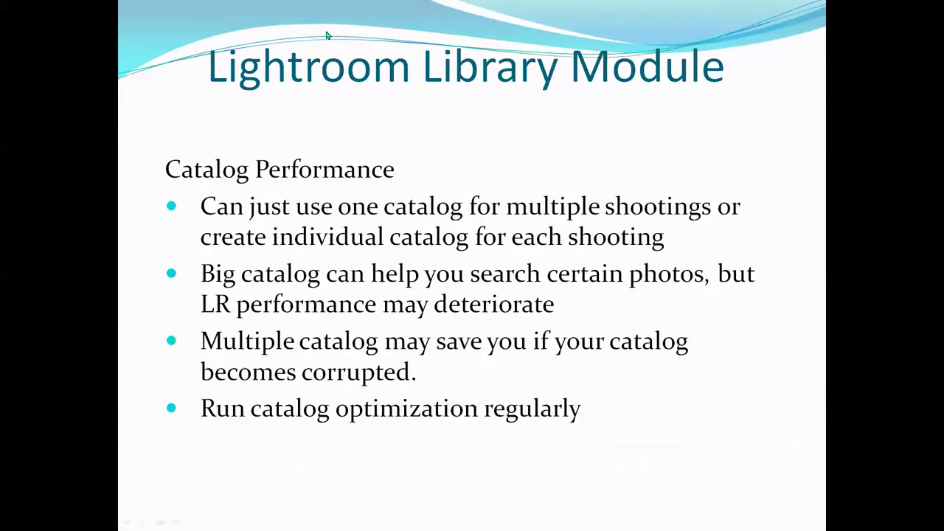
pyautogui.press('Escape')
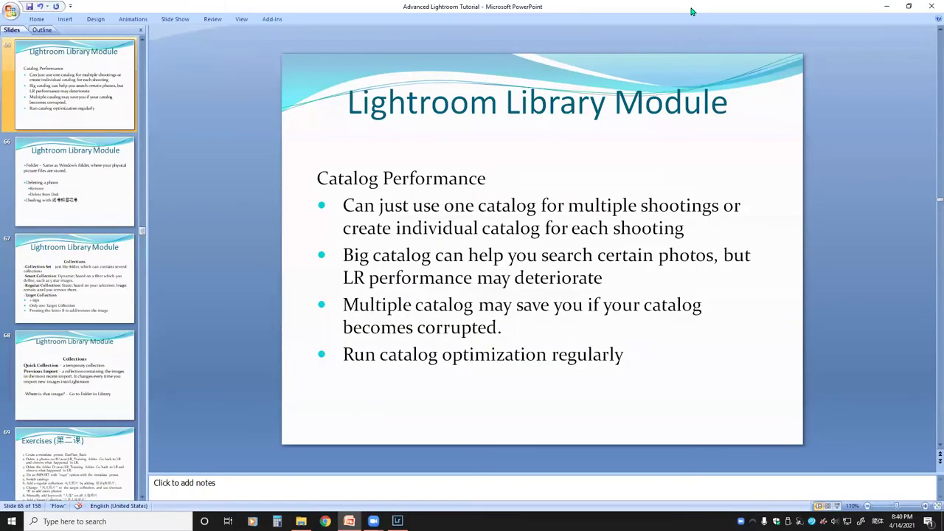
pyautogui.click(908, 6)
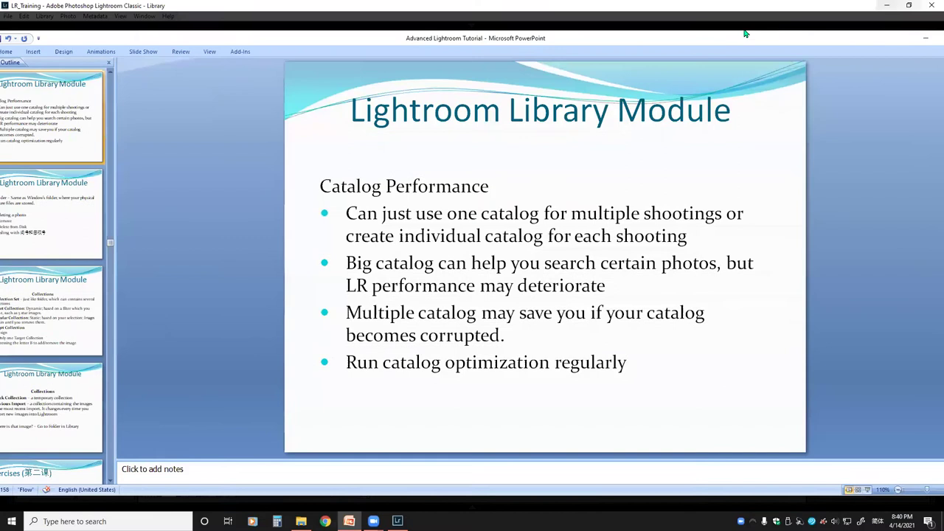
pyautogui.click(662, 27)
# Minimize PowerPoint and maximize the Lightroom Import window again
pyautogui.doubleClick(634, 6)
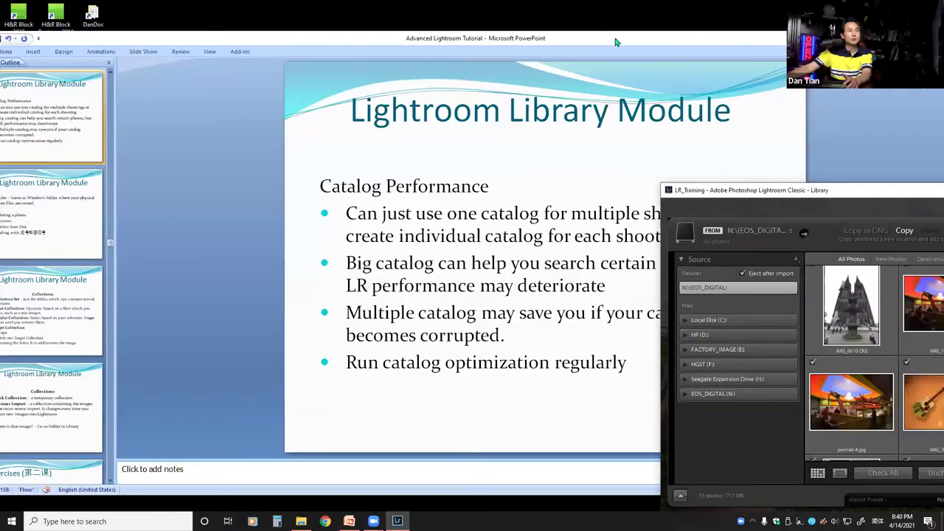
pyautogui.click(616, 44)
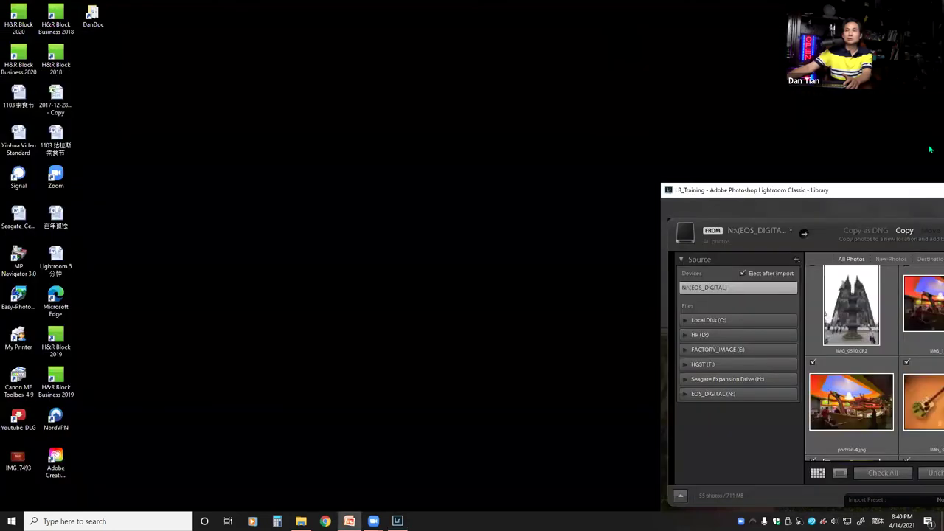
pyautogui.press('super+Down')
pyautogui.click(845, 203)
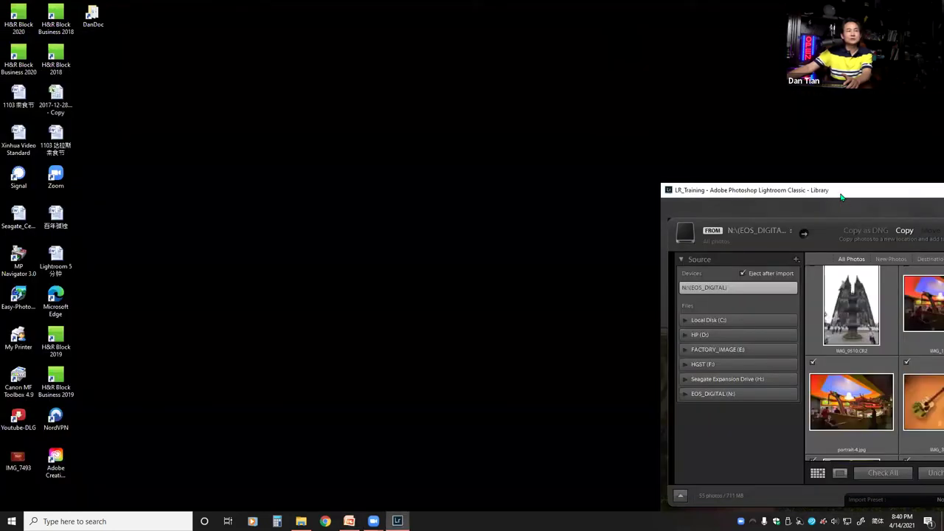
pyautogui.doubleClick(839, 191)
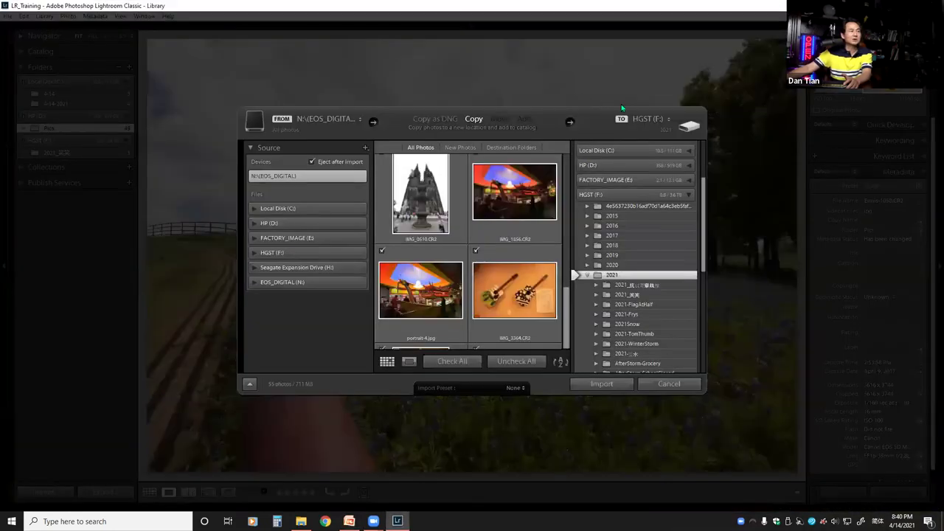
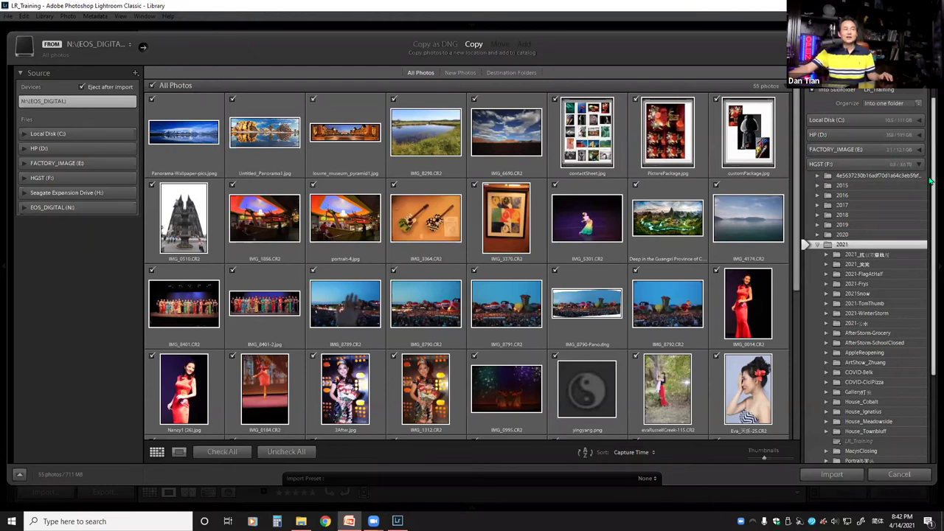
# Scroll through the Destination folder tree in the Import dialog's right panel
pyautogui.scroll(-1, 931, 181)
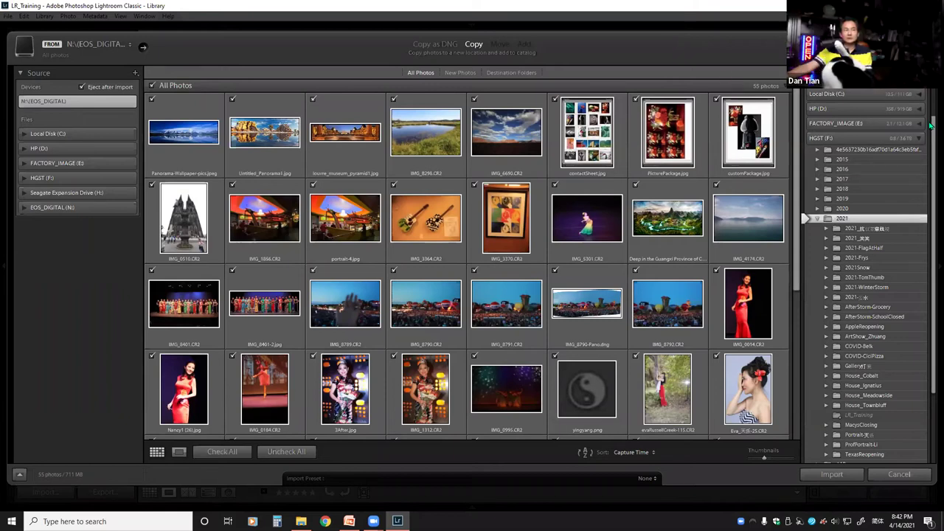
pyautogui.scroll(2, 931, 127)
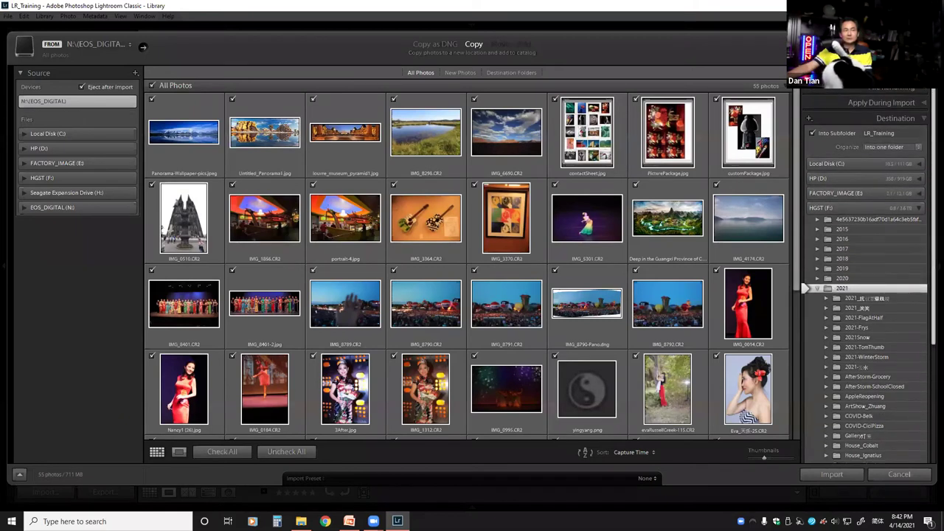
pyautogui.scroll(1, 862, 295)
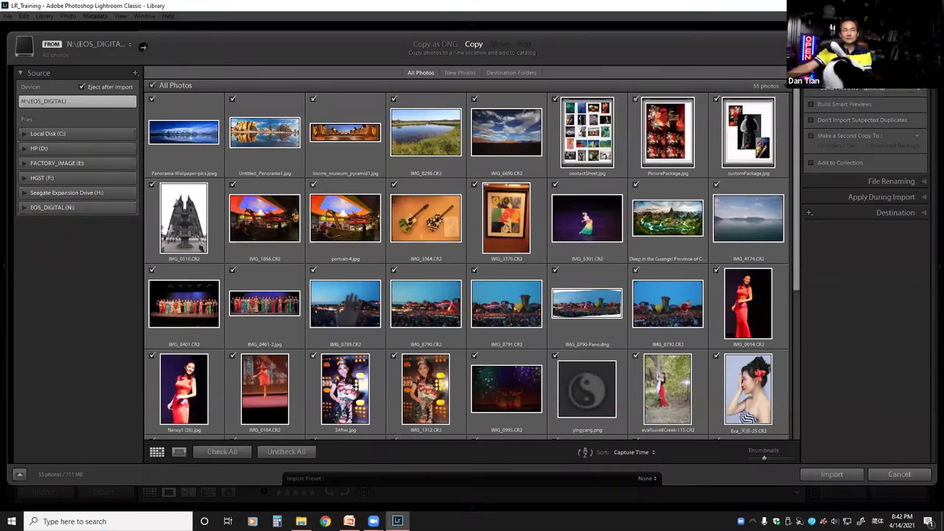
# Expand Apply During Import, check the keywords Training, LR, 4-14-2021, and start the import
pyautogui.click(888, 106)
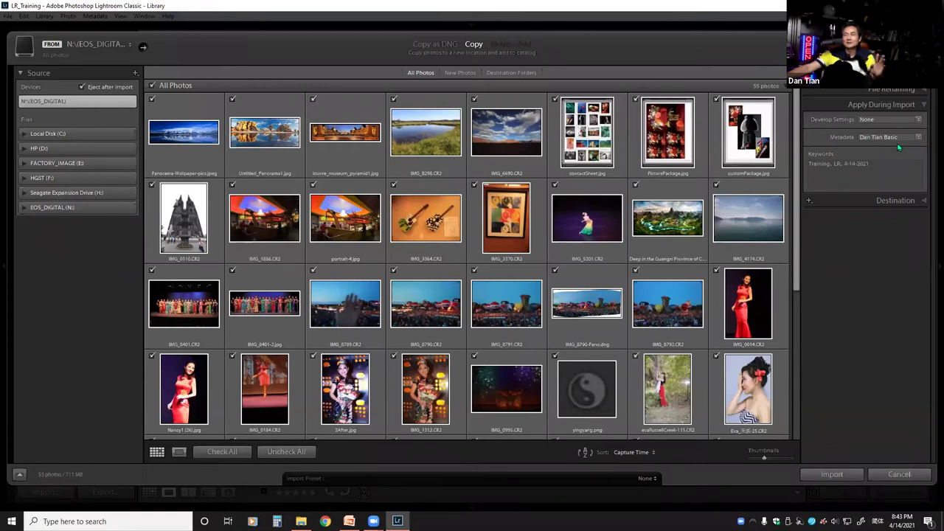
pyautogui.click(881, 165)
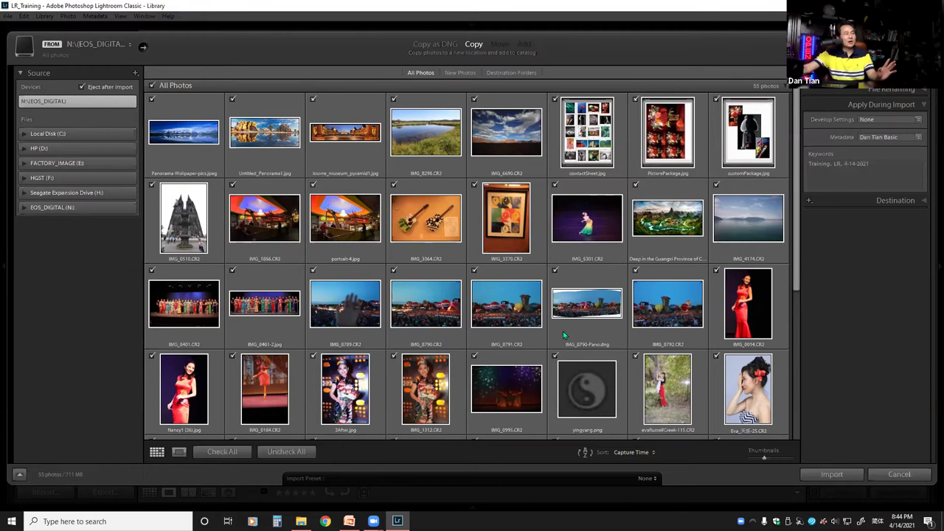
pyautogui.click(835, 479)
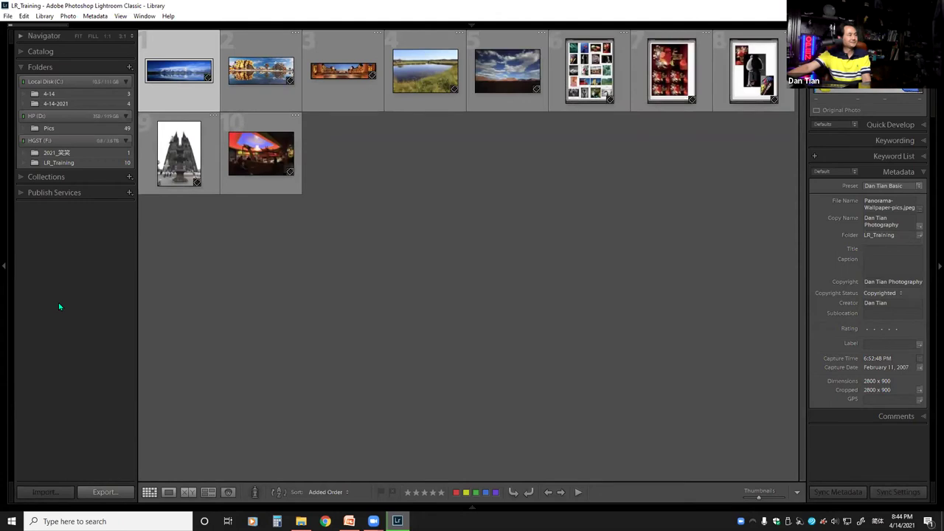
# Switch windows with Alt+Tab while the 55 photos import into LR_Training
pyautogui.hotkey('alt', 'Tab')
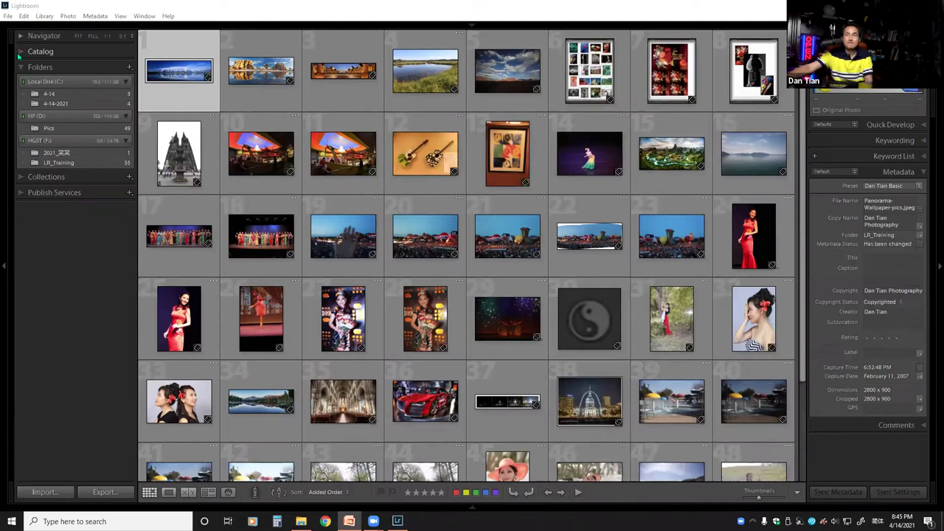
# Open and dismiss the File menu, then collapse the Folders panel
pyautogui.click(9, 16)
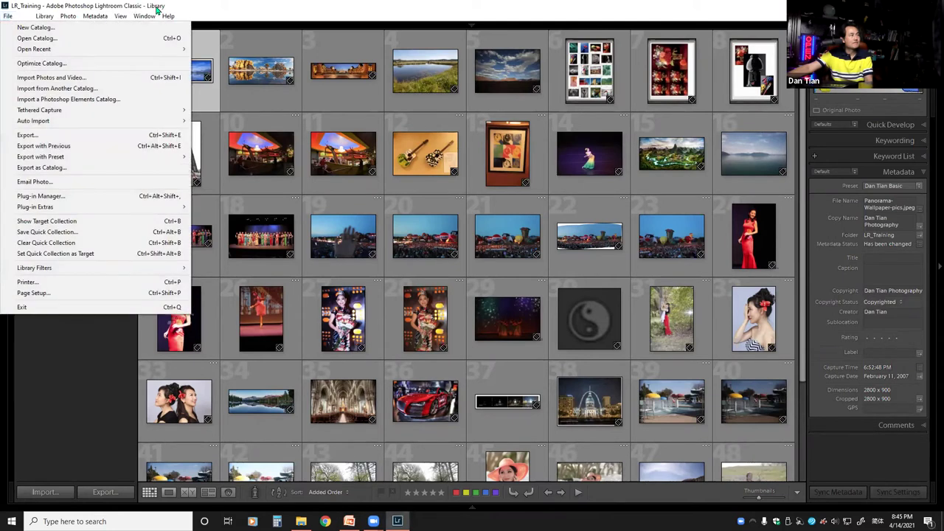
pyautogui.moveTo(24, 15)
pyautogui.click(198, 9)
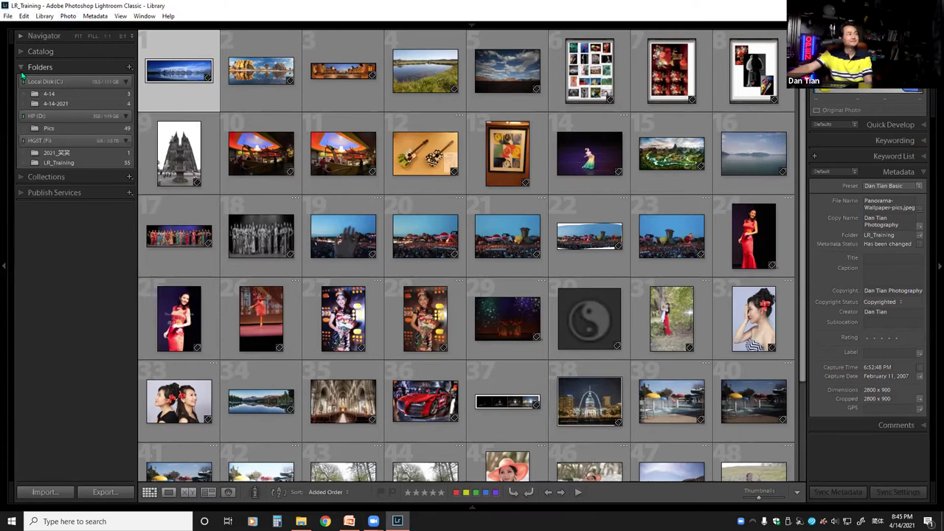
pyautogui.click(22, 71)
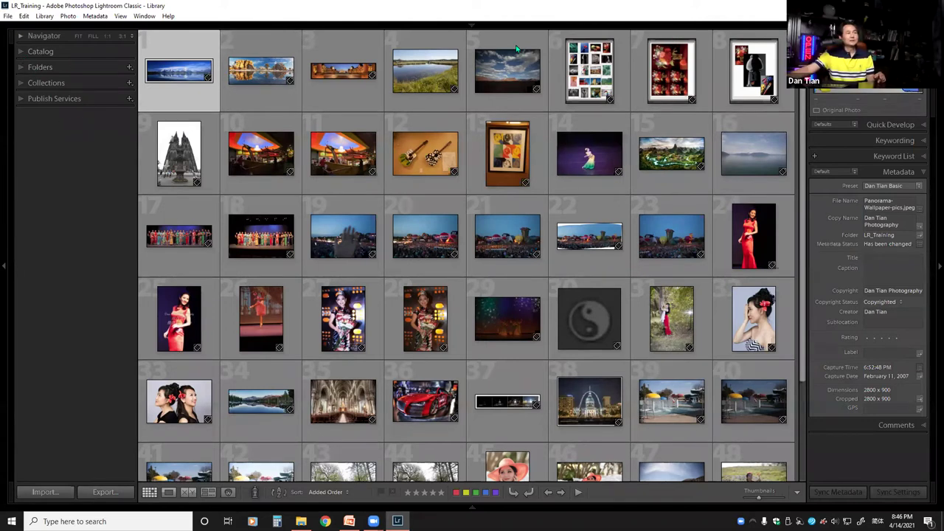
pyautogui.moveTo(494, 27)
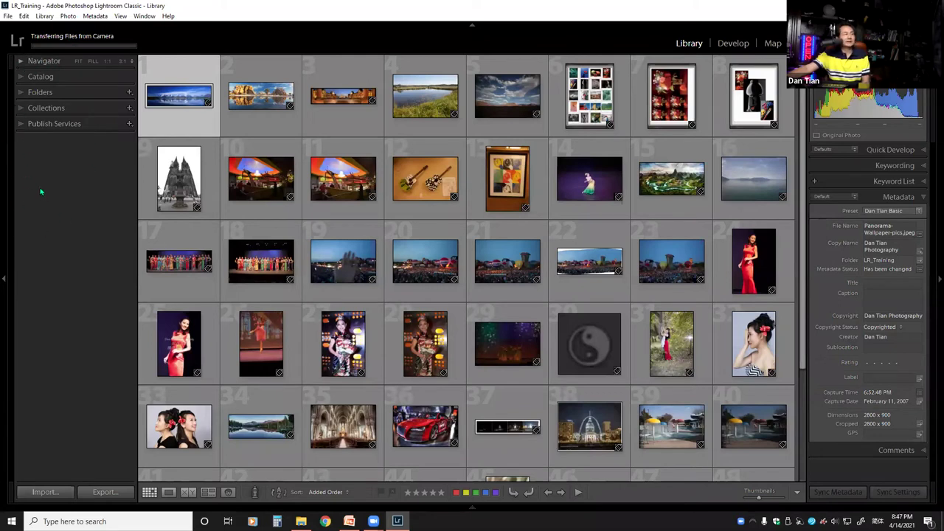
# Expand the Navigator to preview the panorama photo, then collapse it again
pyautogui.click(30, 62)
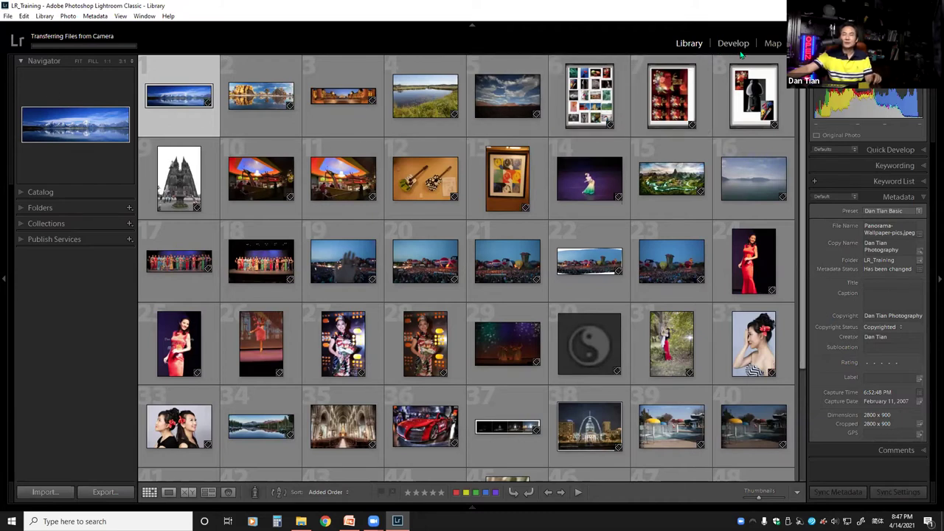
pyautogui.click(23, 61)
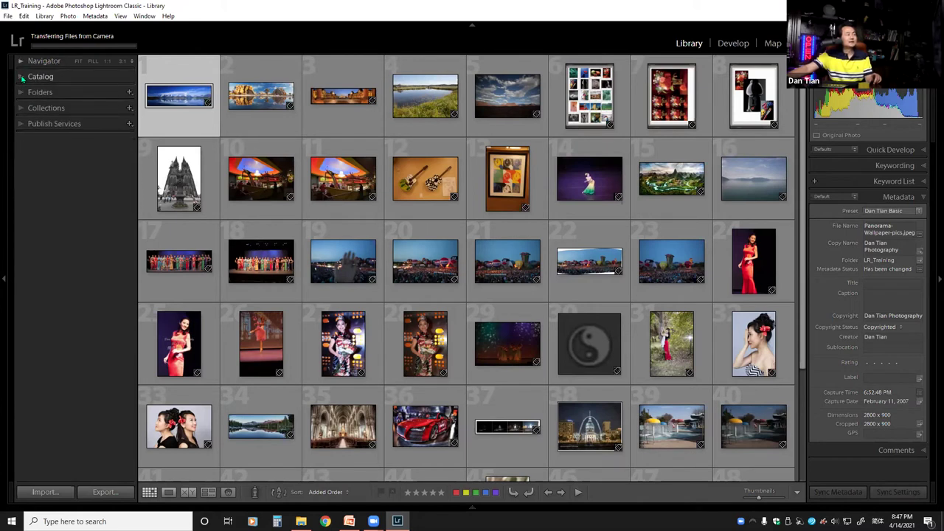
# Expand the Catalog panel listing All Photographs (112) and Previous Import (55)
pyautogui.click(23, 77)
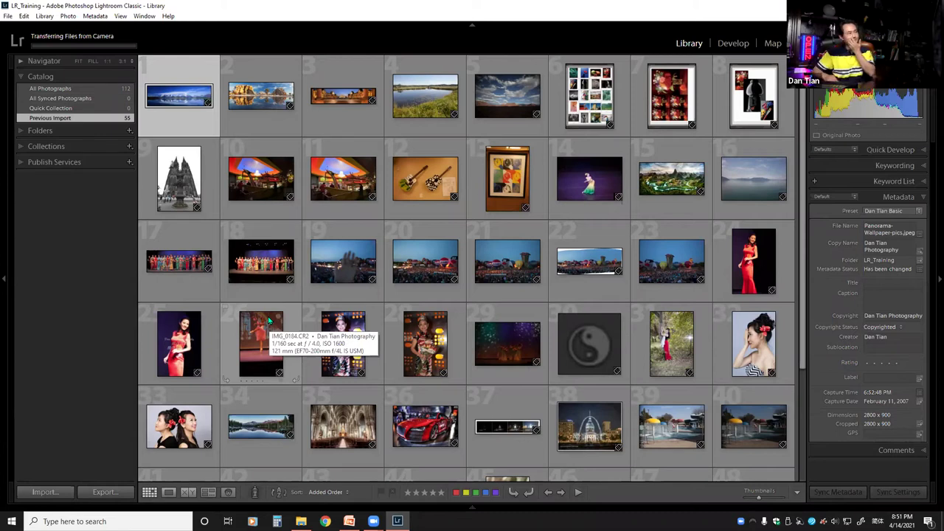
pyautogui.scroll(-3, 269, 319)
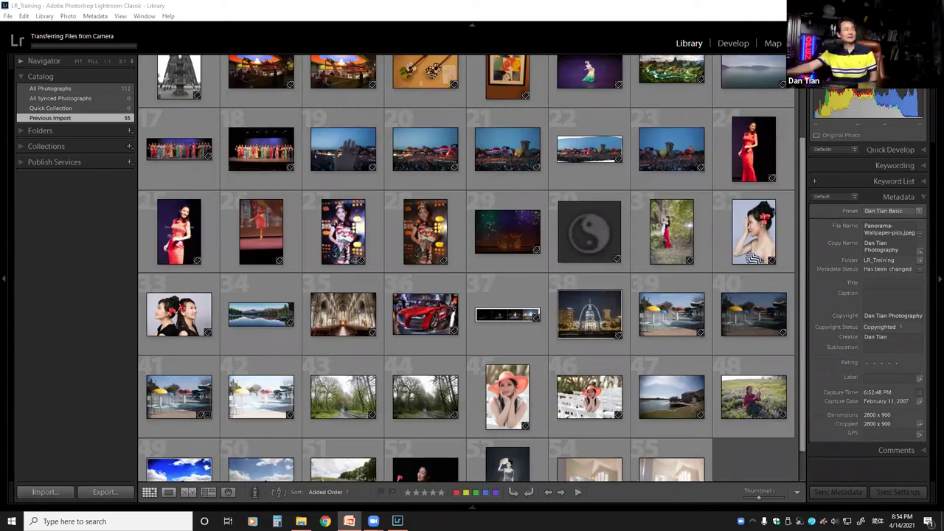
pyautogui.click(24, 16)
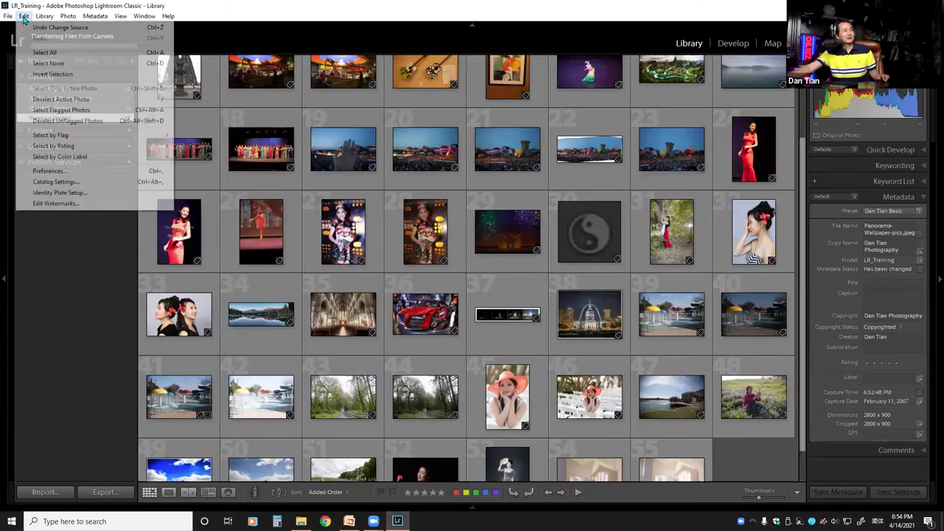
pyautogui.click(49, 172)
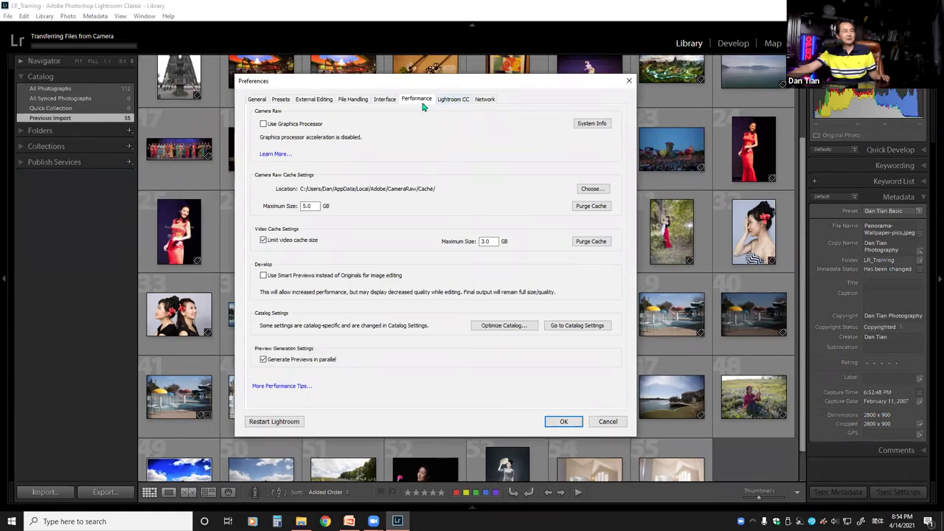
pyautogui.click(386, 101)
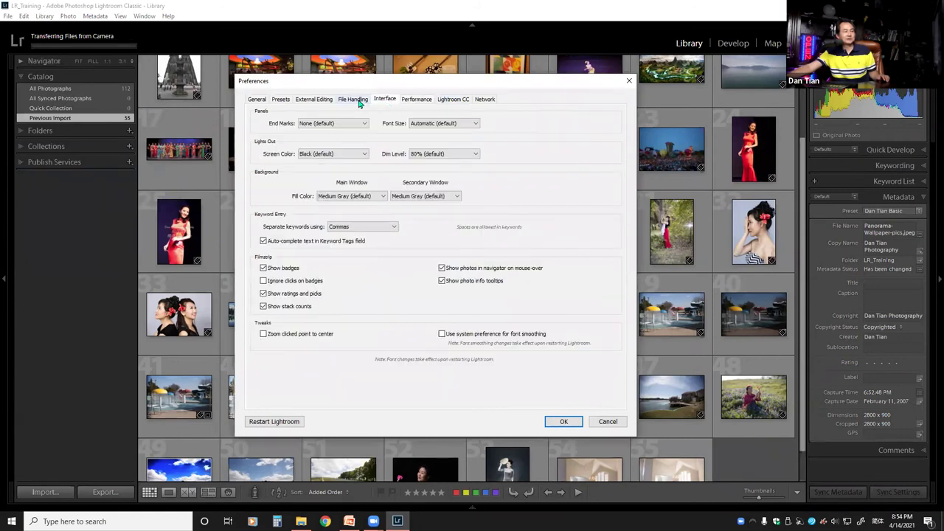
pyautogui.click(359, 100)
pyautogui.click(408, 102)
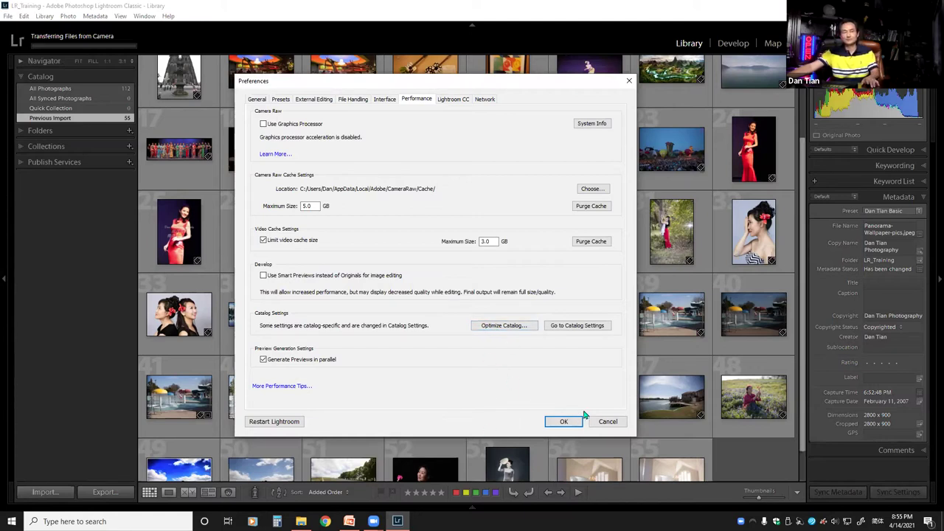
pyautogui.click(608, 421)
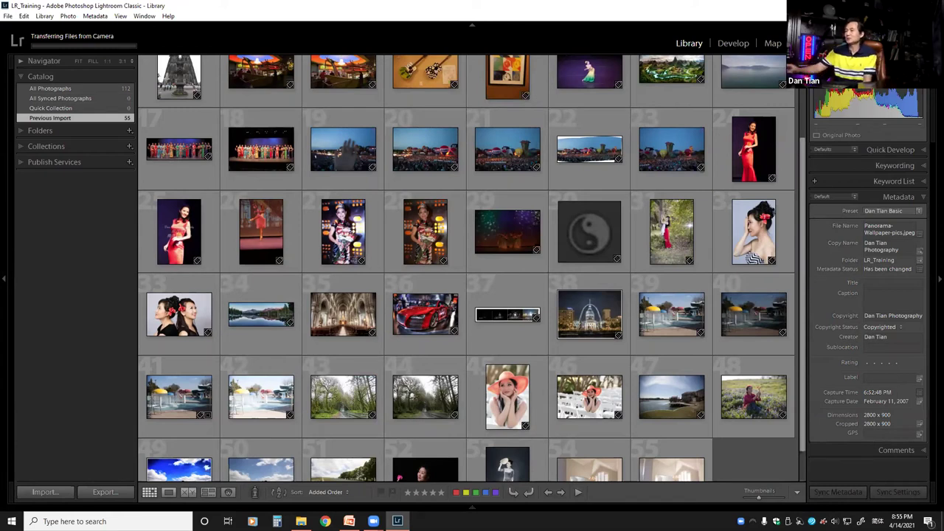
# Scroll the Library grid, then bring the File Explorer window showing Lightroom_Cat forward
pyautogui.scroll(-1, 466, 268)
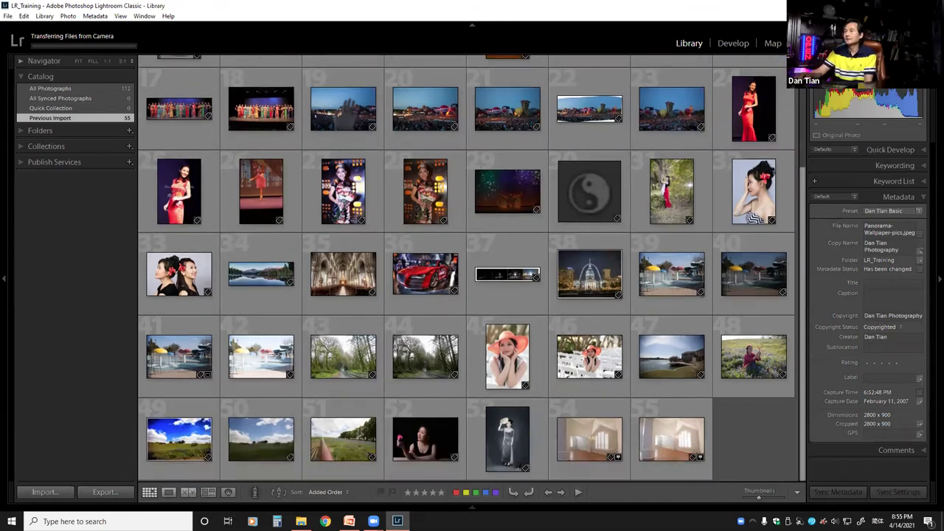
pyautogui.scroll(3, 466, 268)
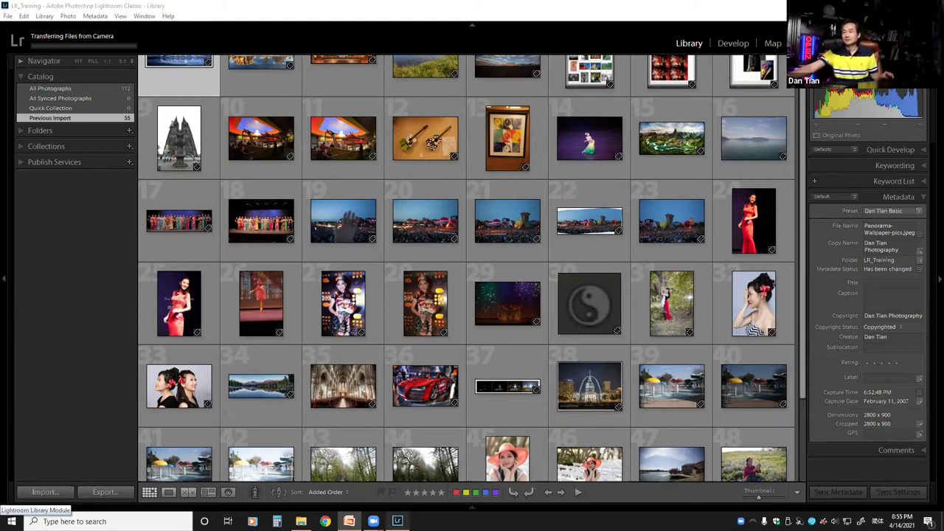
pyautogui.moveTo(398, 521)
pyautogui.moveTo(301, 521)
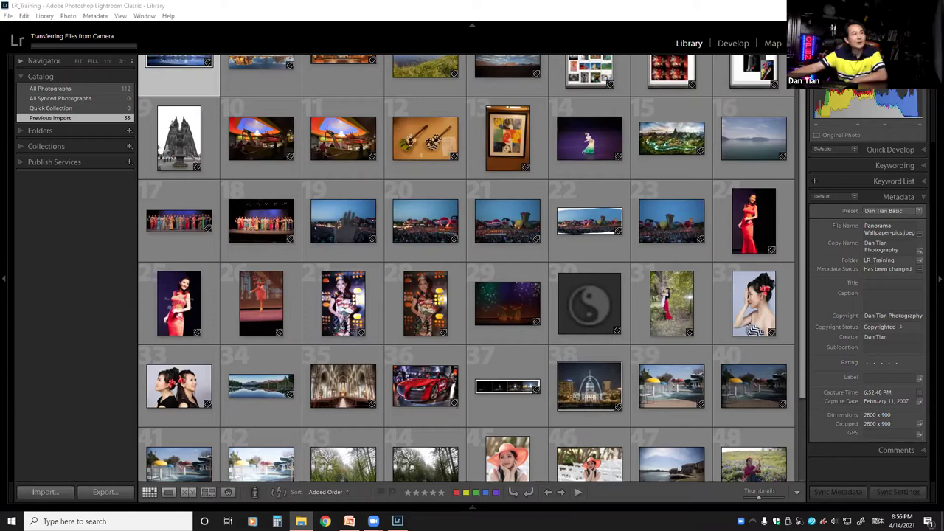
pyautogui.hotkey('alt', 'Tab')
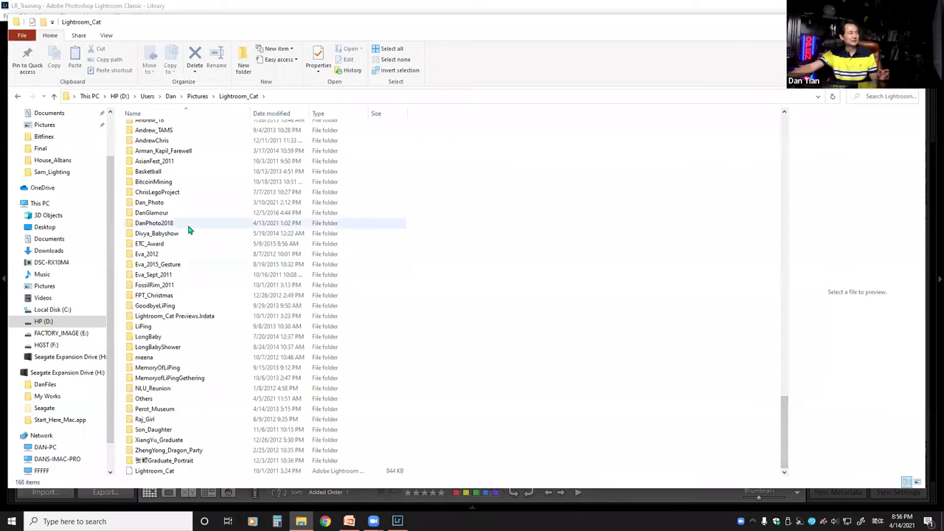
# Open the DanPhoto2018 folder, widen the Size and Type columns, and select its catalog file
pyautogui.click(164, 229)
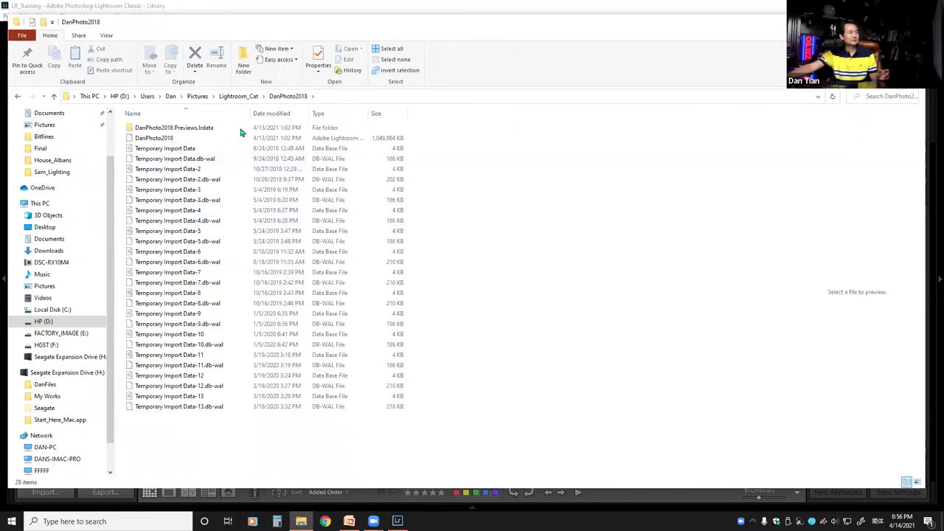
pyautogui.moveTo(407, 113); pyautogui.dragTo(516, 114)
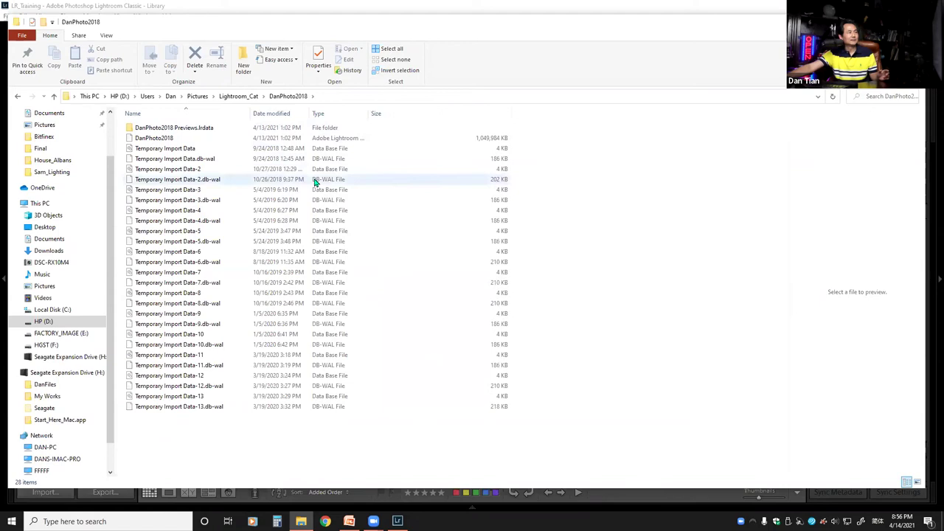
pyautogui.click(144, 139)
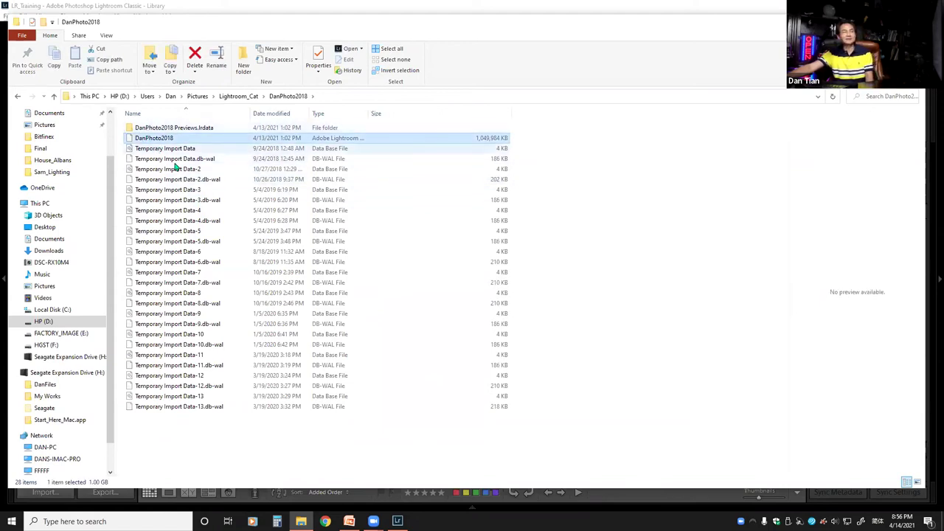
pyautogui.moveTo(370, 113); pyautogui.dragTo(448, 114)
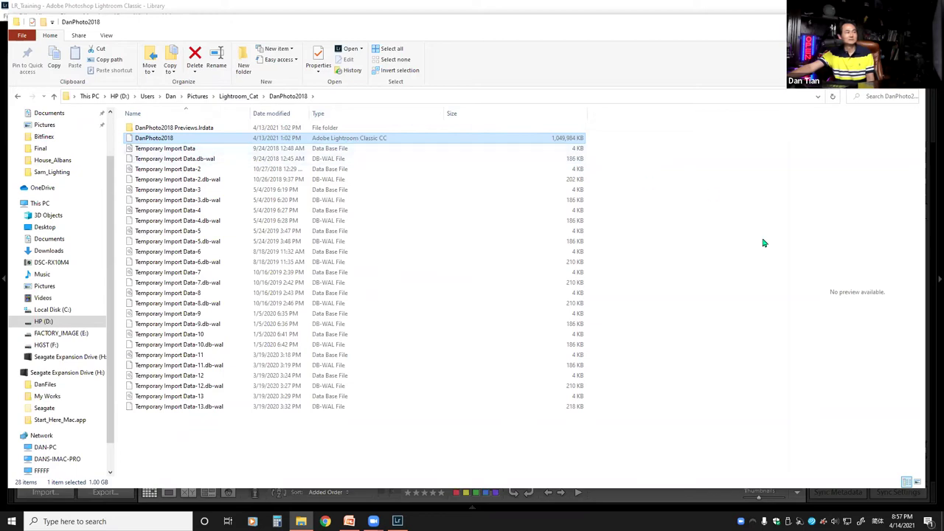
# Go back to Lightroom_Cat, scroll its list, then go up to Pictures
pyautogui.click(238, 96)
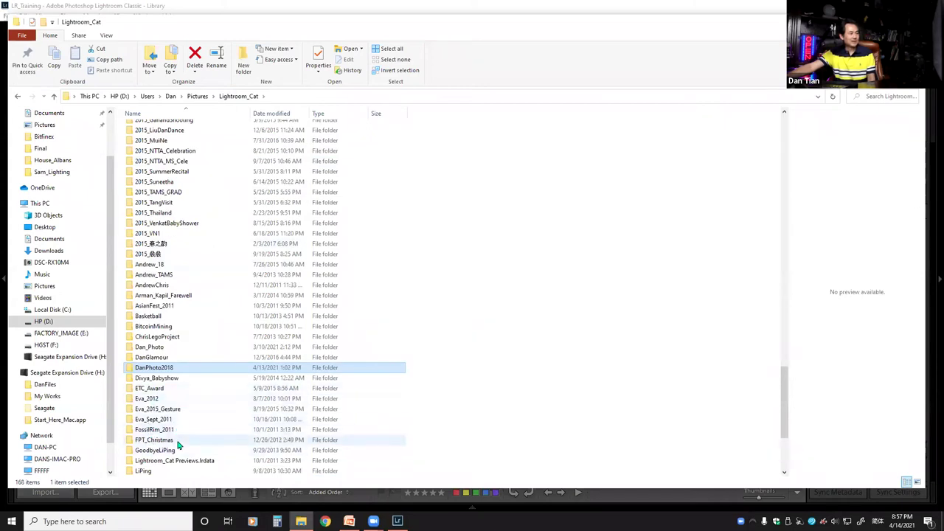
pyautogui.scroll(-2, 174, 427)
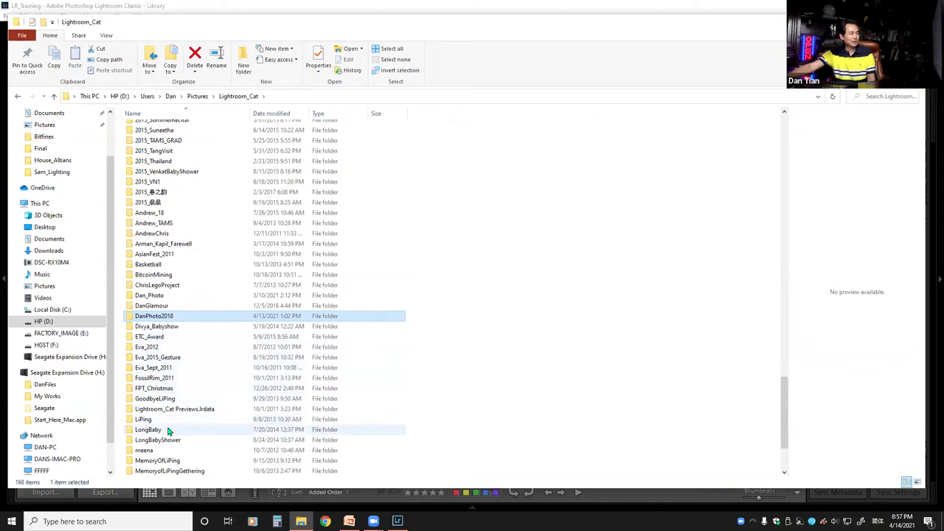
pyautogui.scroll(-2, 168, 431)
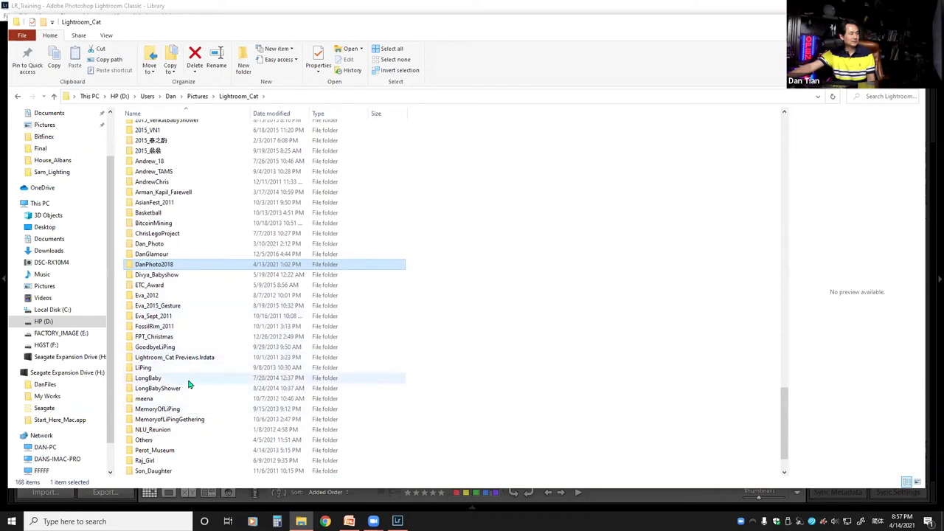
pyautogui.scroll(-2, 187, 382)
pyautogui.scroll(2, 188, 385)
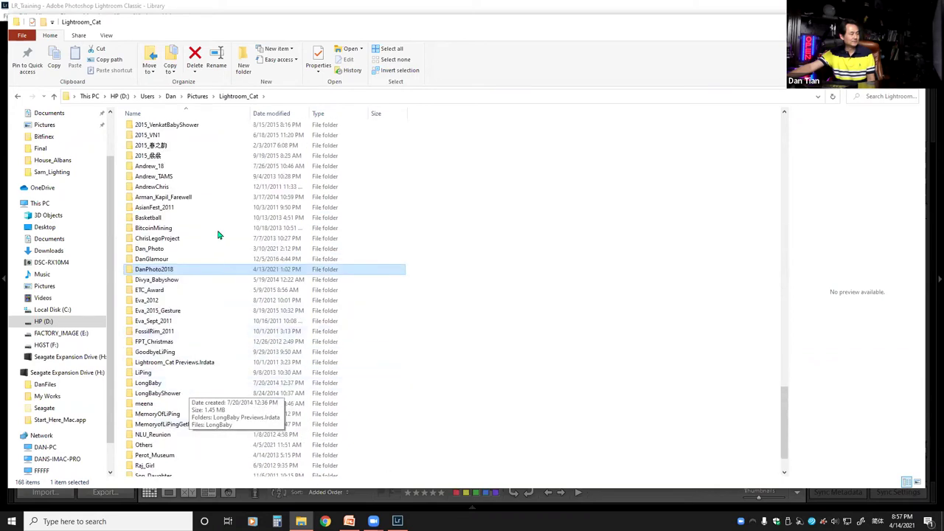
pyautogui.click(197, 97)
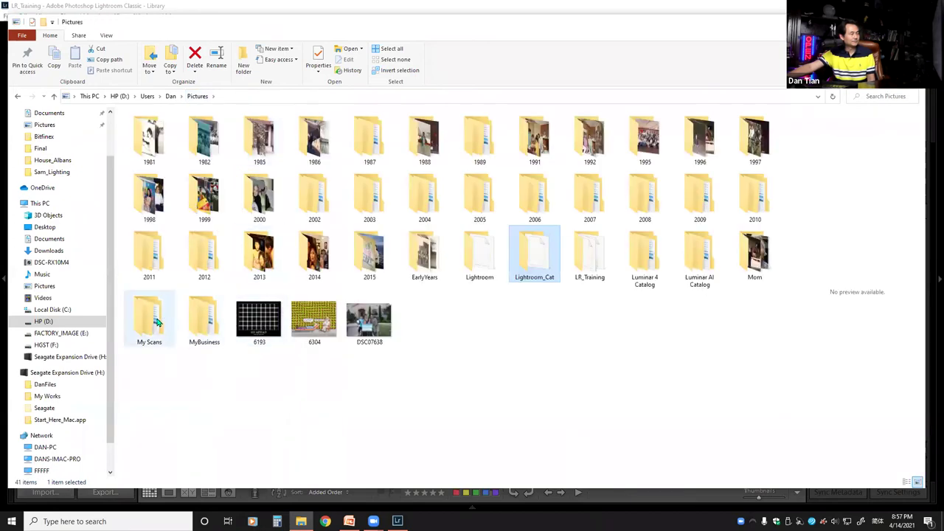
# Open the LR_Training folder, select its catalog file, and return to Lightroom's Library
pyautogui.doubleClick(582, 257)
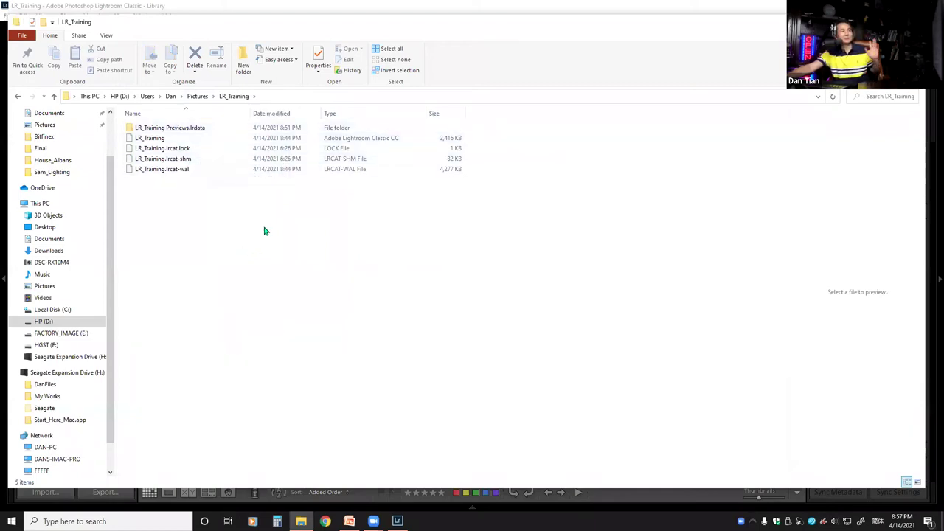
pyautogui.click(151, 140)
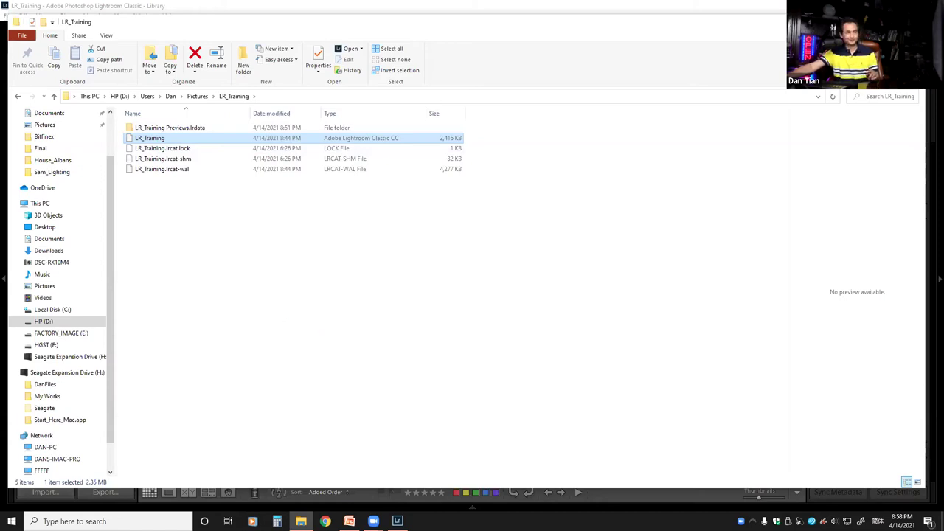
pyautogui.hotkey('alt', 'Tab')
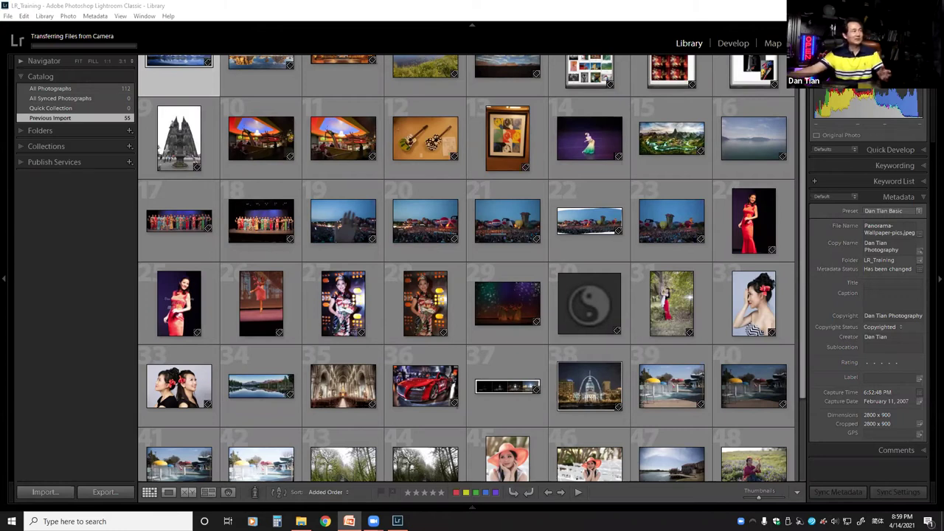
pyautogui.click(7, 15)
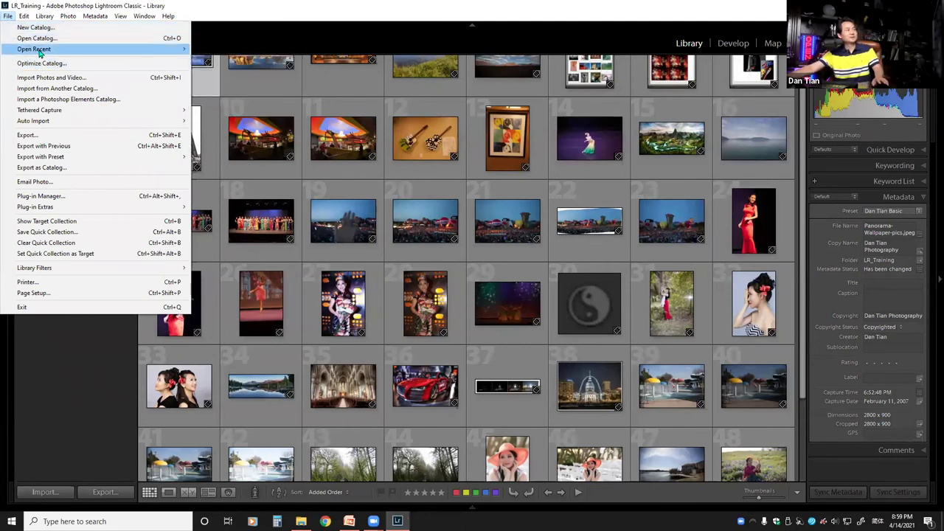
pyautogui.moveTo(41, 53)
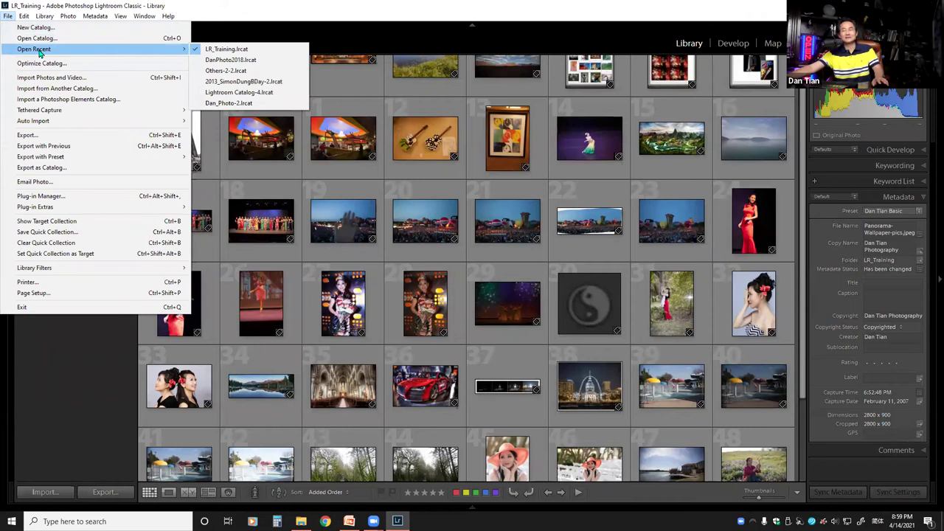
pyautogui.moveTo(169, 50)
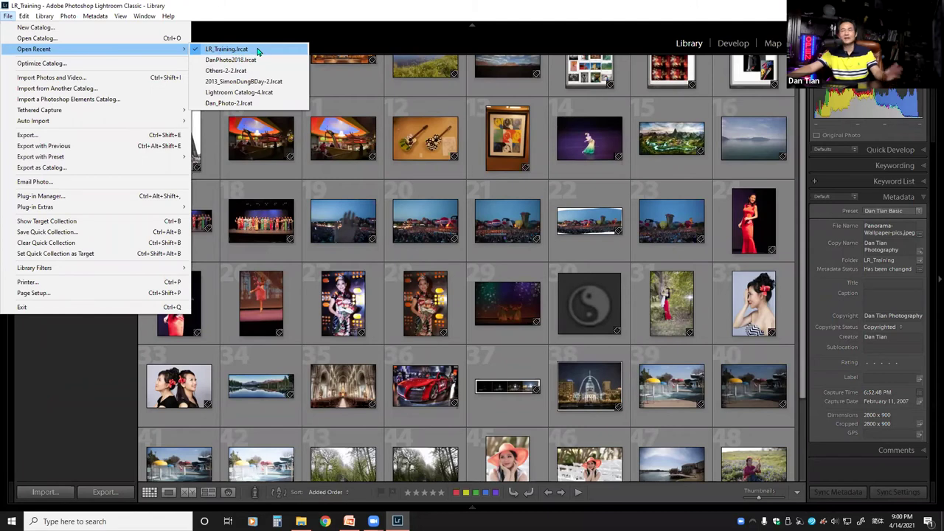
pyautogui.click(275, 7)
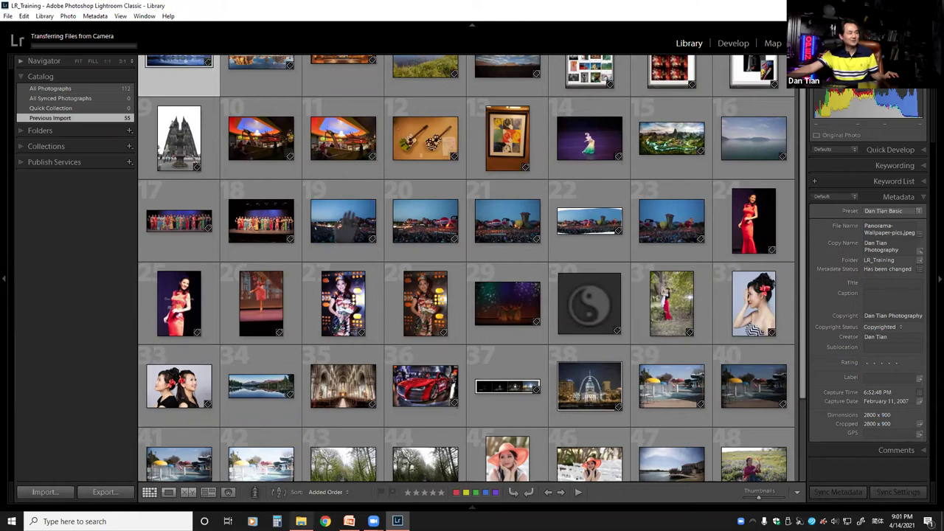
pyautogui.click(301, 521)
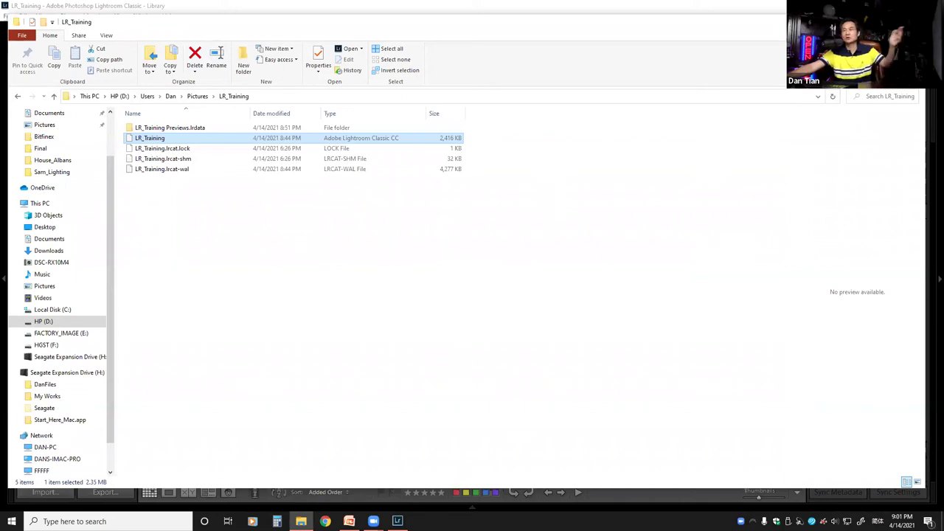
# Return to Lightroom's Library showing the 55 Previous Import photos
pyautogui.hotkey('alt', 'Tab')
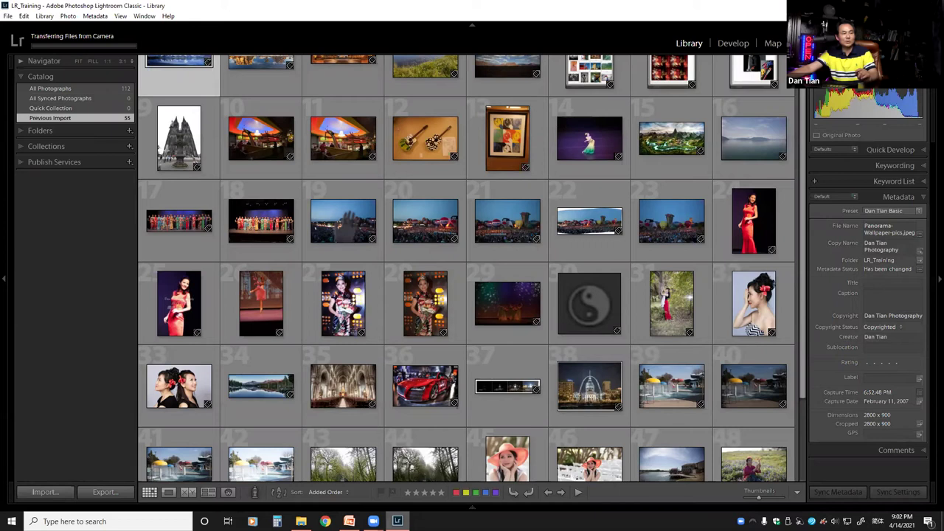
# Bring the LR_Training folder window forward, then return to the Lightroom Library
pyautogui.moveTo(373, 522)
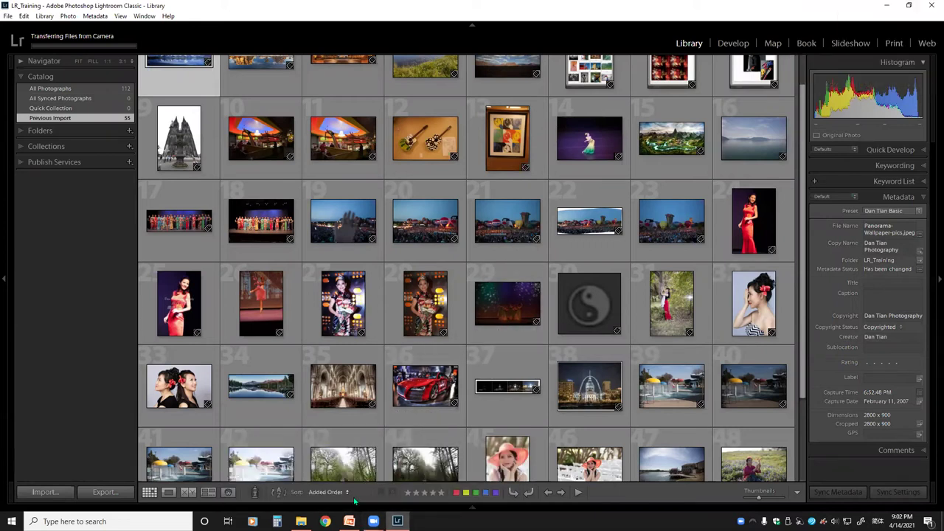
pyautogui.click(301, 522)
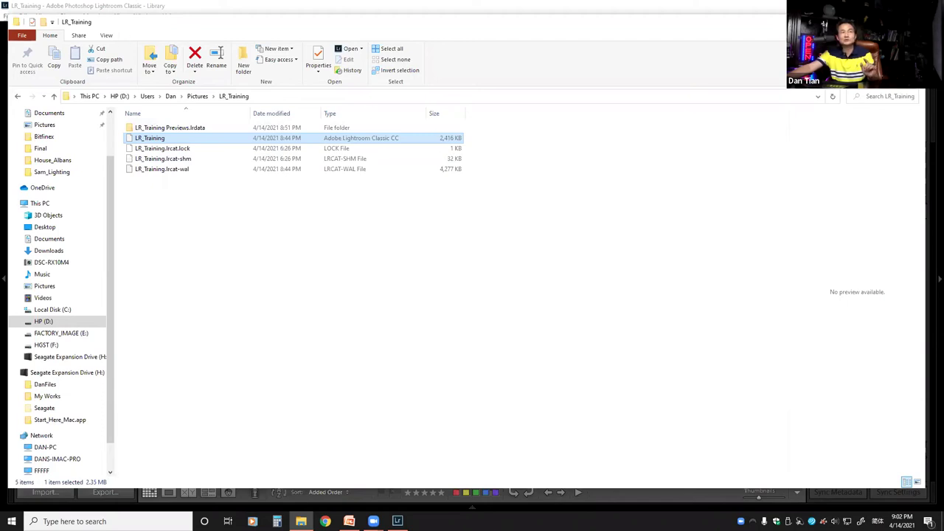
pyautogui.hotkey('alt', 'Tab')
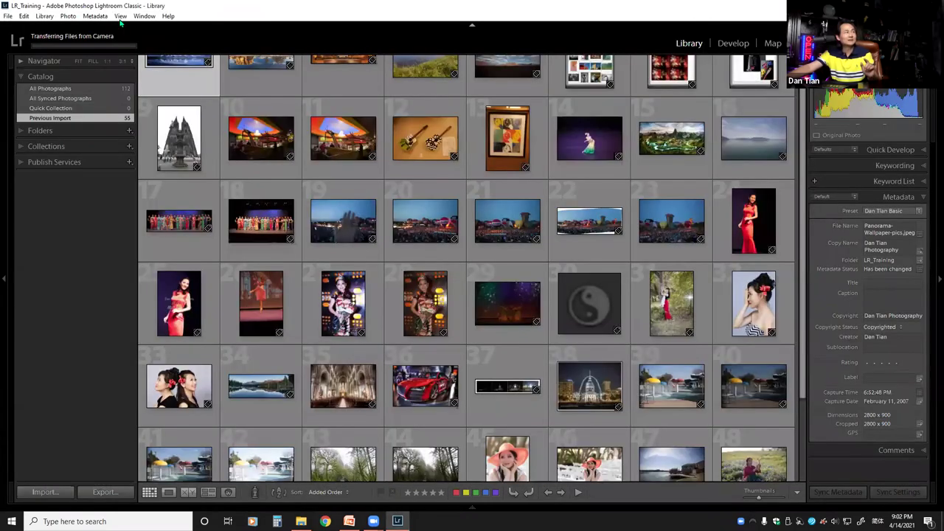
pyautogui.click(24, 16)
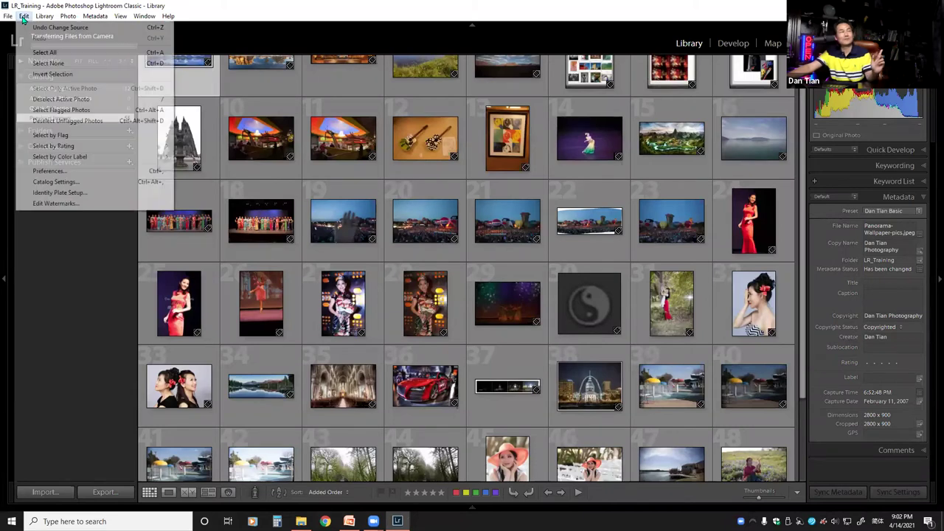
pyautogui.click(49, 173)
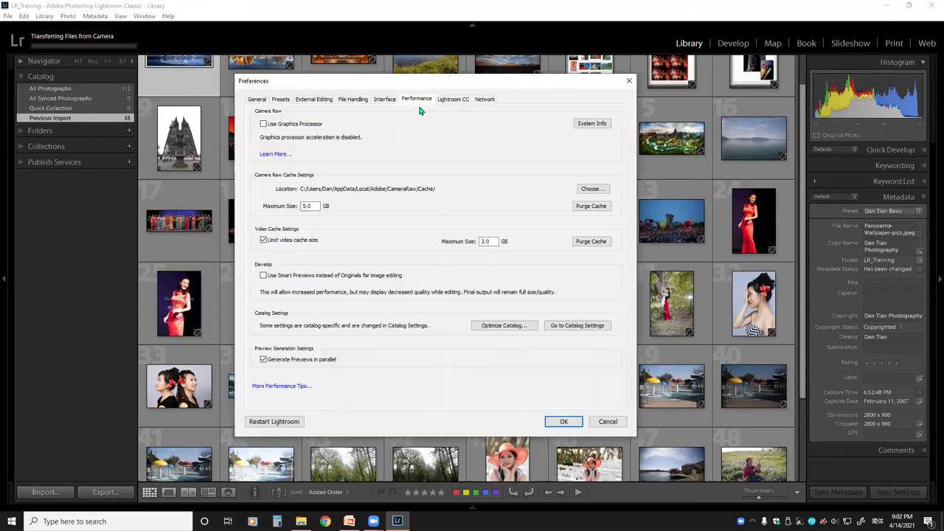
pyautogui.click(575, 327)
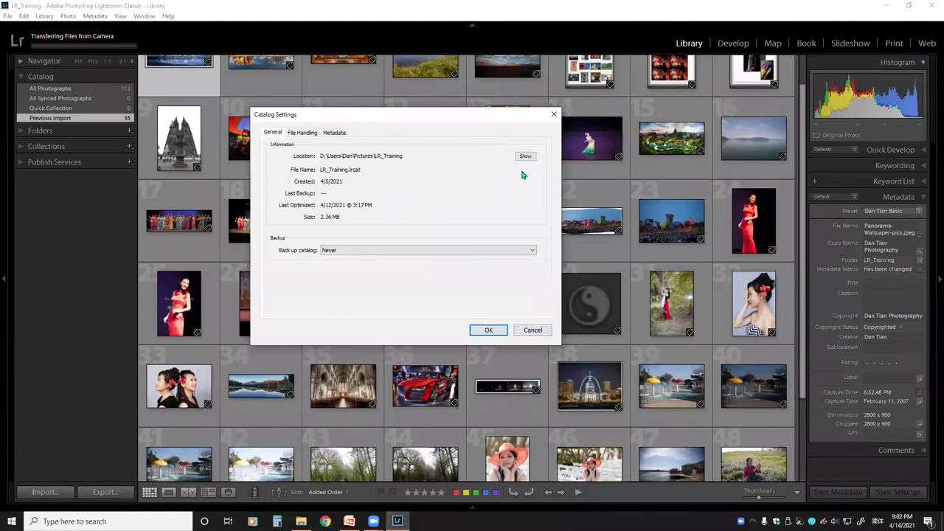
pyautogui.click(531, 331)
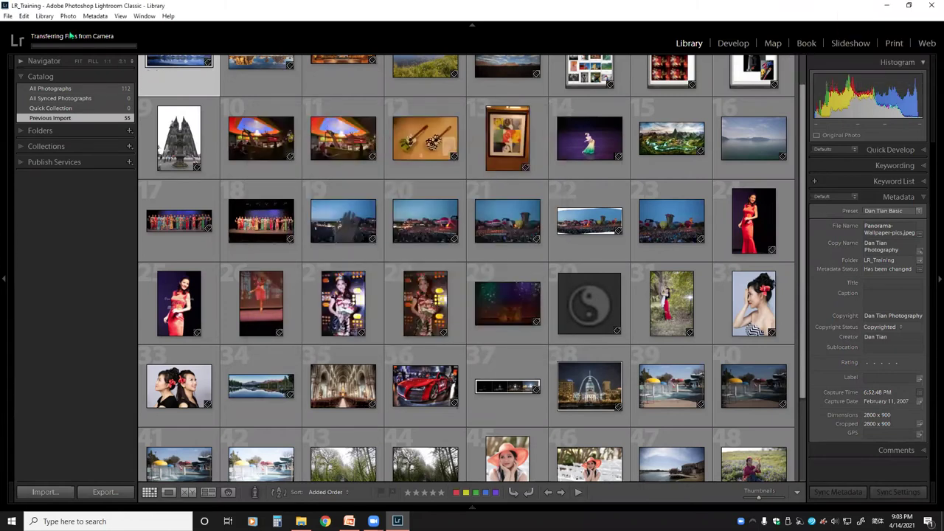
# Open Catalog Settings via Preferences and show the LR_Training catalog location in Explorer
pyautogui.click(21, 18)
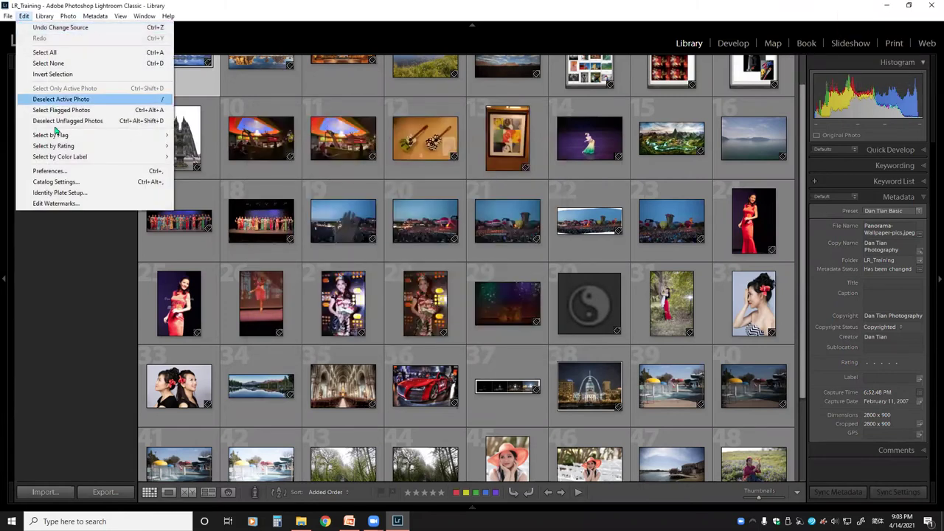
pyautogui.click(54, 171)
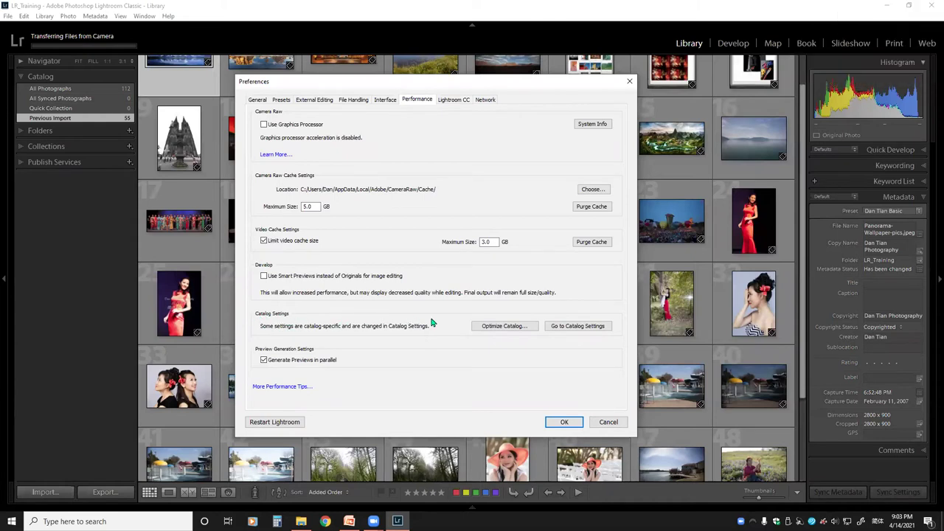
pyautogui.click(576, 326)
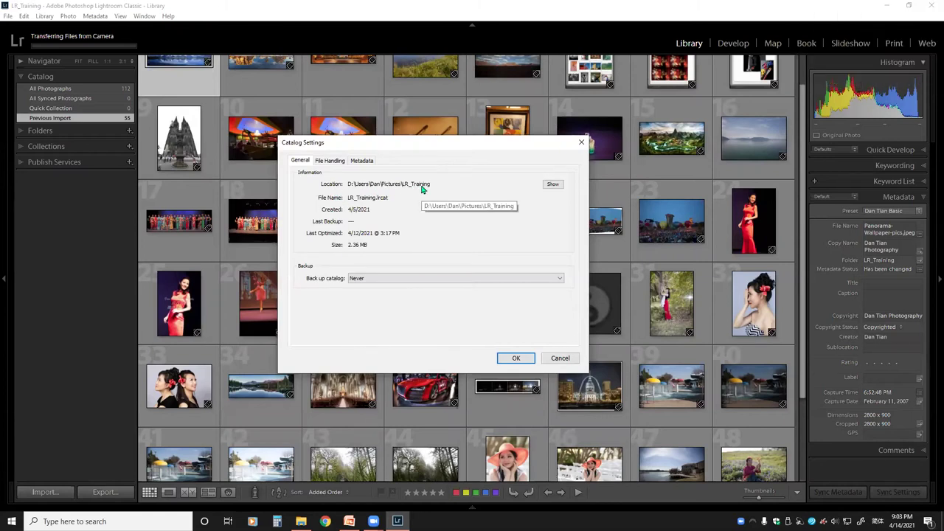
pyautogui.click(554, 185)
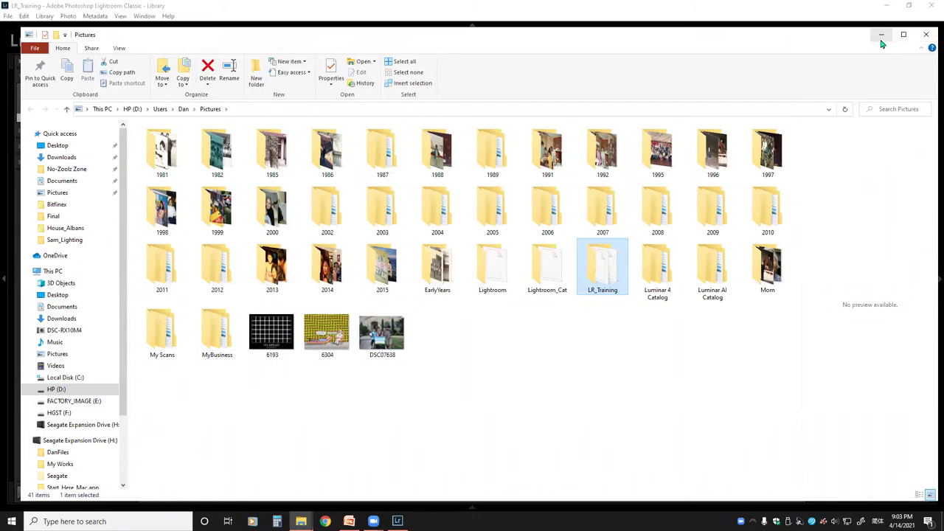
# Switch back to Lightroom and close Catalog Settings without changes
pyautogui.hotkey('alt', 'Tab')
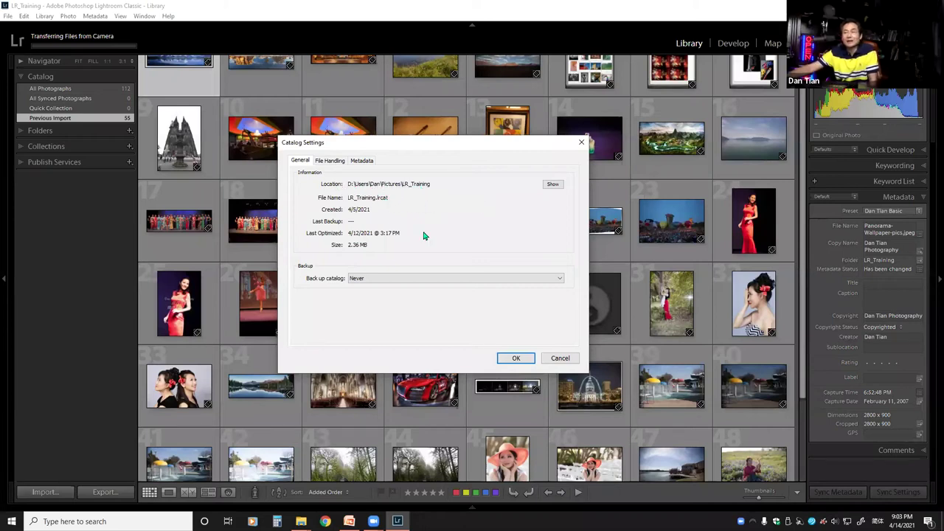
pyautogui.click(555, 359)
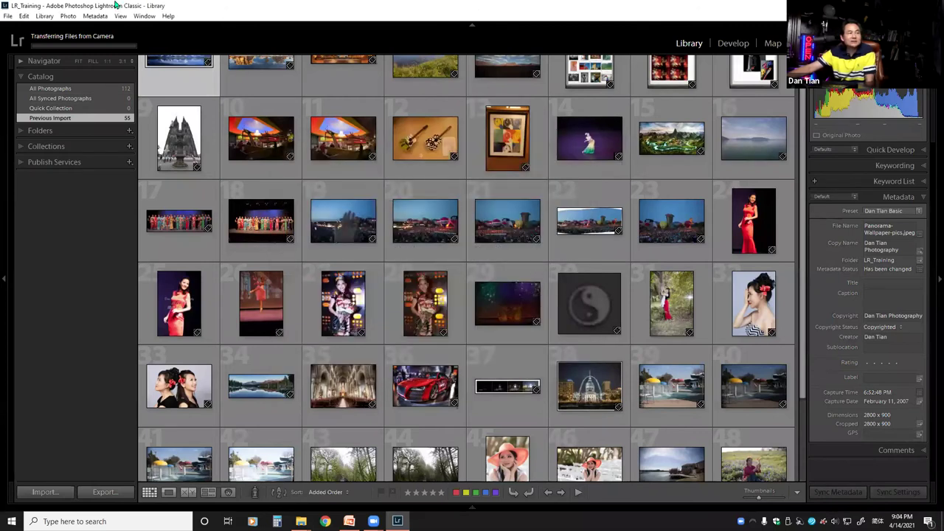
# Open File > New Catalog in the Pictures folder on HP (D:), then cancel it
pyautogui.click(9, 15)
pyautogui.click(35, 28)
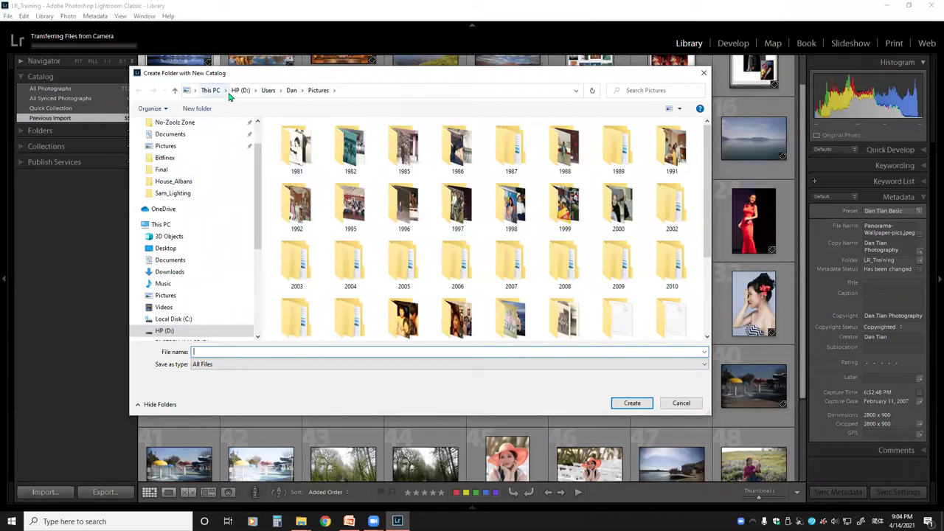
pyautogui.click(681, 404)
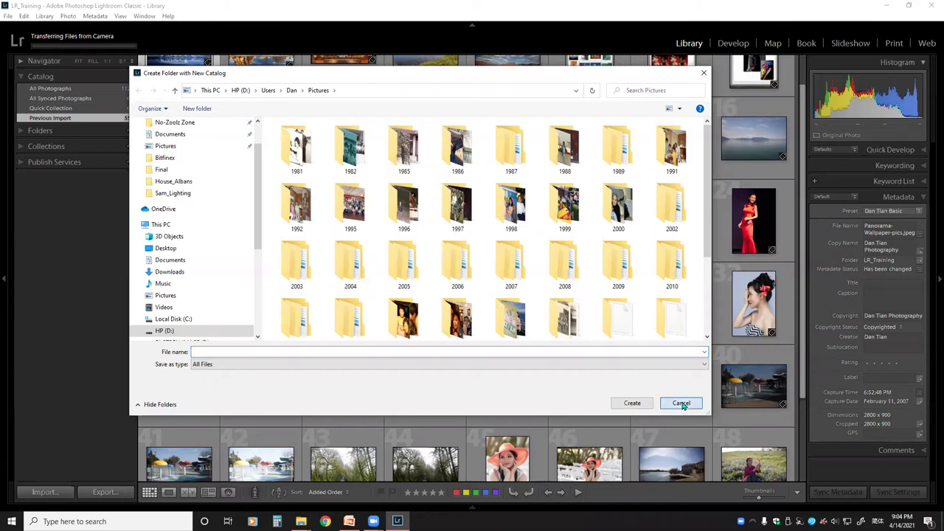
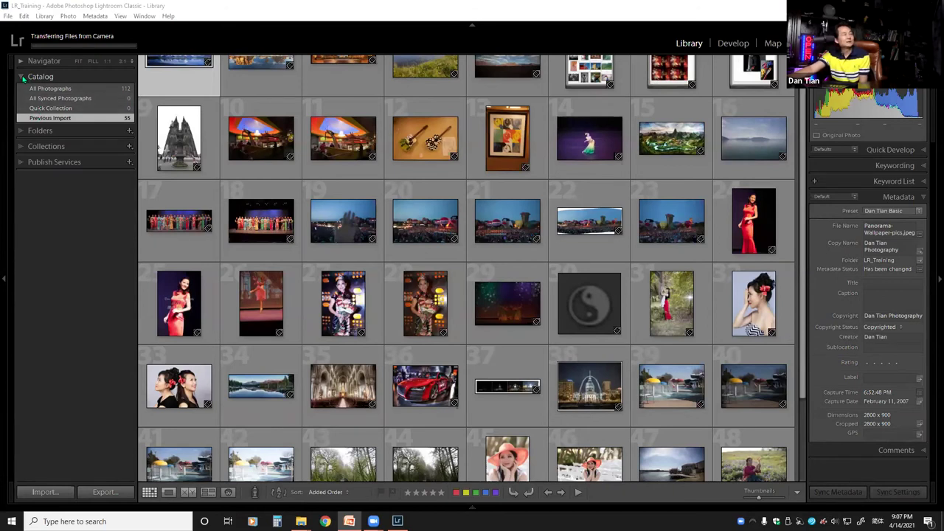
# Collapse the Catalog panel and expand the Folders panel to list every drive
pyautogui.click(23, 77)
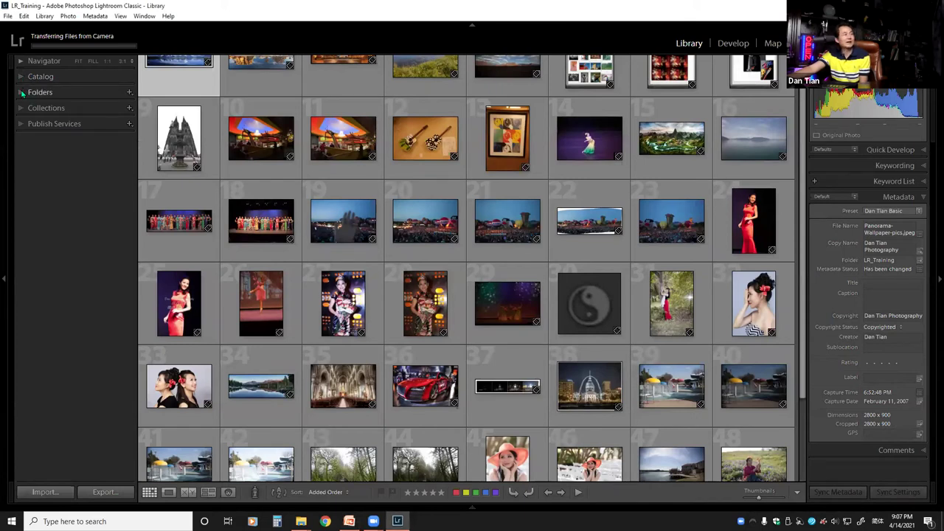
pyautogui.click(23, 93)
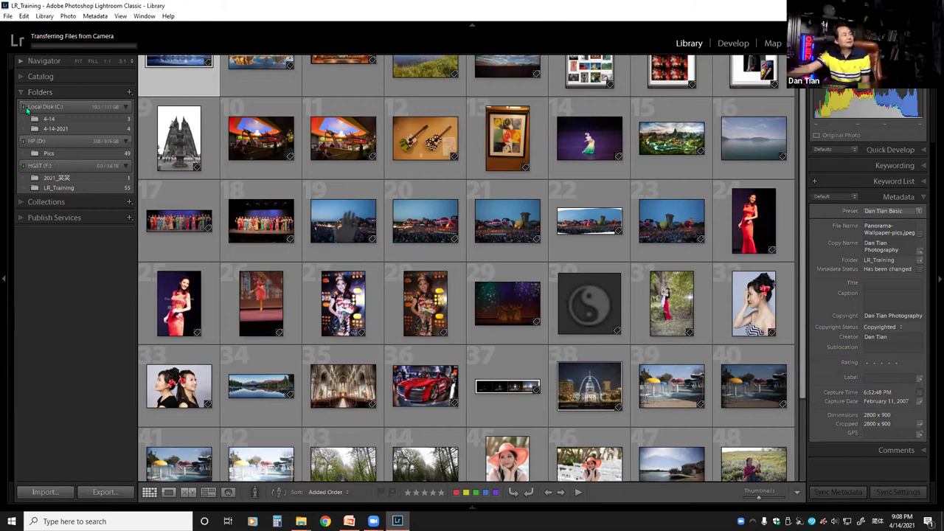
# Collapse Local Disk (C:) and HP (D:), keeping HGST (F:) expanded with LR_Training visible
pyautogui.click(123, 107)
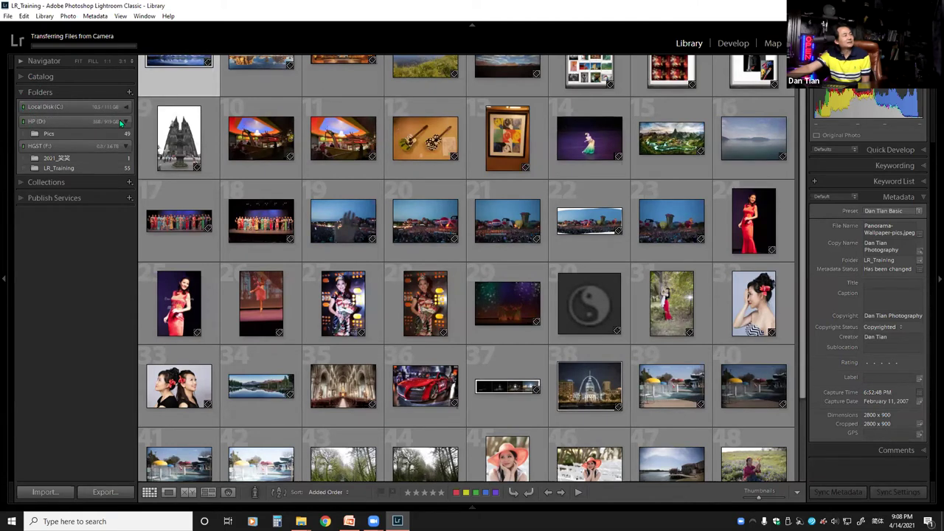
pyautogui.click(122, 122)
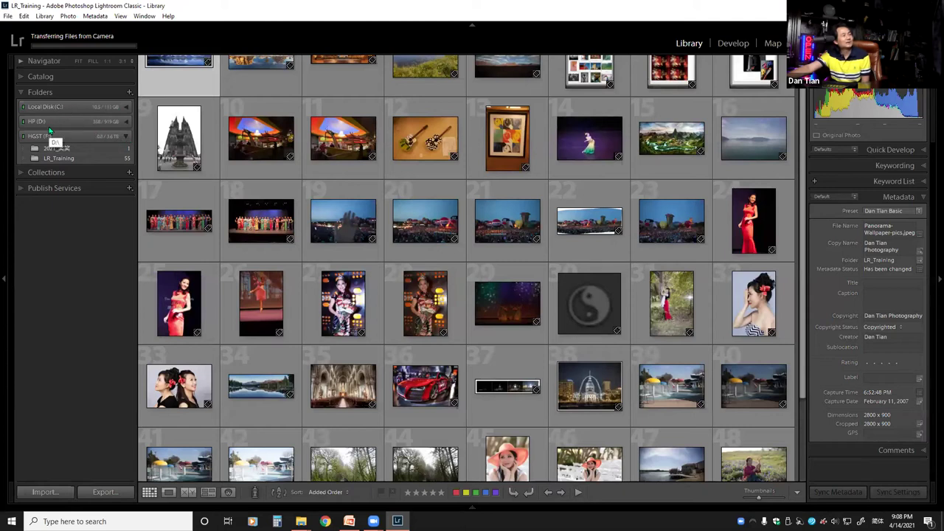
pyautogui.click(67, 136)
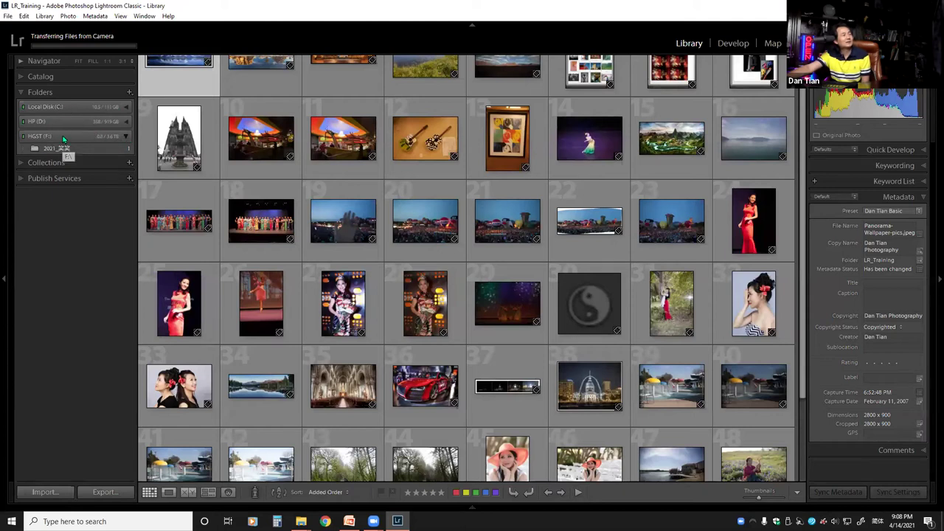
pyautogui.click(123, 137)
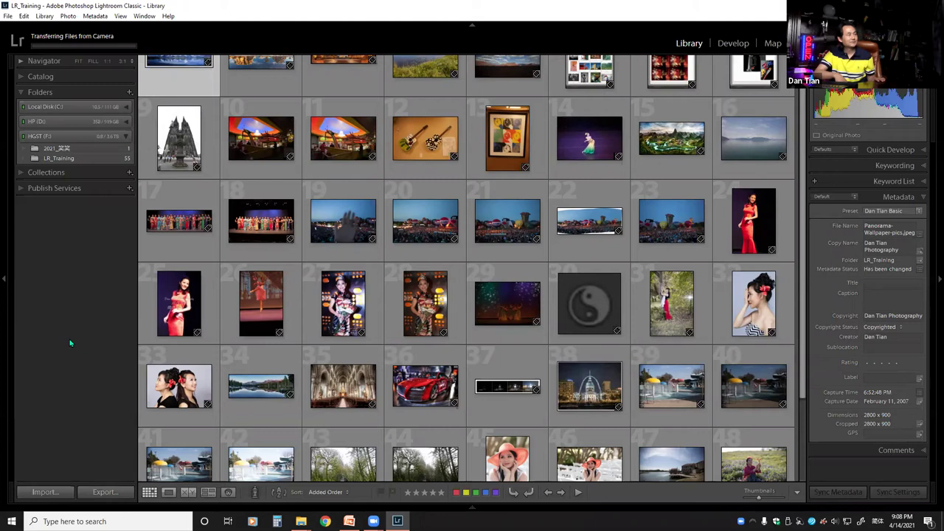
pyautogui.click(38, 138)
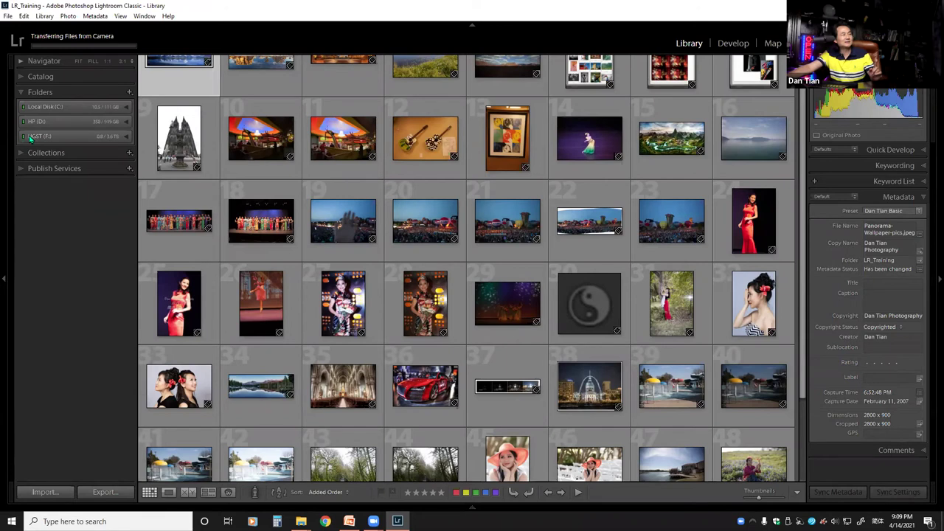
pyautogui.click(29, 138)
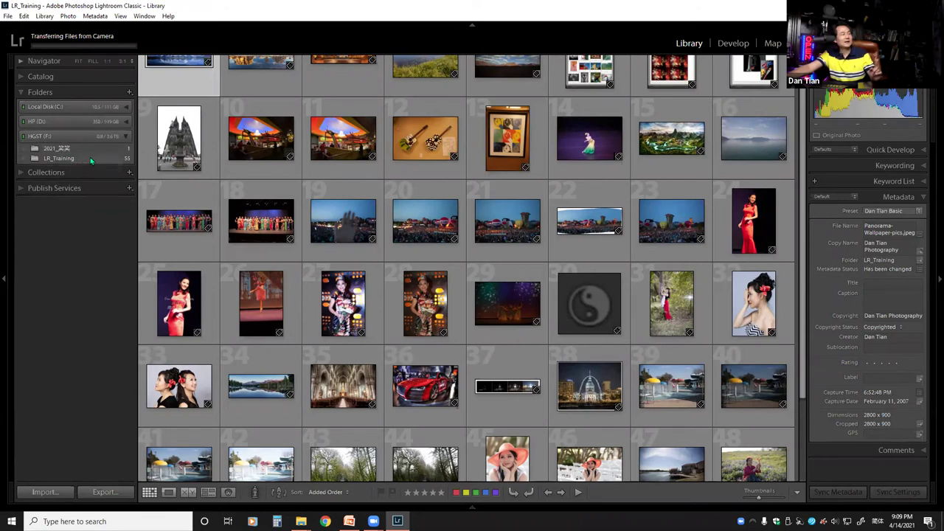
pyautogui.click(104, 139)
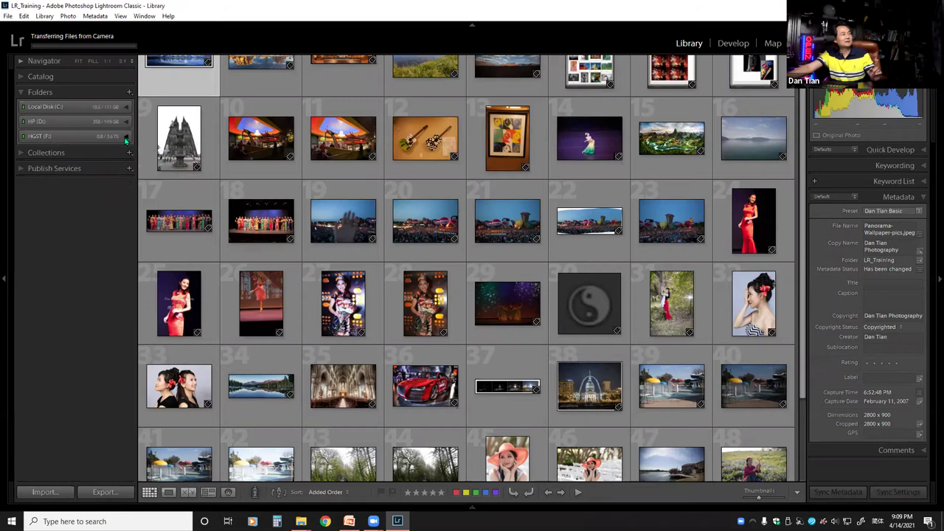
pyautogui.click(103, 140)
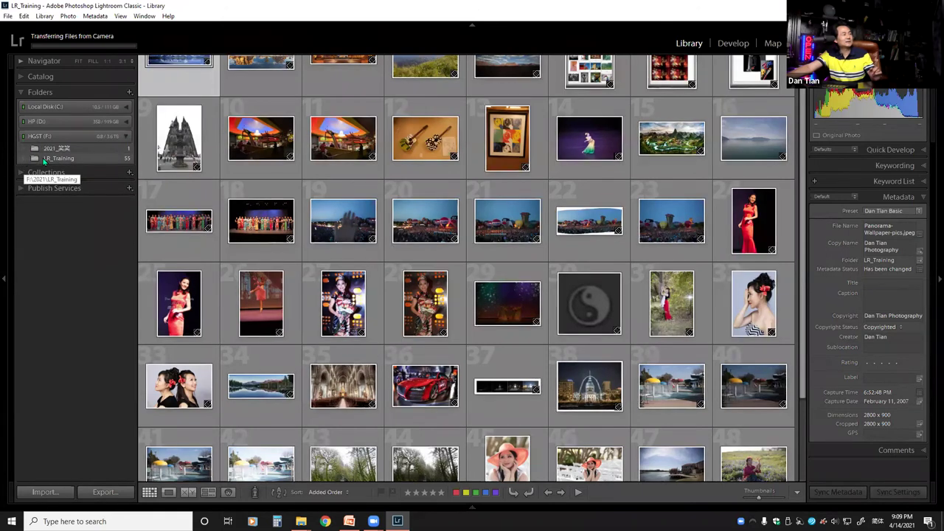
# Select the LR_Training folder on HGST (F:) to show its 55 photos in the grid
pyautogui.click(50, 159)
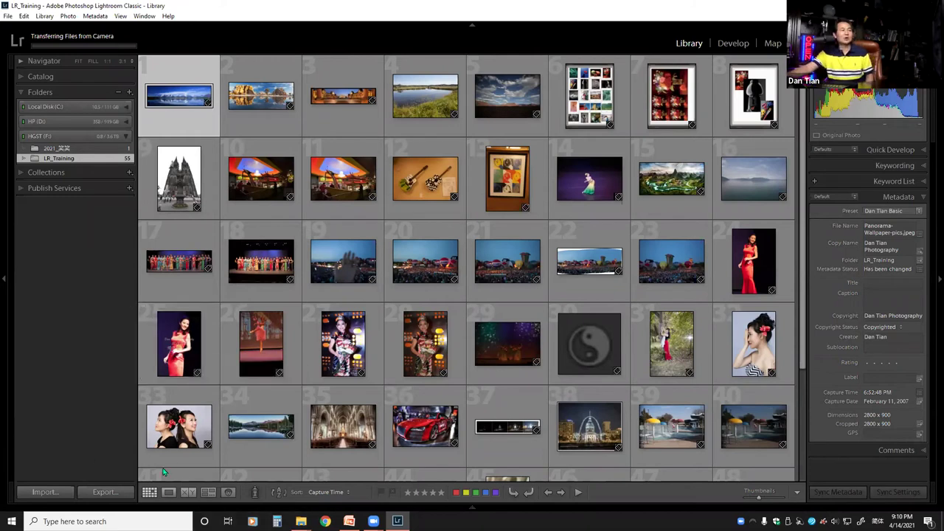
# Open IMG_0184.CR2 in Loupe view and choose Remove Photo from its context menu
pyautogui.doubleClick(258, 331)
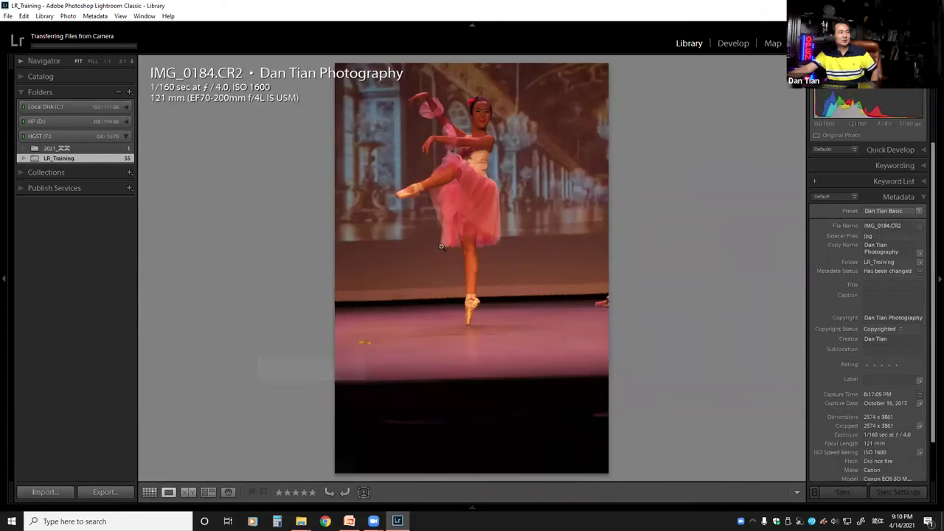
pyautogui.rightClick(446, 208)
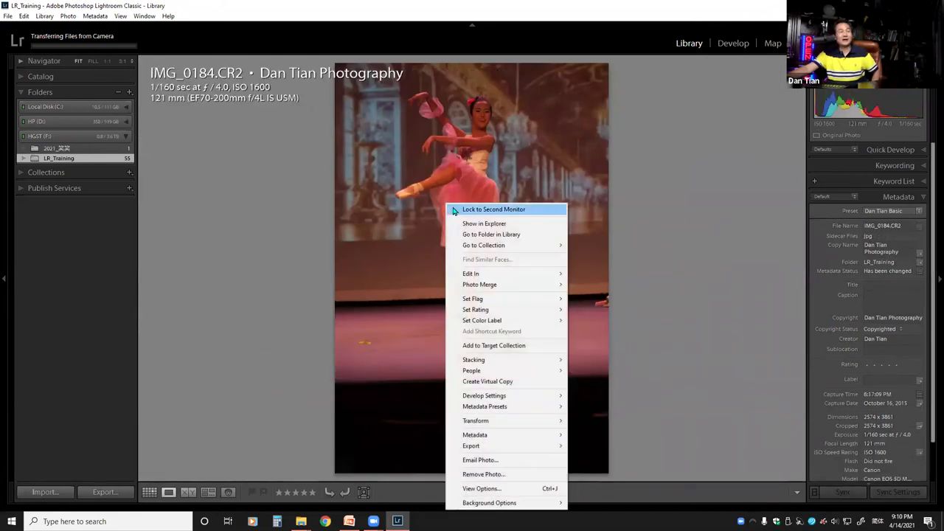
pyautogui.click(486, 478)
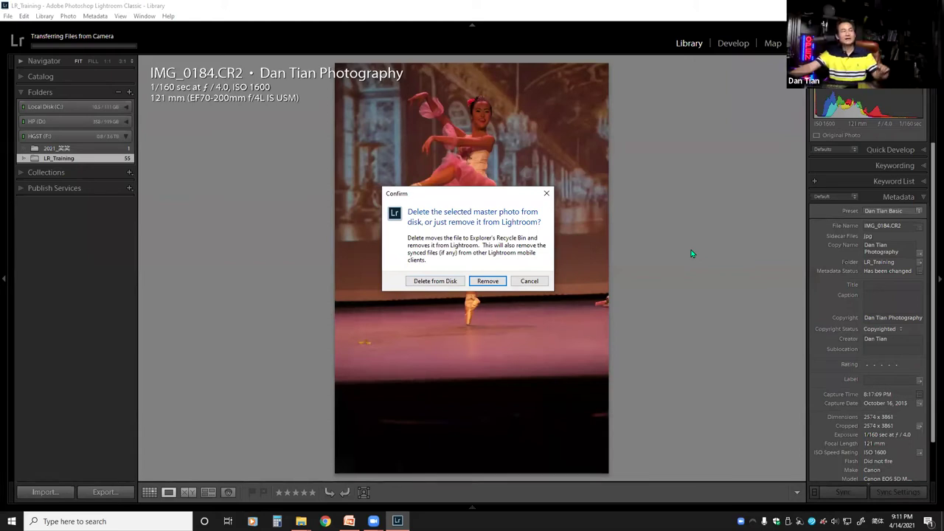
# Cancel removing IMG_0184.CR2 and expand the Collections panel
pyautogui.click(528, 283)
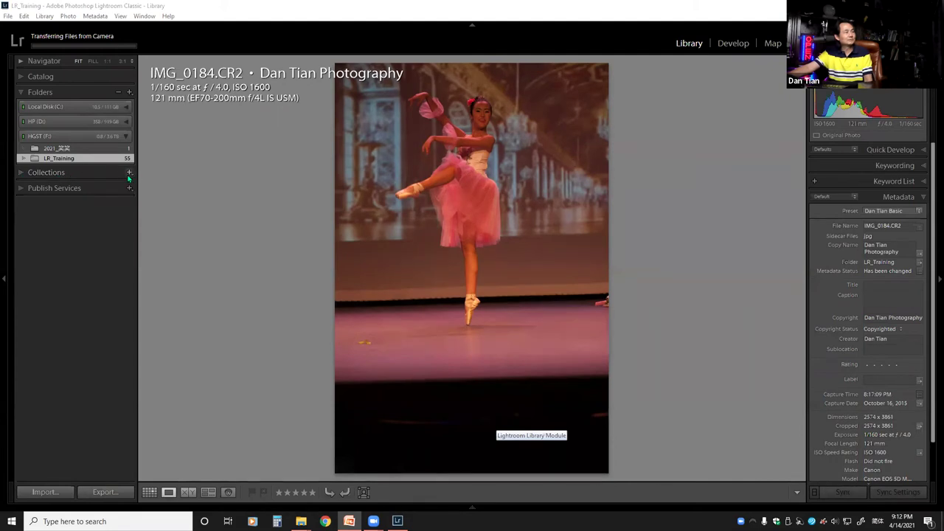
pyautogui.click(41, 174)
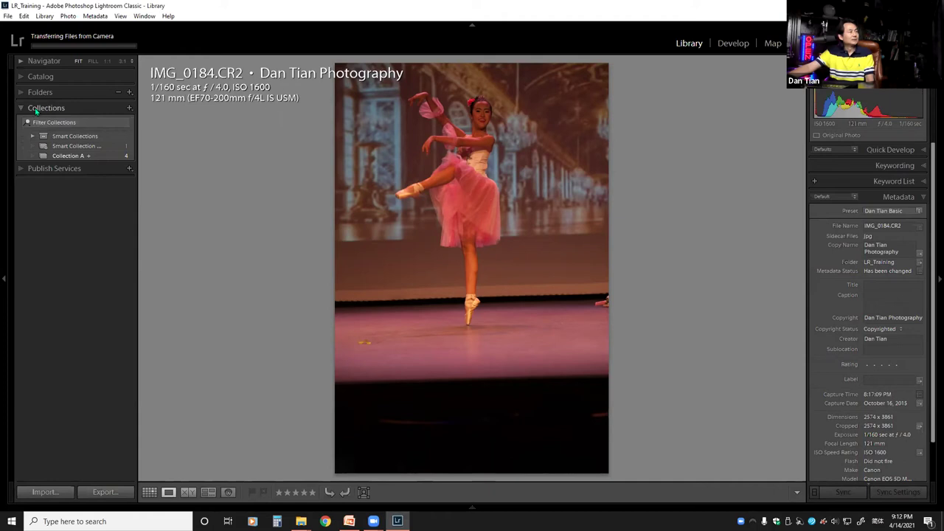
# Collapse the collections list again and bring up the Collections panel's + menu
pyautogui.click(29, 109)
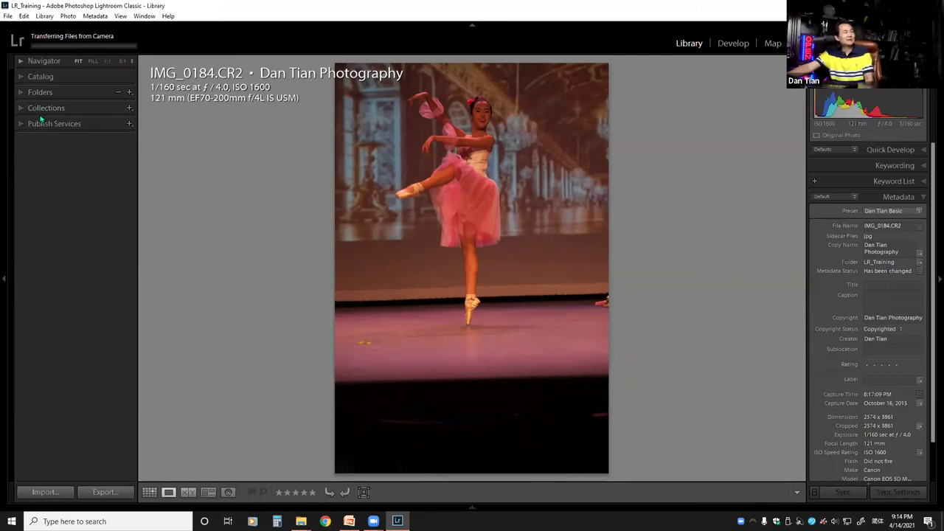
pyautogui.click(129, 109)
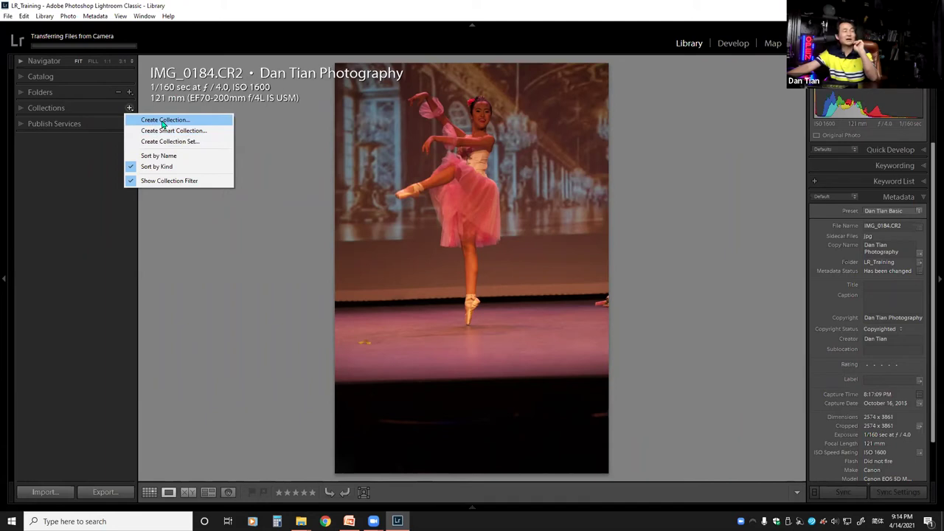
# Reopen the Collections + menu and choose Create Collection
pyautogui.click(85, 159)
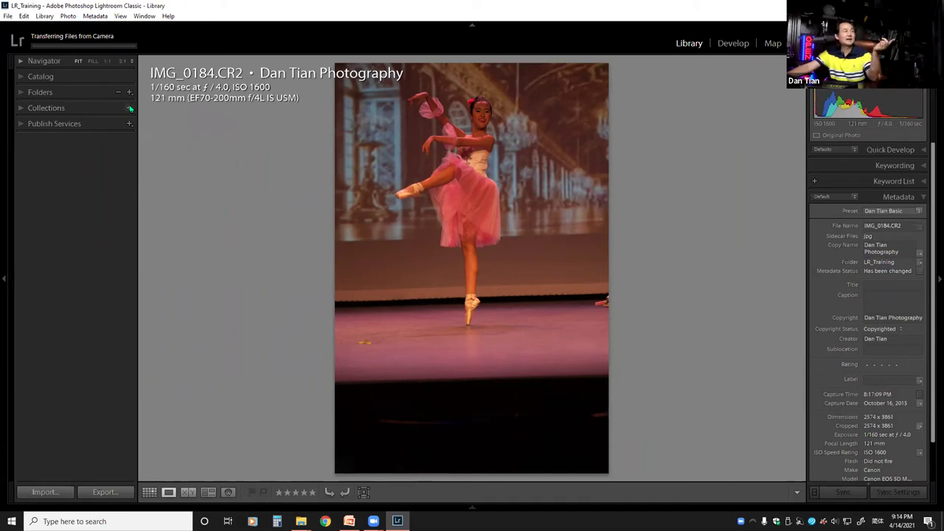
pyautogui.click(130, 109)
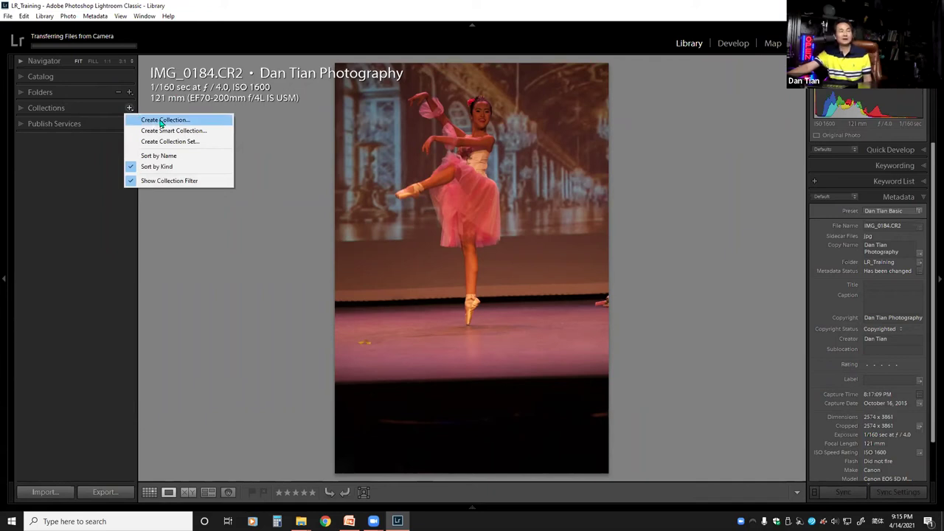
pyautogui.click(160, 120)
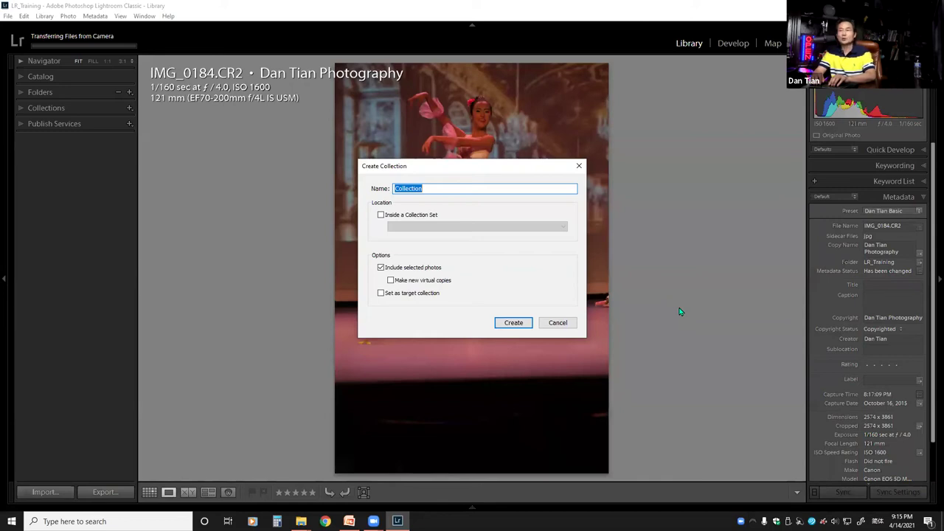
# Replace the default name with 风光照片, entered via pinyin, keeping selected photos included
pyautogui.write('l')
pyautogui.press('BackSpace')
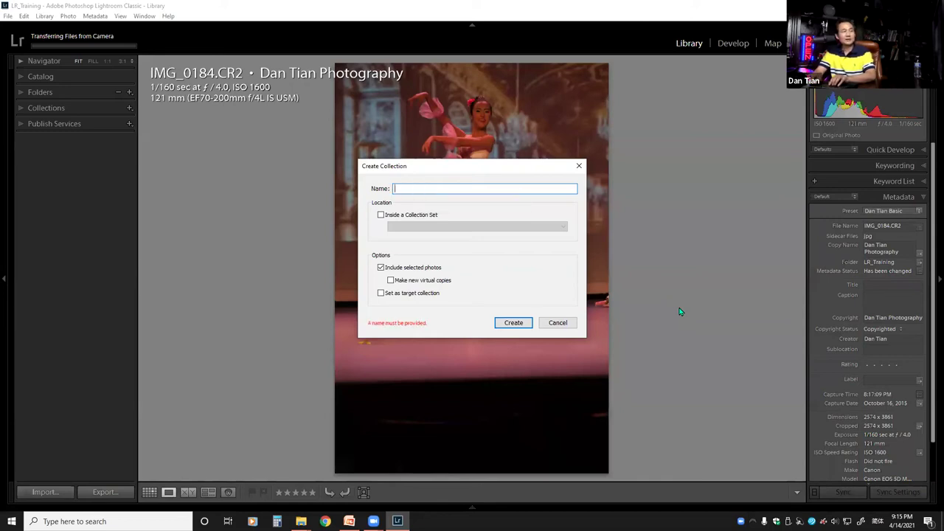
pyautogui.write('f guang')
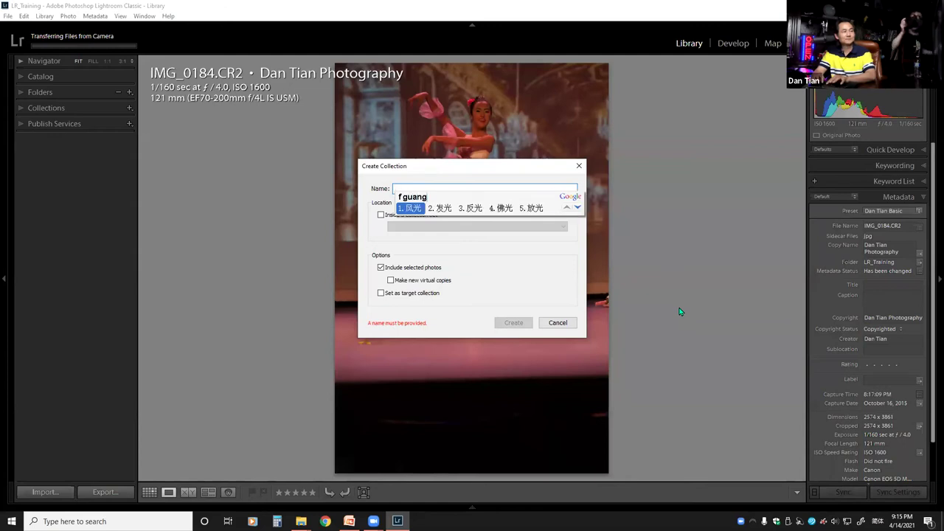
pyautogui.press('space')
pyautogui.write('zhaopian')
pyautogui.press('space')
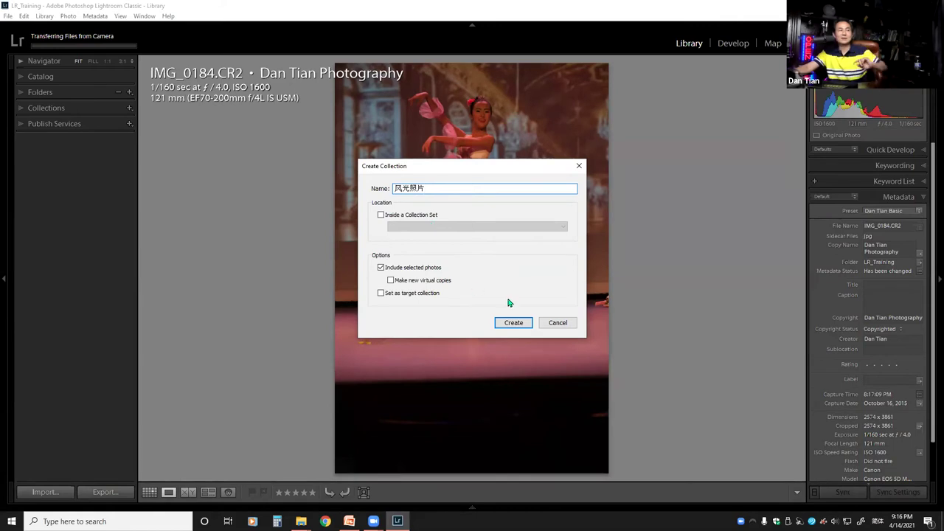
# Confirm creating the 风光照片 collection with the selected dancer photo
pyautogui.click(511, 323)
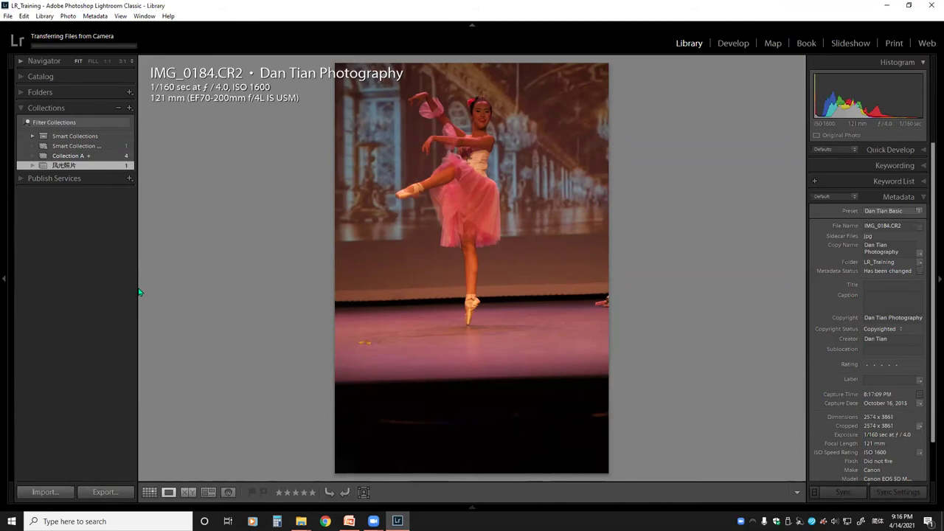
pyautogui.click(130, 109)
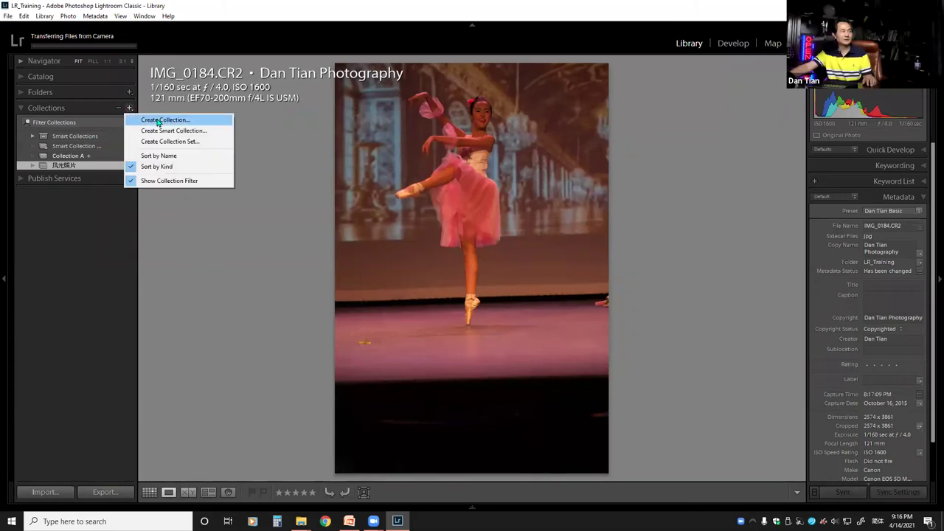
pyautogui.click(158, 120)
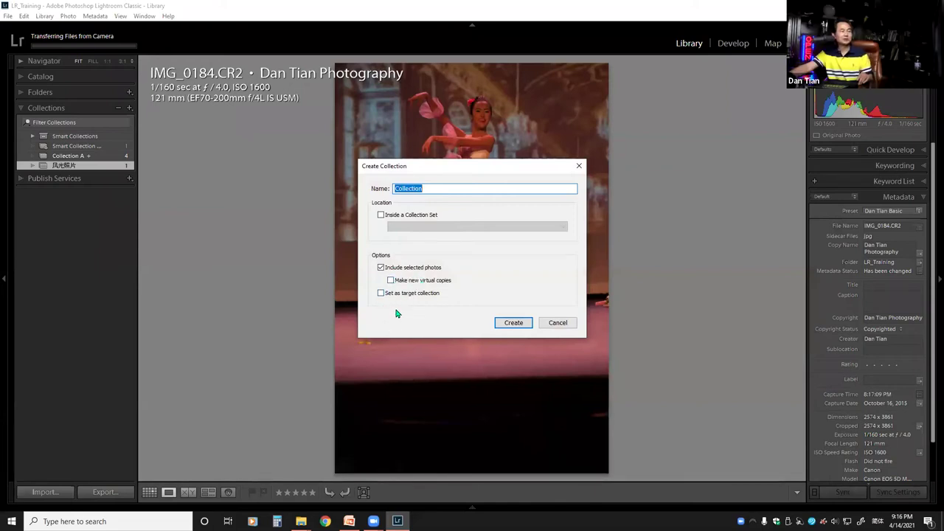
pyautogui.click(557, 323)
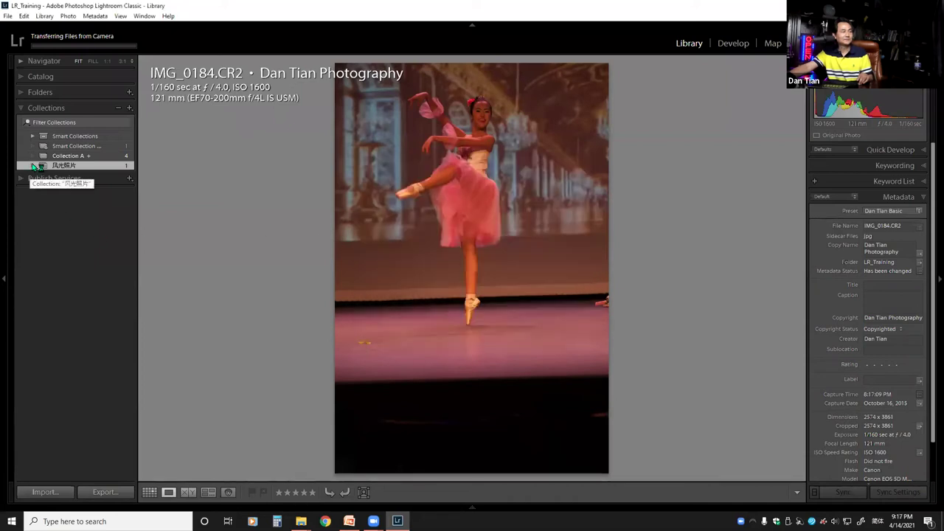
pyautogui.click(149, 492)
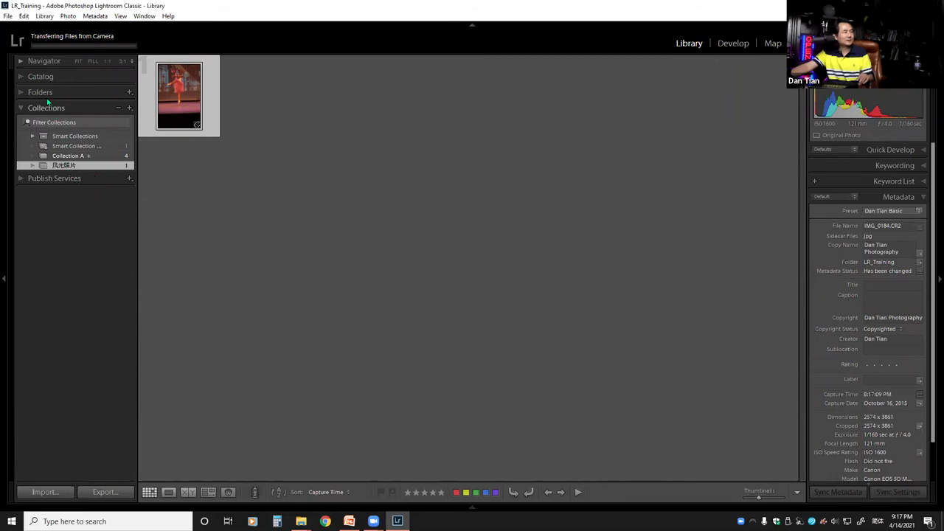
# Expand the Folders panel to show HGST (F:) with its 2021 and LR_Training folders
pyautogui.click(22, 92)
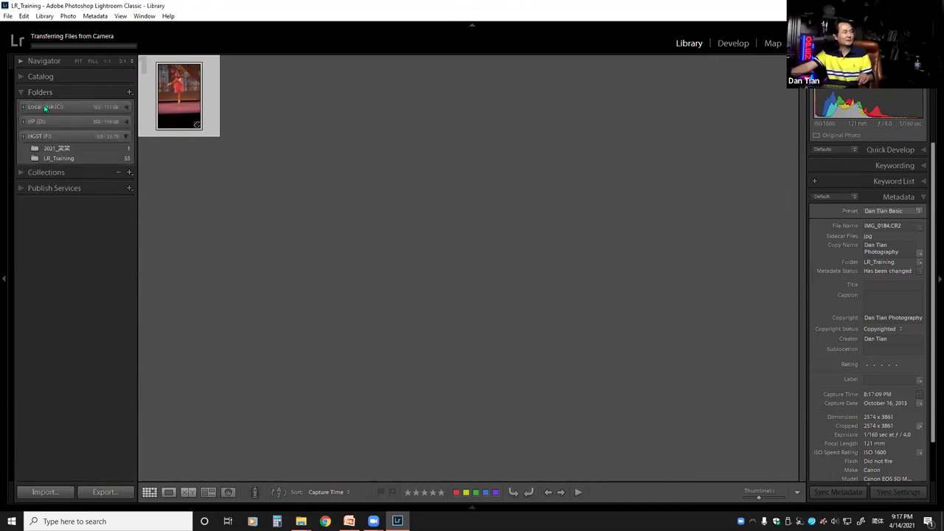
# Show all photos in the LR_Training folder and expand the Collections list
pyautogui.click(87, 158)
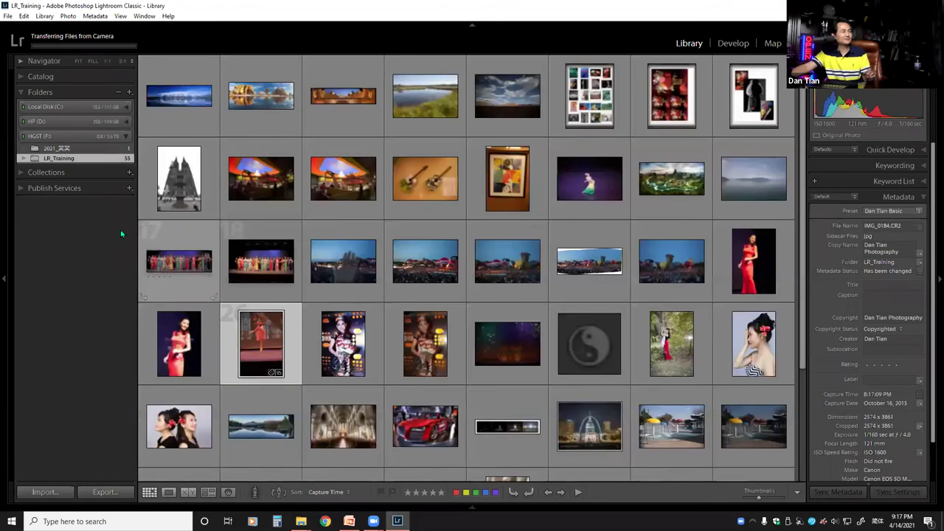
pyautogui.click(18, 173)
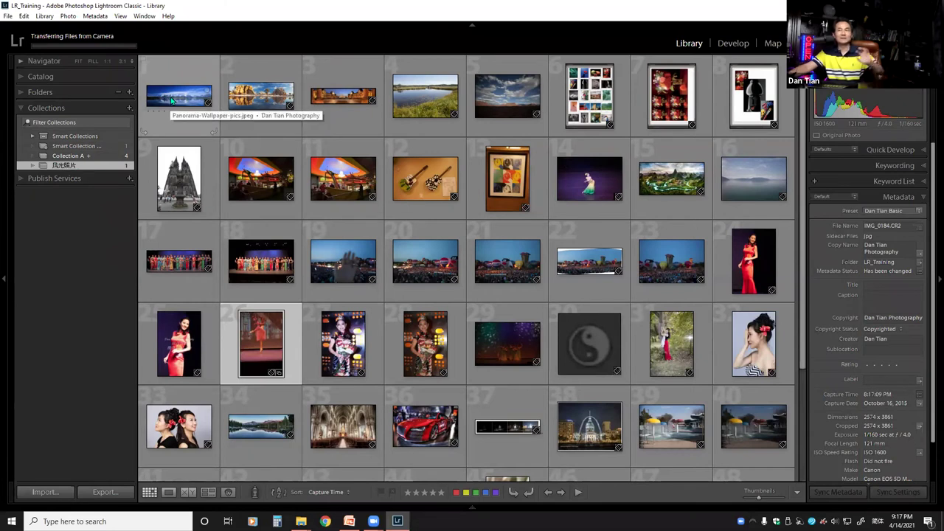
# Drag the first panorama into the 风光照片 collection, bringing it to 2 photos
pyautogui.moveTo(177, 94); pyautogui.dragTo(164, 98)
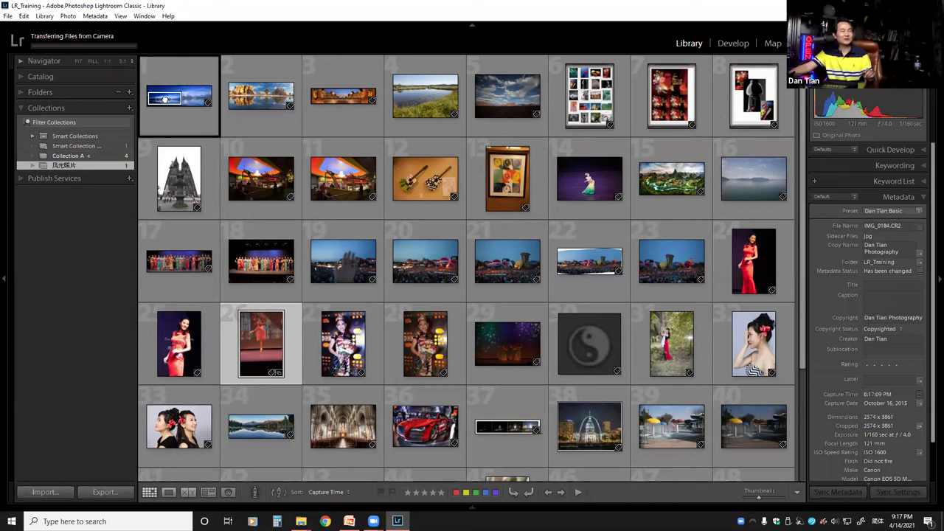
pyautogui.moveTo(164, 98); pyautogui.dragTo(84, 168)
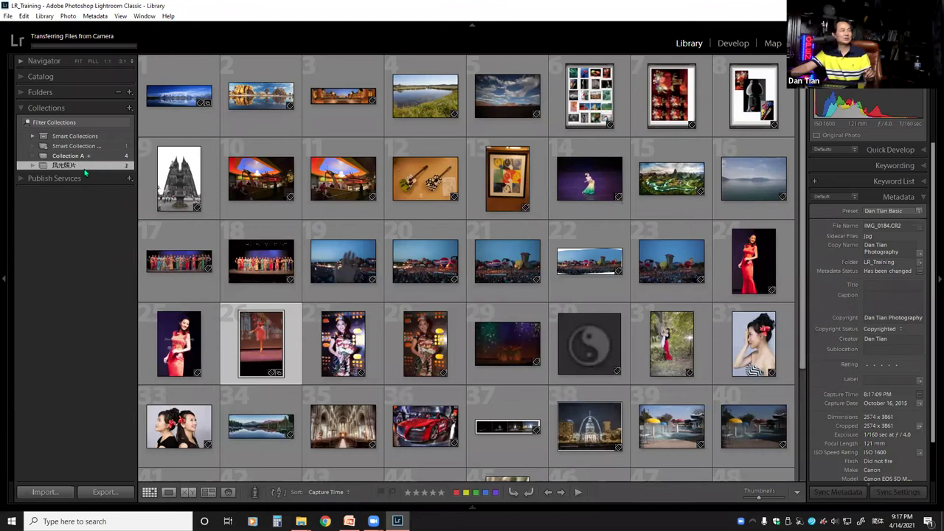
pyautogui.click(273, 98)
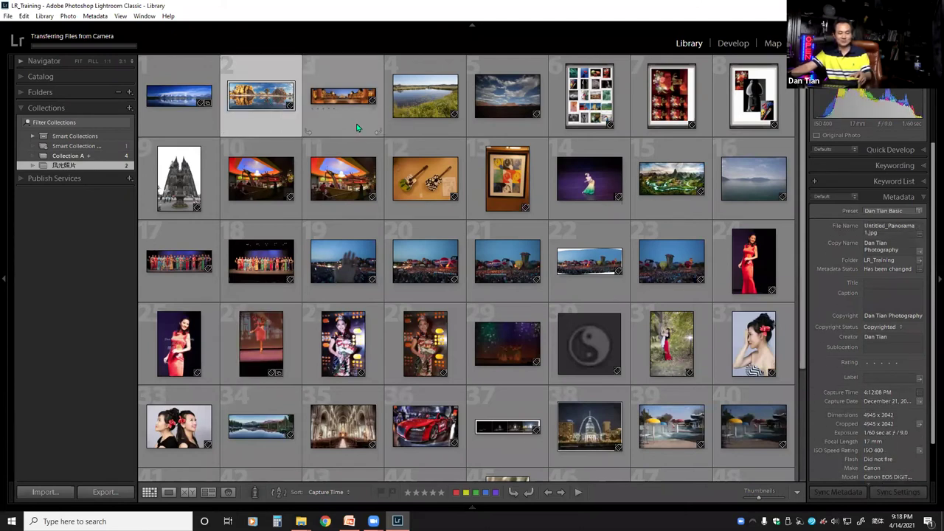
# Select landscape photos 2 through 5 and drag them into 风光照片, making 6 photos
pyautogui.keyDown('shift'); pyautogui.click(513, 76); pyautogui.keyUp('shift')
pyautogui.keyDown('ctrl'); pyautogui.click(665, 166); pyautogui.keyUp('ctrl')
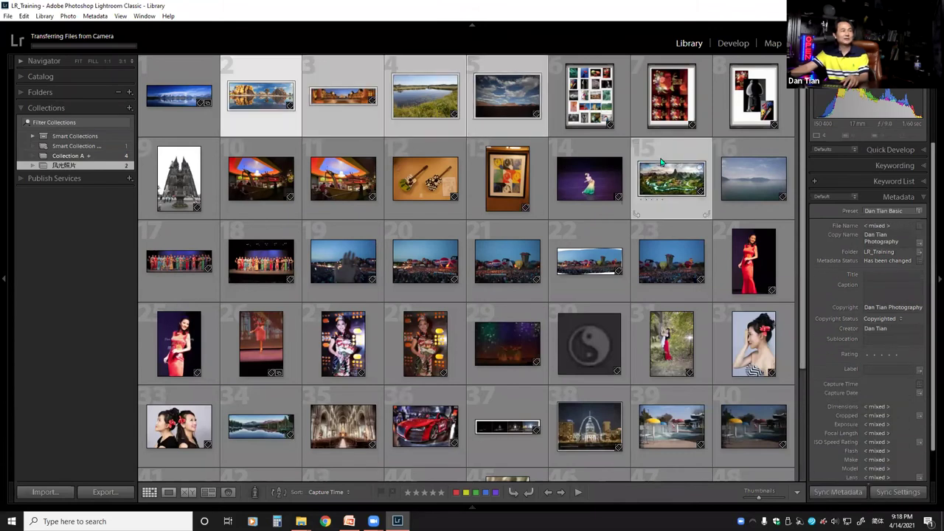
pyautogui.keyDown('ctrl'); pyautogui.click(735, 167); pyautogui.keyUp('ctrl')
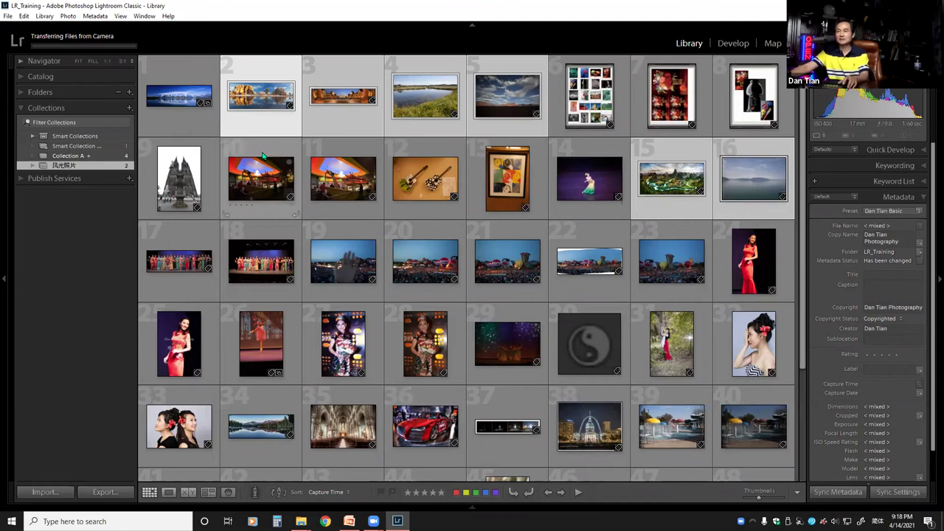
pyautogui.click(242, 72)
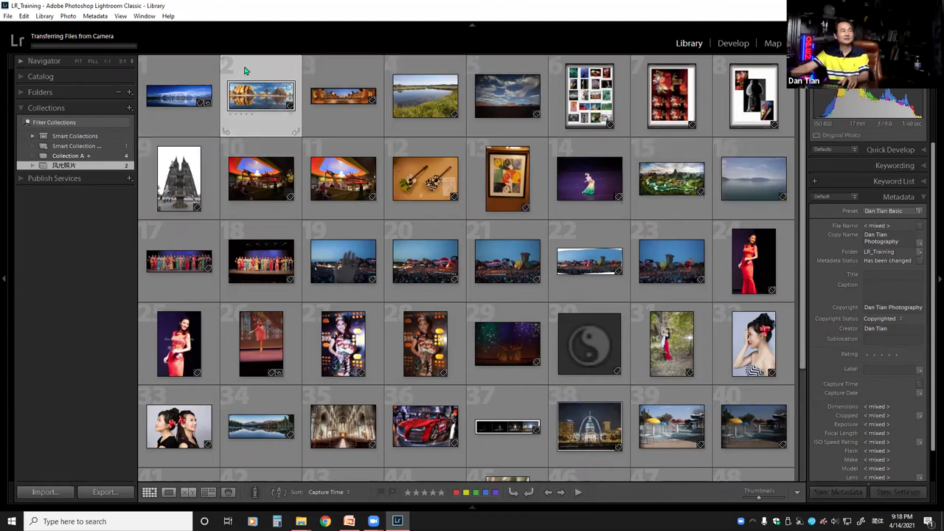
pyautogui.keyDown('shift'); pyautogui.click(498, 71); pyautogui.keyUp('shift')
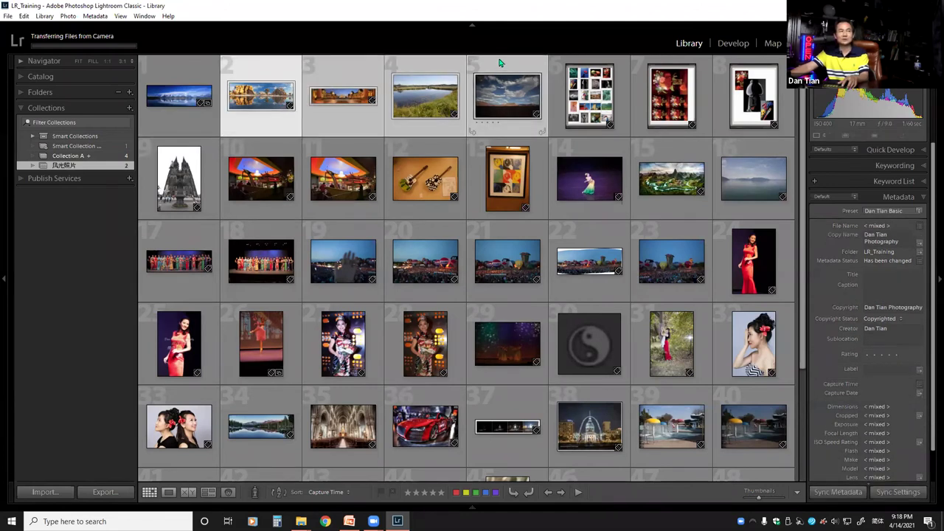
pyautogui.click(417, 74)
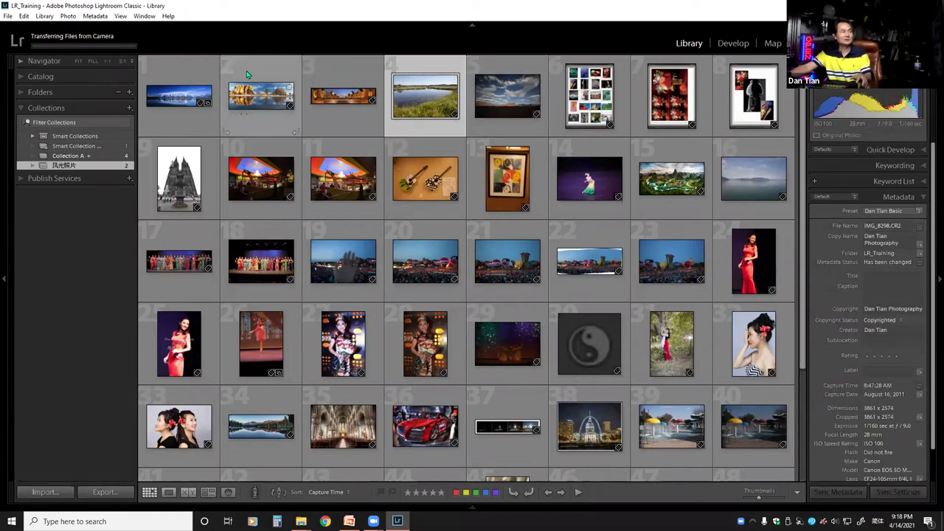
pyautogui.click(247, 75)
pyautogui.keyDown('shift'); pyautogui.click(508, 74); pyautogui.keyUp('shift')
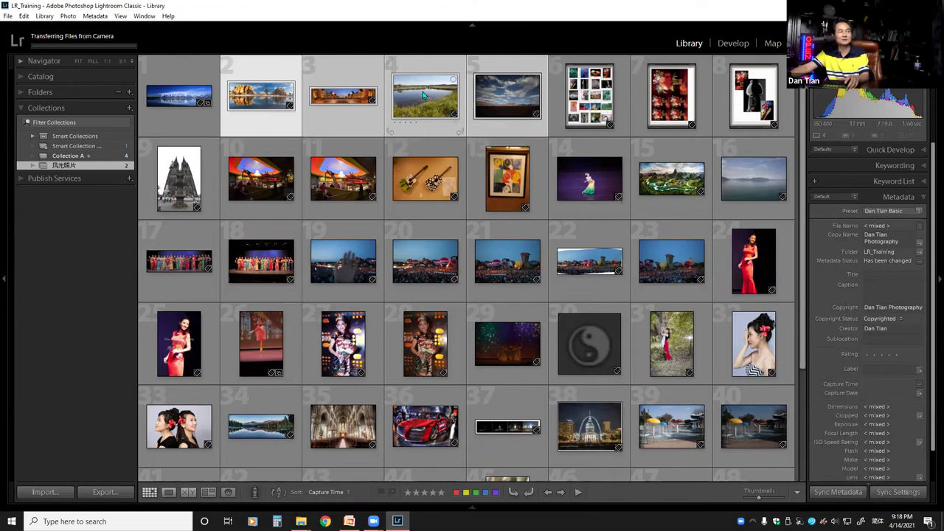
pyautogui.moveTo(418, 102); pyautogui.dragTo(87, 167)
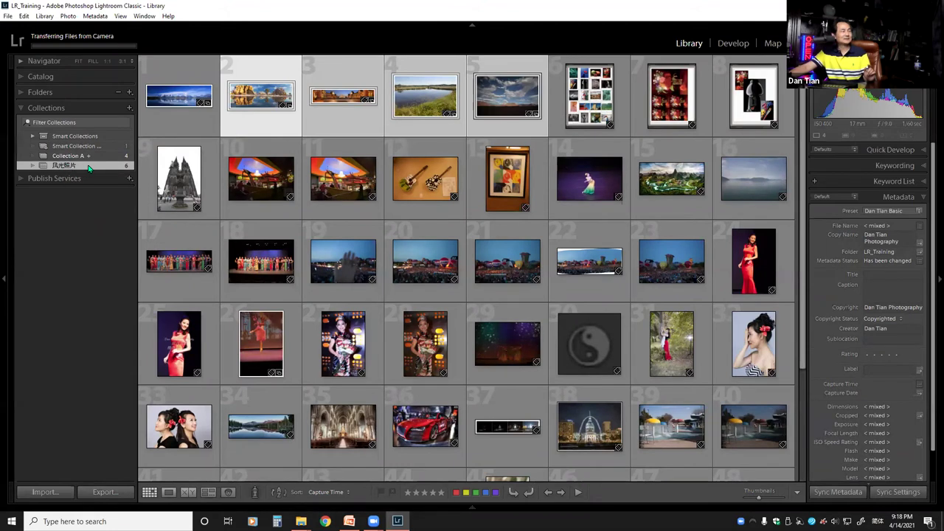
# View Collection A, then switch to the six photos in 风光照片
pyautogui.click(70, 159)
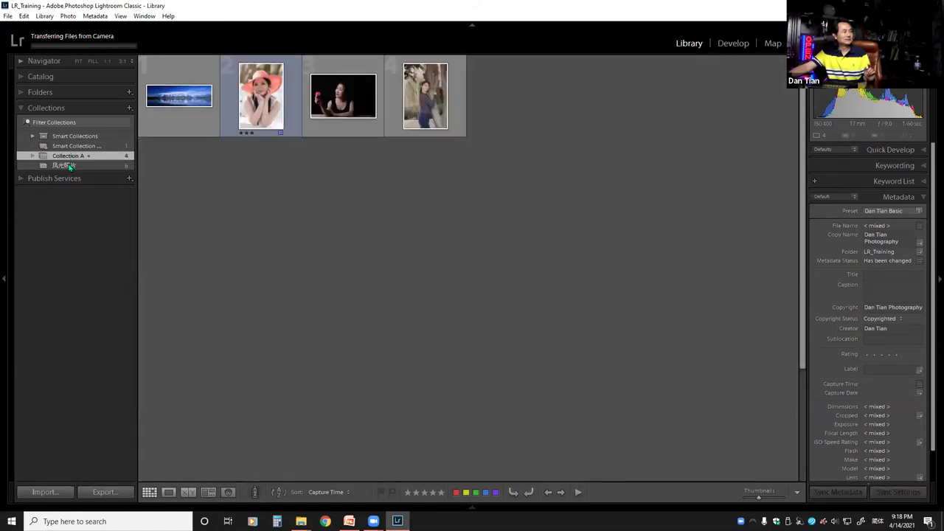
pyautogui.click(69, 166)
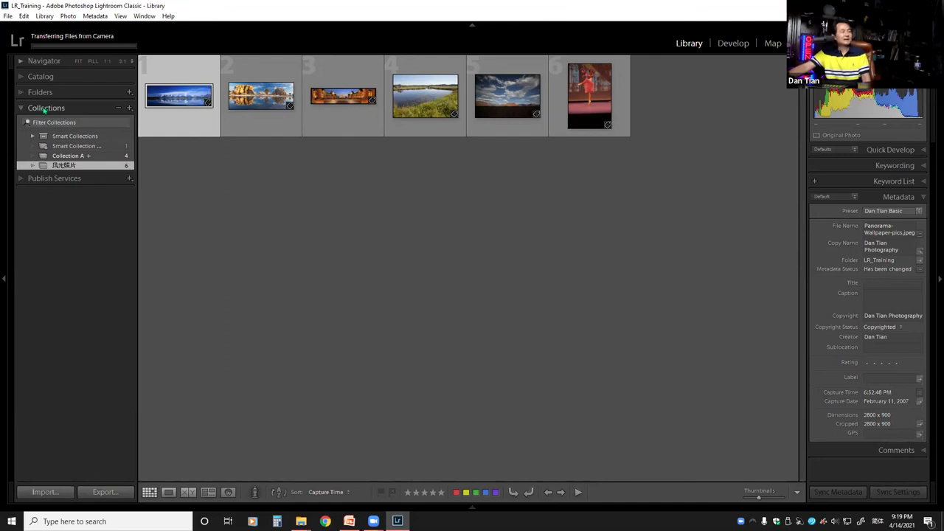
# Create a new smart collection and enter the name 人像三星
pyautogui.click(130, 109)
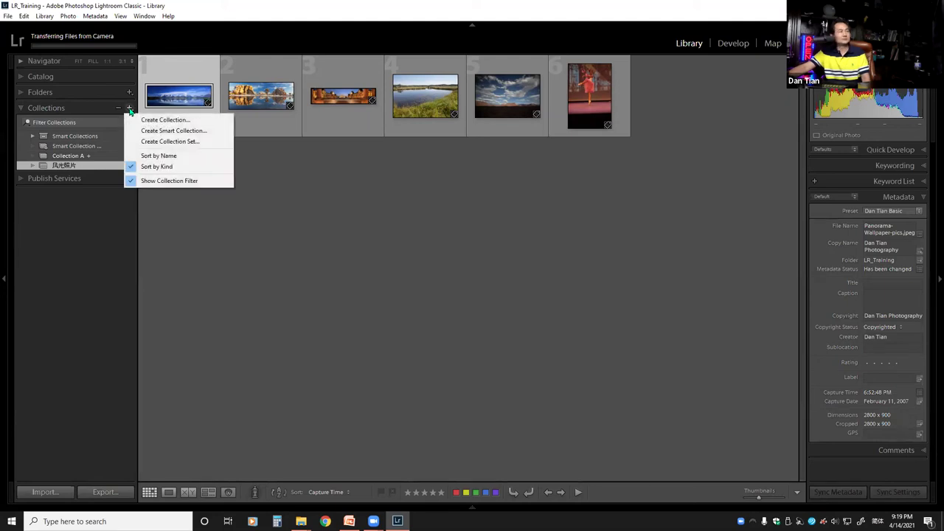
pyautogui.click(160, 134)
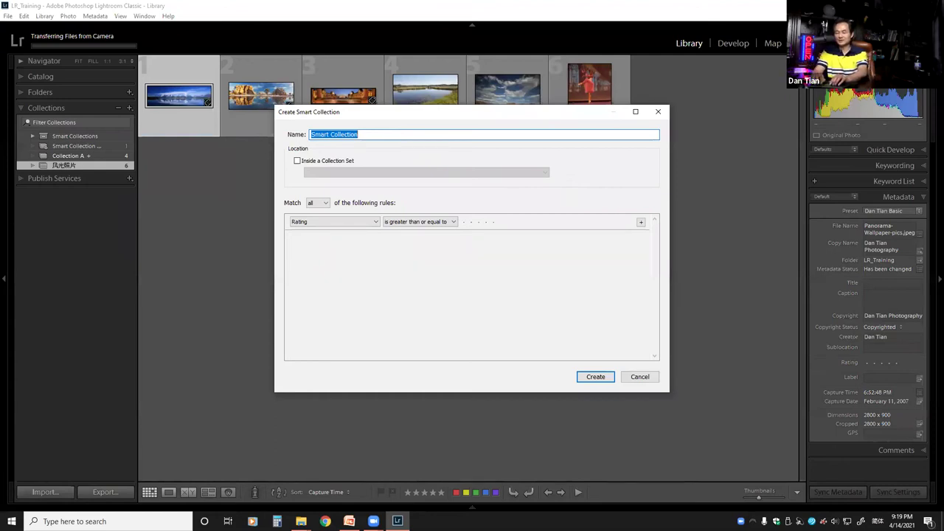
pyautogui.write('r')
pyautogui.press('BackSpace')
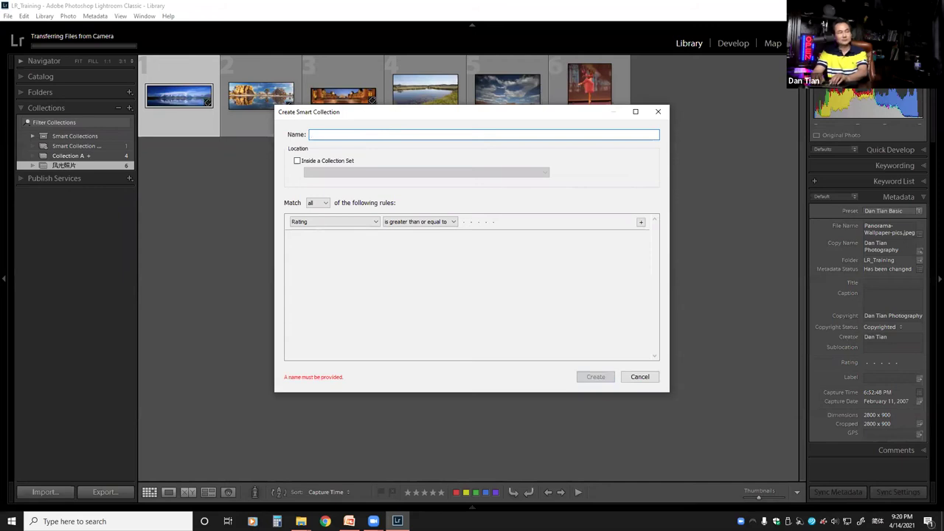
pyautogui.write('r')
pyautogui.press('BackSpace')
pyautogui.write('人像')
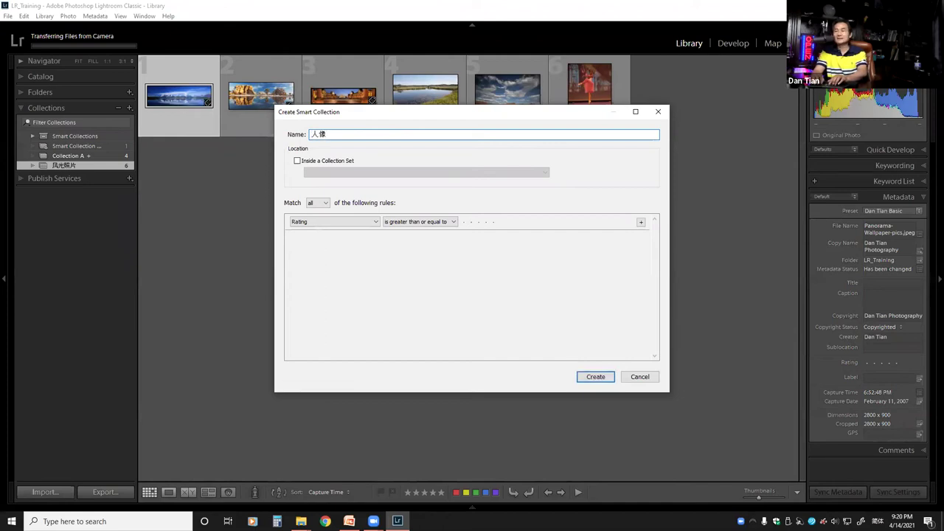
pyautogui.write('三星')
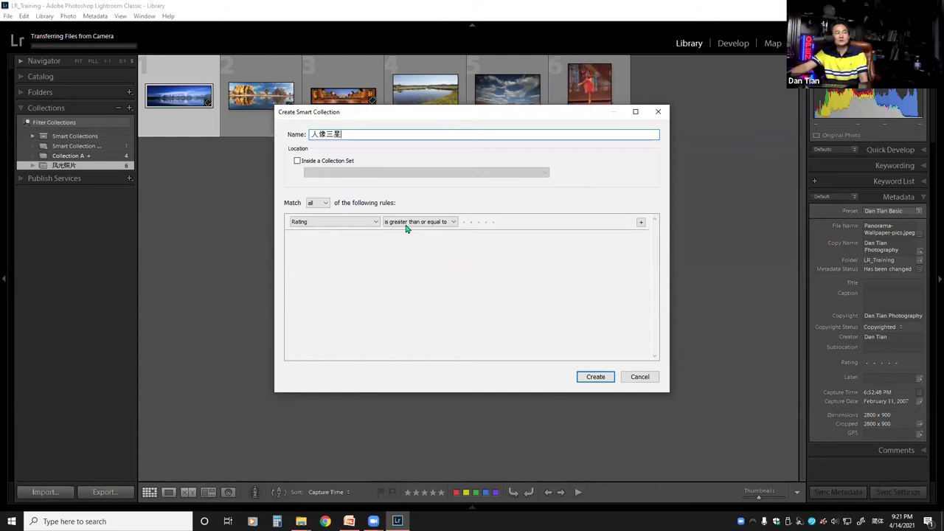
# Set the Rating rule to at least three stars and add a second rule
pyautogui.click(478, 222)
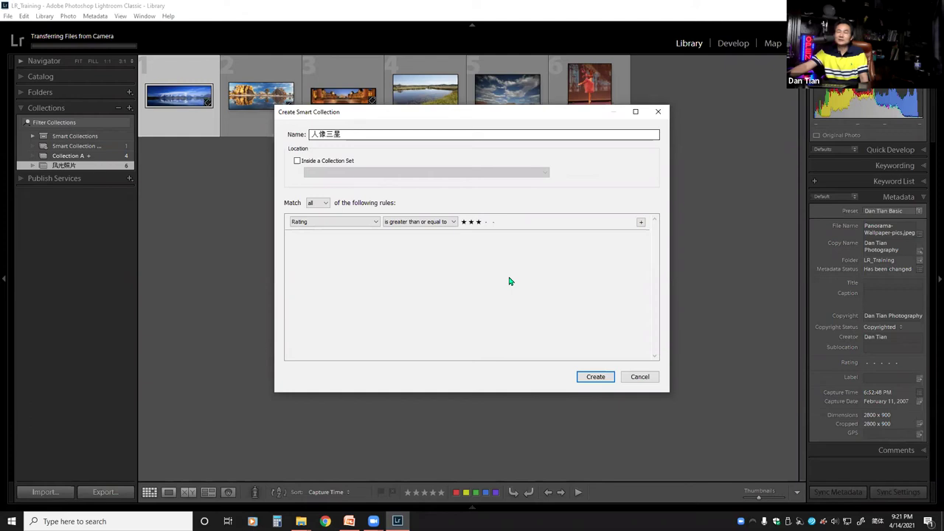
pyautogui.click(640, 223)
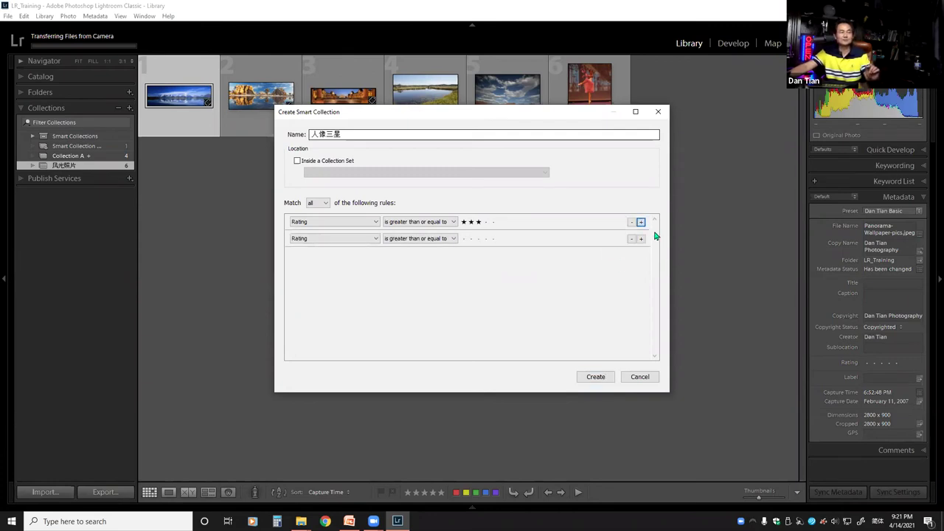
pyautogui.click(375, 241)
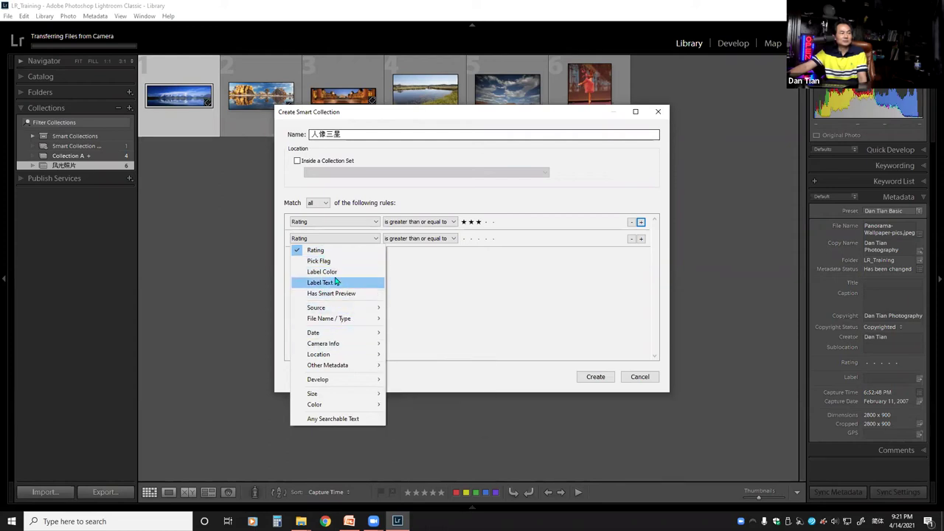
pyautogui.moveTo(333, 320)
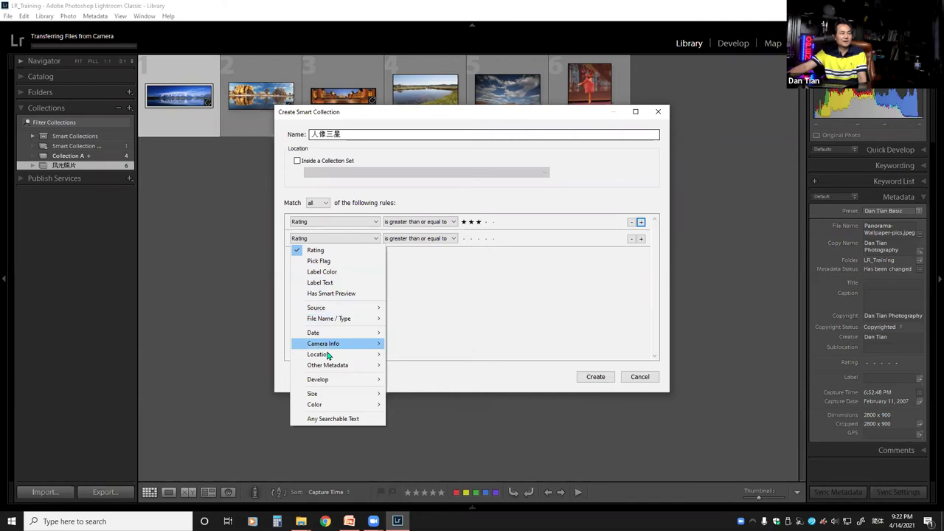
# Set the second rule to Any Searchable Text contains 人像 and create the collection
pyautogui.click(330, 422)
pyautogui.click(470, 238)
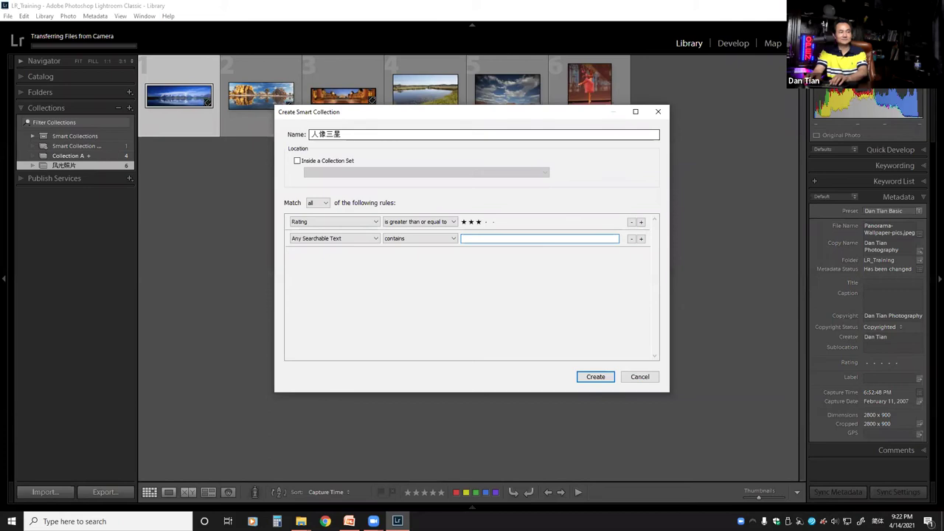
pyautogui.write('人像')
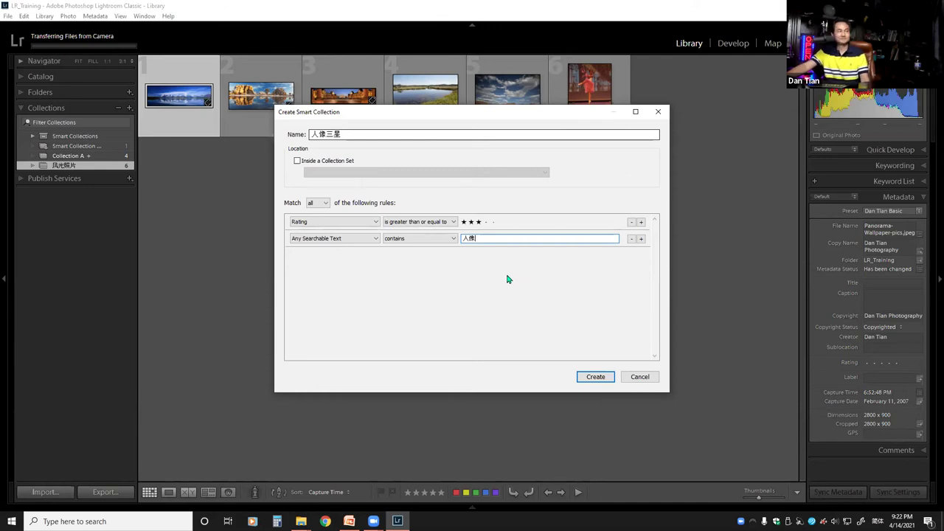
pyautogui.click(594, 377)
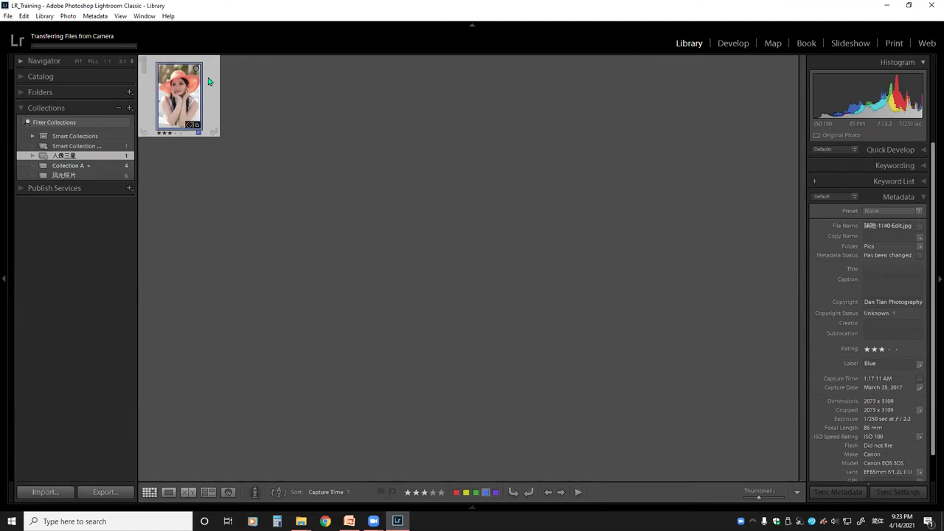
# Expand the Folders panel and show the 55 photos of LR_Training
pyautogui.moveTo(213, 88)
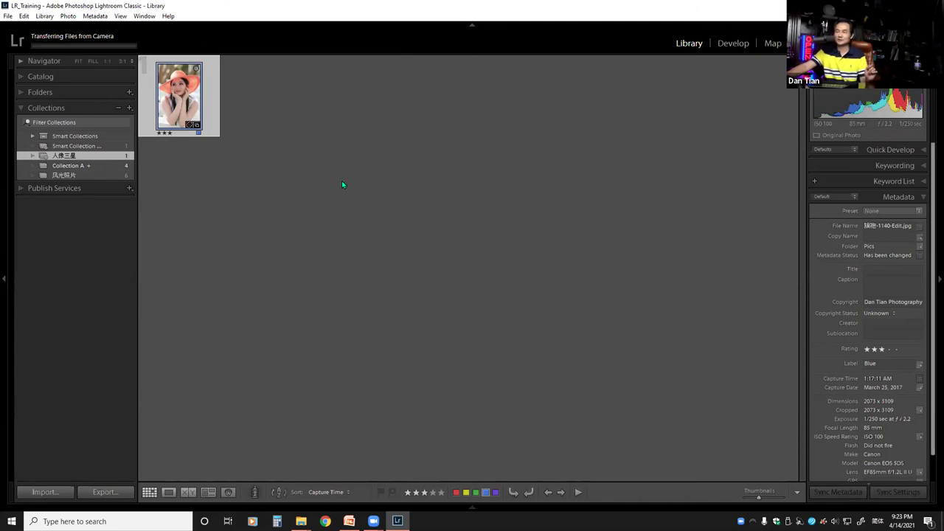
pyautogui.moveTo(179, 97)
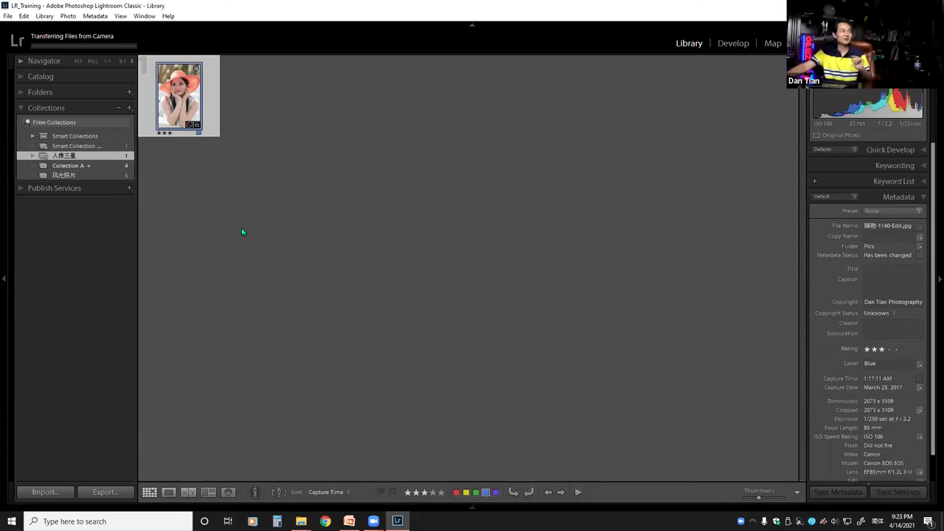
pyautogui.click(26, 93)
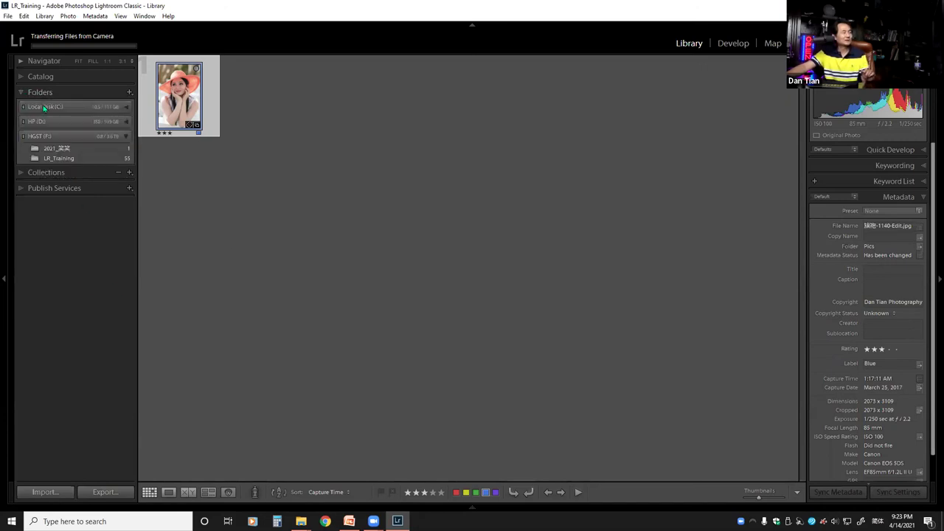
pyautogui.click(61, 164)
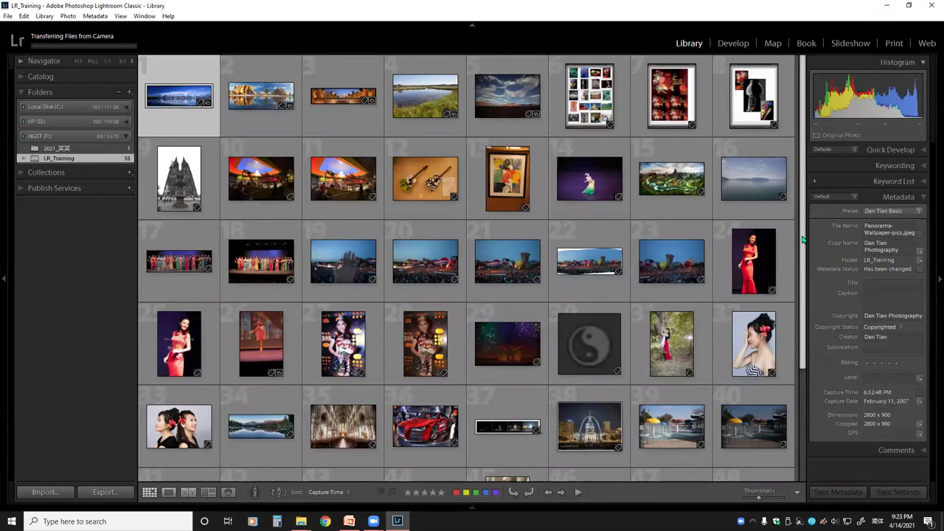
# Scroll the grid down and select photo 32, the portrait with a red hair flower
pyautogui.moveTo(804, 244); pyautogui.dragTo(800, 303)
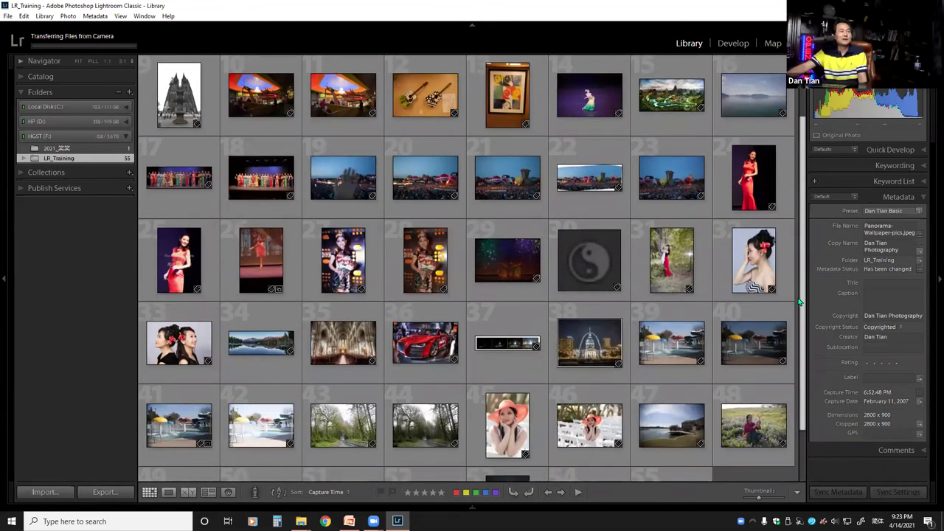
pyautogui.moveTo(800, 302); pyautogui.dragTo(800, 311)
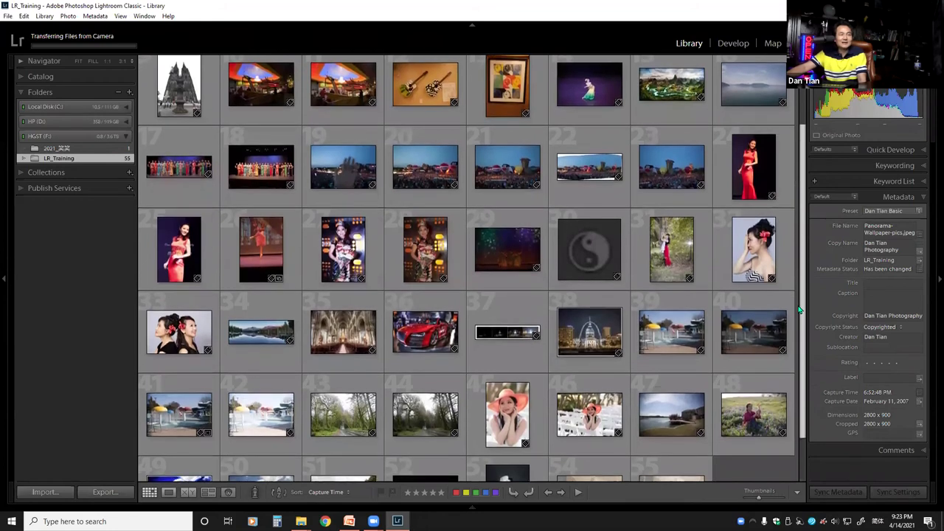
pyautogui.click(754, 270)
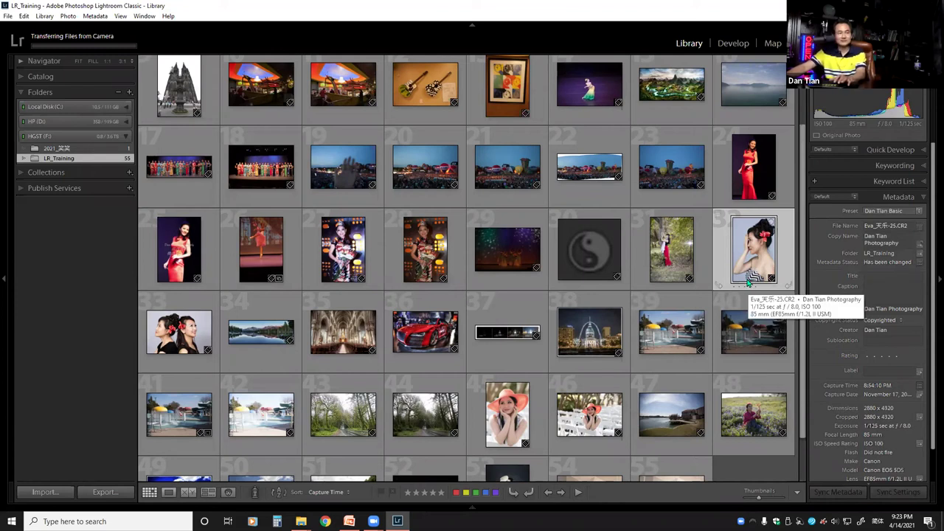
# View Eva_天乐-25.CR2 full size, rate it three stars, and show its keywords
pyautogui.doubleClick(748, 279)
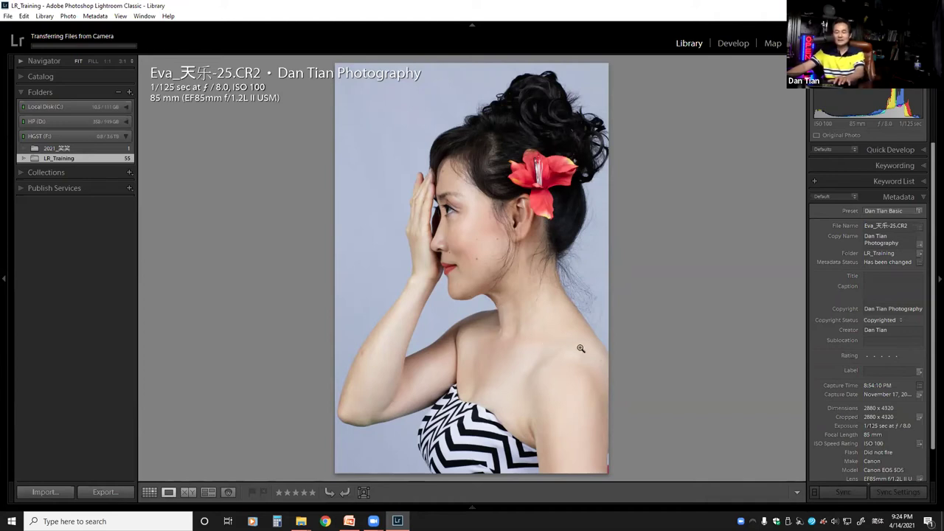
pyautogui.press('3')
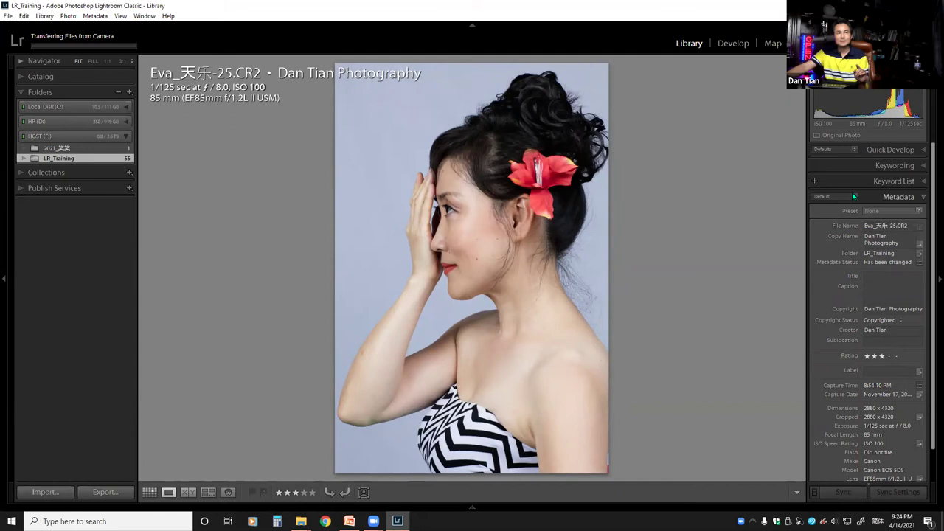
pyautogui.click(913, 167)
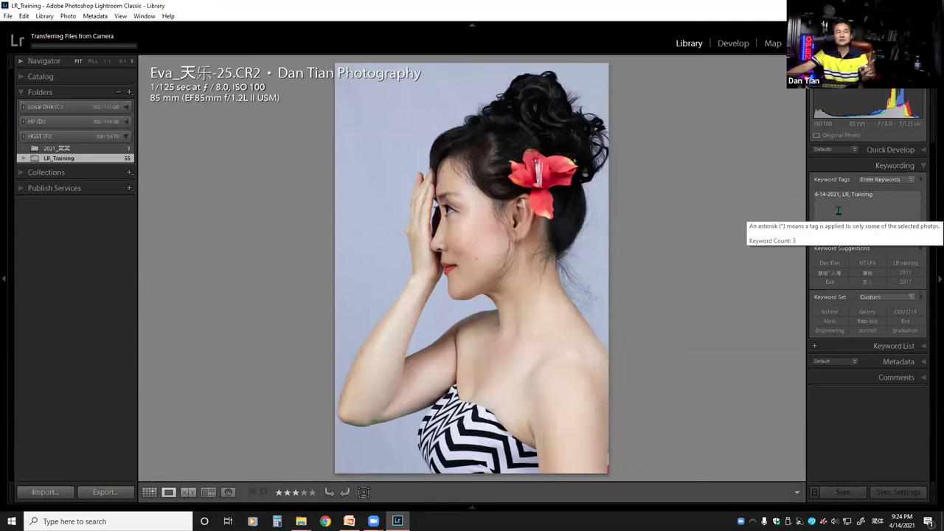
# Add the keyword 人像 to the Eva portrait's Keyword Tags using Pinyin input
pyautogui.click(873, 194)
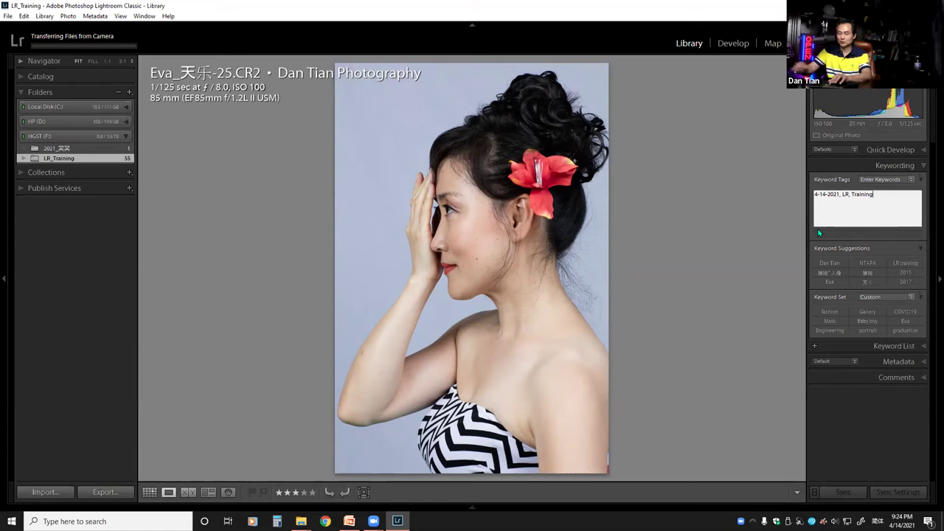
pyautogui.write(', ')
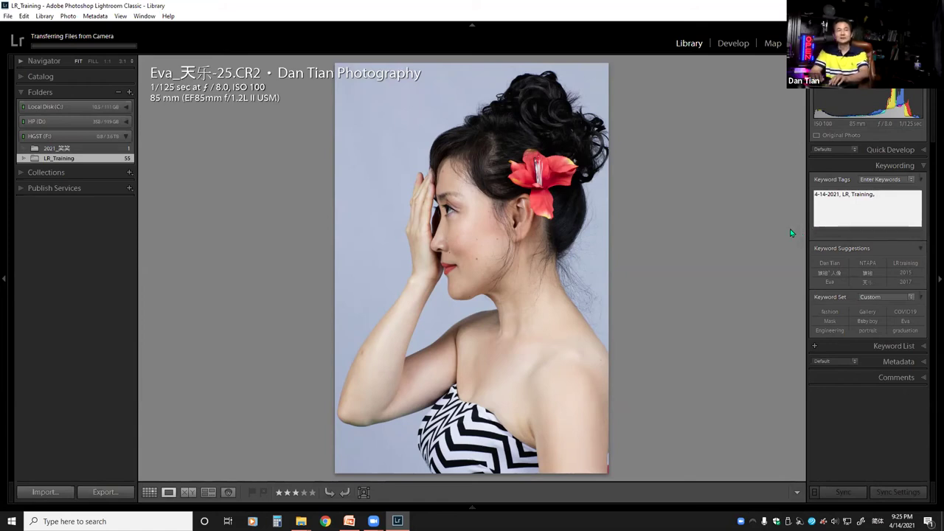
pyautogui.write('rx')
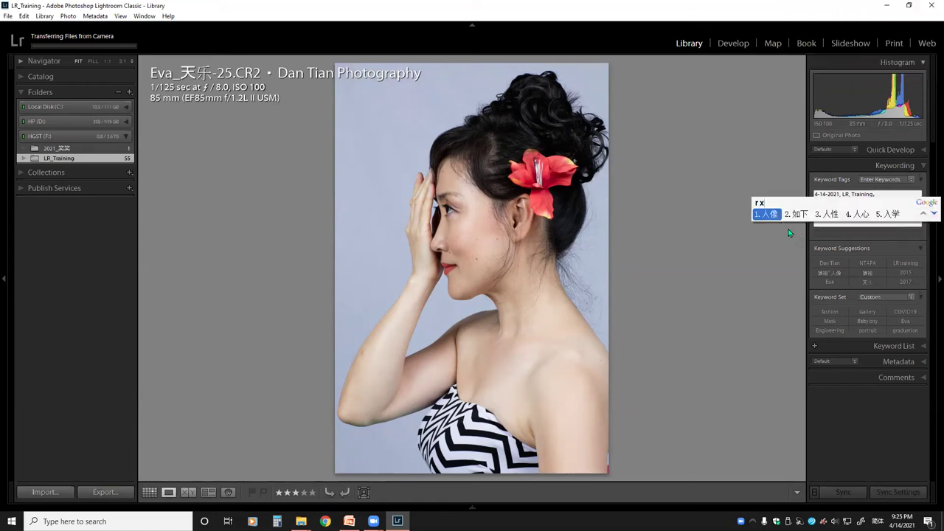
pyautogui.press('space')
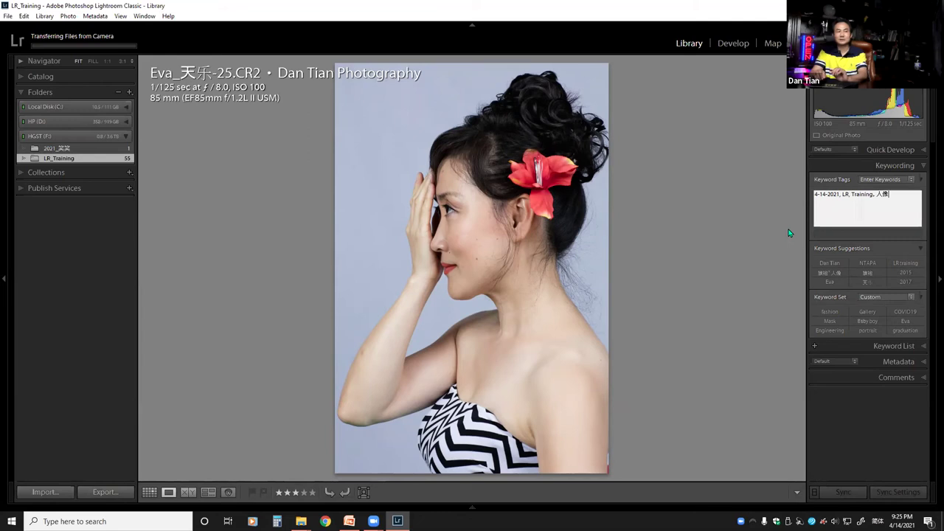
pyautogui.press('Return')
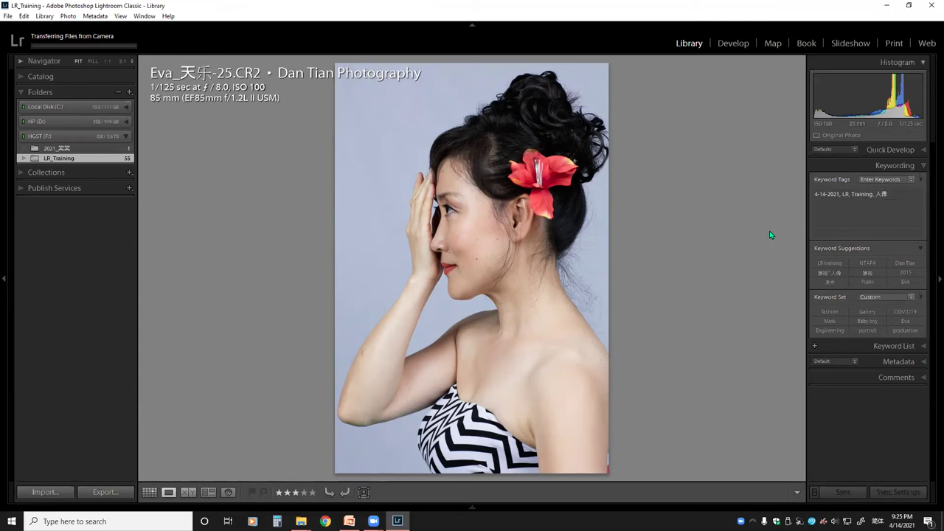
# Reopen the keyword tags, keep Chinese (Simplified) input selected, and finish editing
pyautogui.click(889, 193)
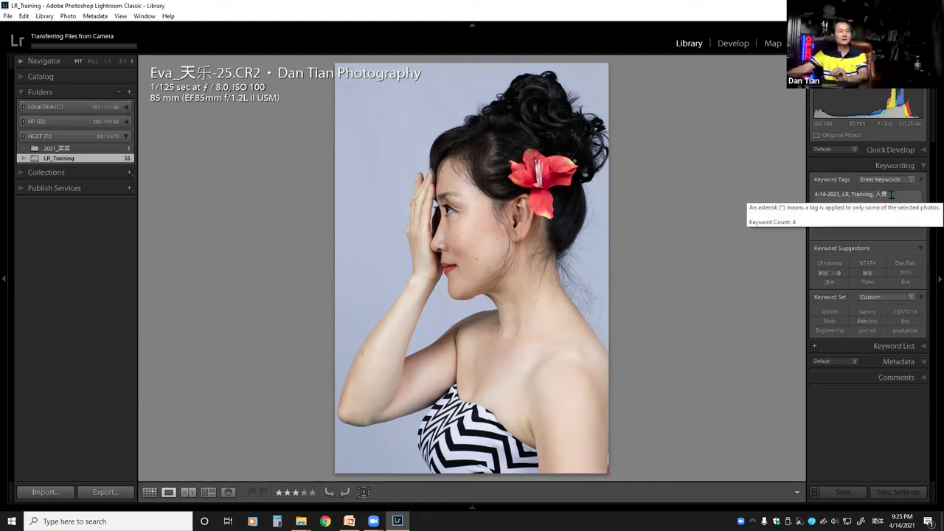
pyautogui.click(897, 199)
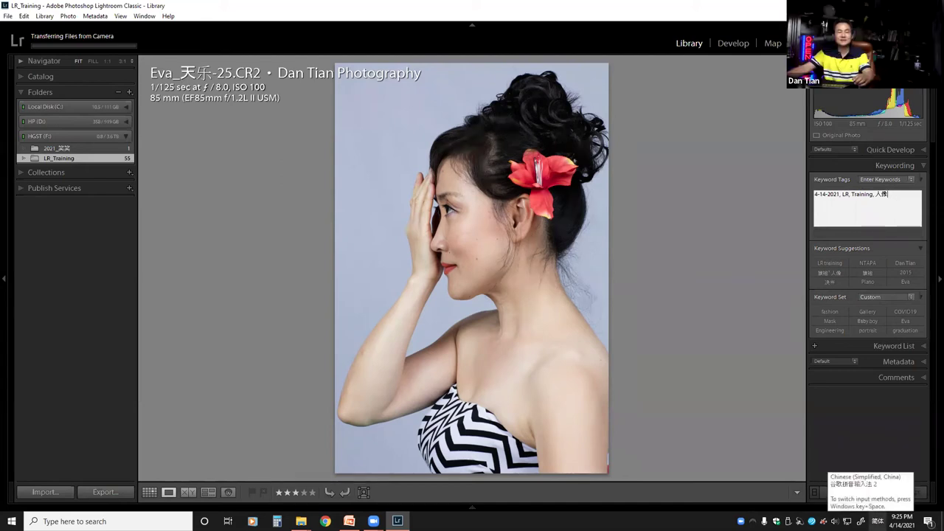
pyautogui.click(878, 520)
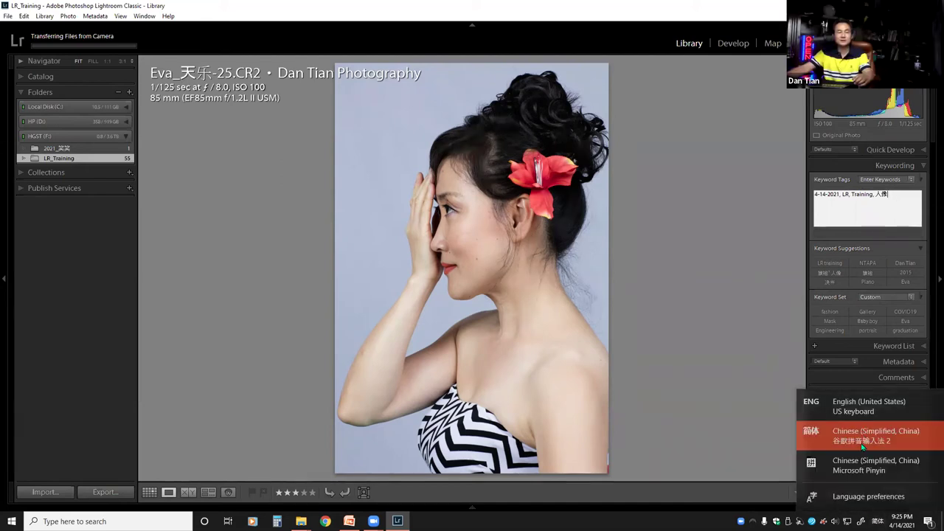
pyautogui.click(859, 440)
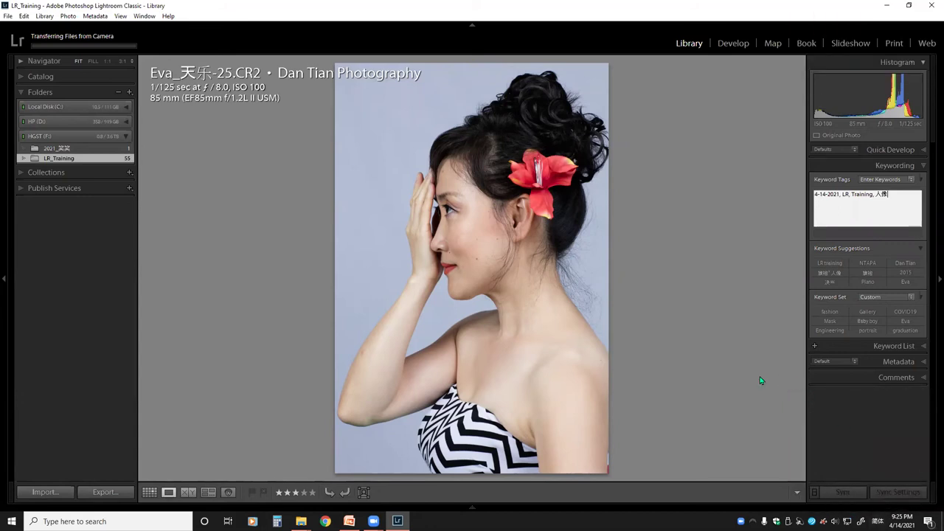
pyautogui.press('Return')
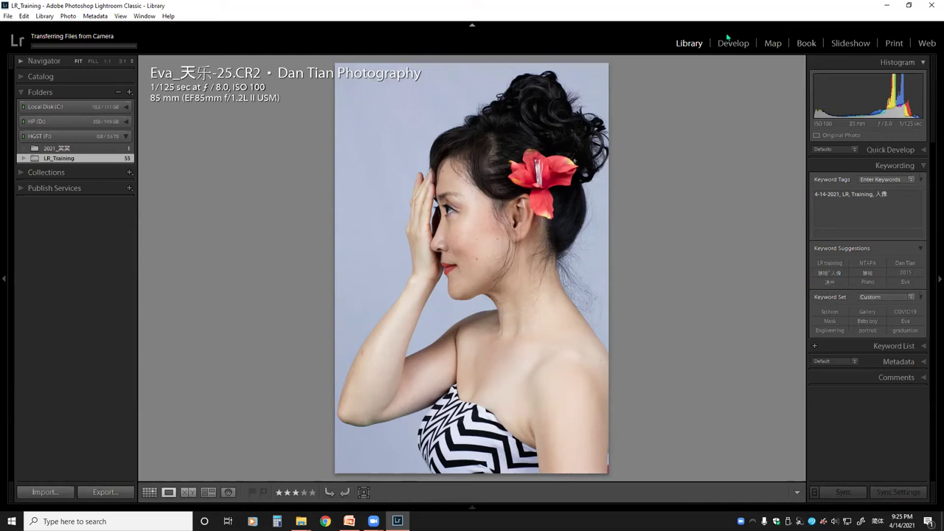
pyautogui.click(917, 168)
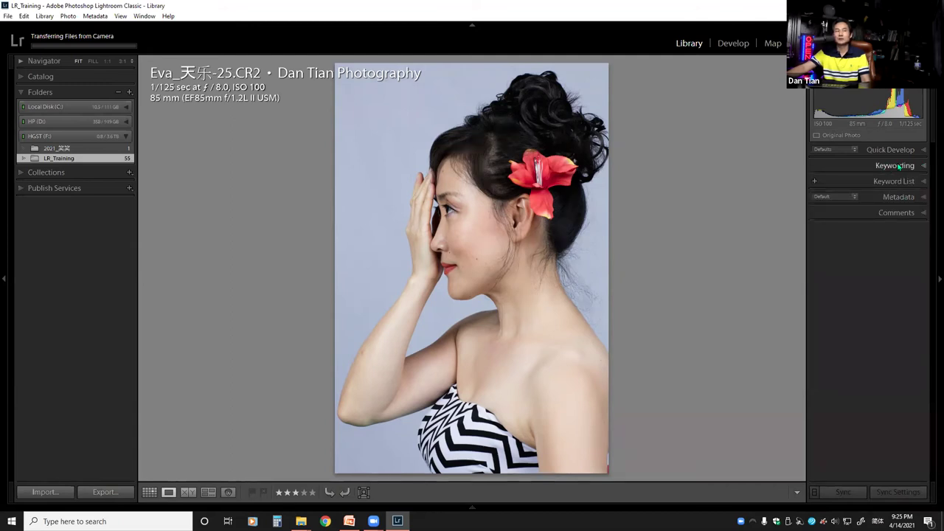
pyautogui.click(896, 166)
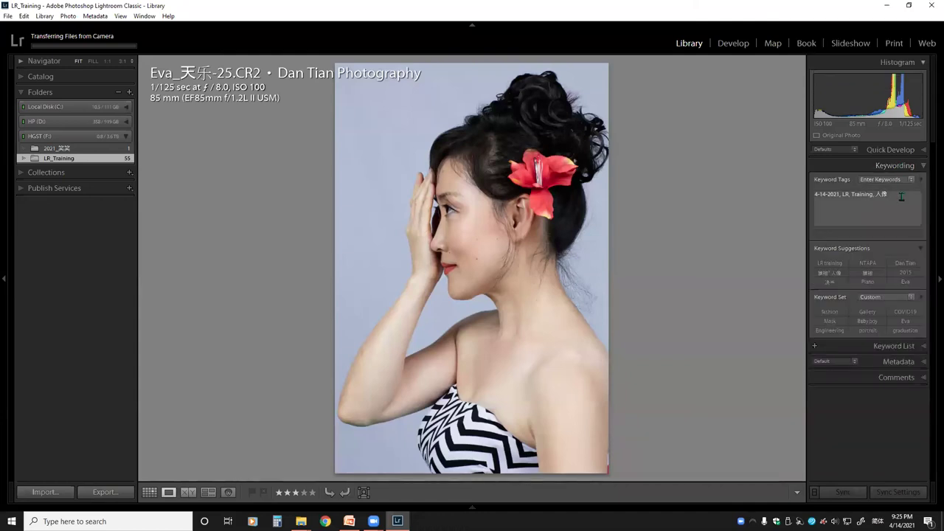
pyautogui.click(898, 197)
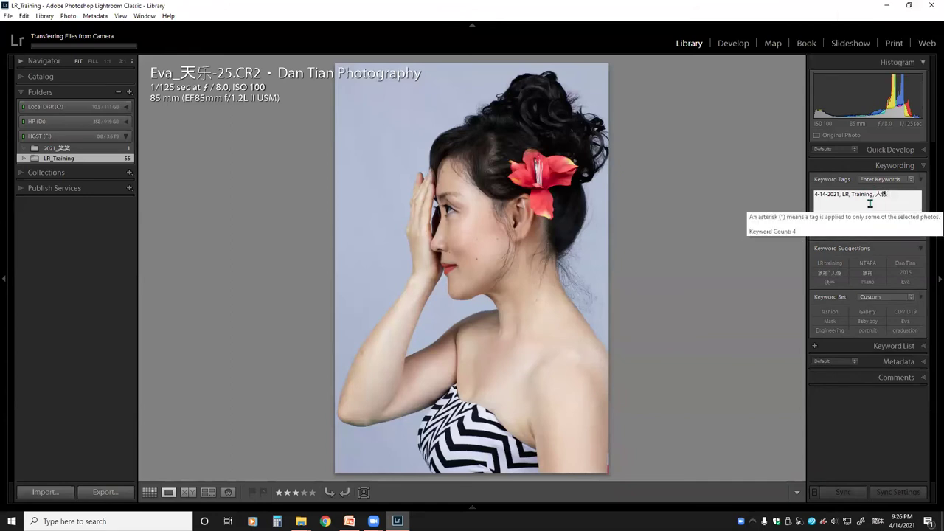
pyautogui.moveTo(873, 196); pyautogui.dragTo(627, 266)
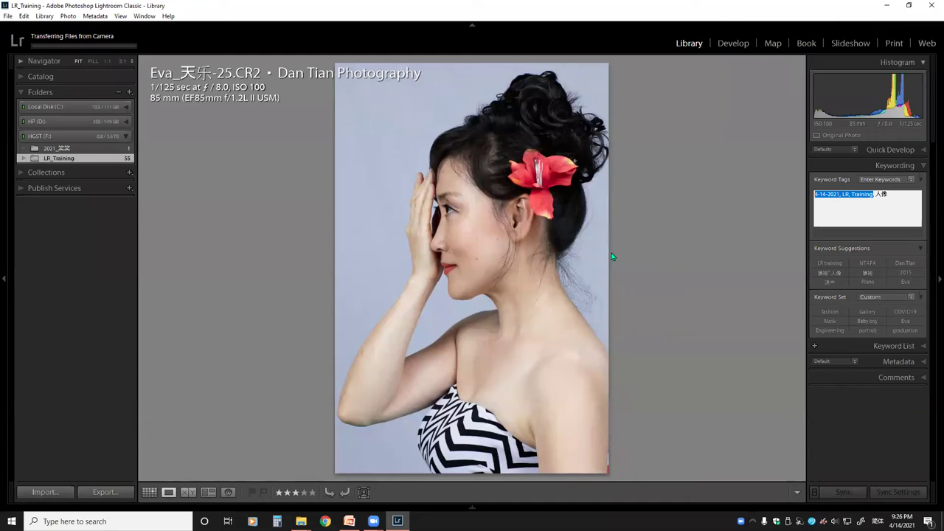
pyautogui.click(721, 225)
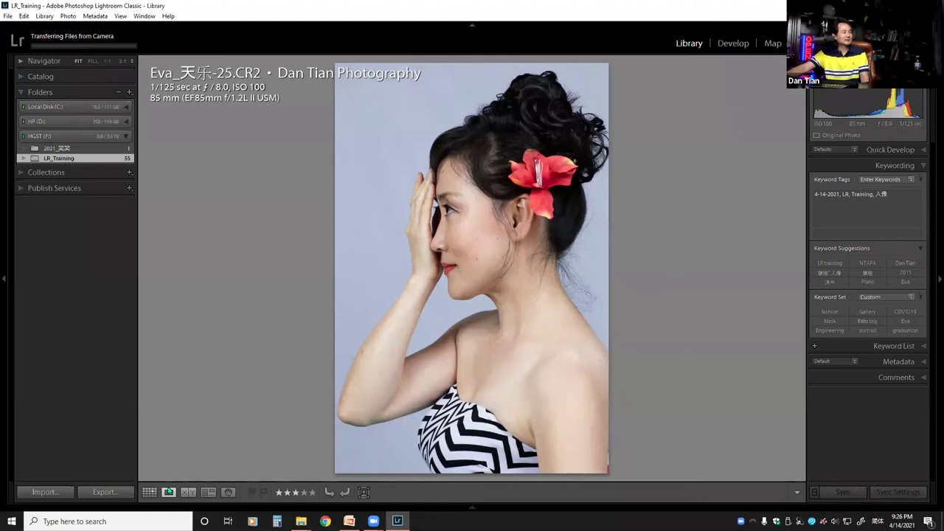
# Switch to Grid view and open the hat portrait 旗袍-1140-Edit.jpg in Loupe view
pyautogui.press('g')
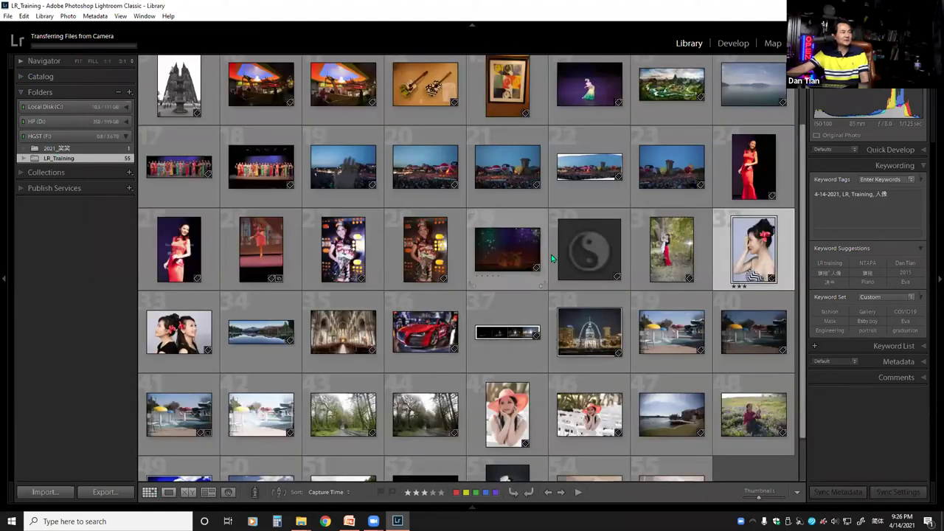
pyautogui.scroll(-2, 510, 344)
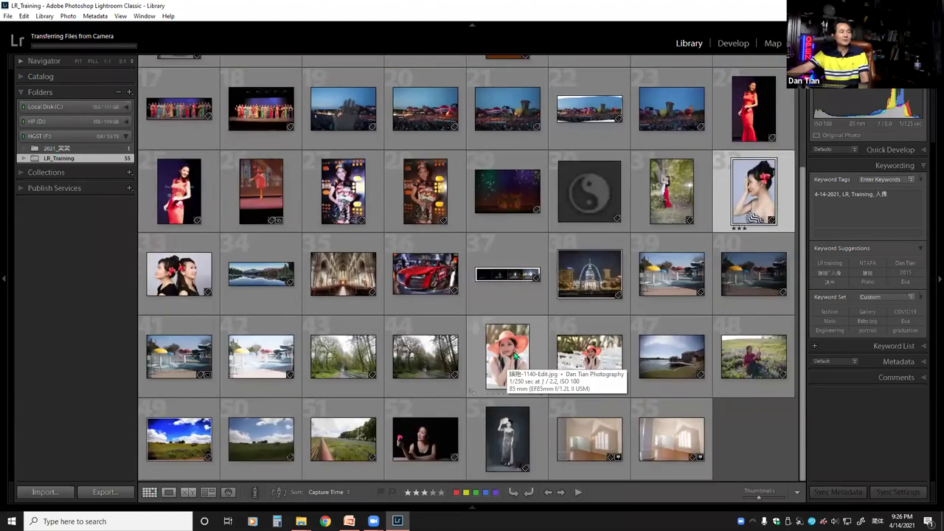
pyautogui.doubleClick(516, 356)
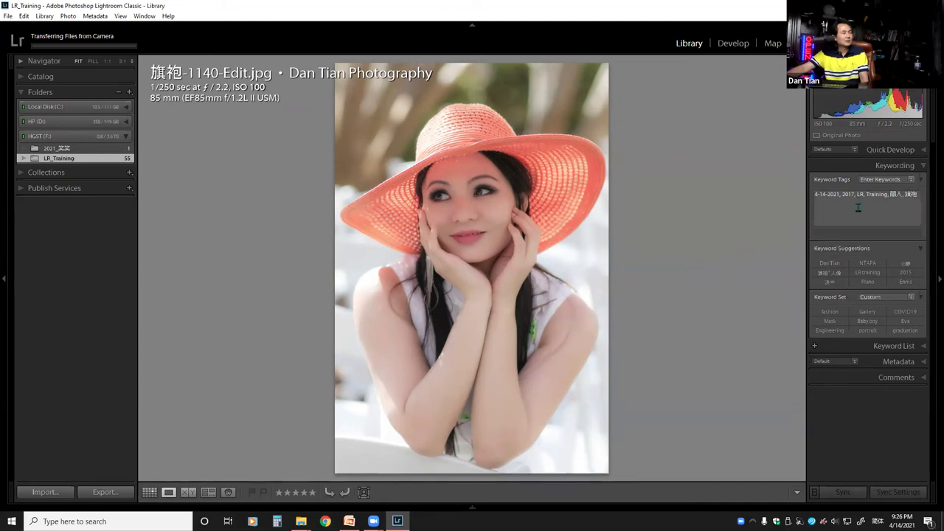
pyautogui.click(20, 173)
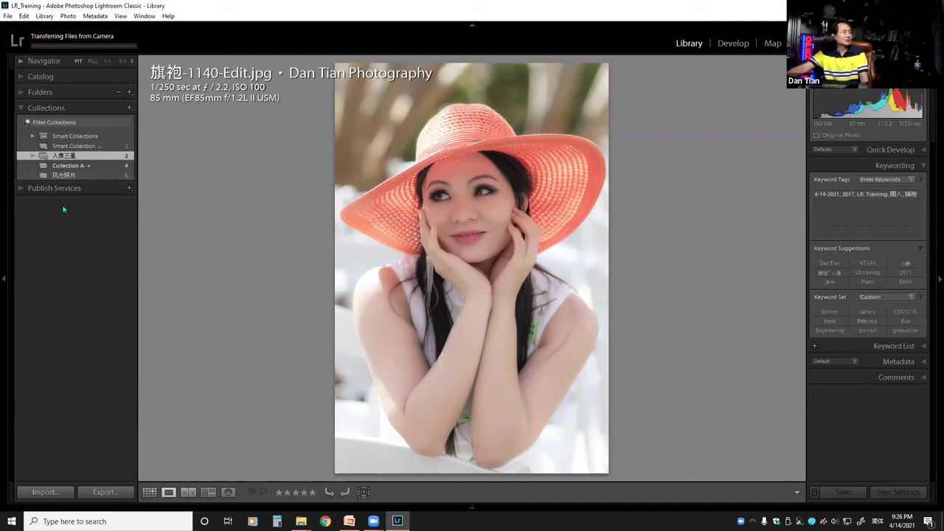
# Review the 人像三星 smart collection's rules without changing them, then show the Filmstrip
pyautogui.doubleClick(72, 157)
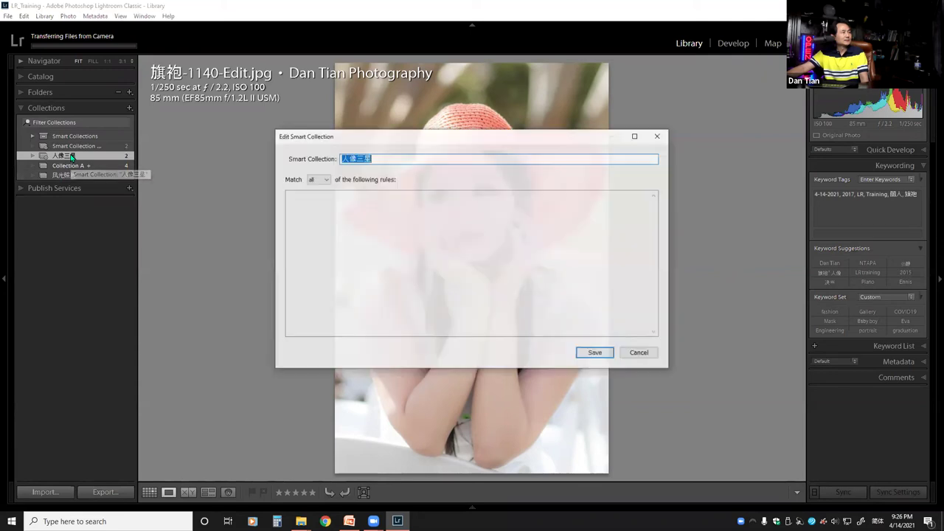
pyautogui.click(637, 353)
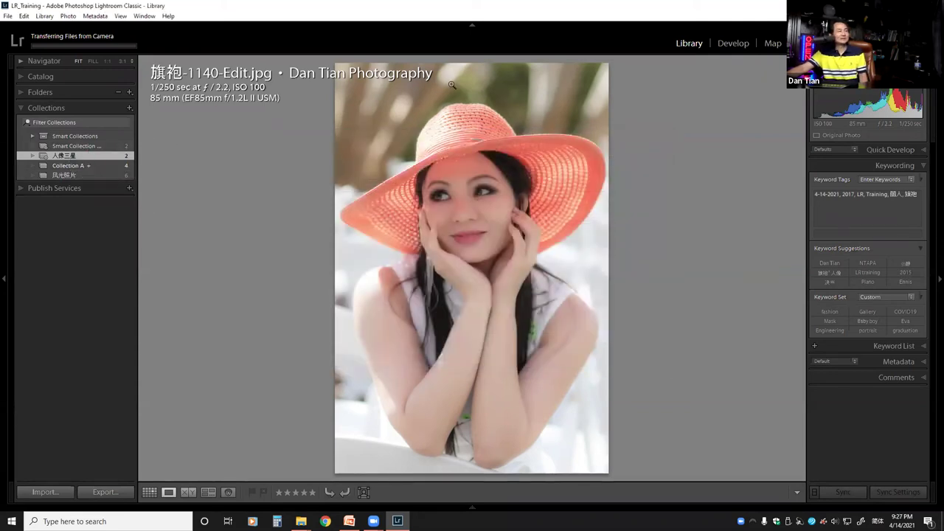
pyautogui.doubleClick(82, 158)
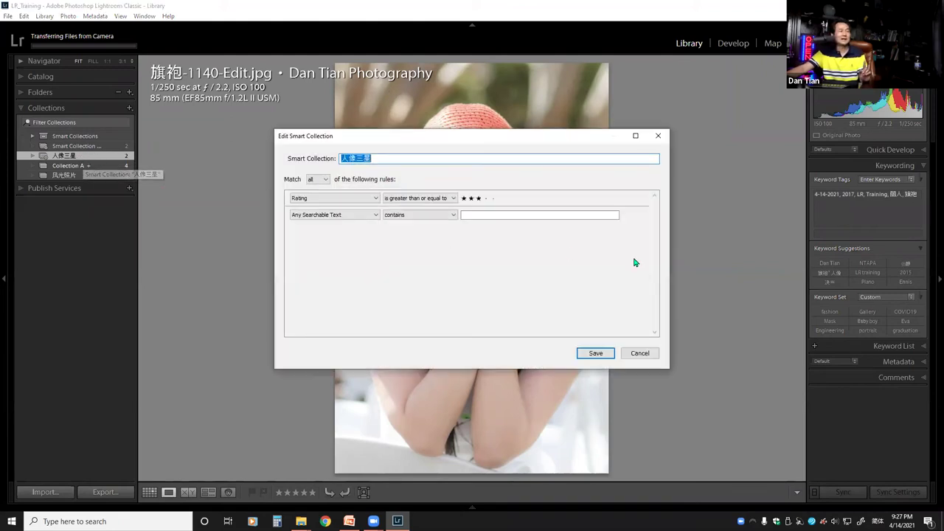
pyautogui.click(641, 352)
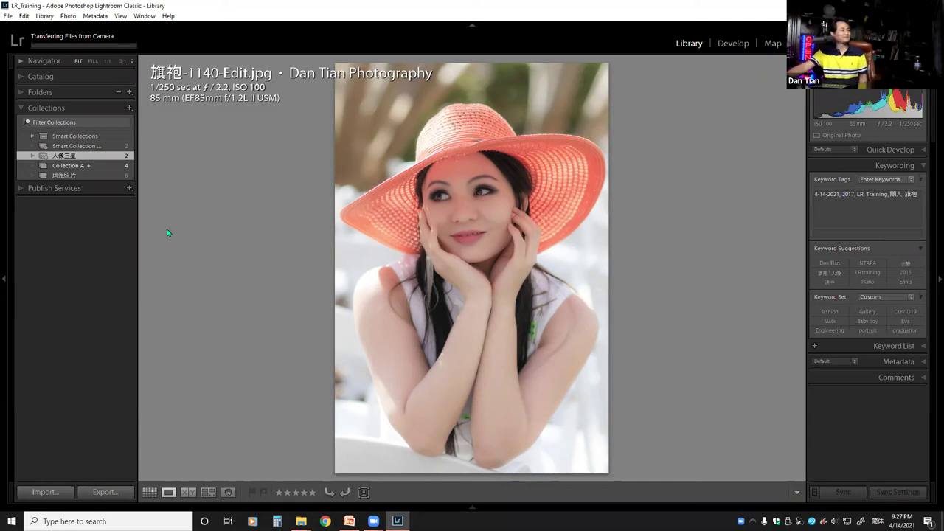
pyautogui.doubleClick(90, 156)
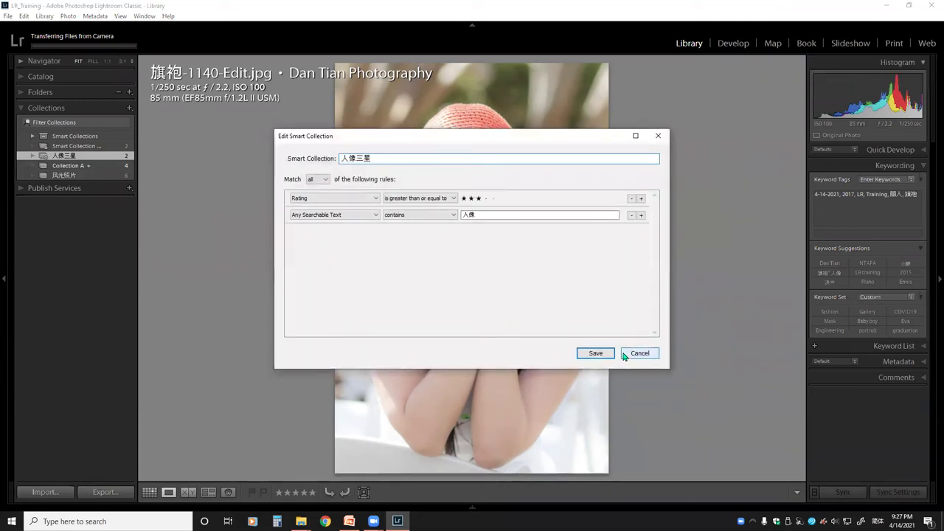
pyautogui.click(639, 353)
pyautogui.click(472, 507)
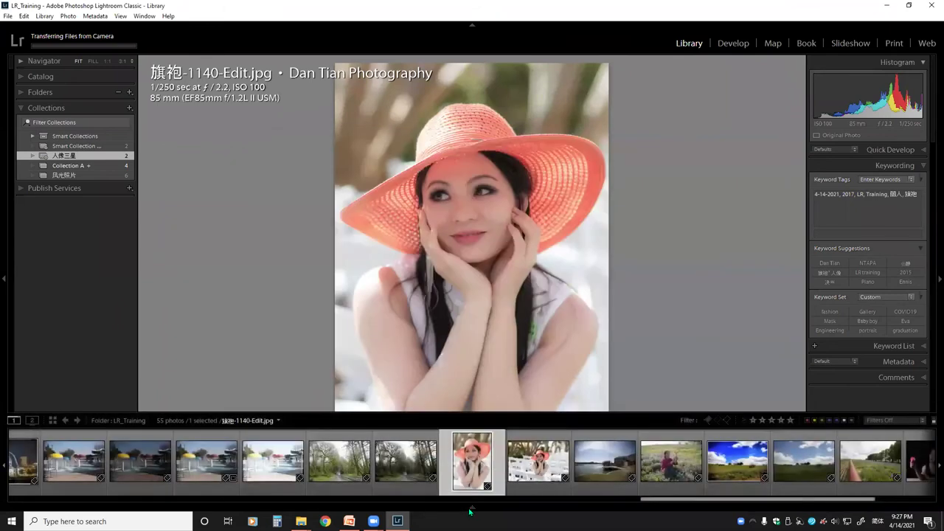
pyautogui.click(102, 162)
# Select 人像三星 and inspect its hat and Eva portraits in the filmstrip
pyautogui.click(102, 156)
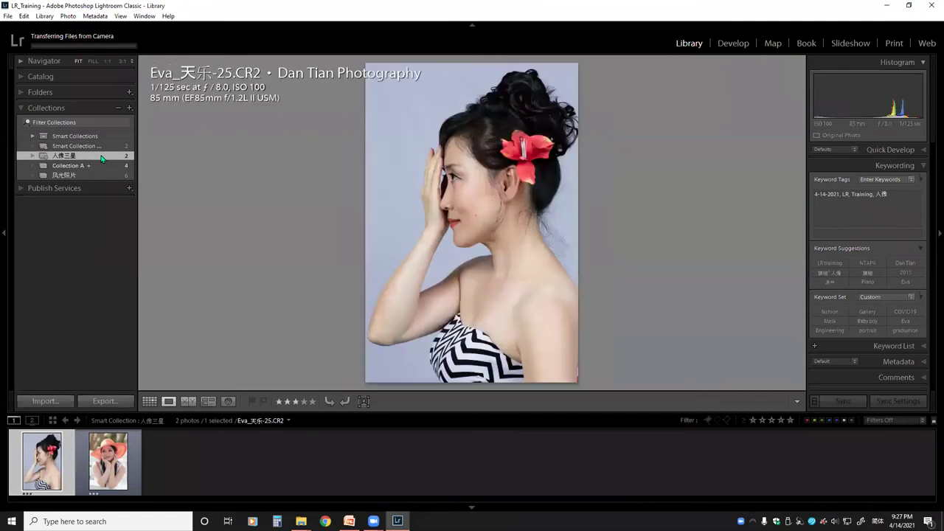
pyautogui.click(107, 464)
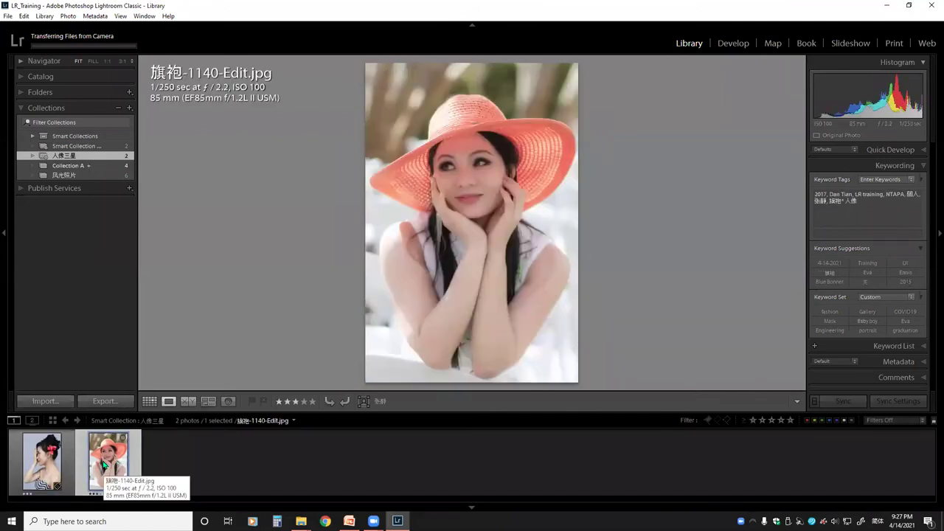
pyautogui.click(29, 474)
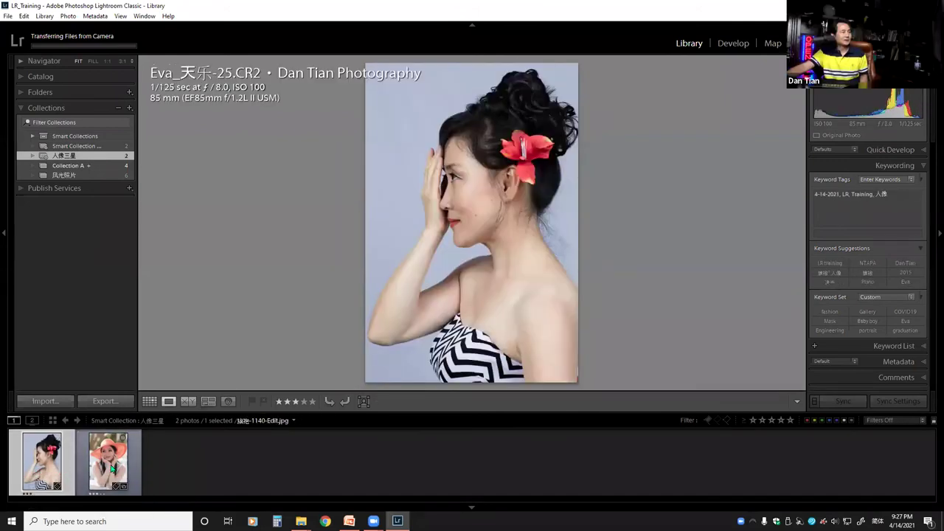
pyautogui.click(107, 464)
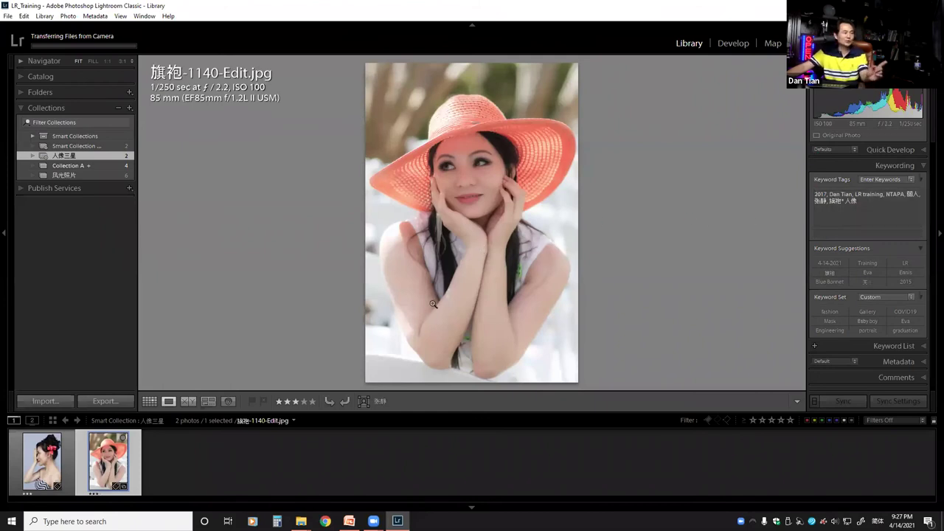
pyautogui.moveTo(878, 211)
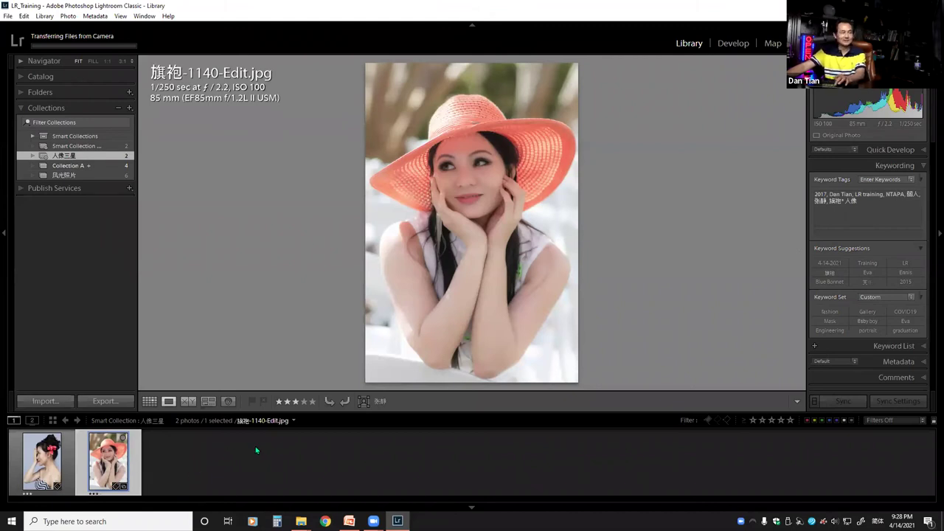
# Rate the hat portrait 旗袍-1140-Edit.jpg two stars
pyautogui.press('2')
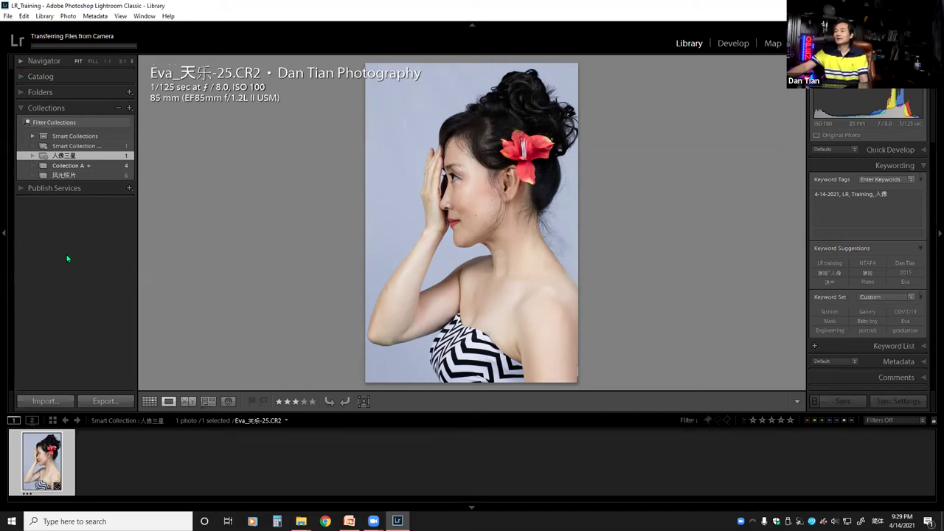
pyautogui.click(23, 78)
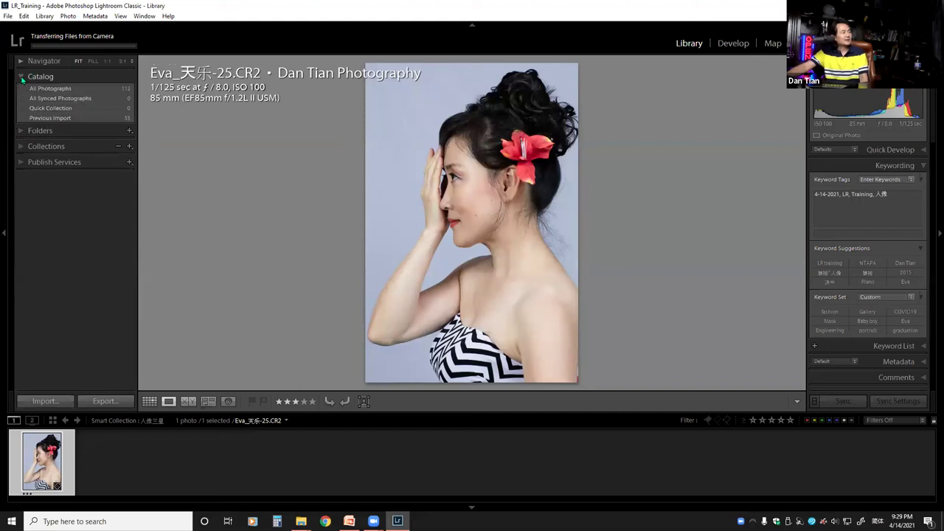
pyautogui.click(22, 78)
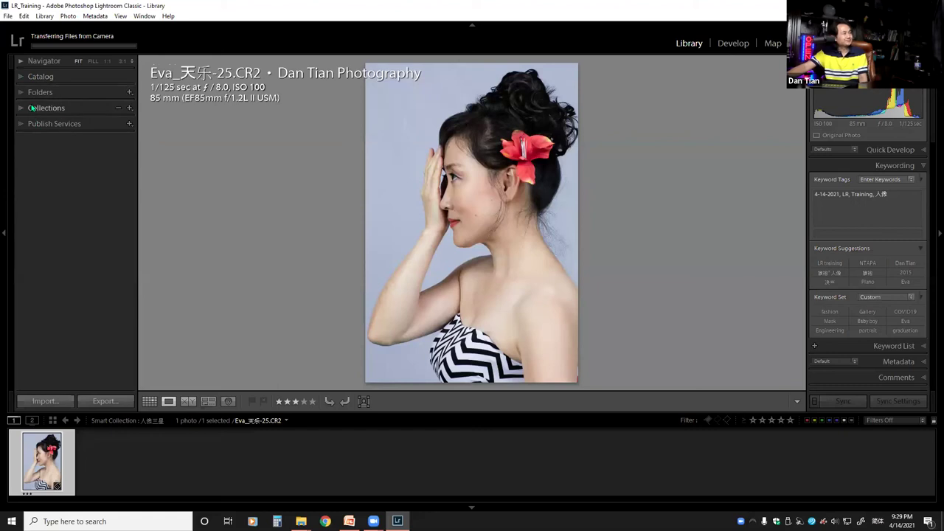
pyautogui.click(22, 109)
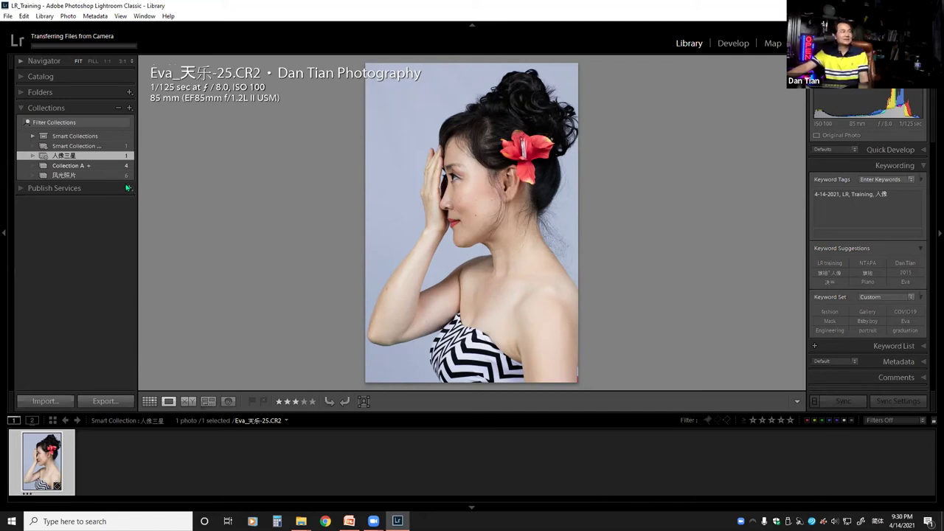
pyautogui.rightClick(66, 178)
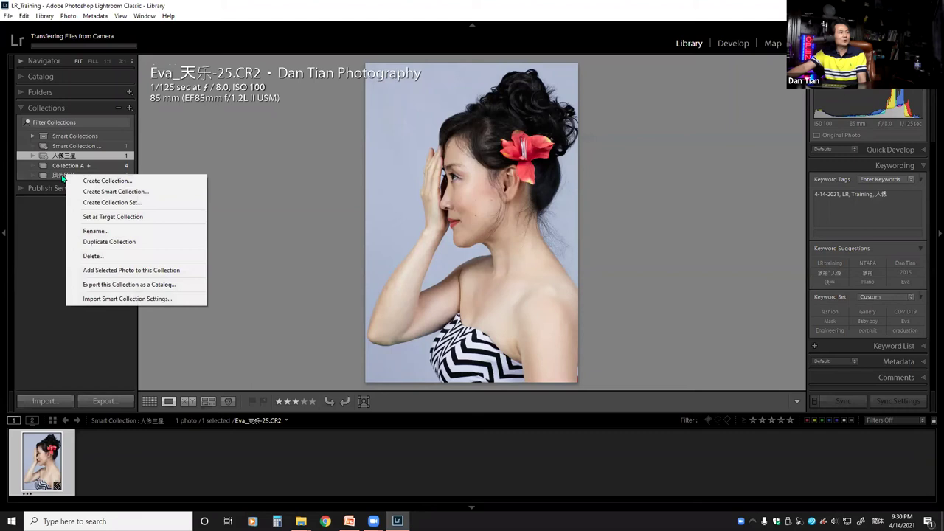
# Set 风光照片 as the target collection
pyautogui.click(110, 218)
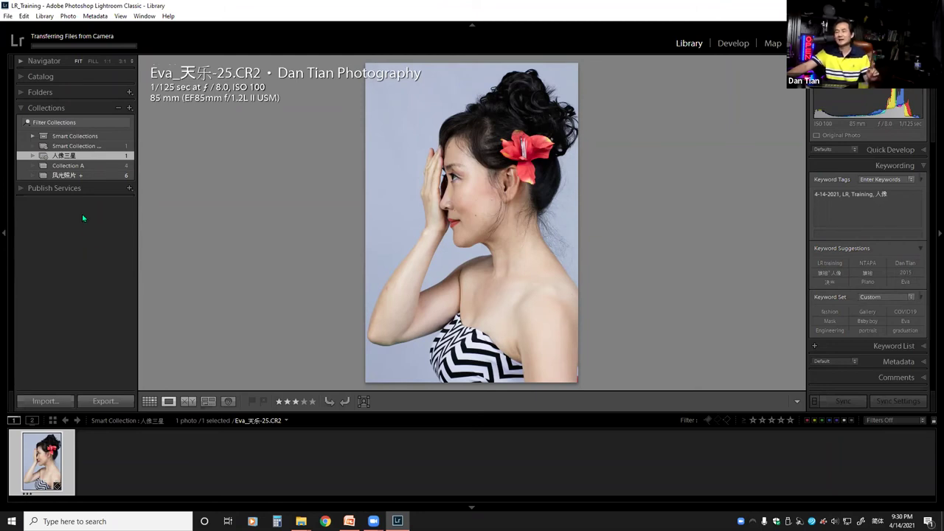
# Show the LR_Training folder's 55 photos and browse IMG_0995 and evaRussellCreek-115.CR2
pyautogui.click(40, 92)
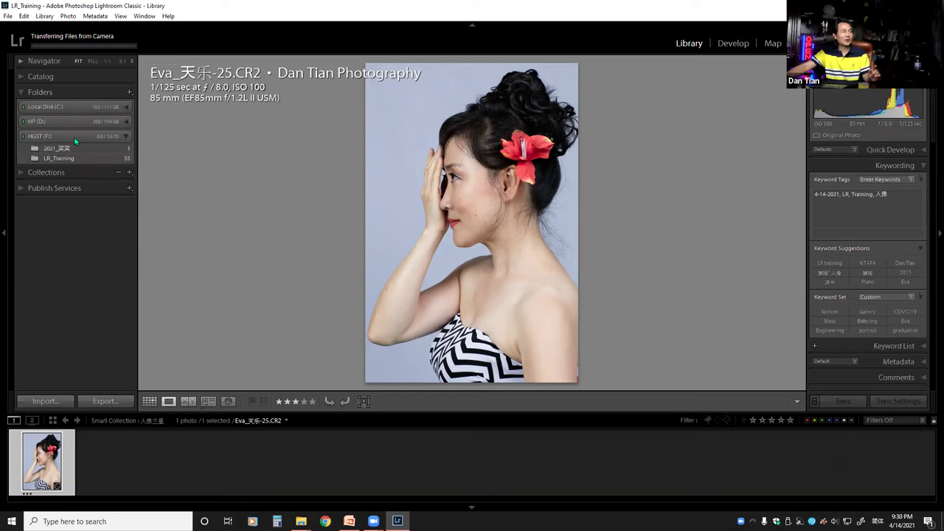
pyautogui.click(62, 157)
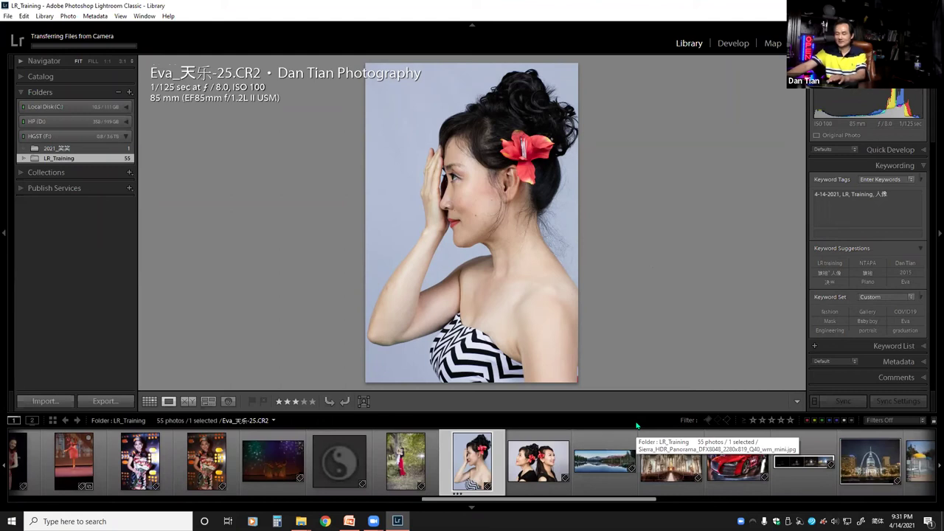
pyautogui.click(271, 459)
pyautogui.write('b')
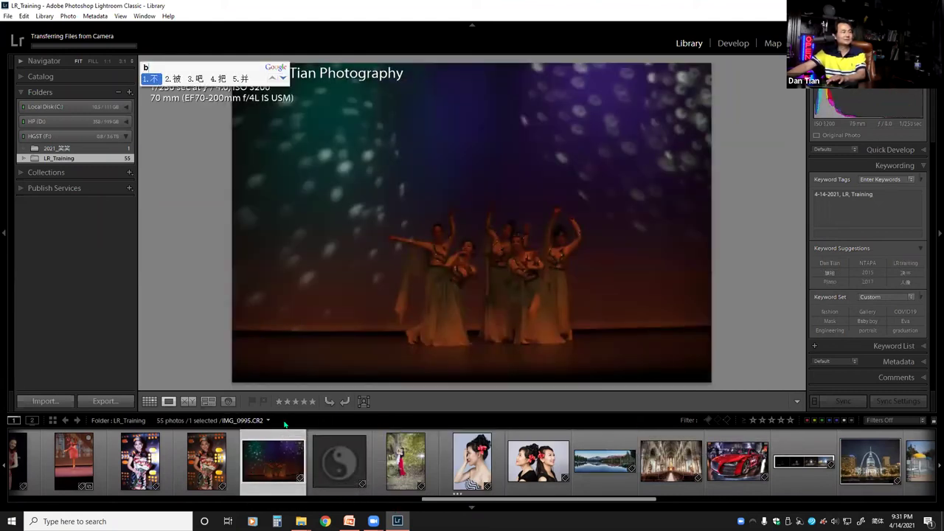
pyautogui.press('Escape')
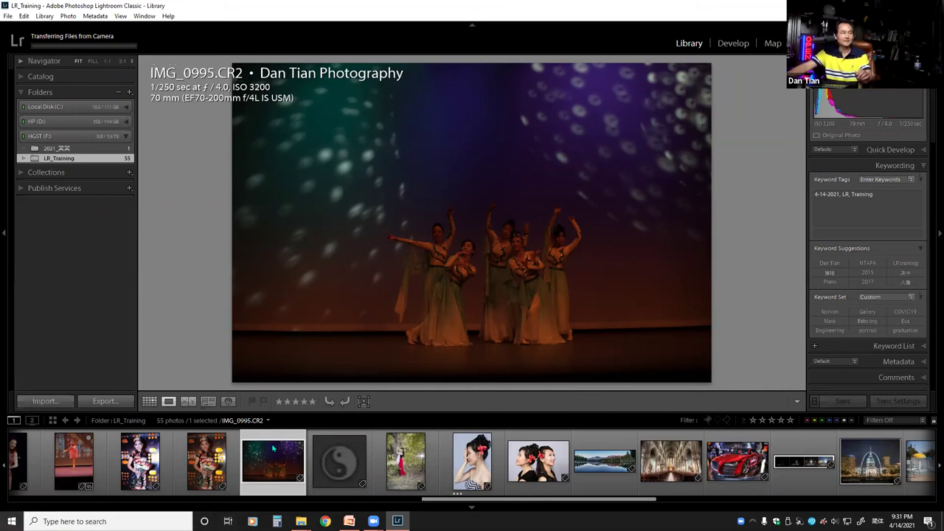
pyautogui.click(400, 463)
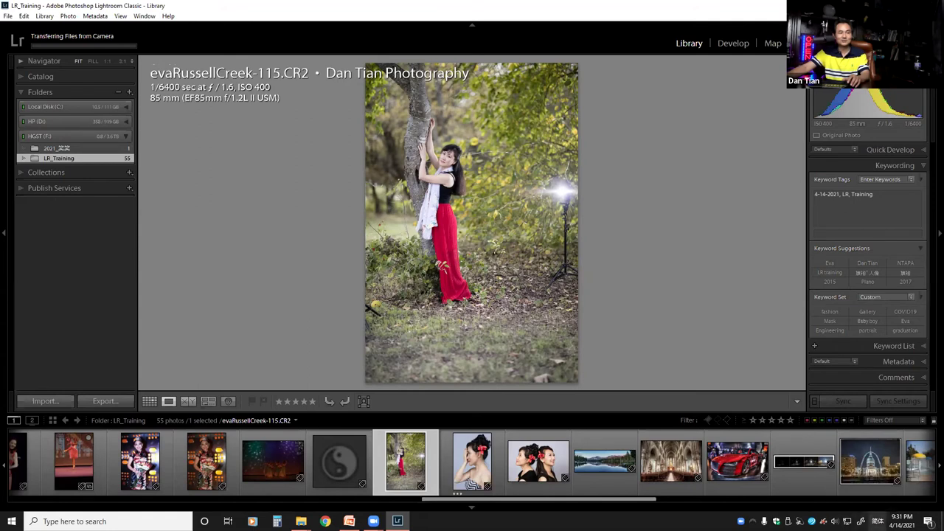
# Switch input to English and add the Sierra lake panorama to 风光照片 with B
pyautogui.click(876, 520)
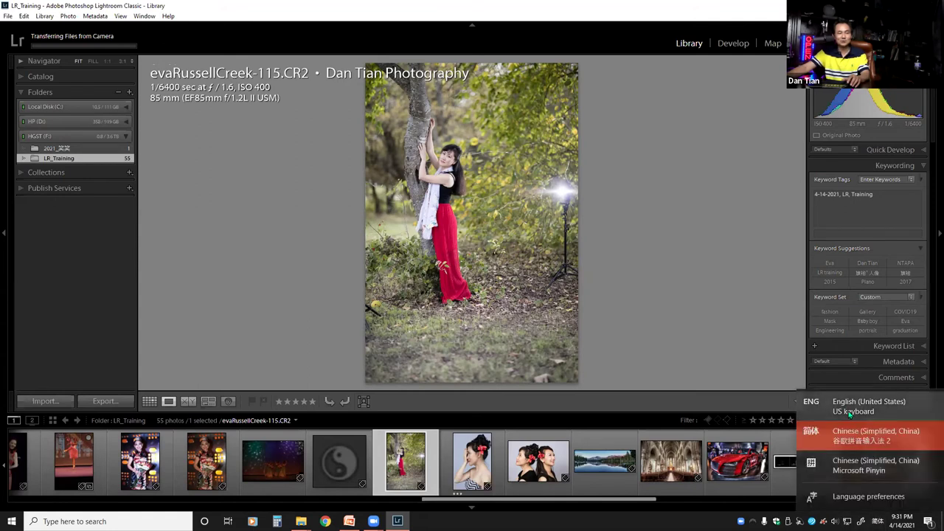
pyautogui.click(850, 410)
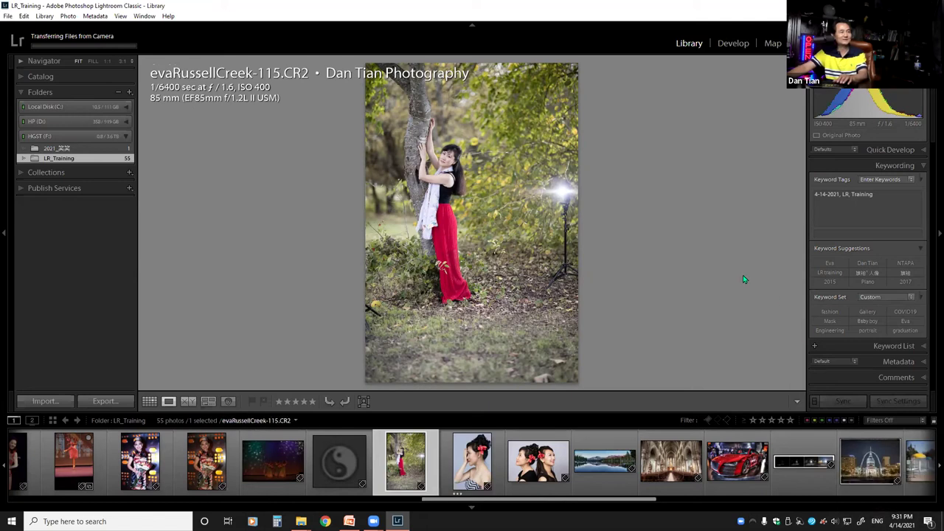
pyautogui.click(617, 469)
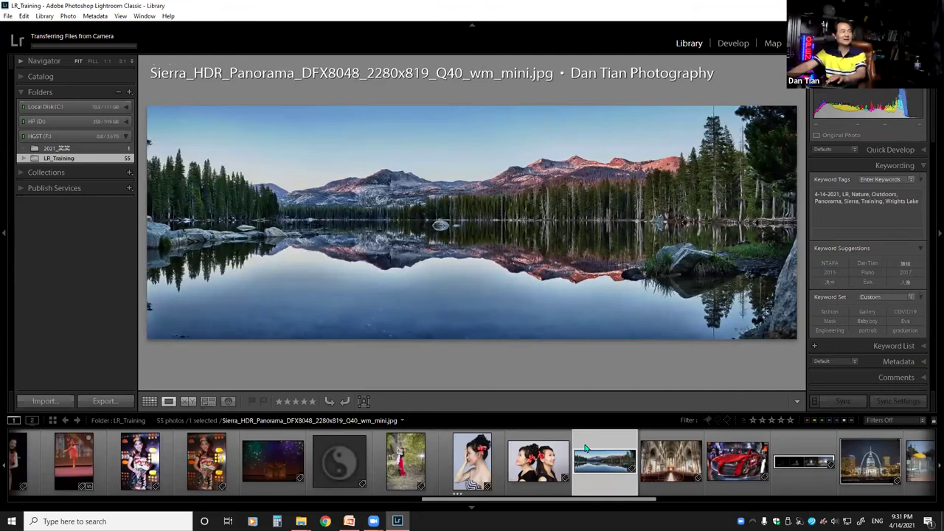
pyautogui.press('b')
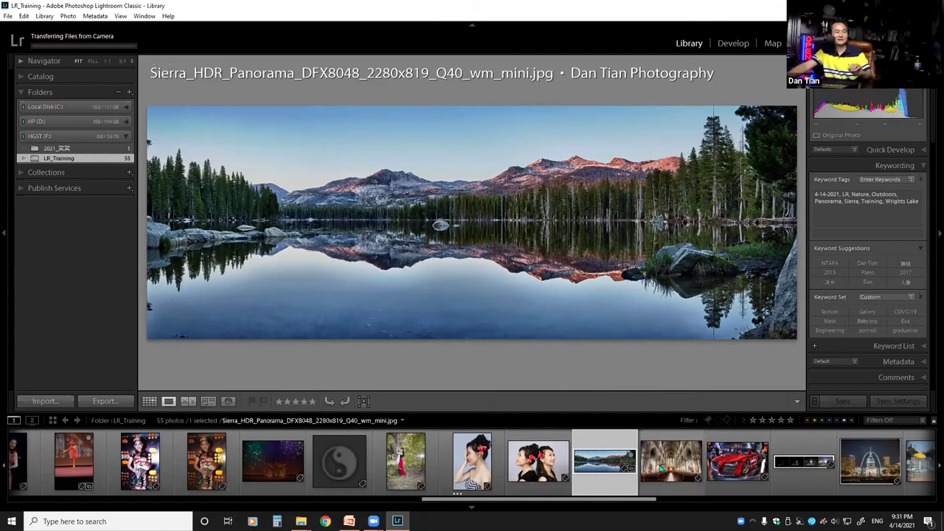
pyautogui.click(872, 476)
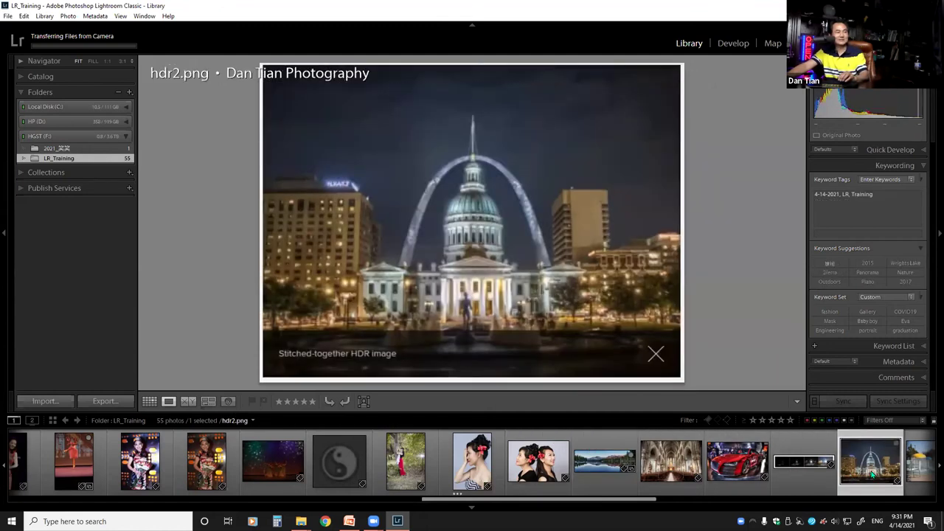
# Add hdr2.png and hdr5.jpg to 风光照片, then view that collection's 9 photos
pyautogui.press('b')
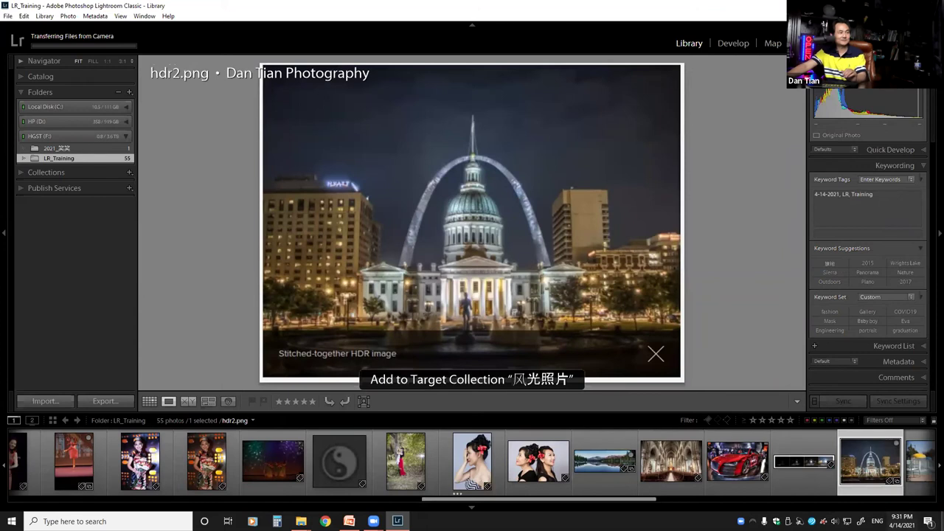
pyautogui.click(659, 498)
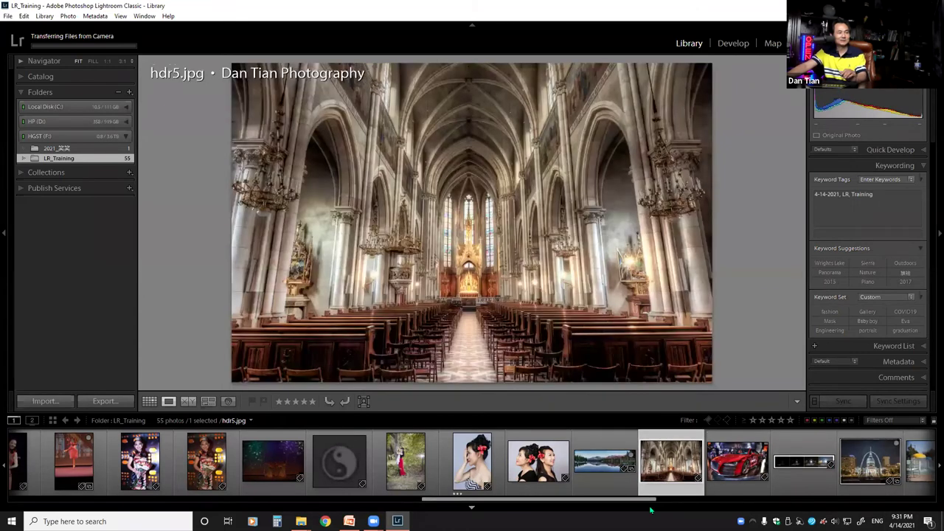
pyautogui.press('b')
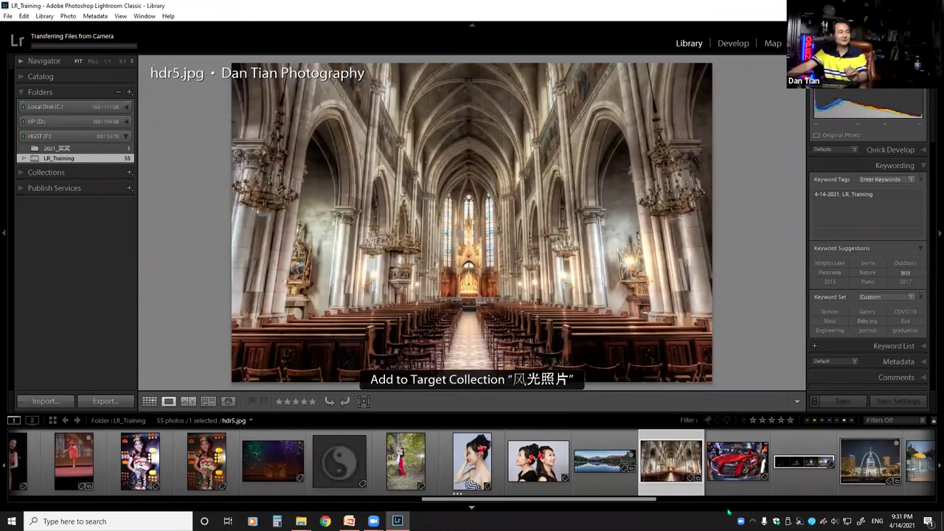
pyautogui.click(21, 173)
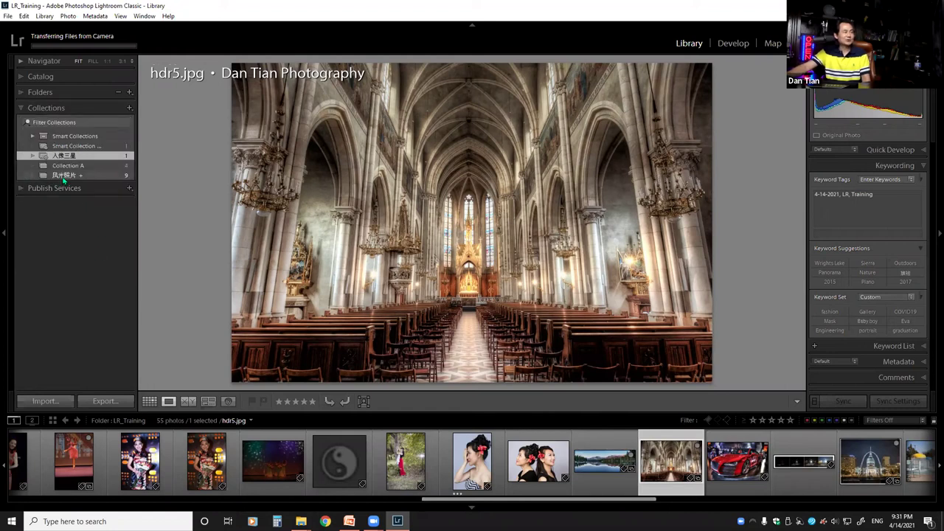
pyautogui.click(65, 175)
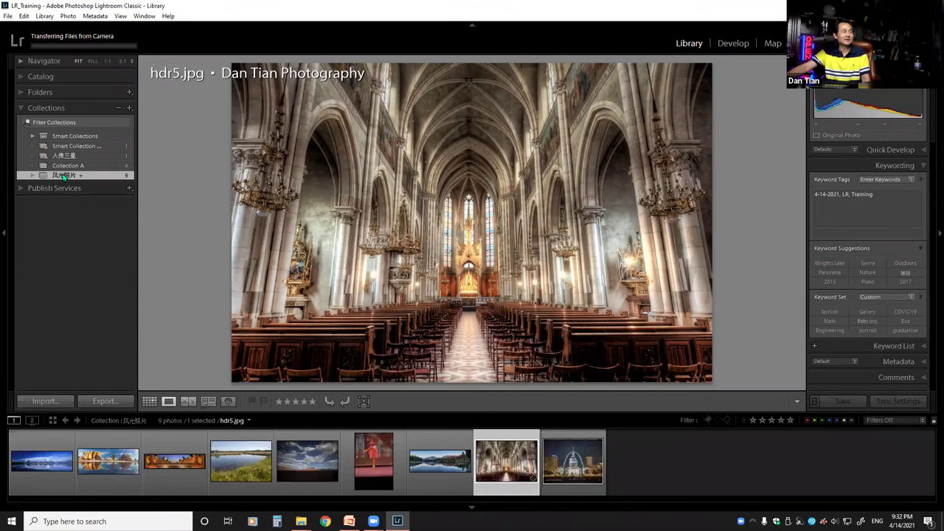
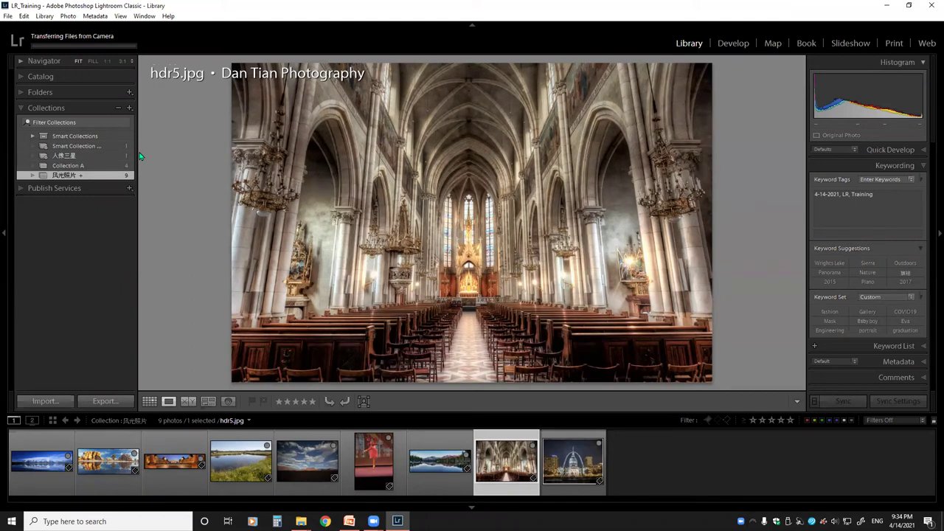
# Widen the left panel, preview Smart Collection 人像, then go back to 风光照片's nine photos
pyautogui.moveTo(138, 148); pyautogui.dragTo(211, 145)
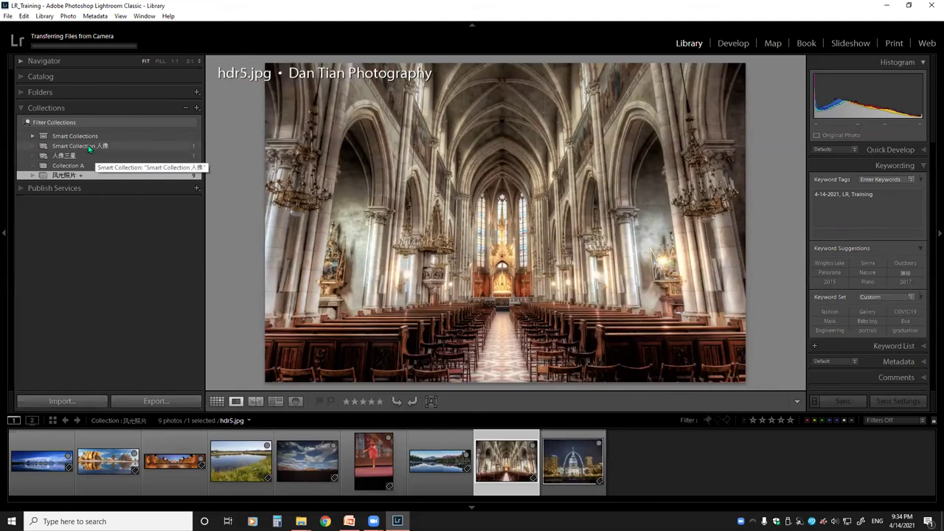
pyautogui.click(89, 147)
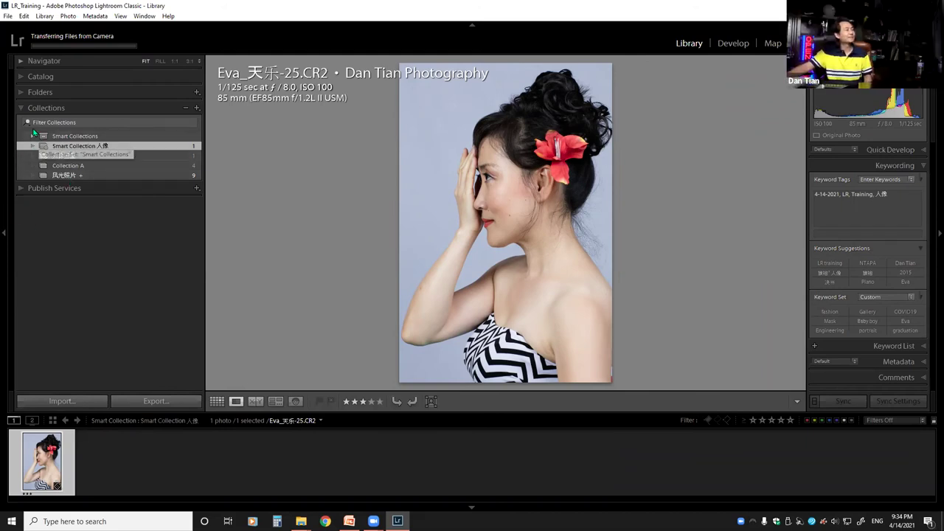
pyautogui.click(73, 176)
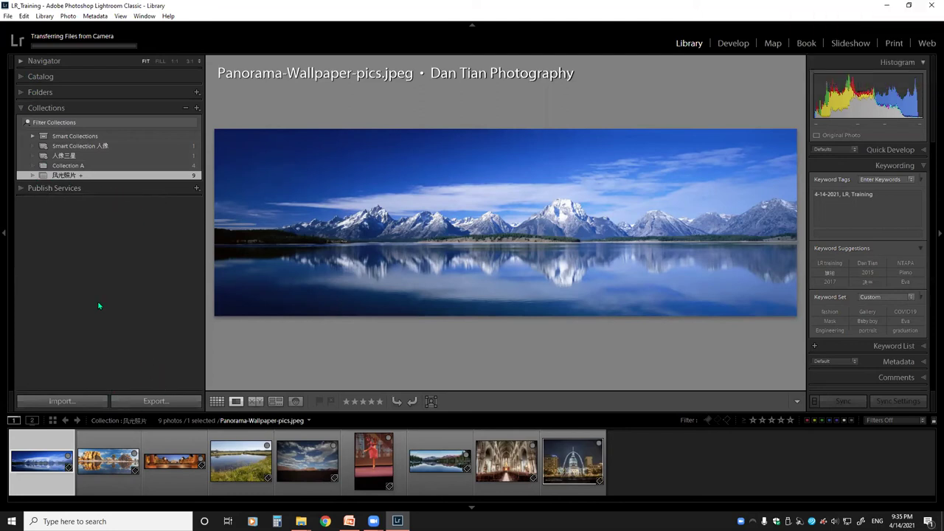
# Open the LR_Training folder's 55 photos and bring the Collections list back
pyautogui.click(22, 93)
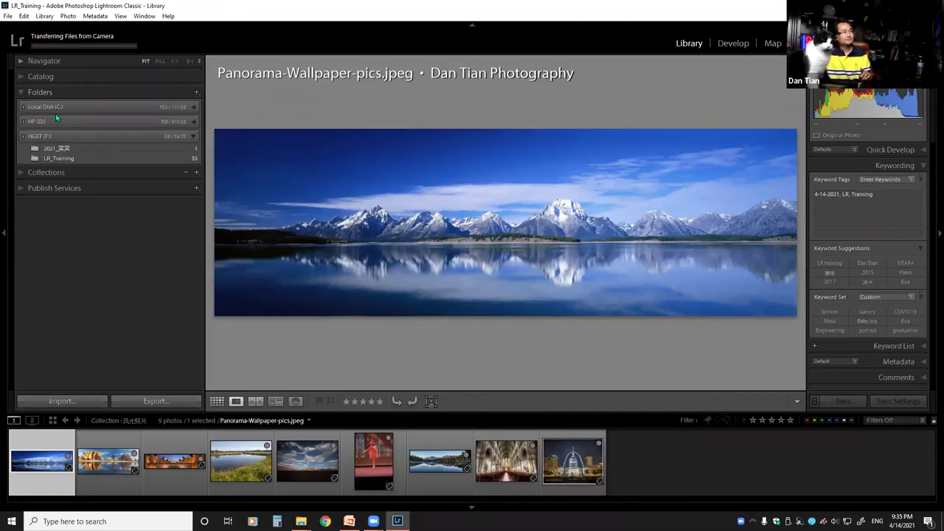
pyautogui.click(59, 157)
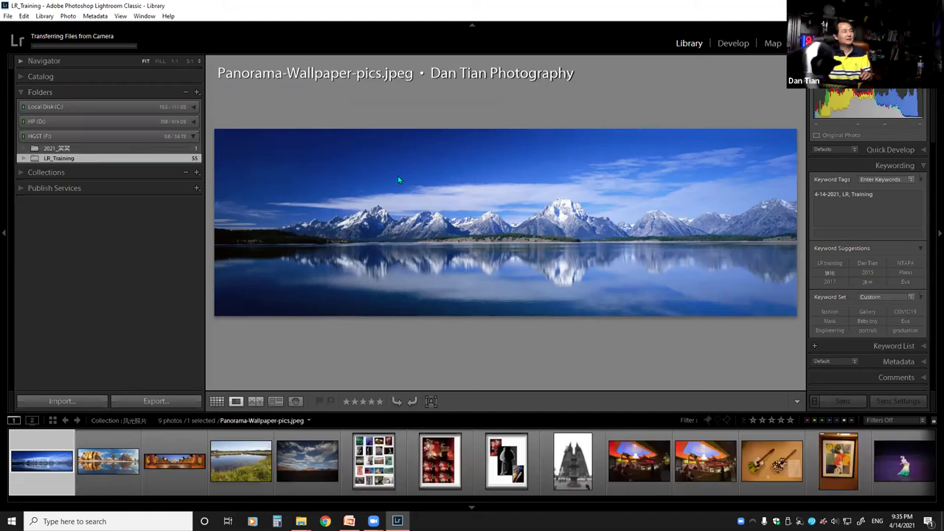
pyautogui.click(21, 172)
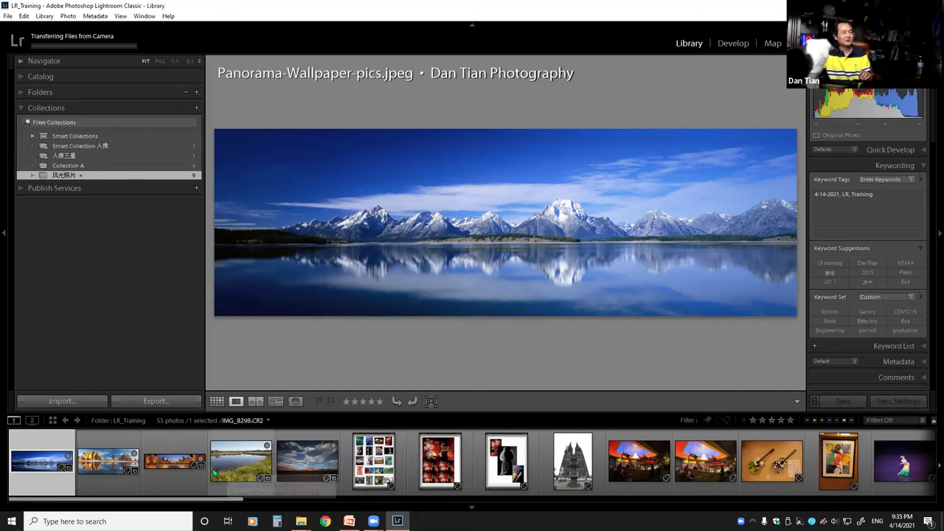
# Drag the lake photo IMG_8298.CR2 toward 风光照片, then show the folder in Grid view
pyautogui.click(249, 461)
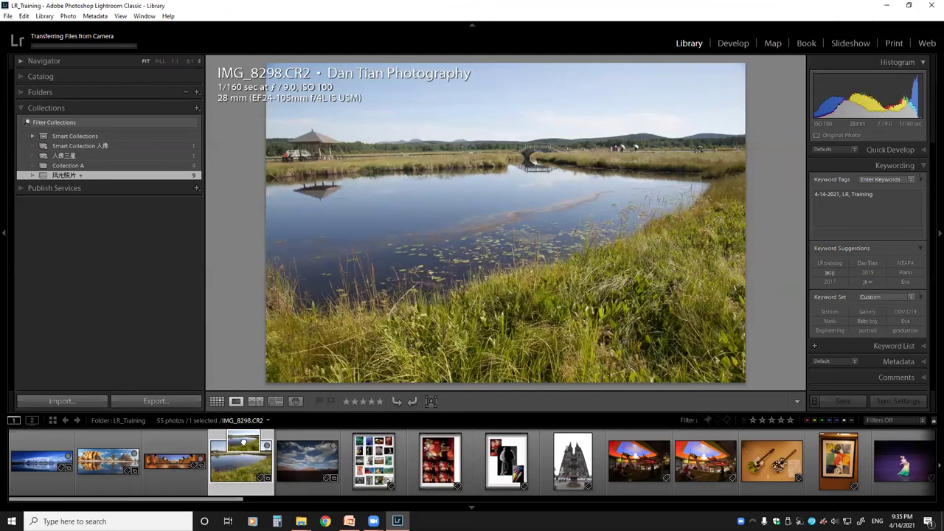
pyautogui.moveTo(124, 219); pyautogui.dragTo(105, 177)
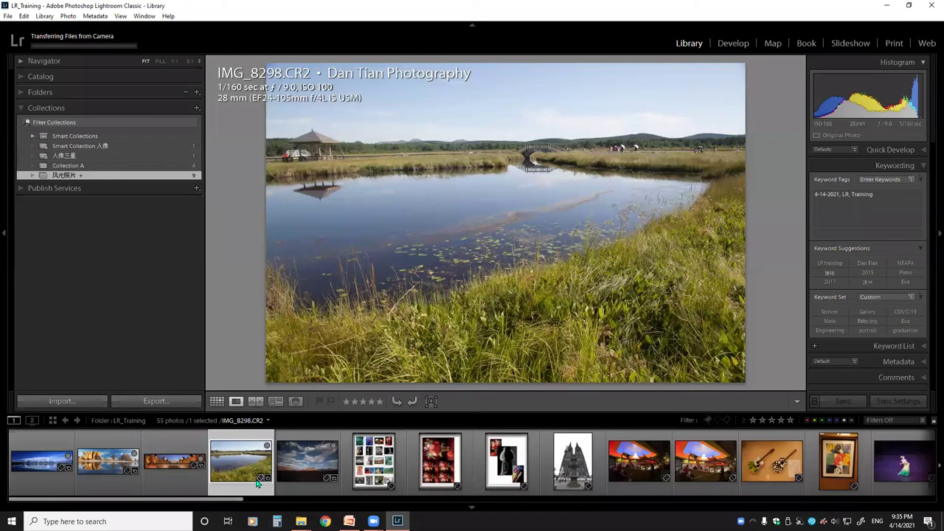
pyautogui.moveTo(257, 482)
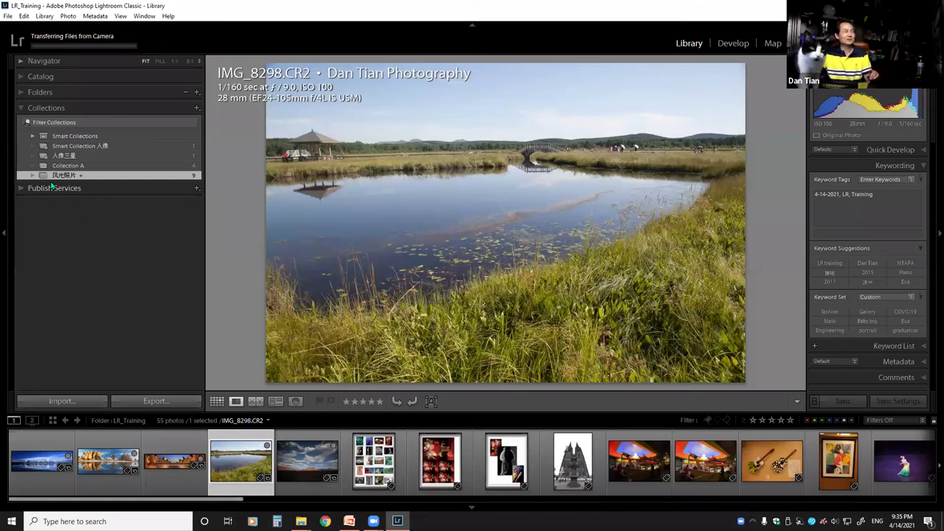
pyautogui.click(23, 93)
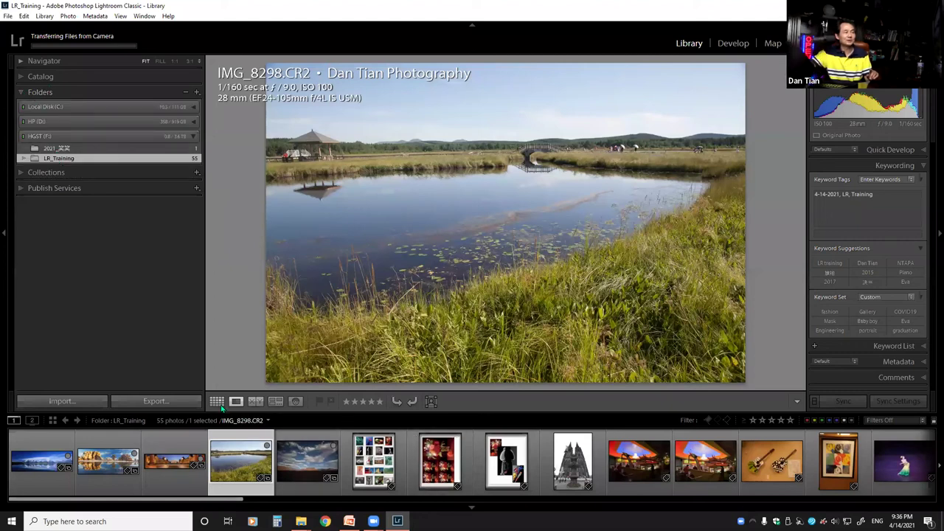
pyautogui.press('g')
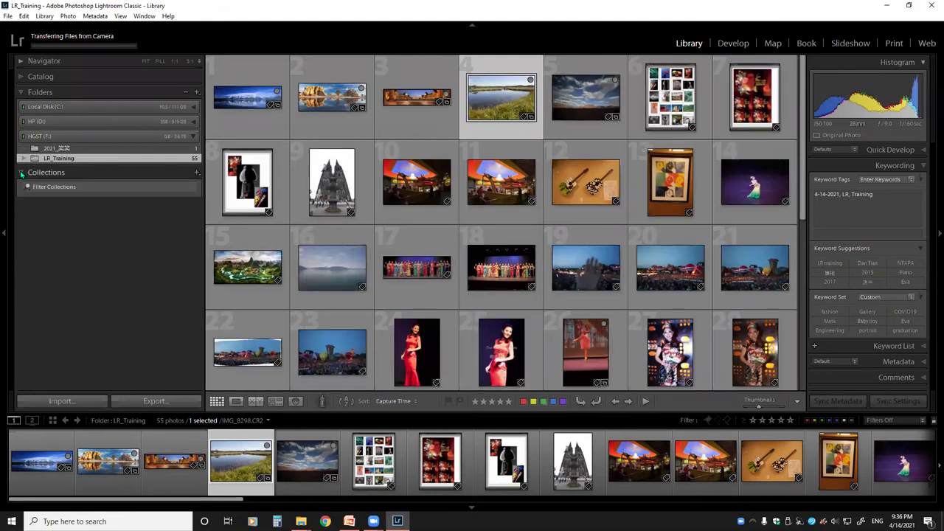
# Drag photo 19, IMG_8789.CR2, from the grid onto the 风光照片 target collection
pyautogui.click(21, 173)
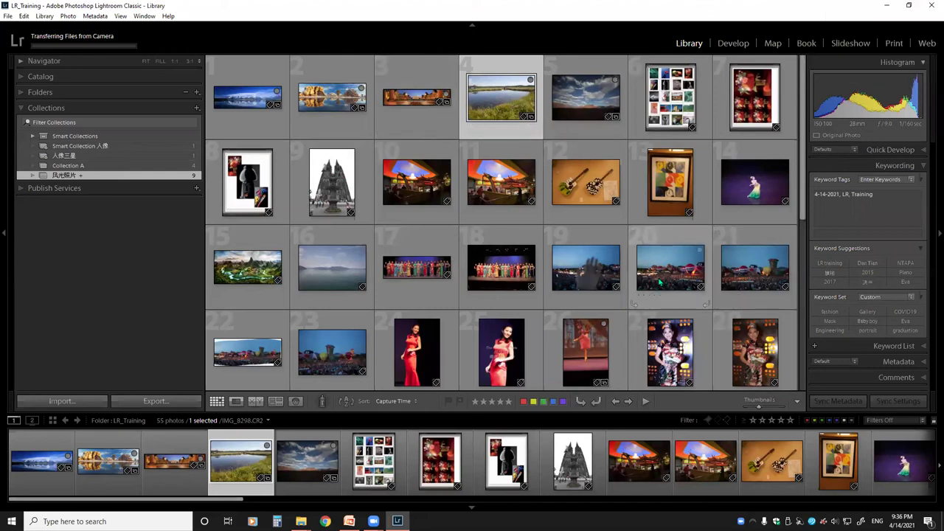
pyautogui.click(582, 286)
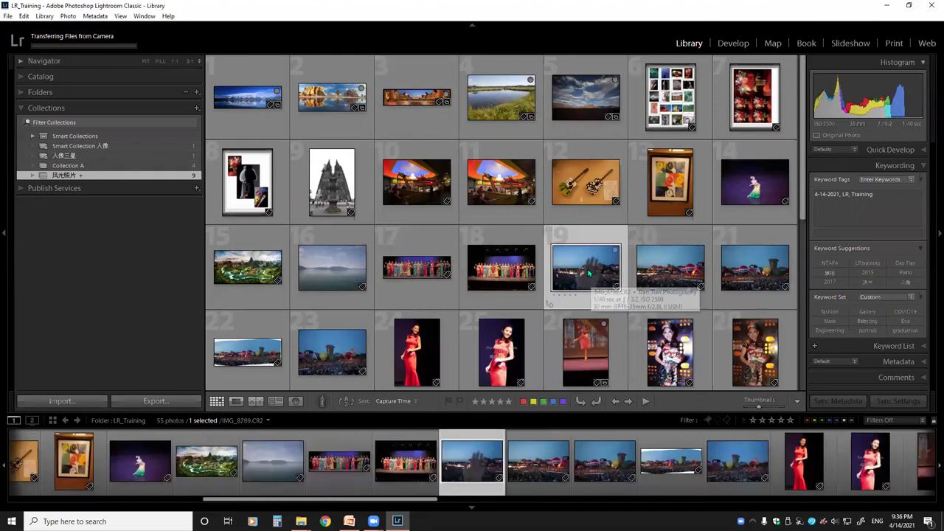
pyautogui.moveTo(582, 271); pyautogui.dragTo(540, 249)
pyautogui.moveTo(532, 241); pyautogui.dragTo(134, 176)
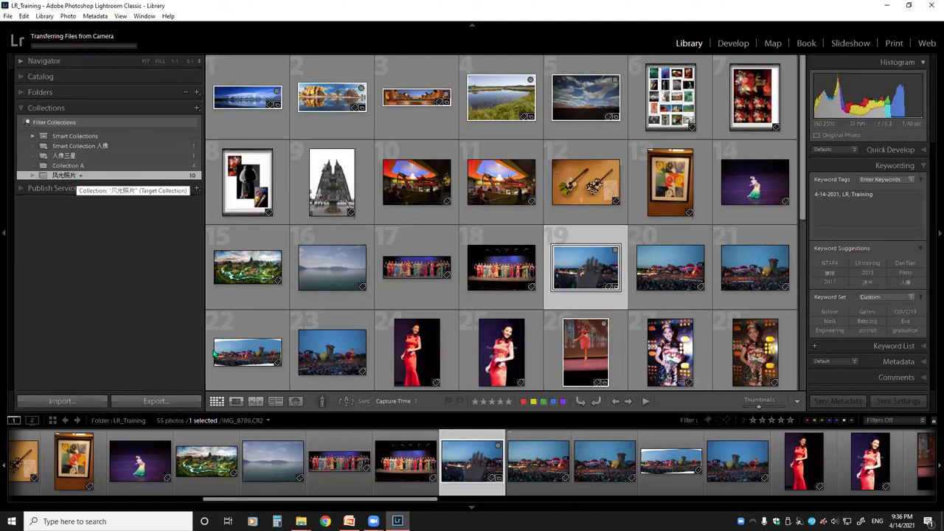
pyautogui.click(693, 274)
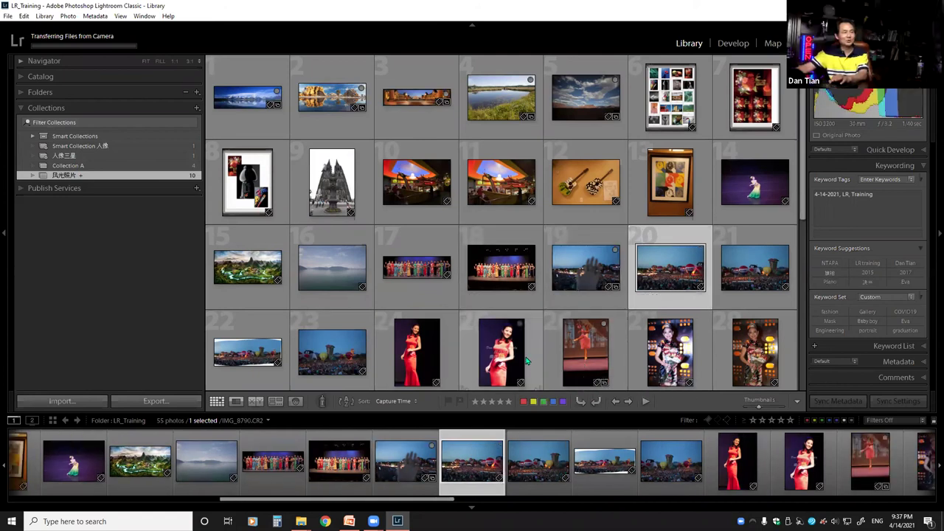
pyautogui.click(496, 351)
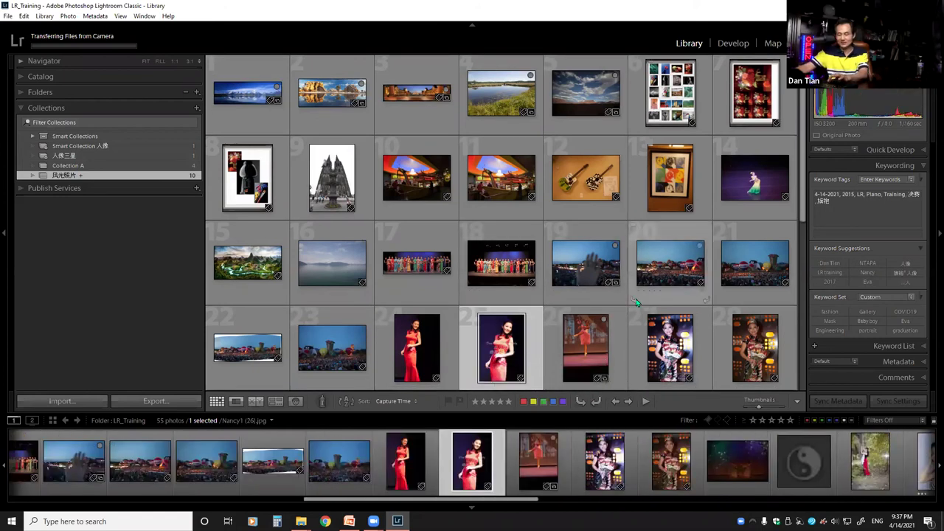
pyautogui.press('b')
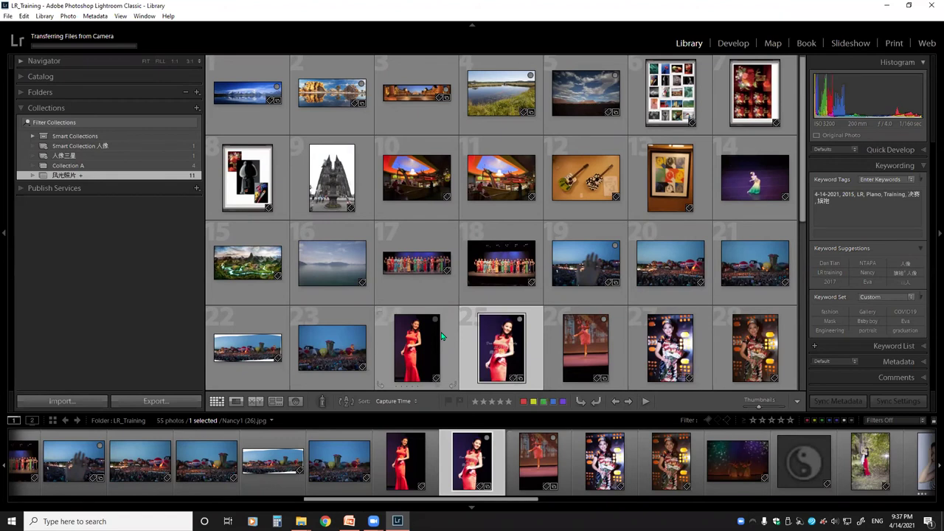
pyautogui.click(582, 349)
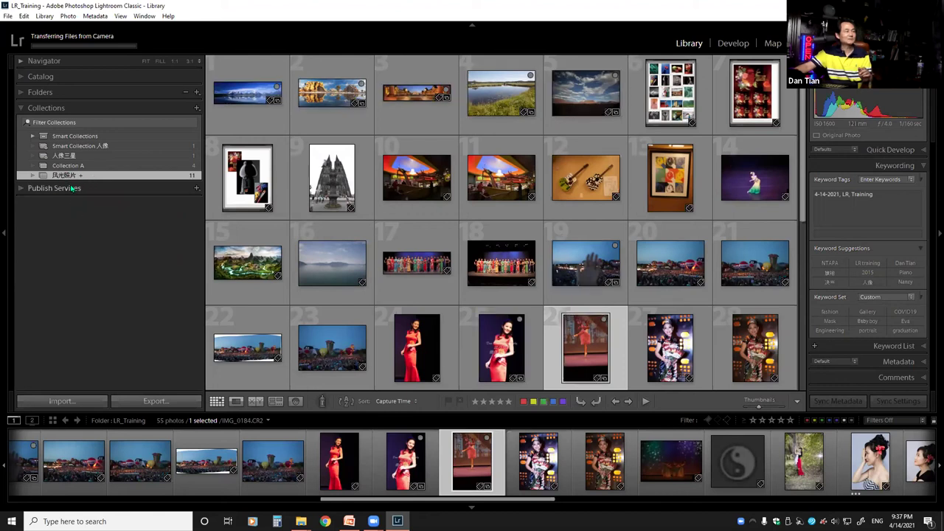
pyautogui.click(494, 361)
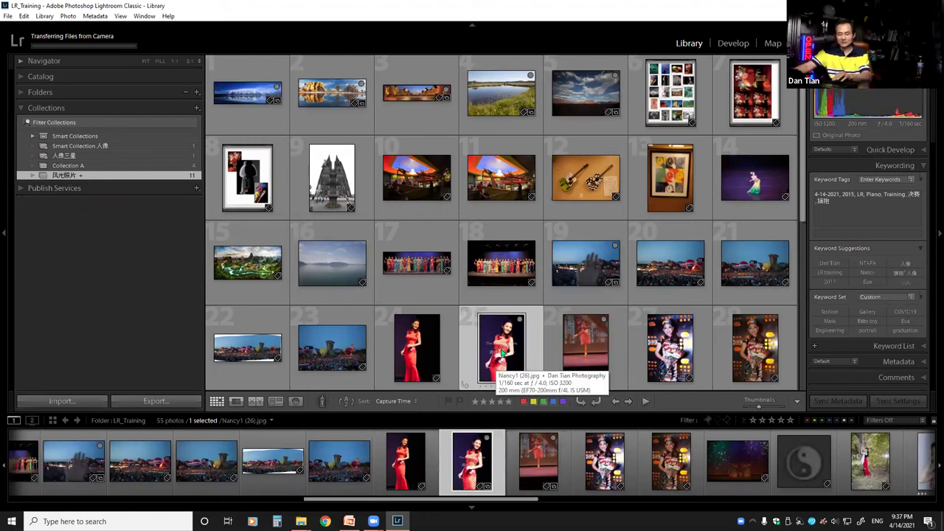
pyautogui.press('b')
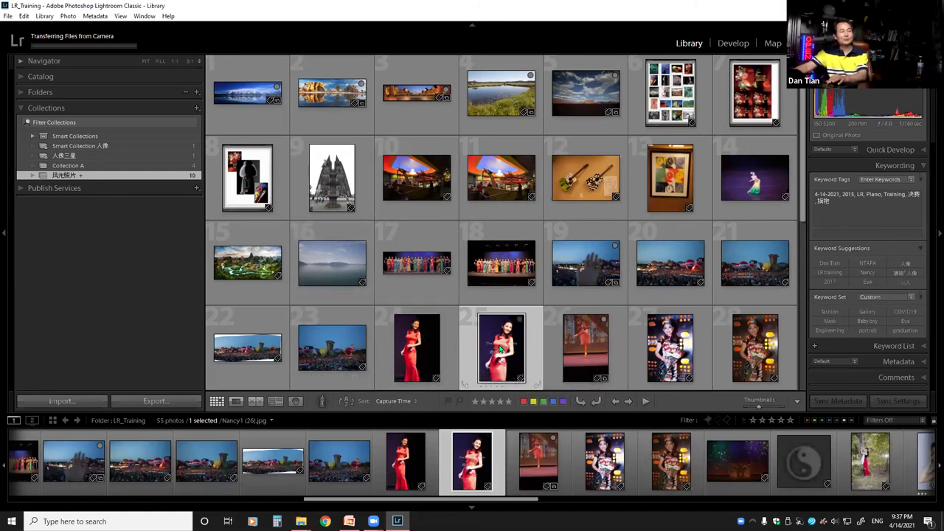
pyautogui.moveTo(495, 346)
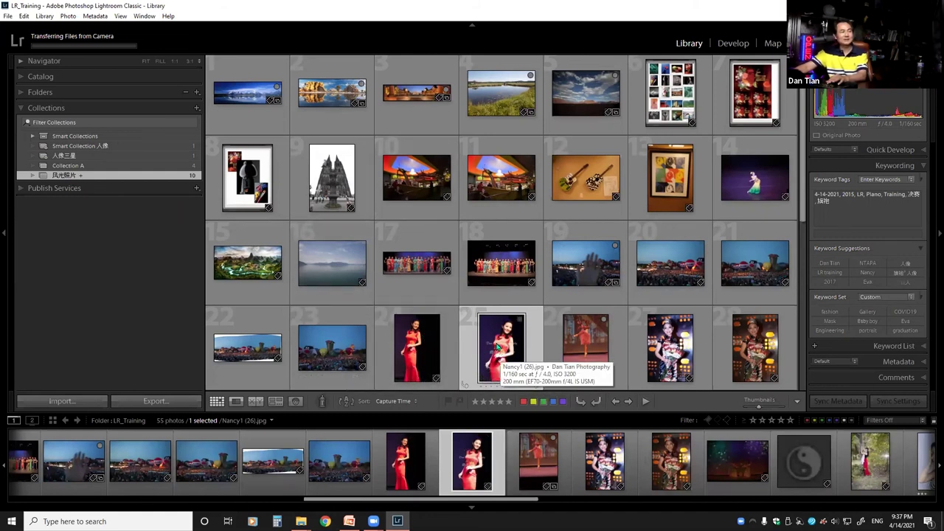
pyautogui.press('b')
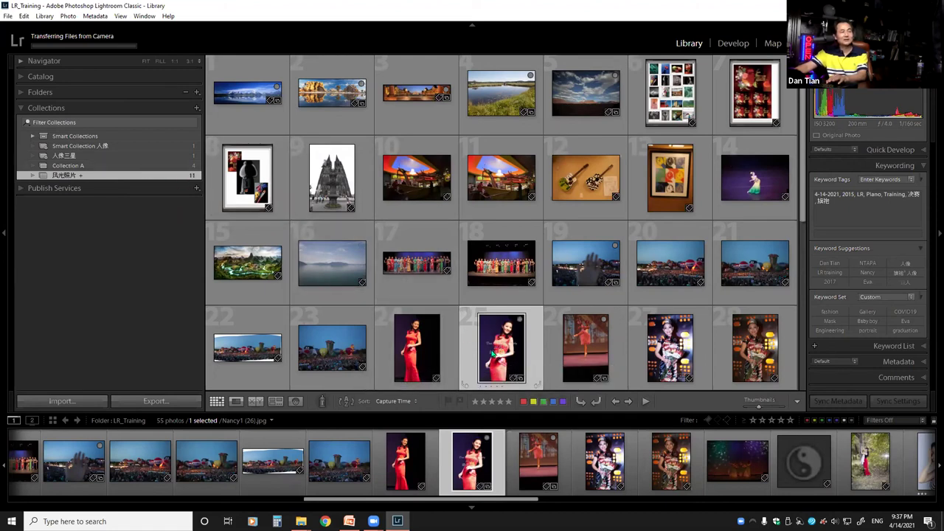
pyautogui.press('b')
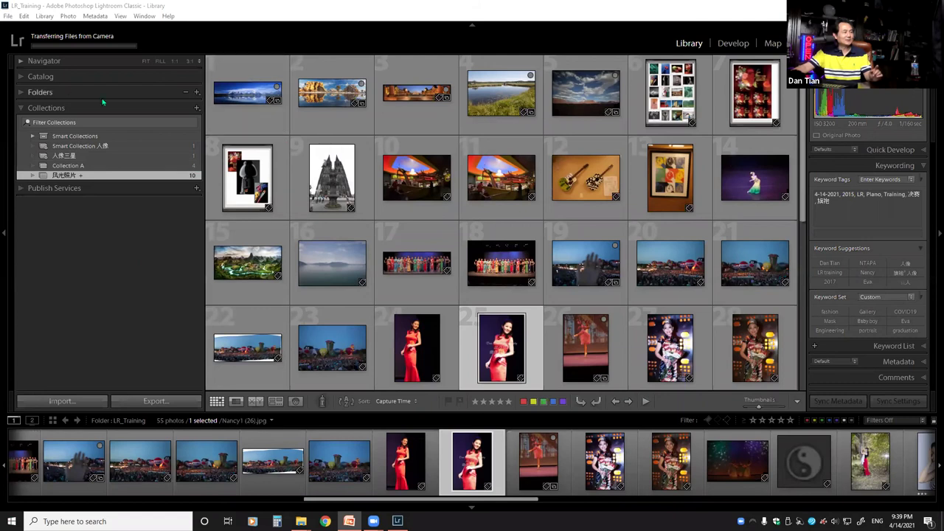
# Open evaRussellCreek-115.CR2 in Loupe view with the Keywording panel showing
pyautogui.click(21, 93)
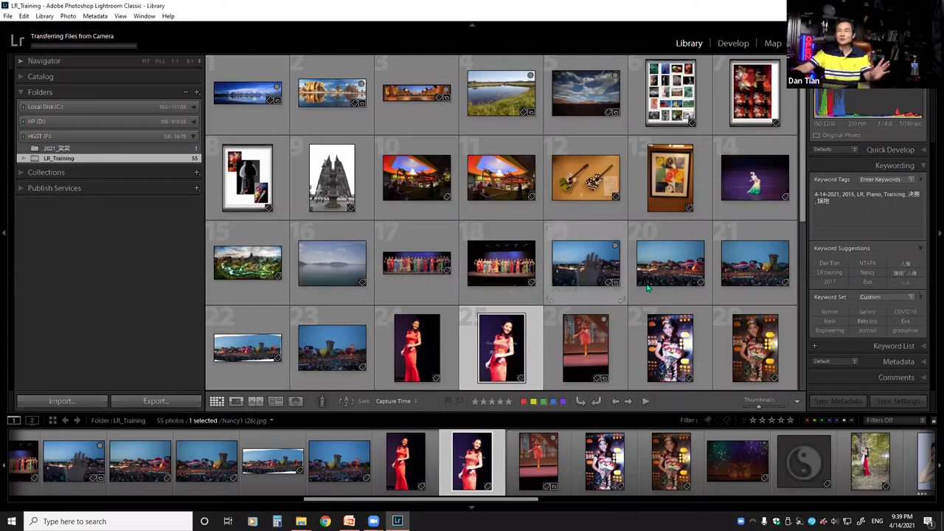
pyautogui.scroll(-2, 799, 242)
pyautogui.scroll(-1, 799, 243)
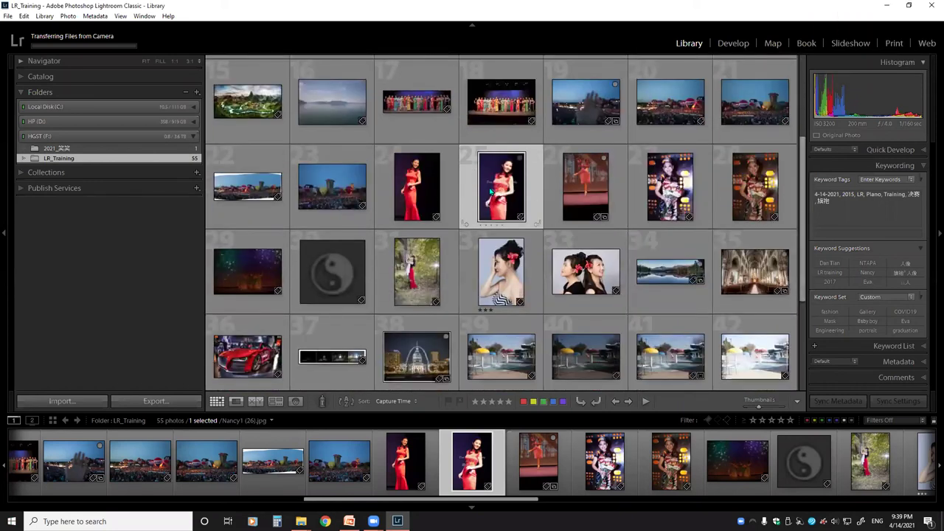
pyautogui.click(416, 280)
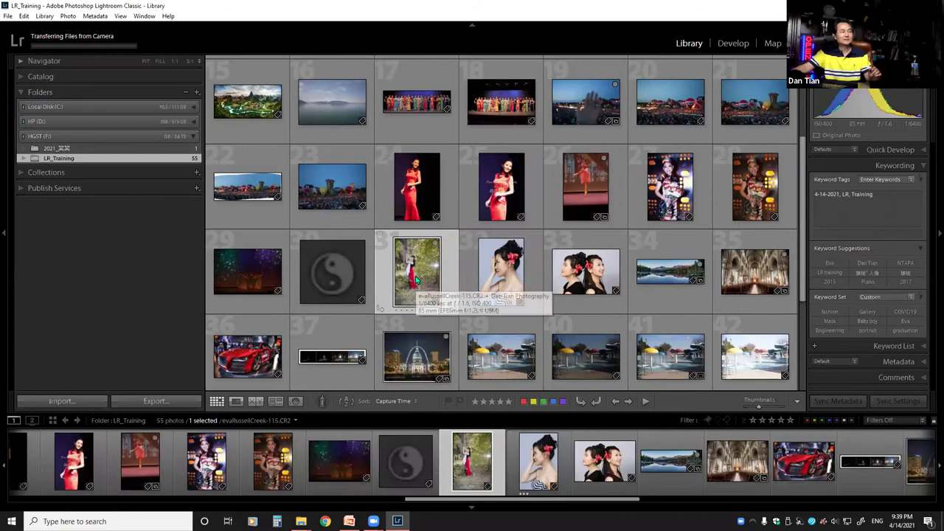
pyautogui.doubleClick(417, 280)
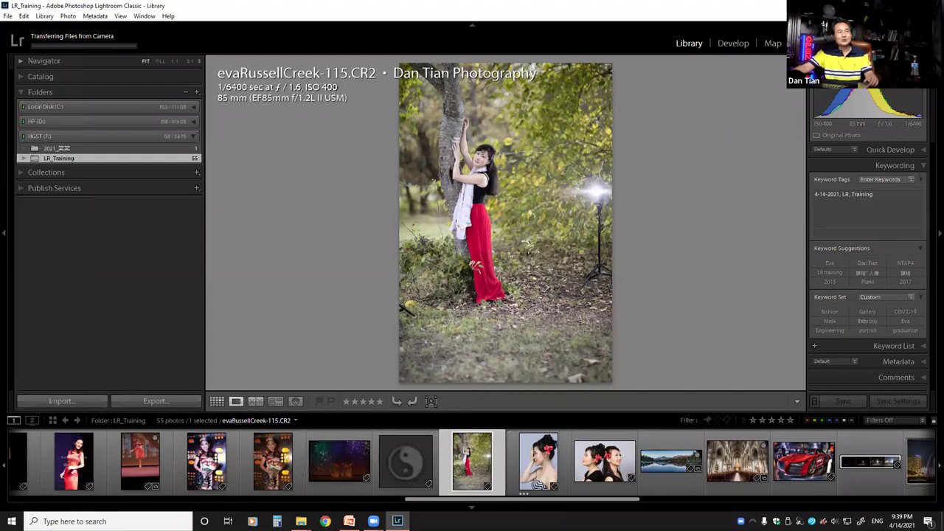
pyautogui.click(924, 168)
pyautogui.click(924, 169)
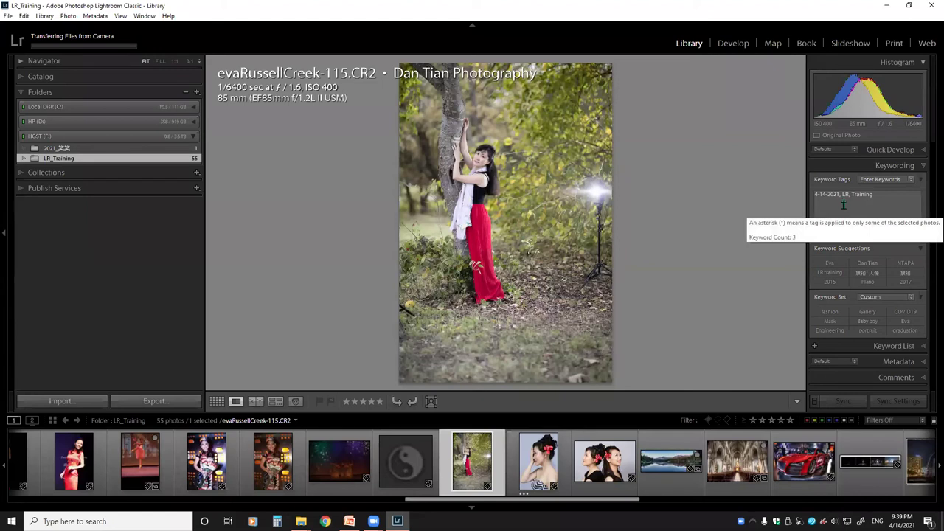
# Add the Chinese keyword 人像 to the photo's keyword tags, discarding the Ratcliff suggestion
pyautogui.click(889, 199)
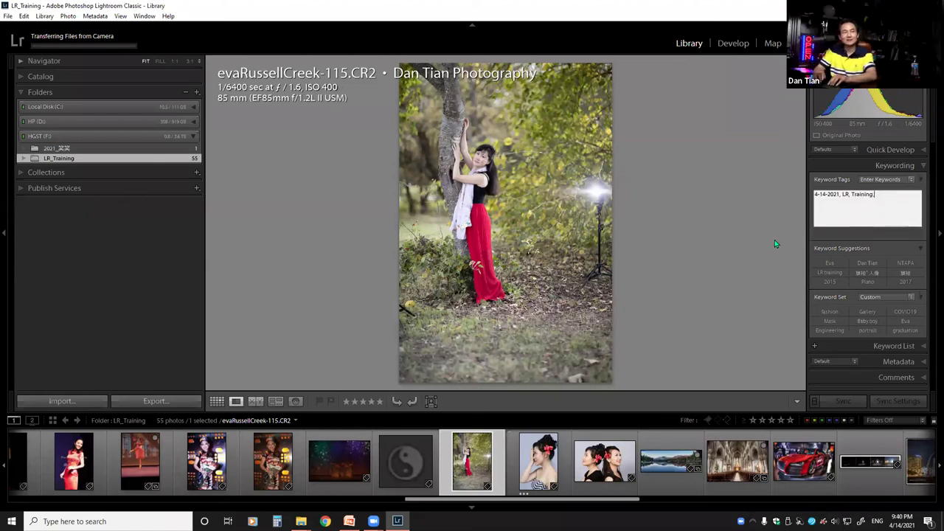
pyautogui.write(', ')
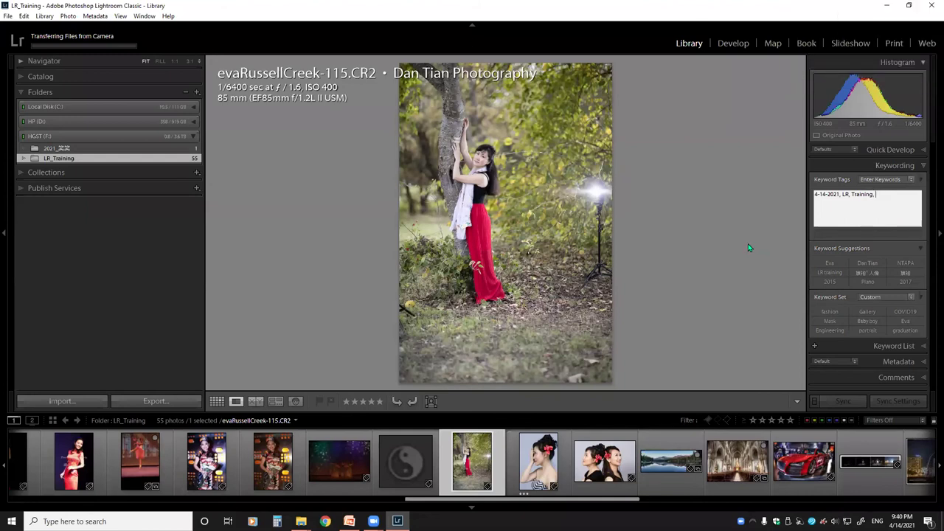
pyautogui.write('r')
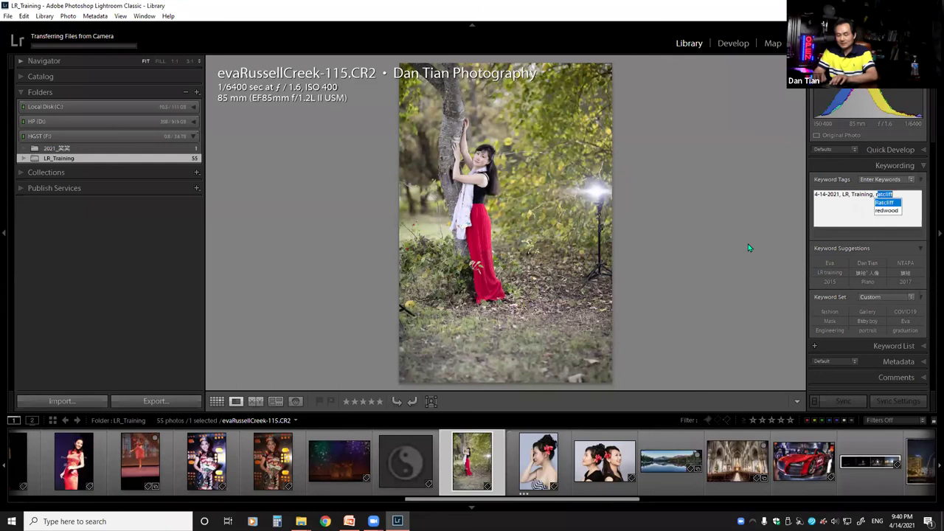
pyautogui.press('BackSpace')
pyautogui.press('BackSpace')
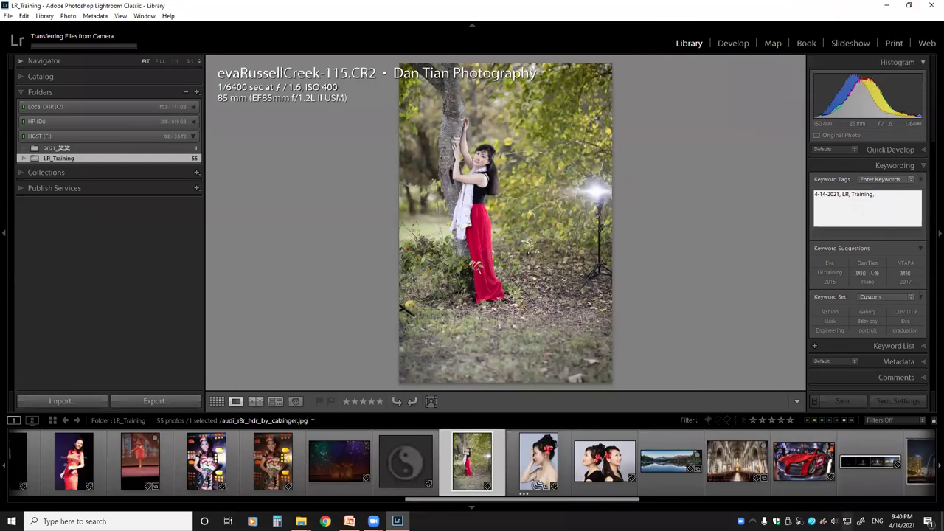
pyautogui.press('super+space')
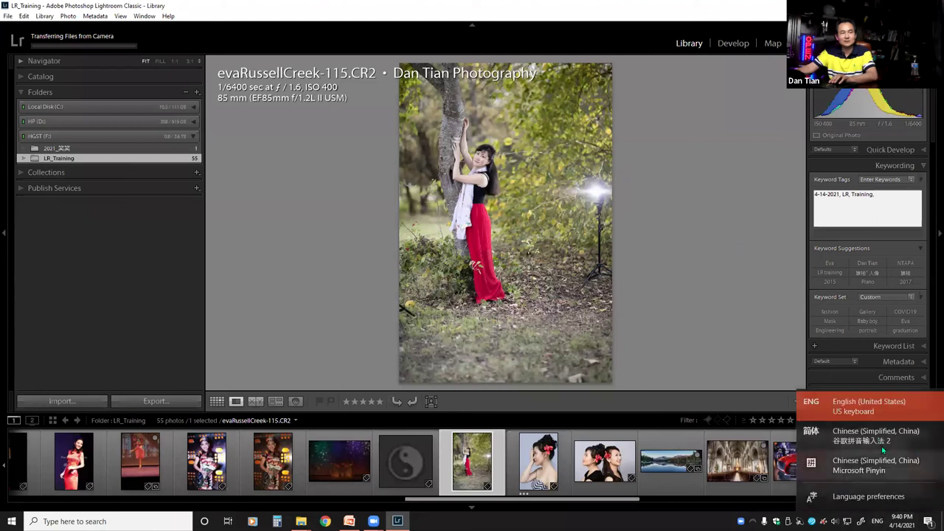
pyautogui.write('r x')
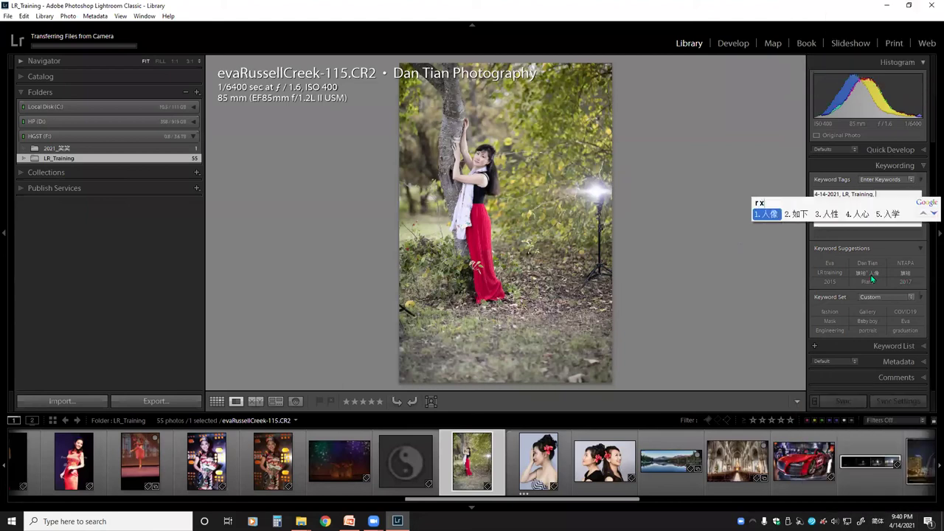
pyautogui.press('space')
pyautogui.press('Return')
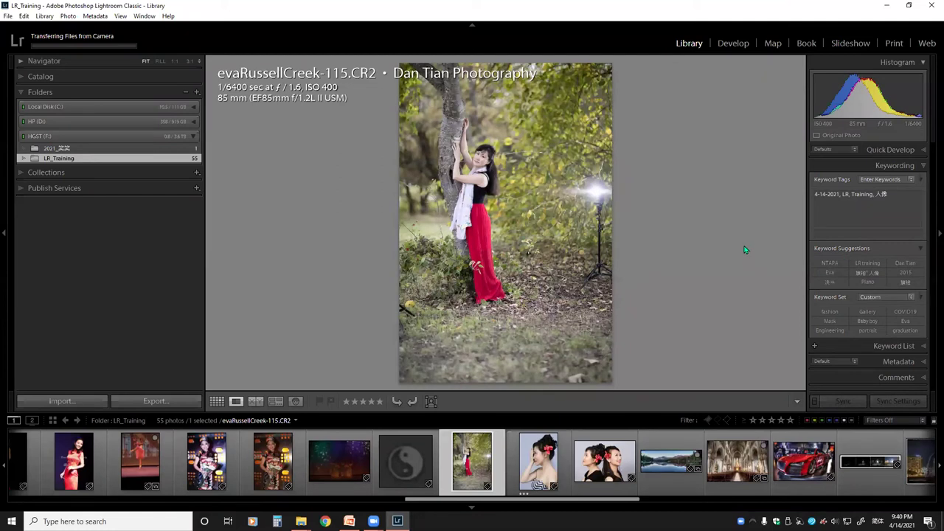
# Rate evaRussellCreek-115.CR2 three stars and expand the Collections list
pyautogui.click(899, 198)
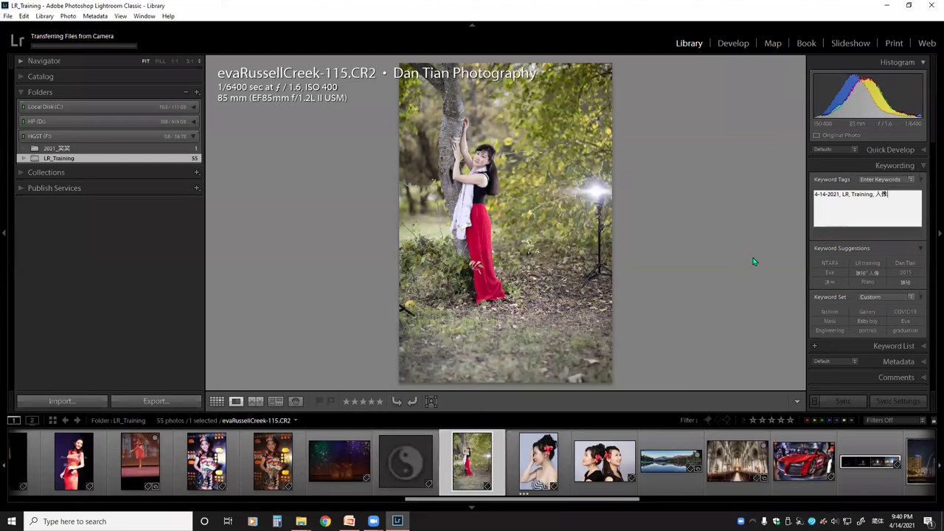
pyautogui.click(364, 402)
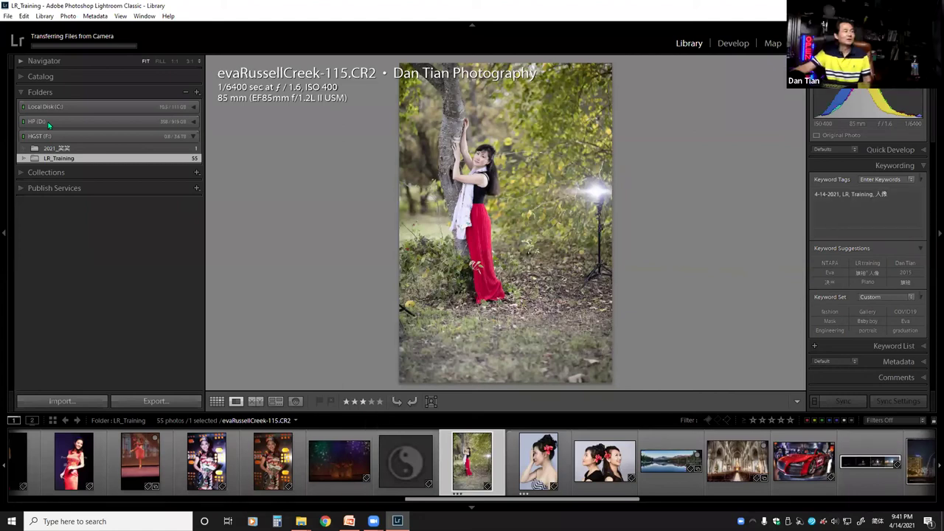
pyautogui.click(24, 173)
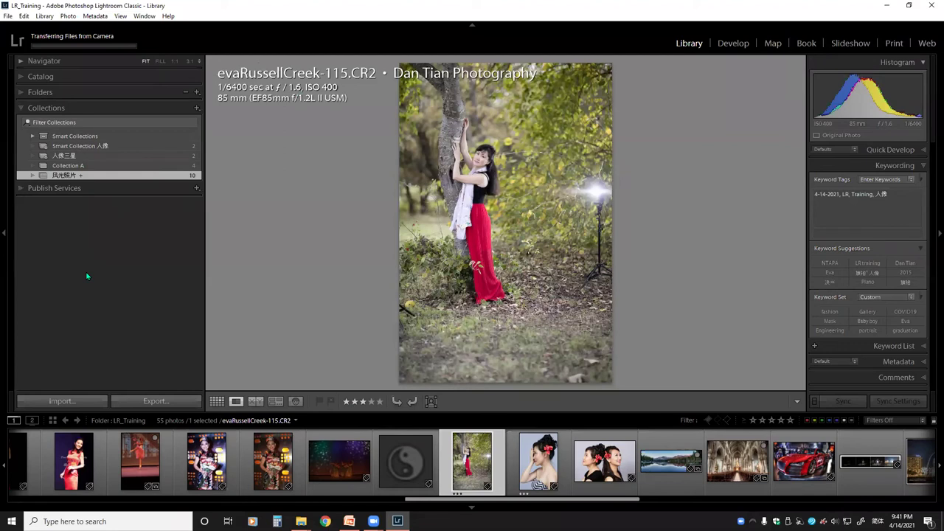
# Set the 人像三星 smart collection's second rule to Other Metadata > Keywords and save it
pyautogui.doubleClick(66, 159)
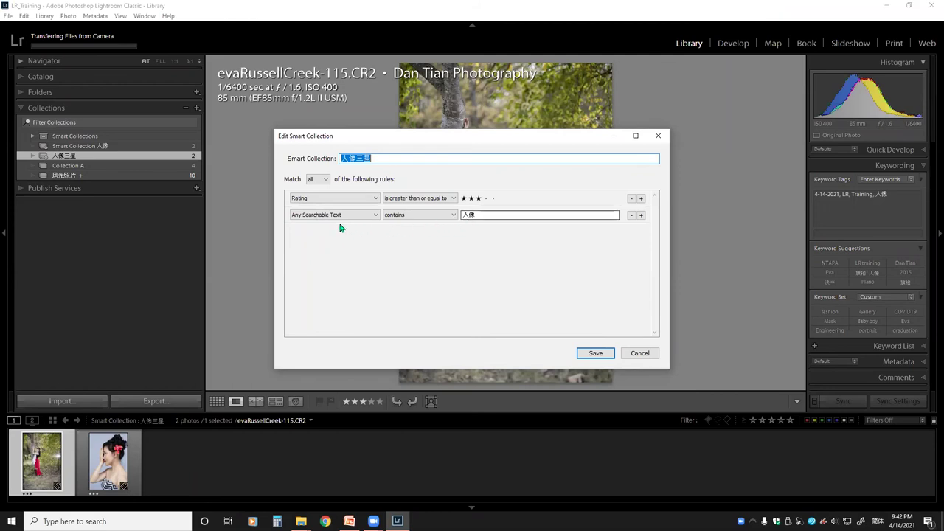
pyautogui.click(373, 215)
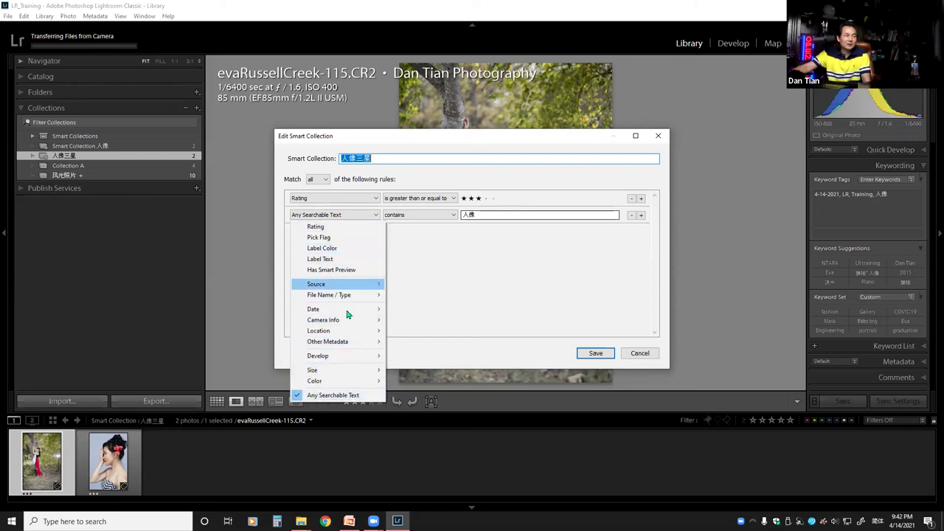
pyautogui.moveTo(352, 345)
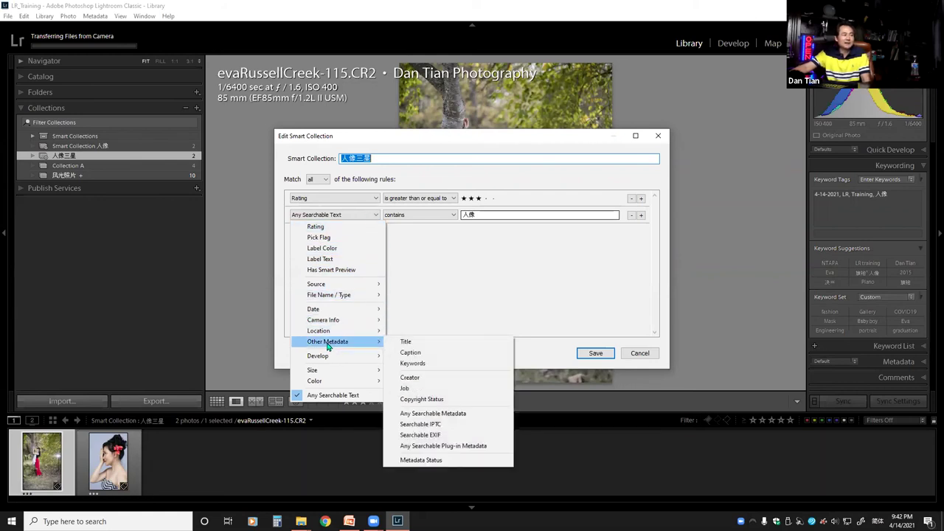
pyautogui.click(412, 364)
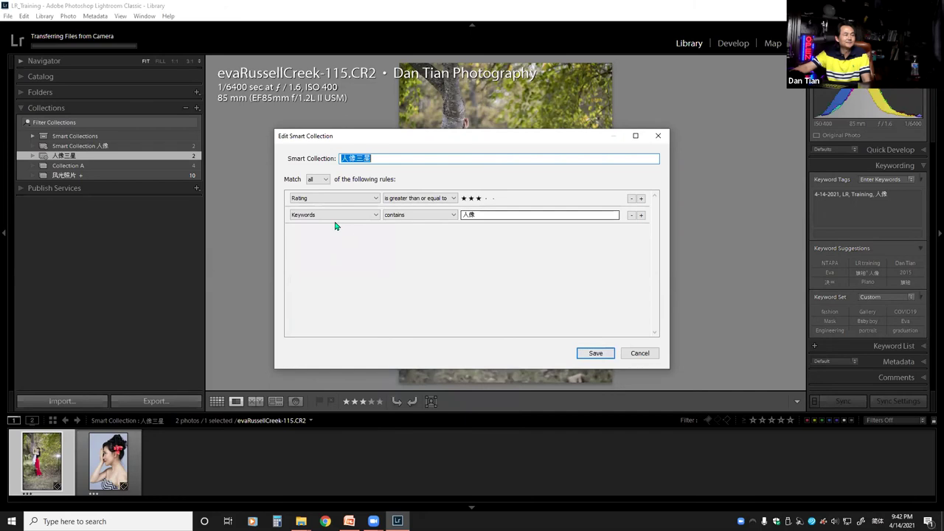
pyautogui.click(586, 355)
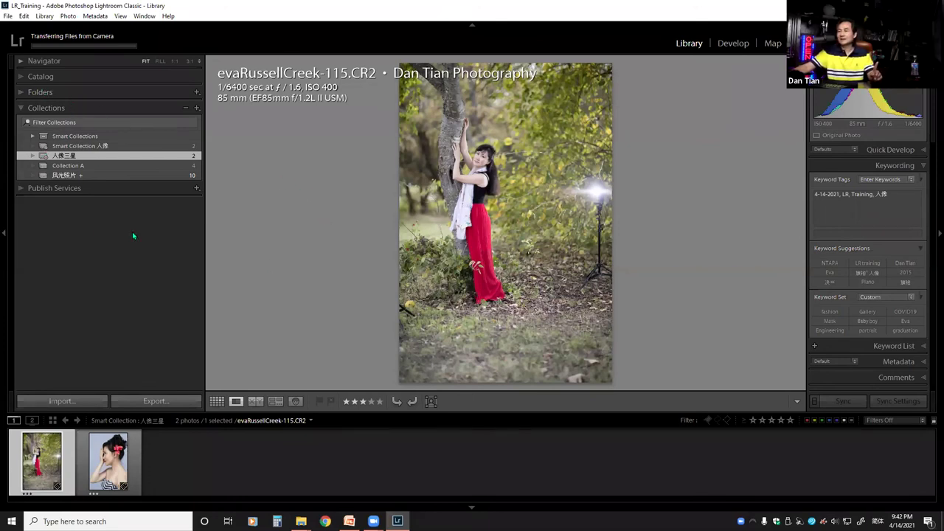
# Show the empty Quick Collection from the Catalog panel, then switch apps and re-expand Collections
pyautogui.click(23, 77)
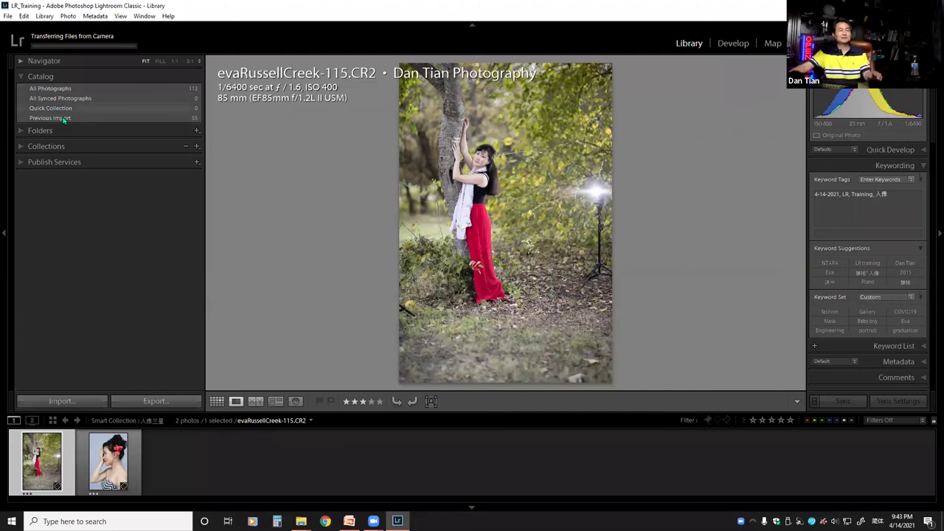
pyautogui.click(21, 77)
pyautogui.click(21, 77)
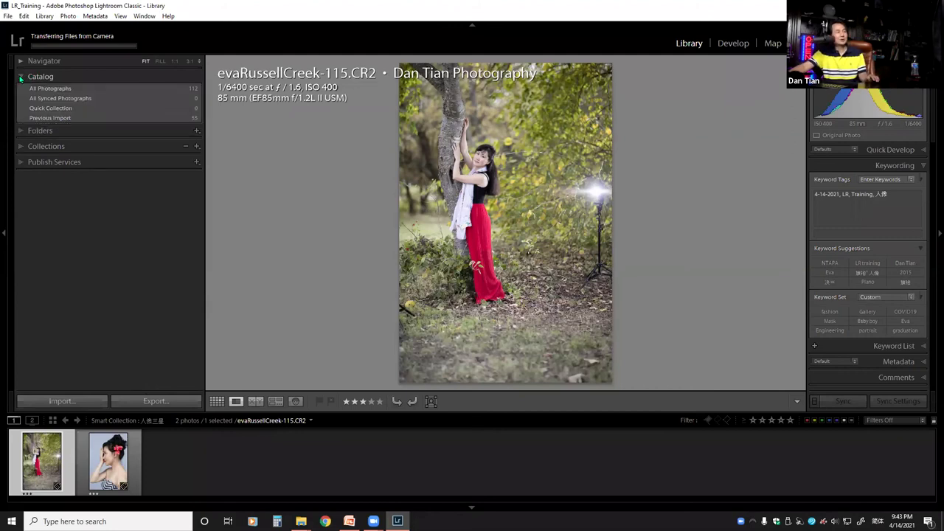
pyautogui.click(57, 110)
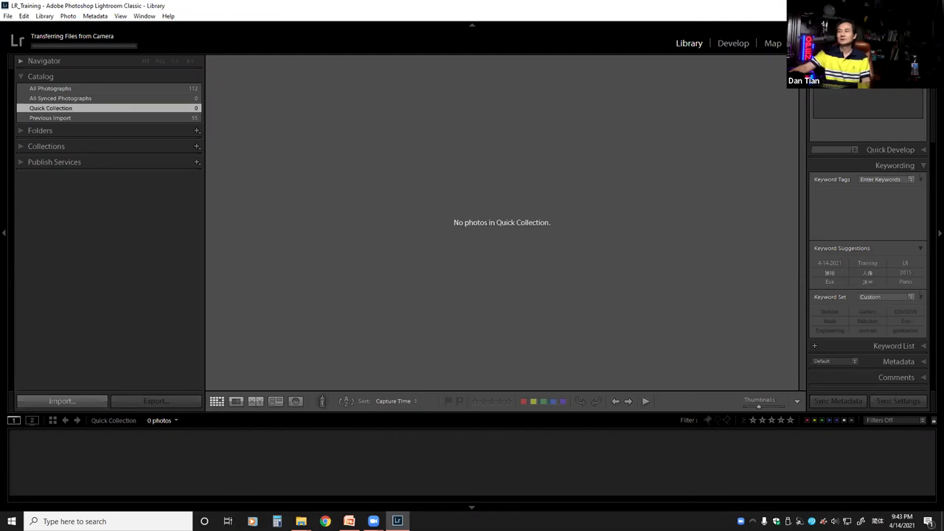
pyautogui.hotkey('alt', 'Tab')
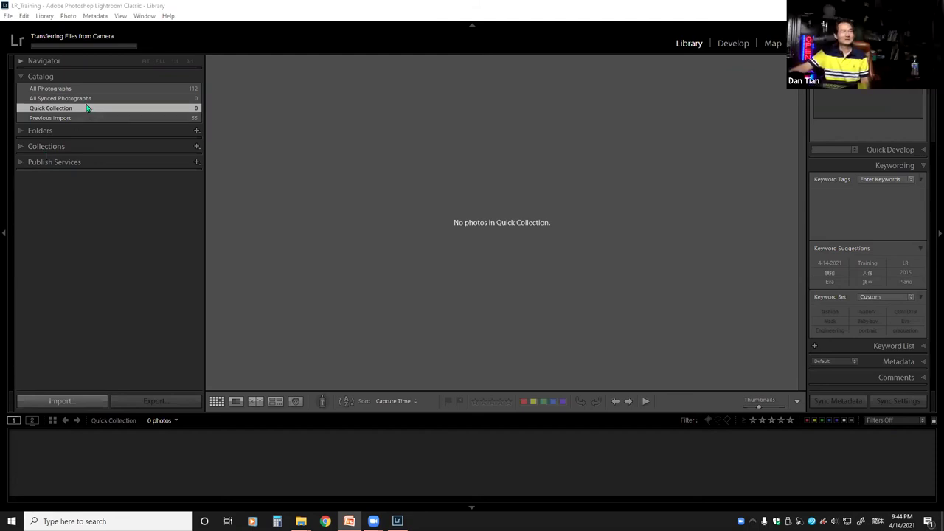
pyautogui.click(21, 146)
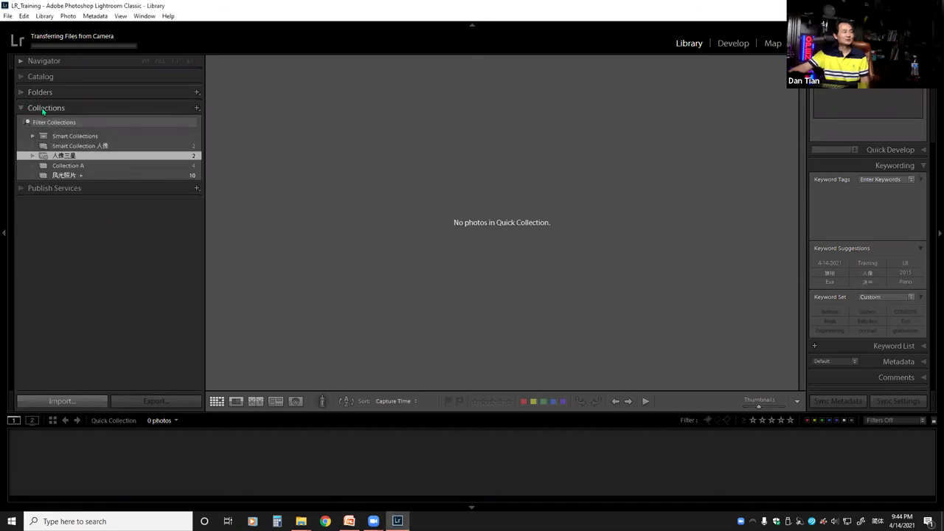
# Show 风光照片's 10 photos, keep it checked as Target Collection, then switch to the slides
pyautogui.click(71, 176)
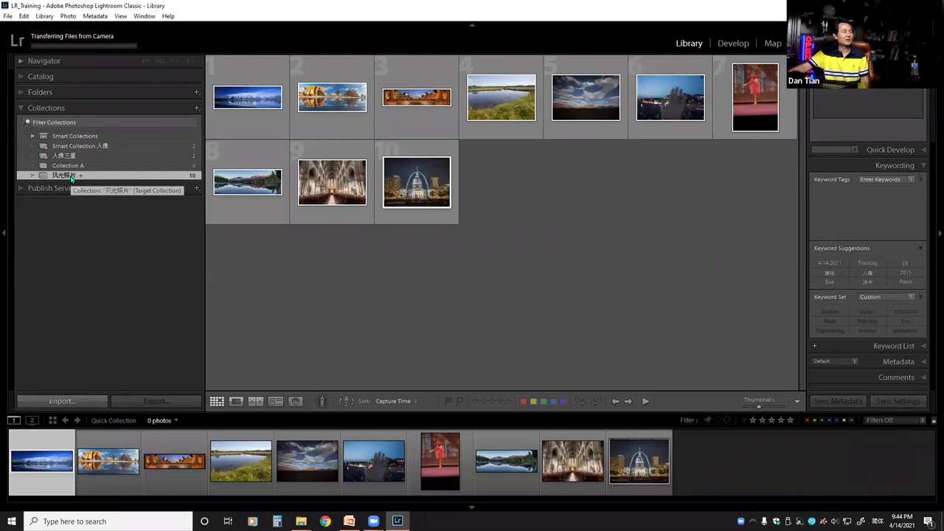
pyautogui.rightClick(71, 177)
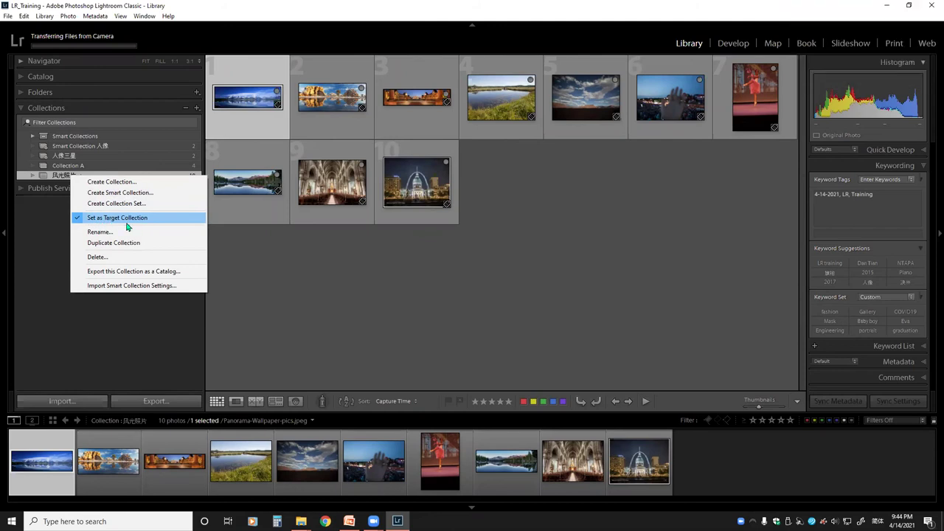
pyautogui.click(42, 240)
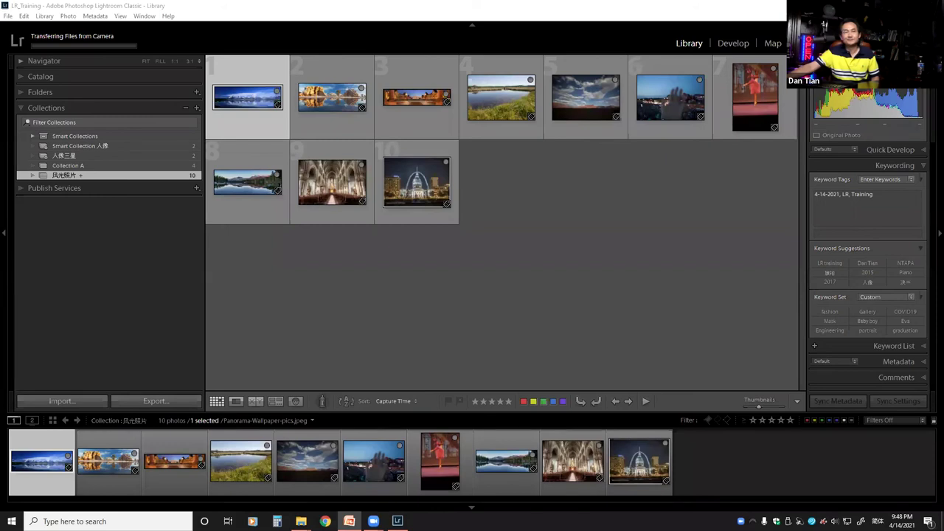
pyautogui.hotkey('alt', 'Tab')
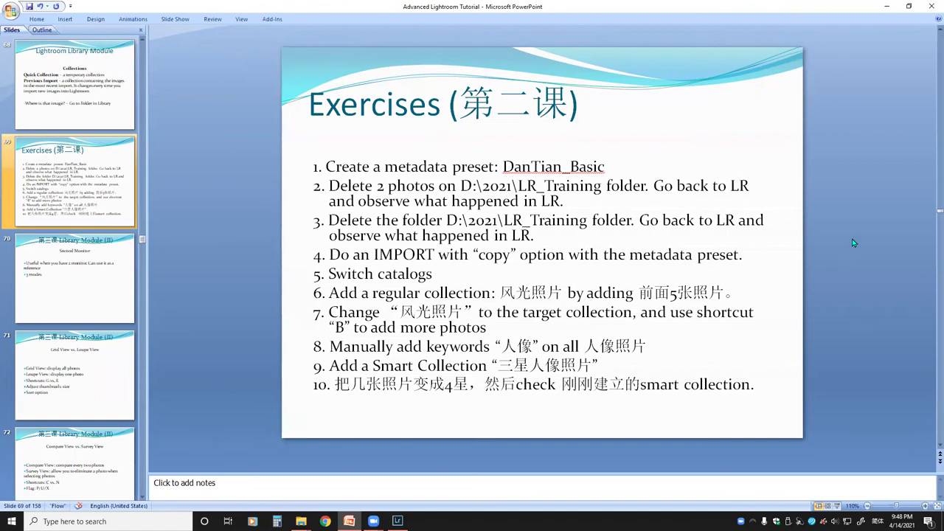
# Review the ten 第二课 exercises on slide 69, then minimize PowerPoint to return to Lightroom
pyautogui.click(885, 6)
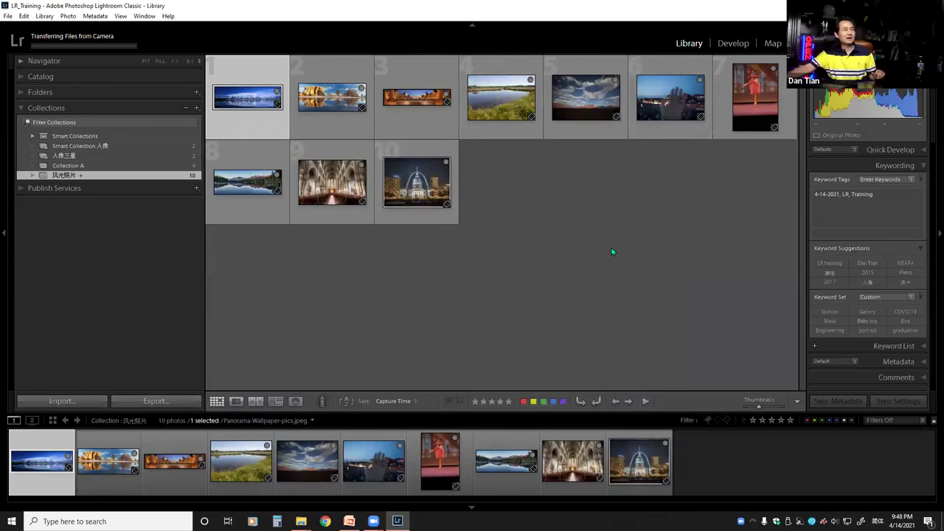
# Hide the Keywording panel and show the Metadata panel in its Default view
pyautogui.click(924, 169)
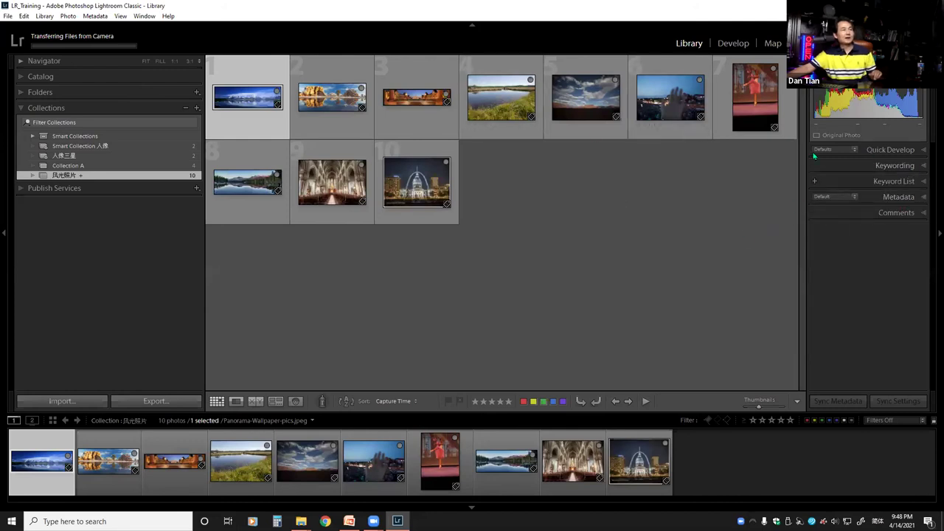
pyautogui.click(854, 197)
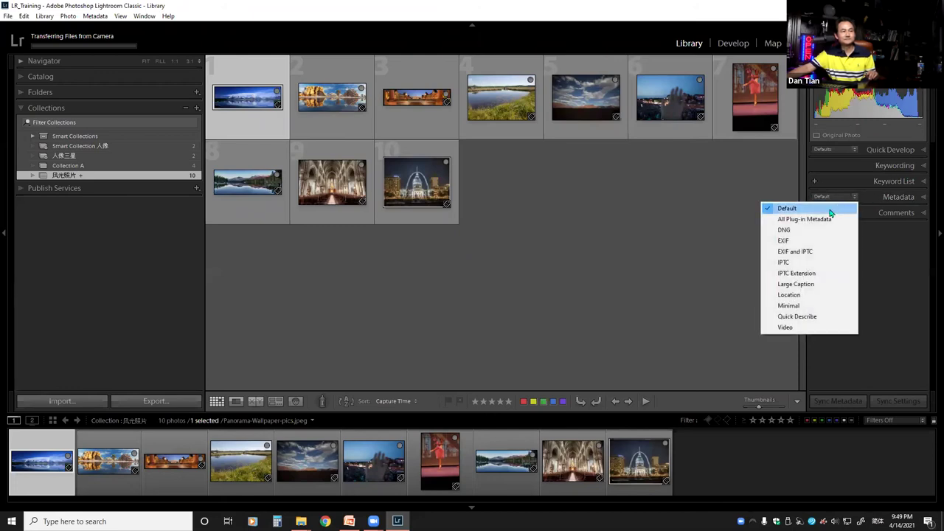
pyautogui.click(829, 210)
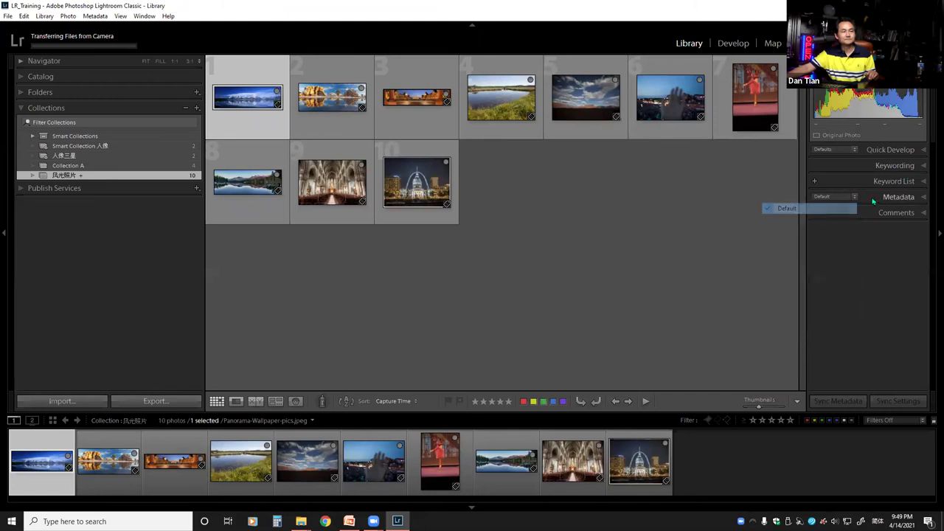
pyautogui.click(925, 198)
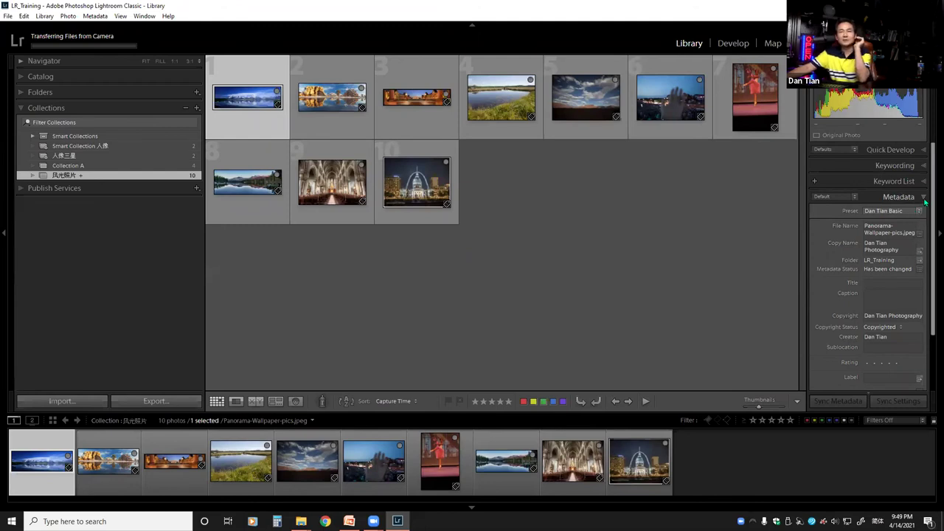
pyautogui.click(923, 199)
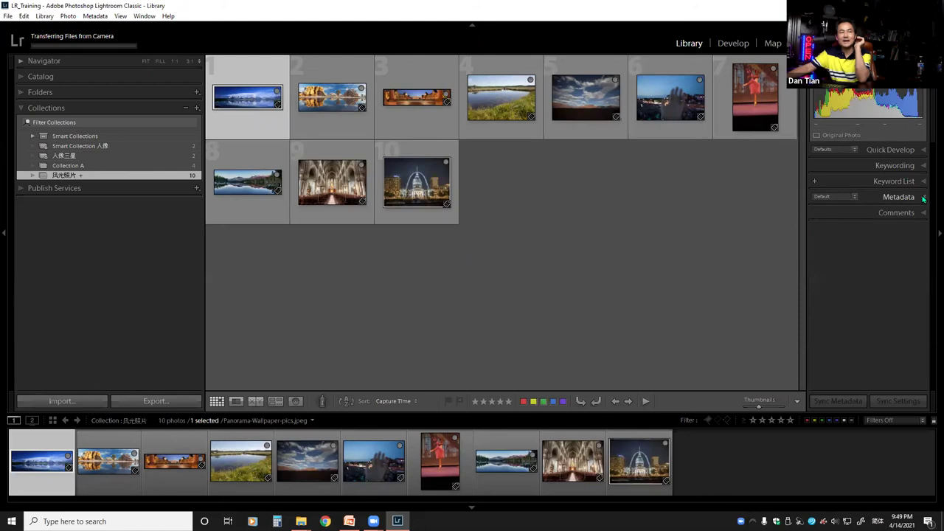
pyautogui.click(923, 199)
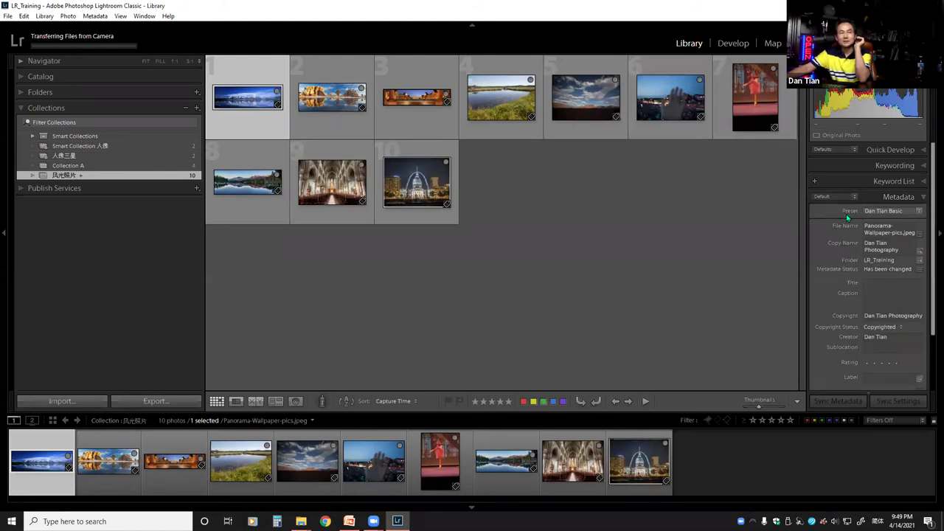
# Change the metadata preset from Dan Tian Basic to None, then reopen the preset list
pyautogui.click(919, 212)
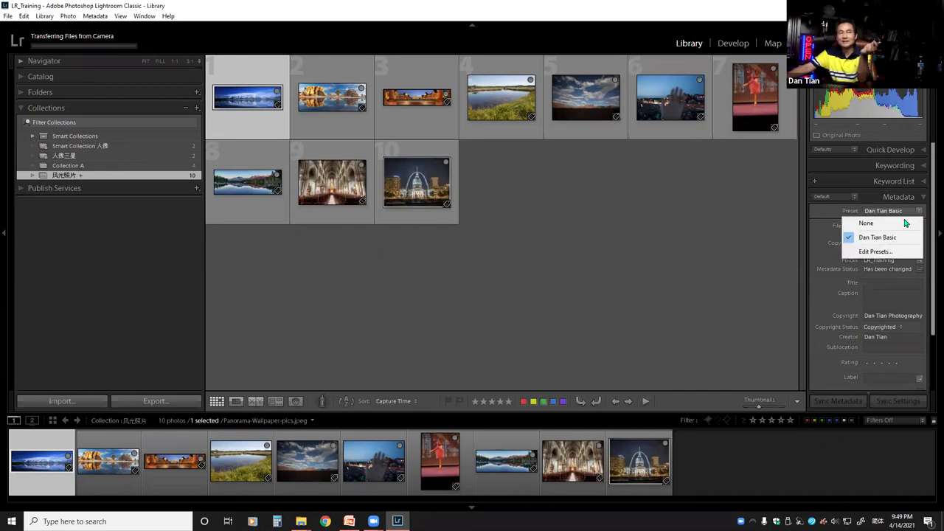
pyautogui.click(902, 223)
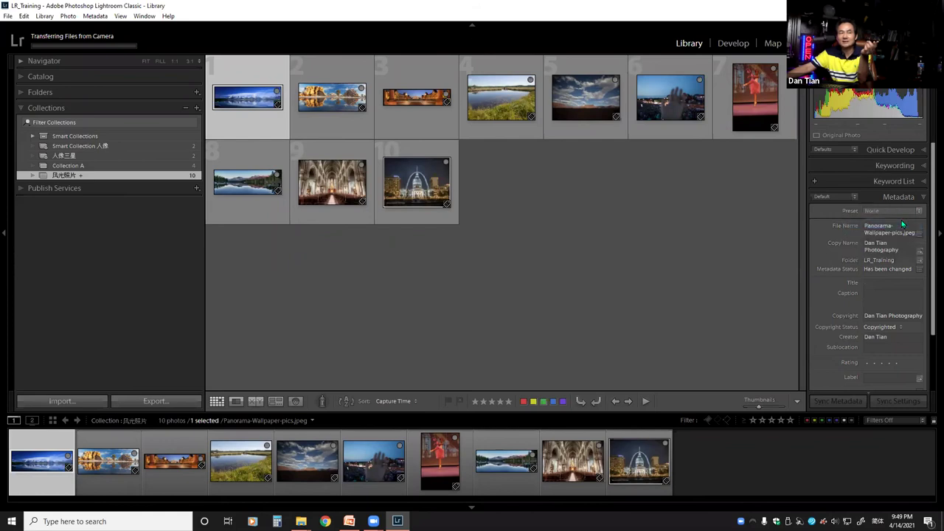
pyautogui.click(918, 213)
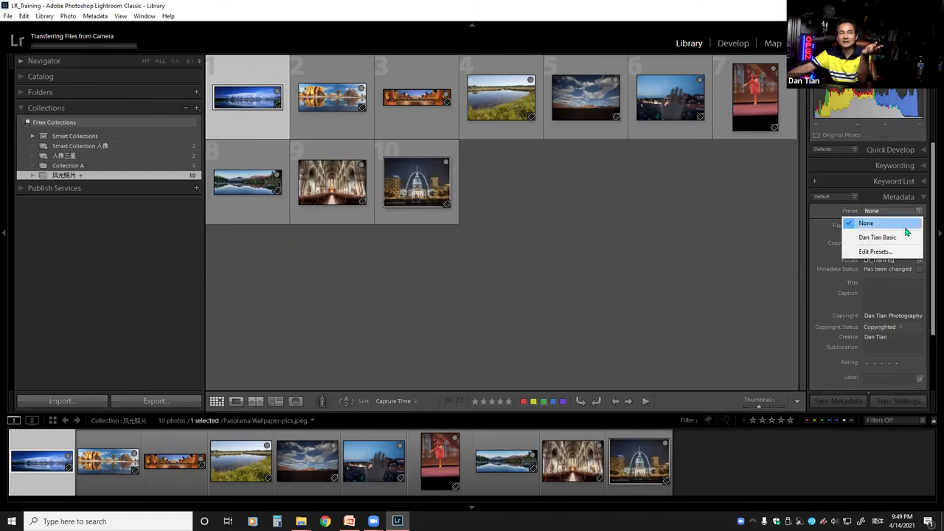
# Look over the metadata preset editor, keep the Custom preset, close it, and bring up the exercise slide
pyautogui.click(884, 254)
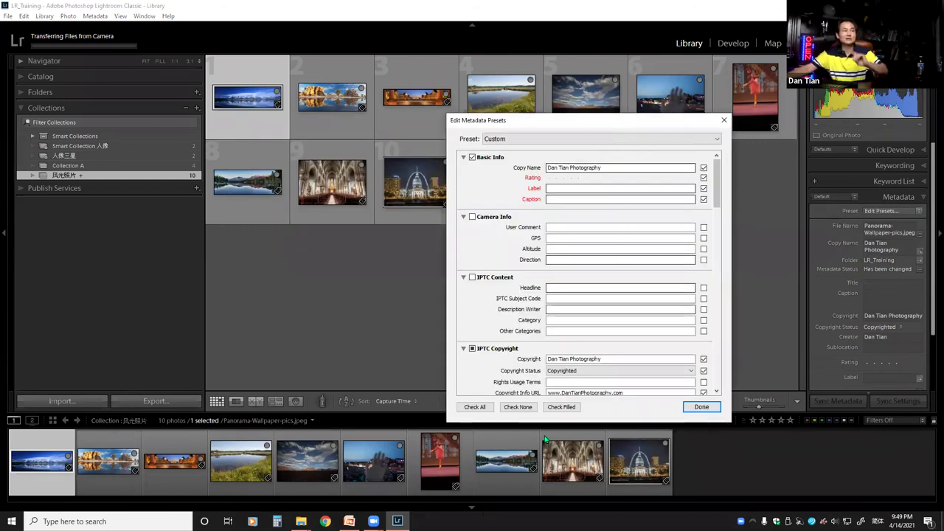
pyautogui.click(525, 140)
pyautogui.click(568, 150)
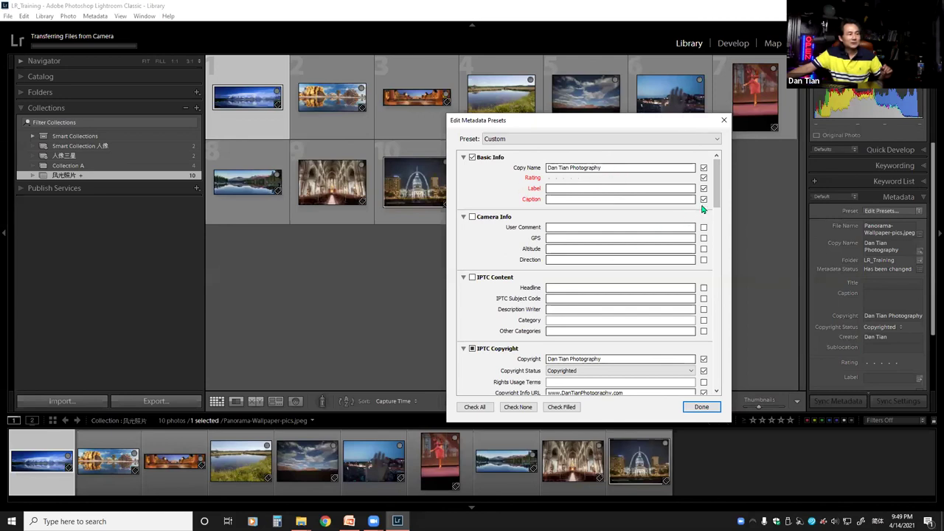
pyautogui.moveTo(721, 190); pyautogui.dragTo(721, 204)
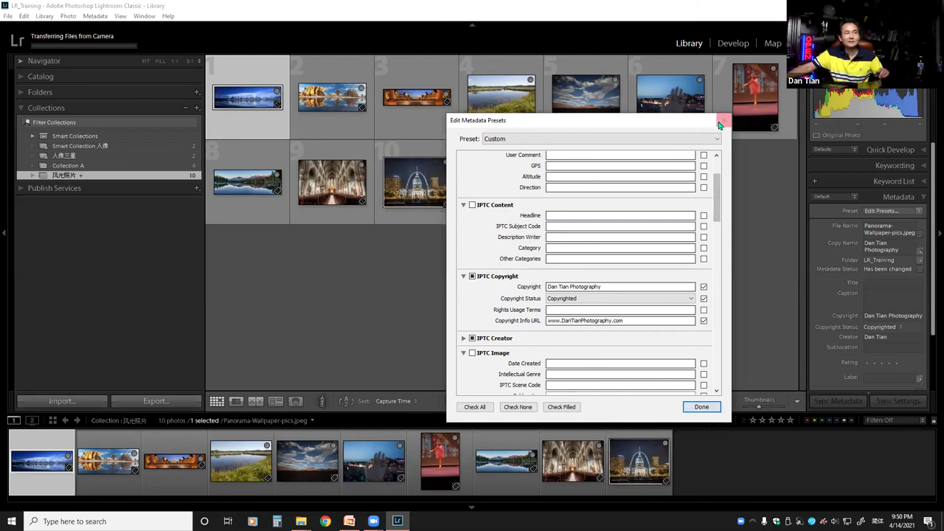
pyautogui.press('Escape')
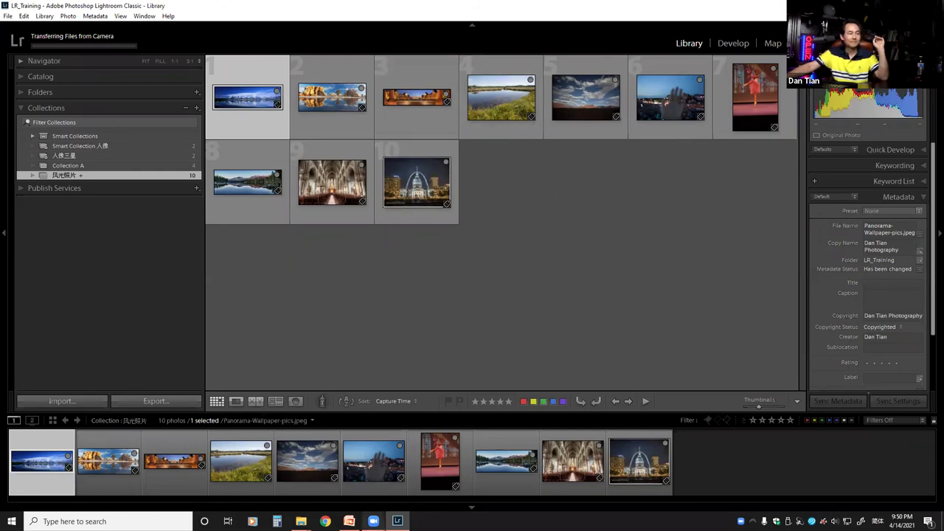
pyautogui.click(349, 521)
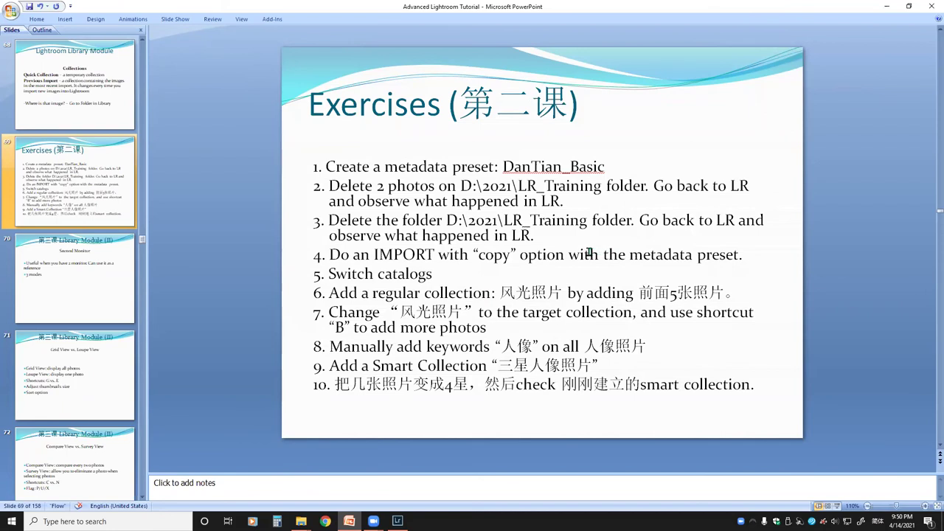
pyautogui.click(885, 5)
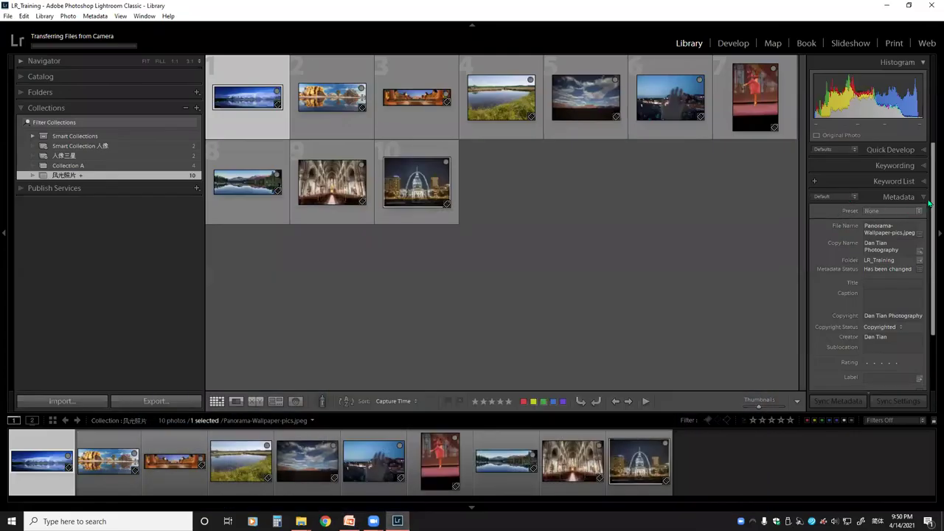
pyautogui.moveTo(929, 210); pyautogui.dragTo(930, 221)
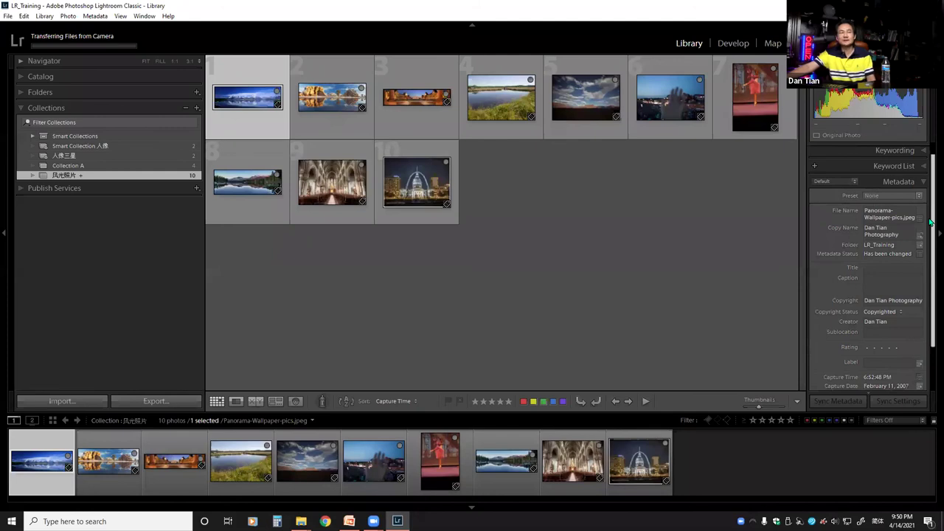
pyautogui.click(877, 195)
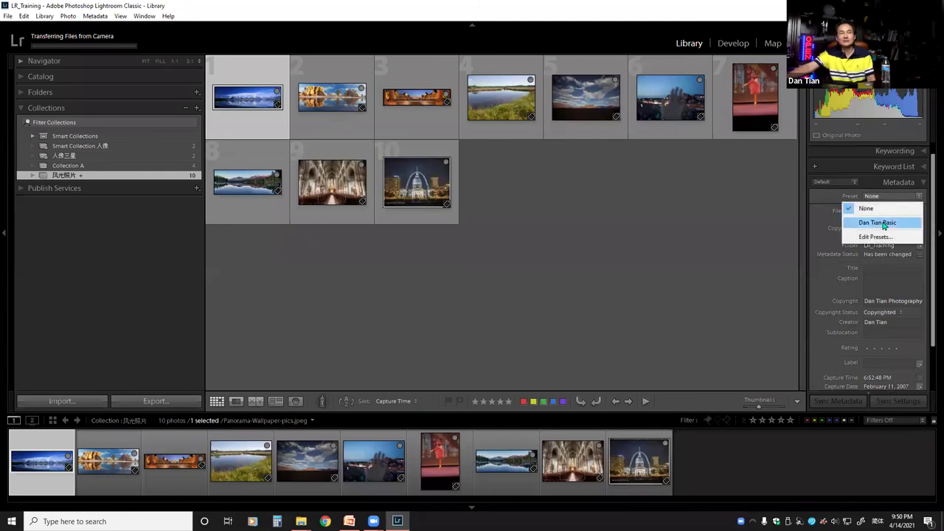
pyautogui.click(882, 224)
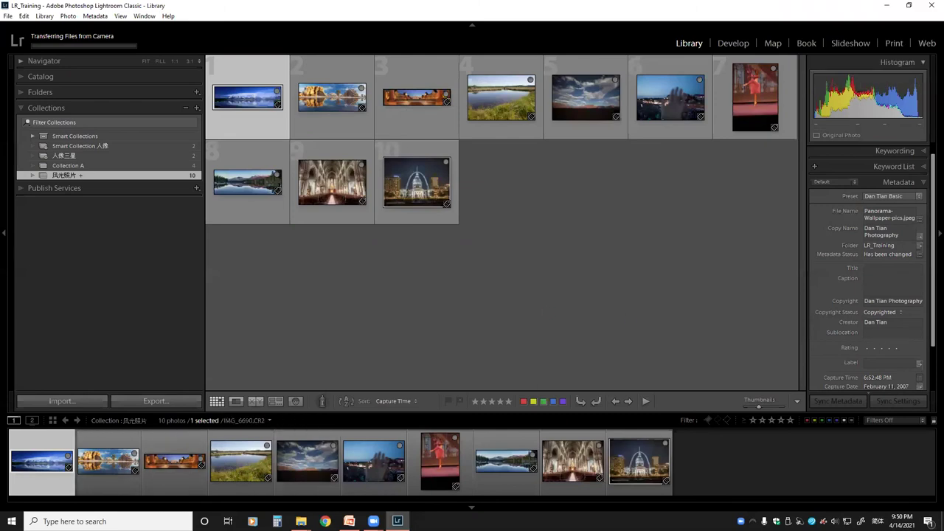
pyautogui.moveTo(348, 521)
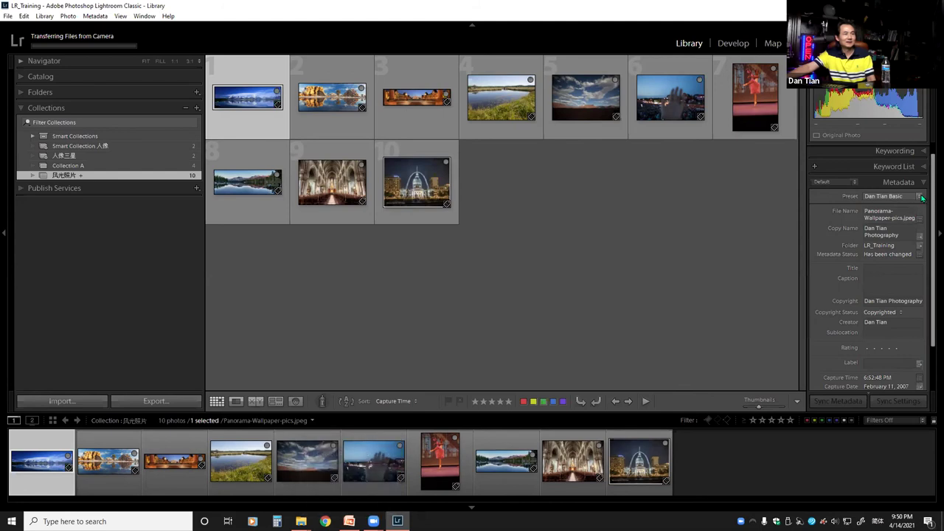
pyautogui.scroll(-1, 930, 213)
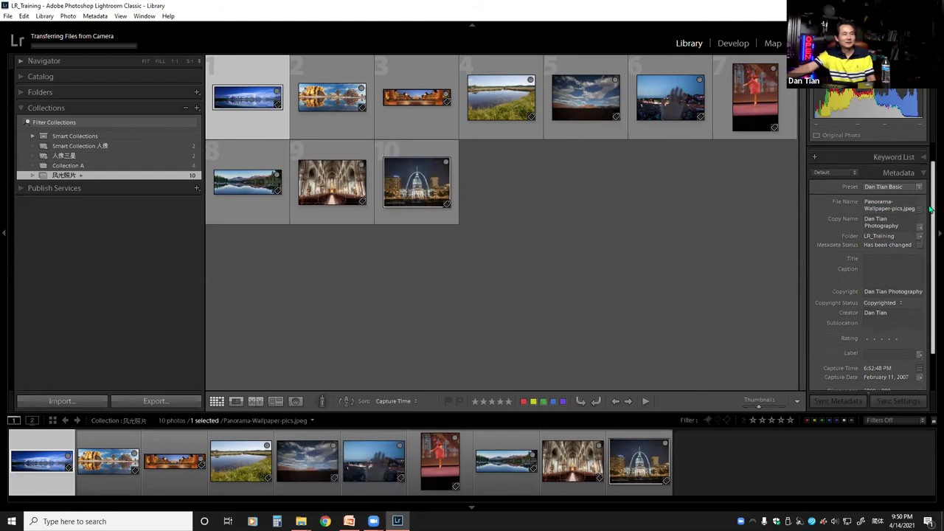
pyautogui.scroll(-4, 930, 225)
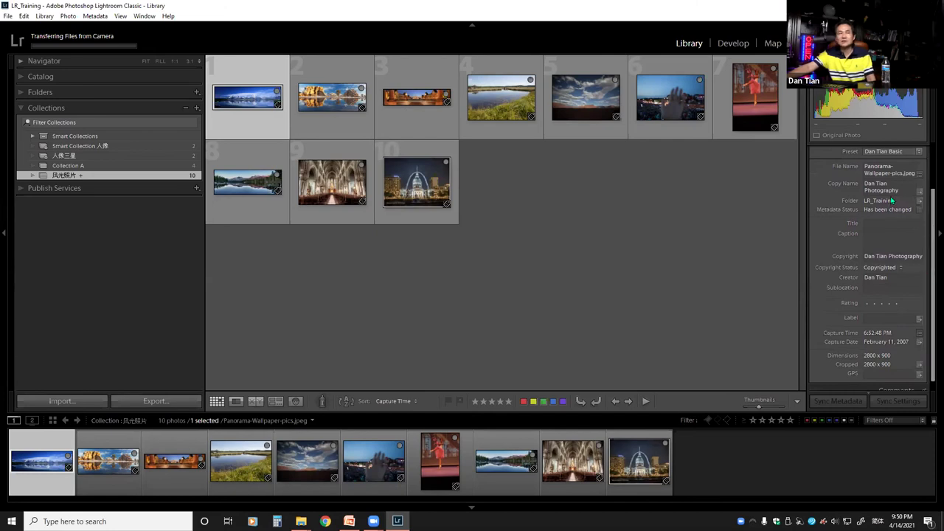
pyautogui.click(920, 155)
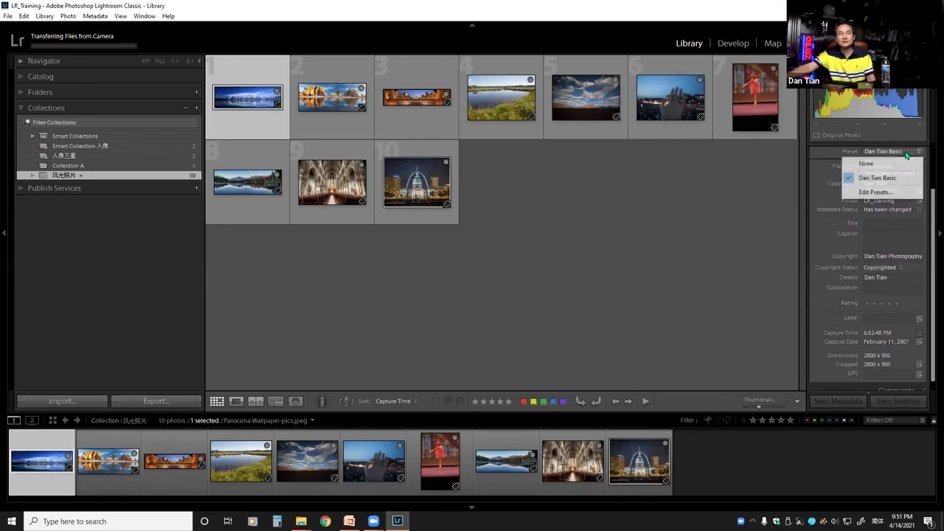
pyautogui.click(884, 176)
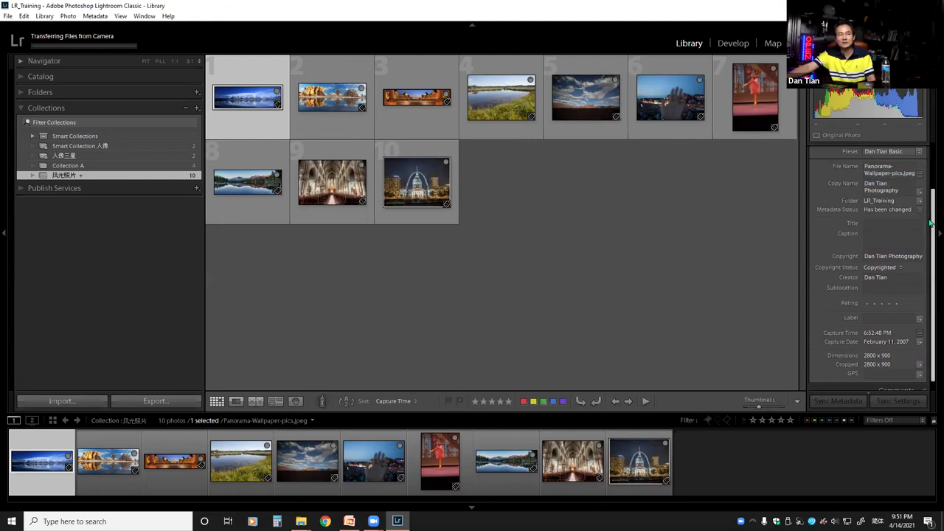
pyautogui.scroll(-1, 930, 225)
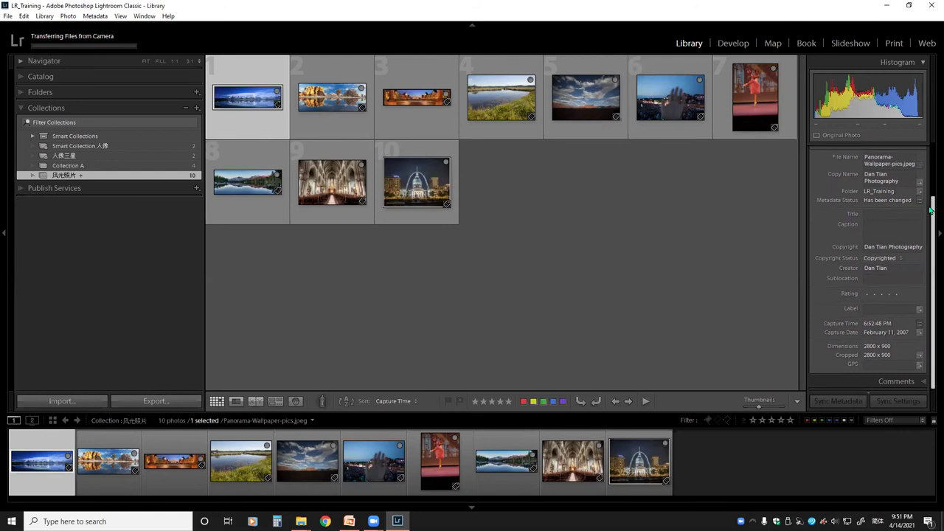
pyautogui.scroll(3, 930, 182)
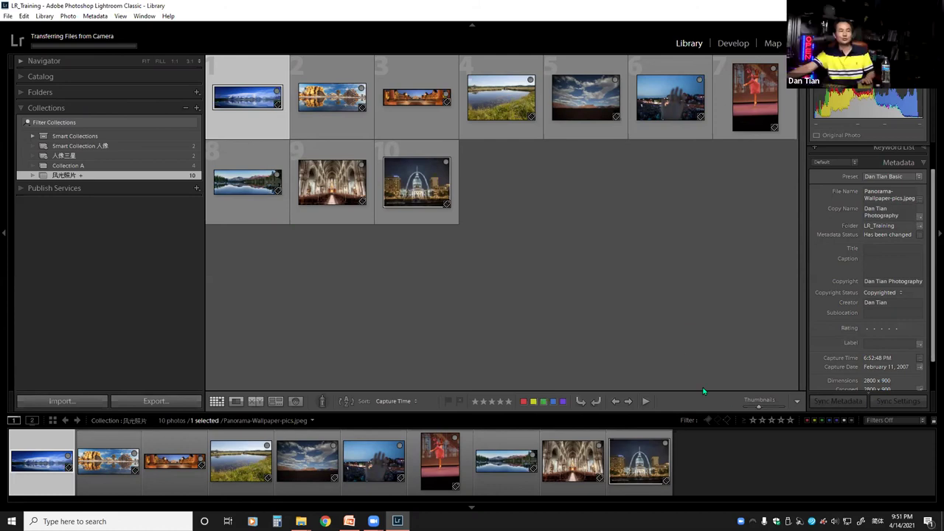
# Deselect all photos, leave the Metadata Set on Default, and check the exercise list slide
pyautogui.click(660, 307)
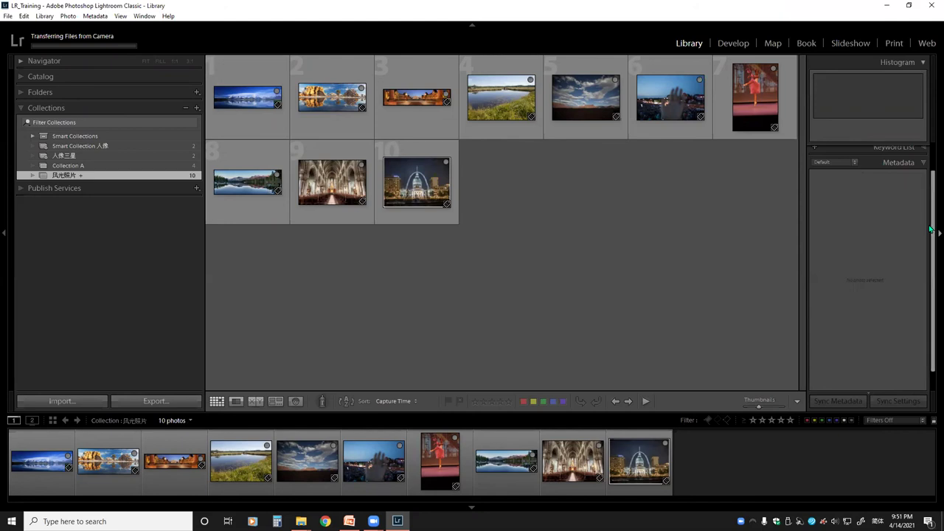
pyautogui.scroll(2, 930, 230)
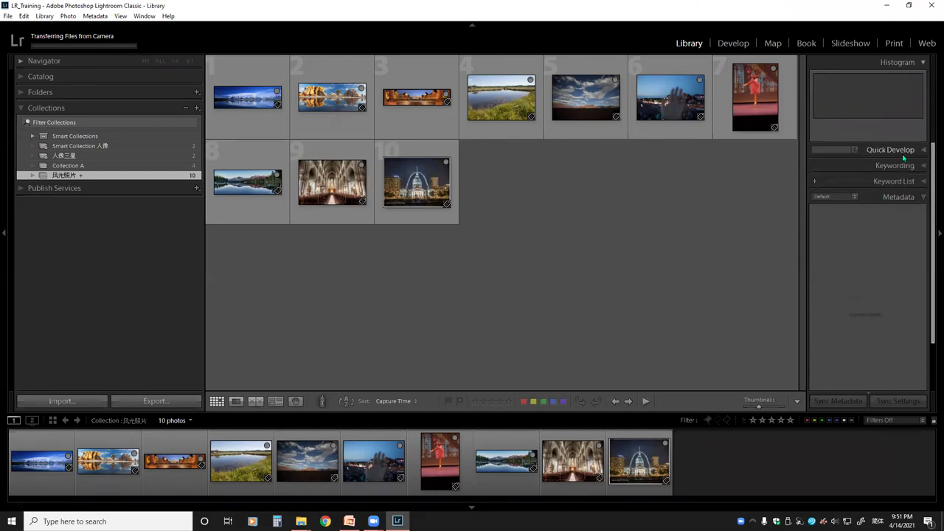
pyautogui.click(854, 198)
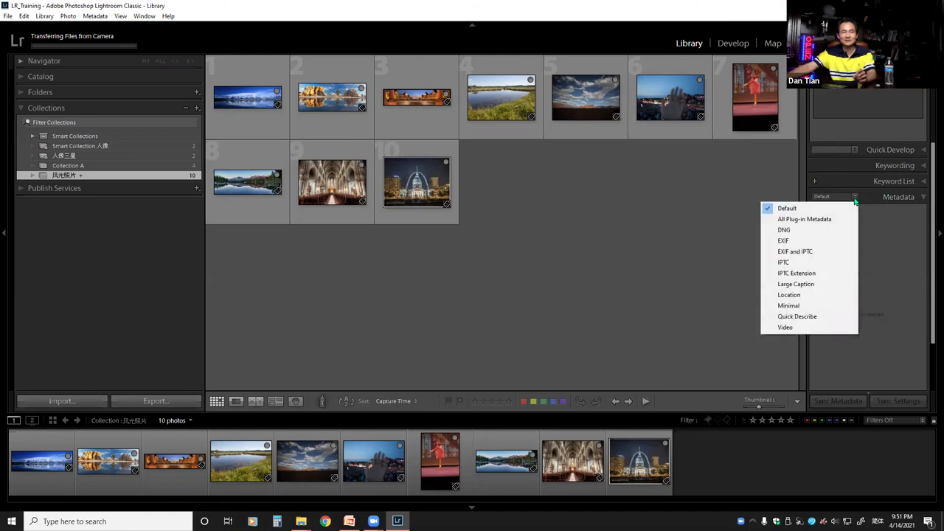
pyautogui.click(714, 198)
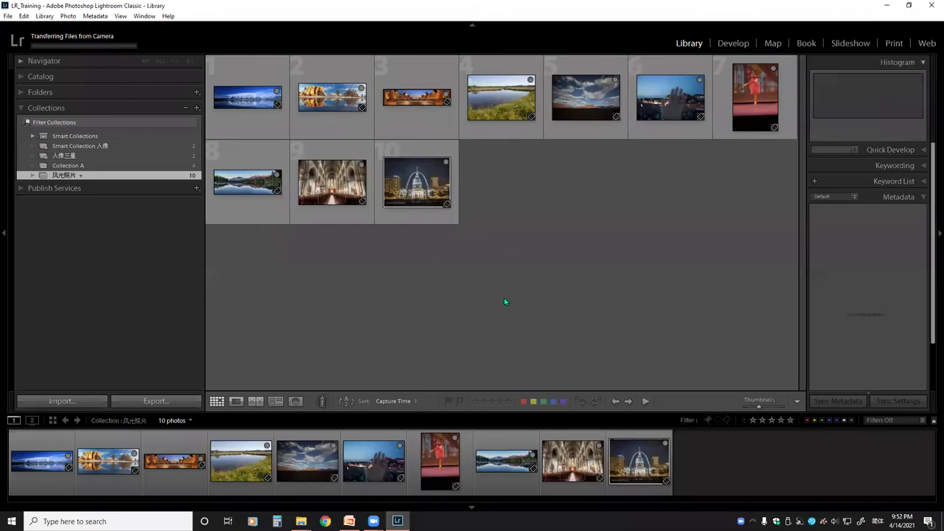
pyautogui.click(349, 522)
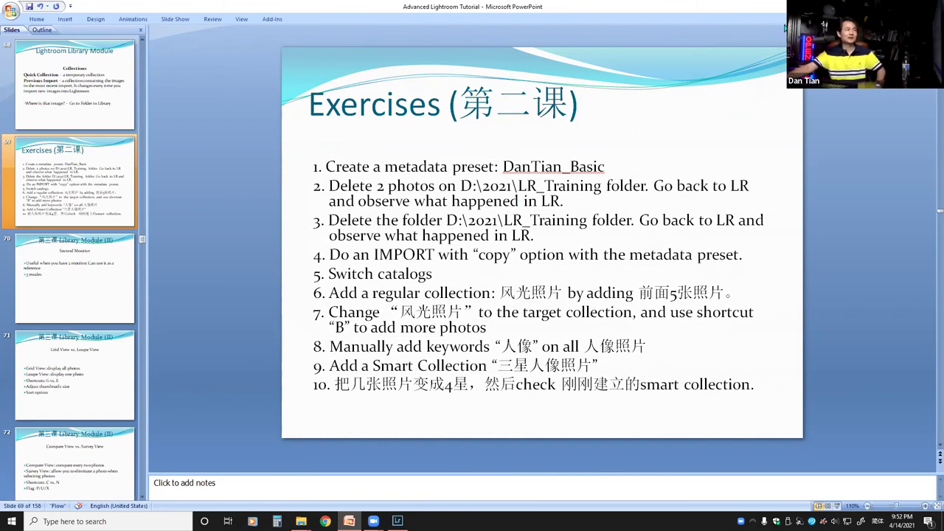
# Back in Lightroom, expand the Folders panel and show the LR_Training folder's 55 photos
pyautogui.hotkey('alt', 'Tab')
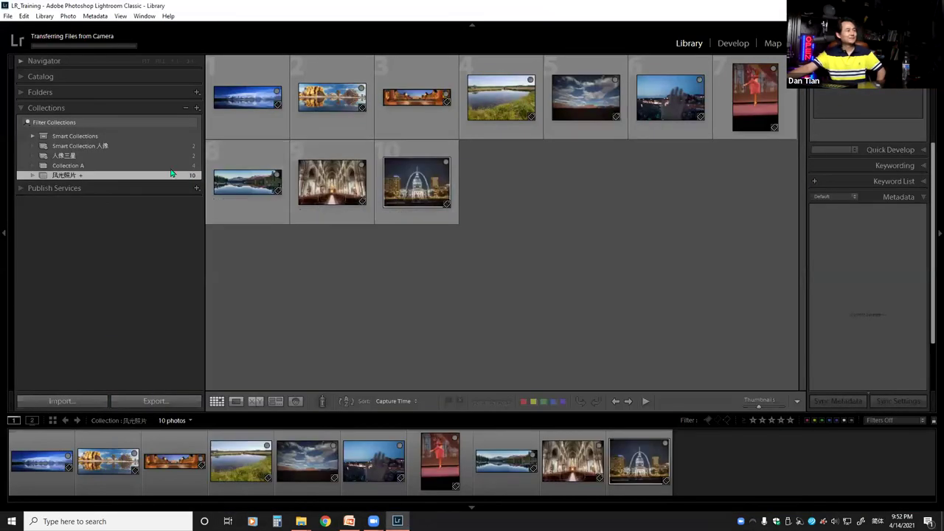
pyautogui.click(21, 92)
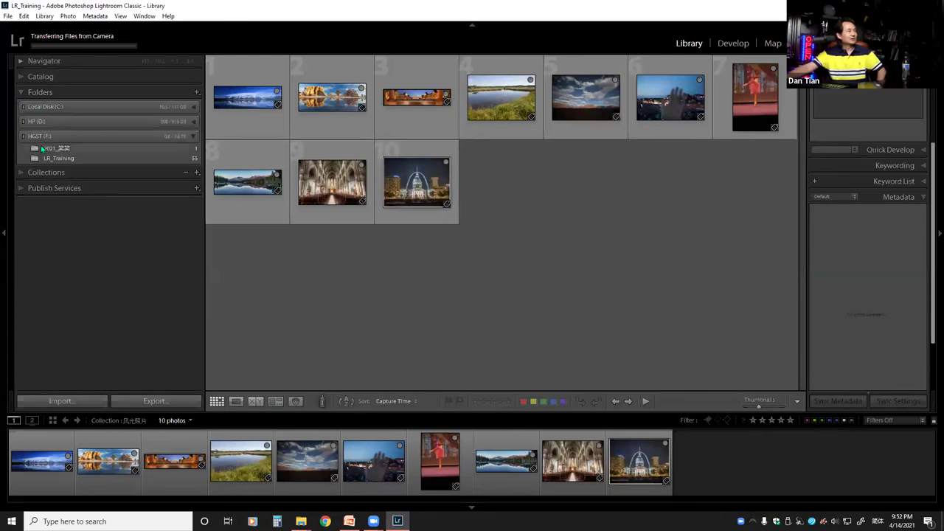
pyautogui.click(52, 159)
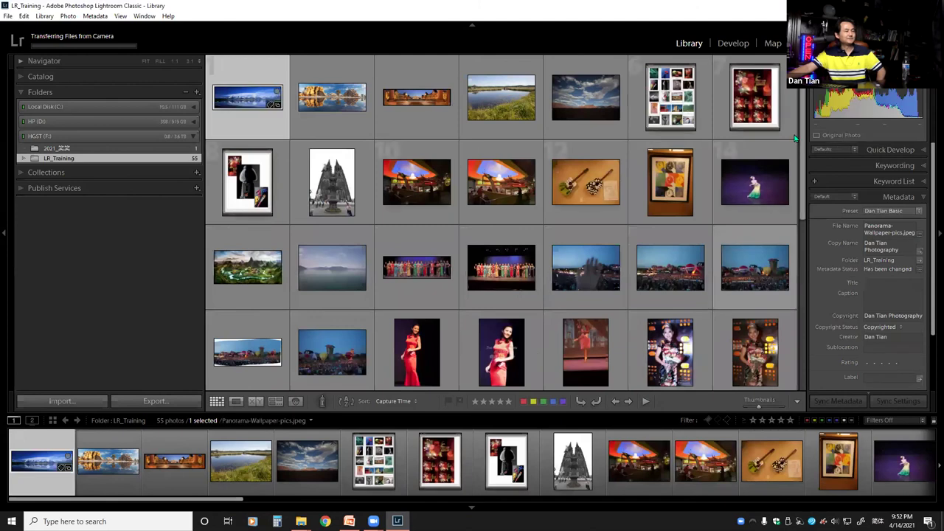
pyautogui.scroll(-2, 801, 144)
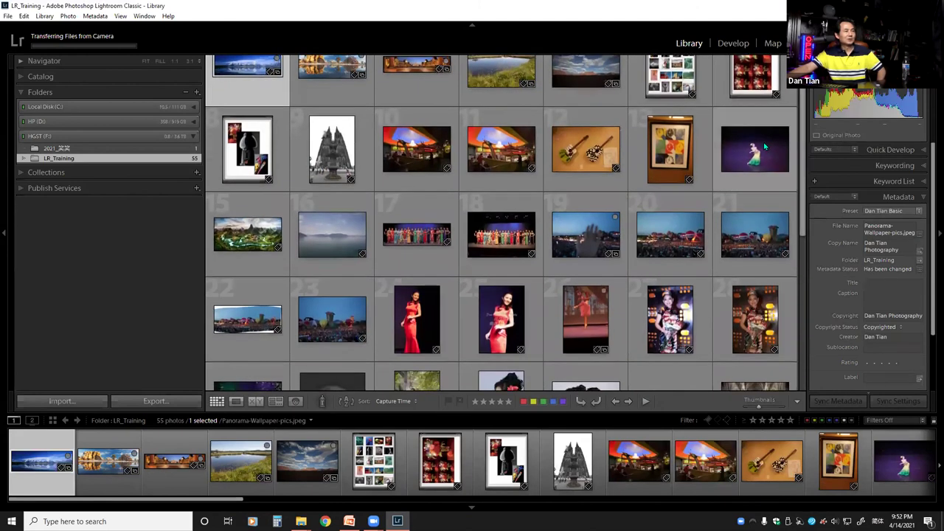
# Delete photo 14, the purple dancer IMG_5301.CR2, from disk, leaving 54 photos
pyautogui.click(763, 147)
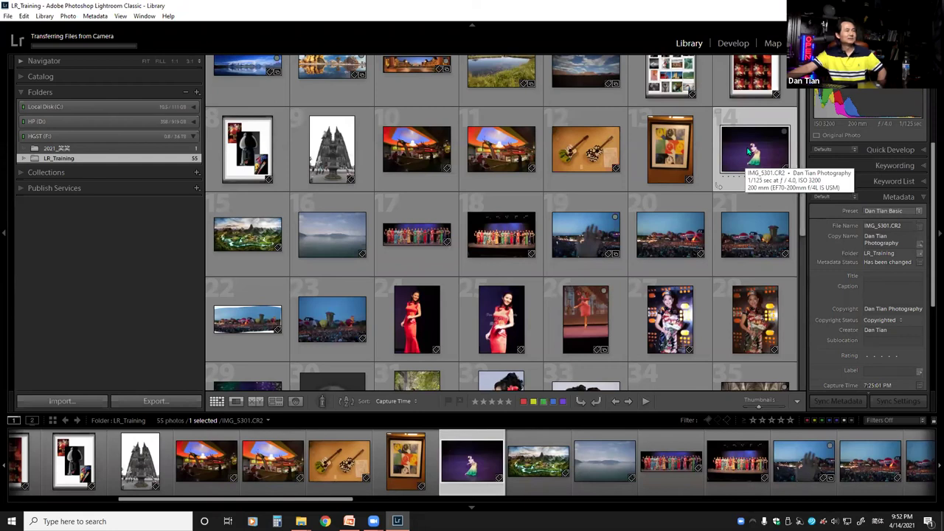
pyautogui.rightClick(749, 151)
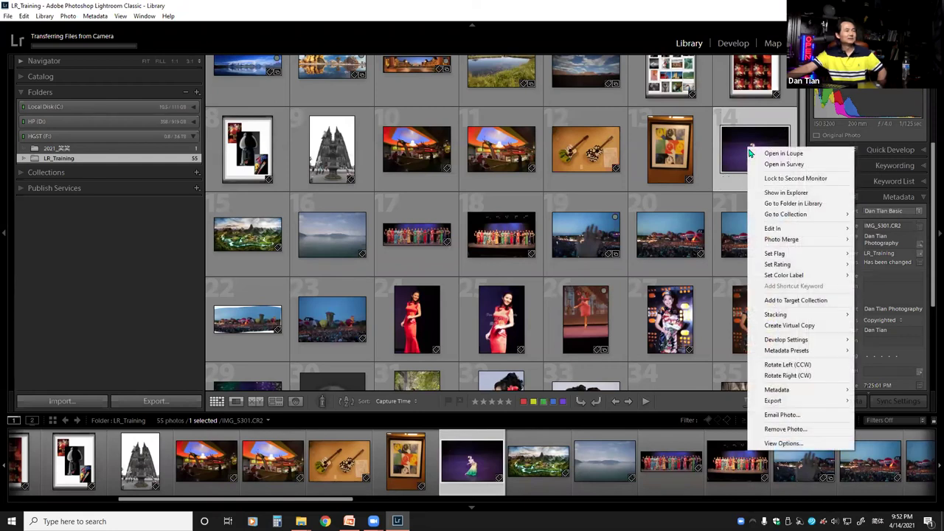
pyautogui.click(780, 430)
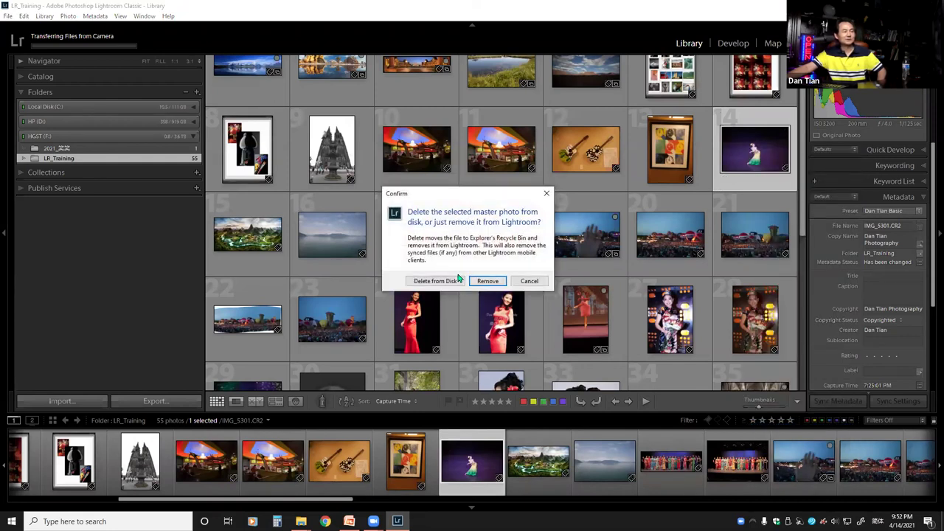
pyautogui.click(437, 281)
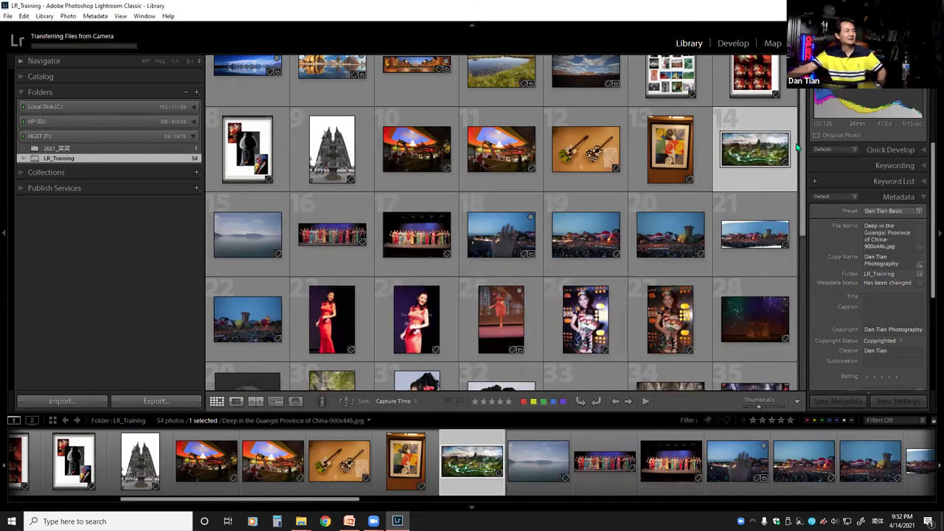
pyautogui.scroll(2, 804, 125)
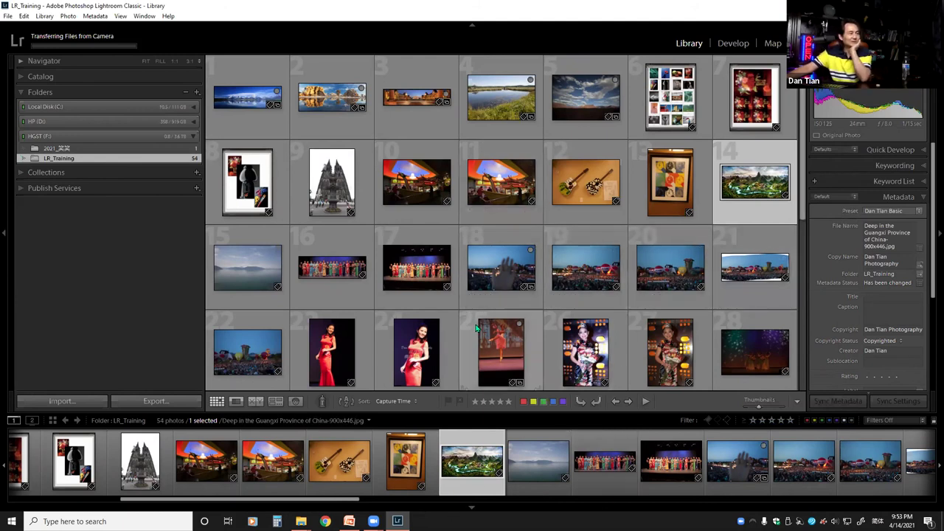
pyautogui.scroll(-1, 443, 345)
pyautogui.click(501, 295)
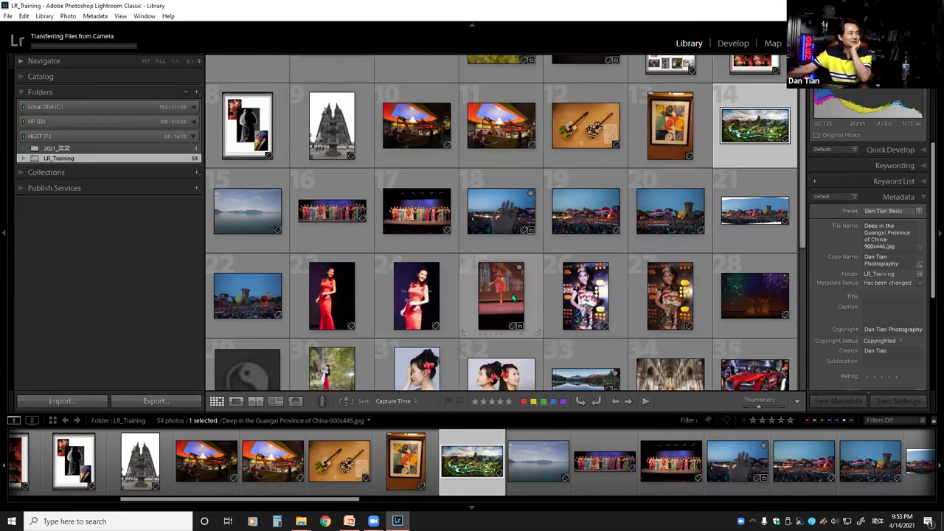
pyautogui.click(427, 294)
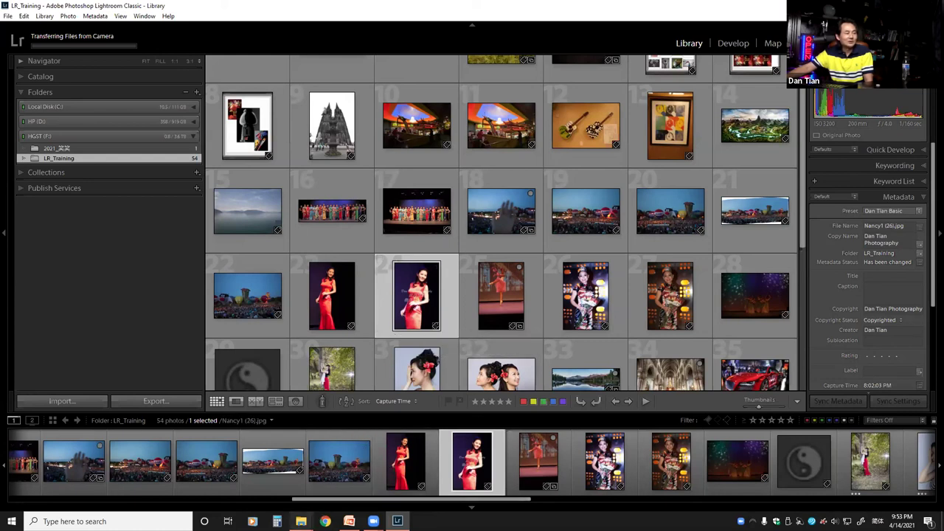
pyautogui.moveTo(301, 521)
pyautogui.click(338, 445)
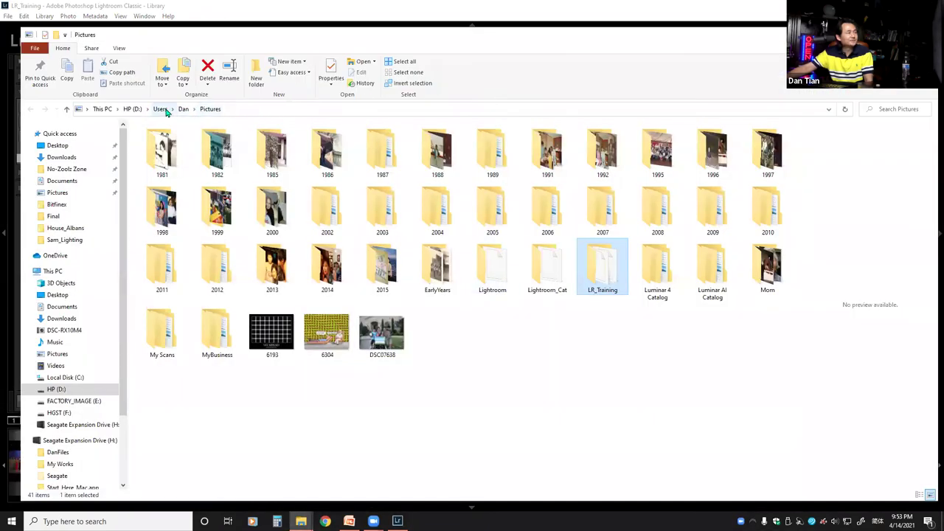
# In File Explorer, navigate to HGST (F:) > 2021 > LR_Training
pyautogui.click(59, 412)
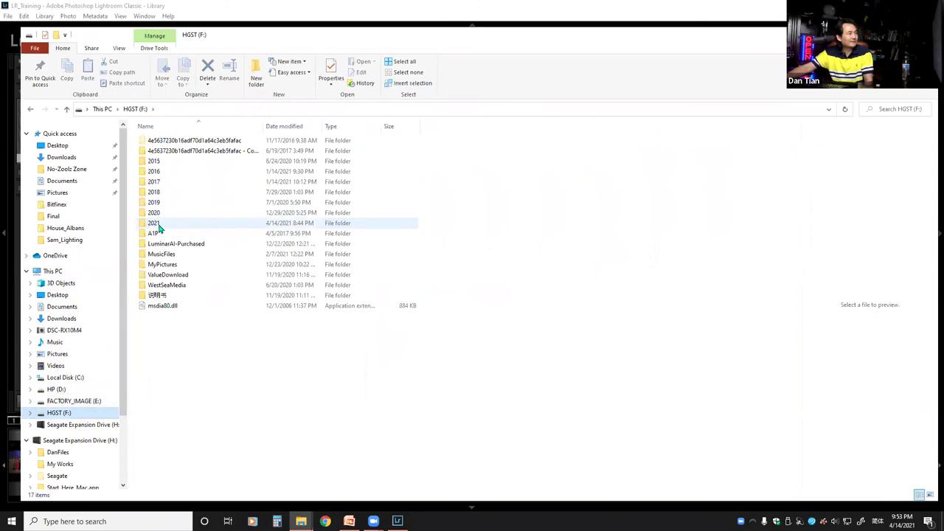
pyautogui.click(158, 224)
pyautogui.doubleClick(159, 225)
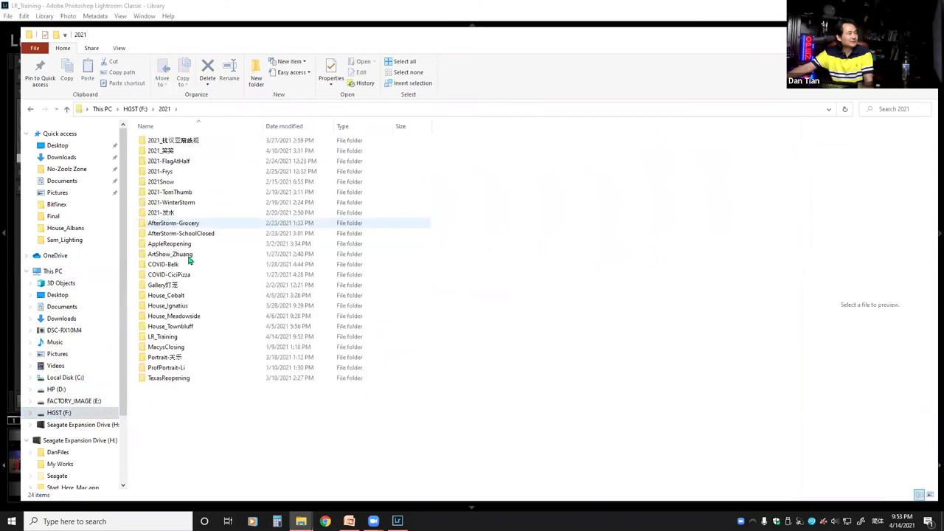
pyautogui.doubleClick(163, 336)
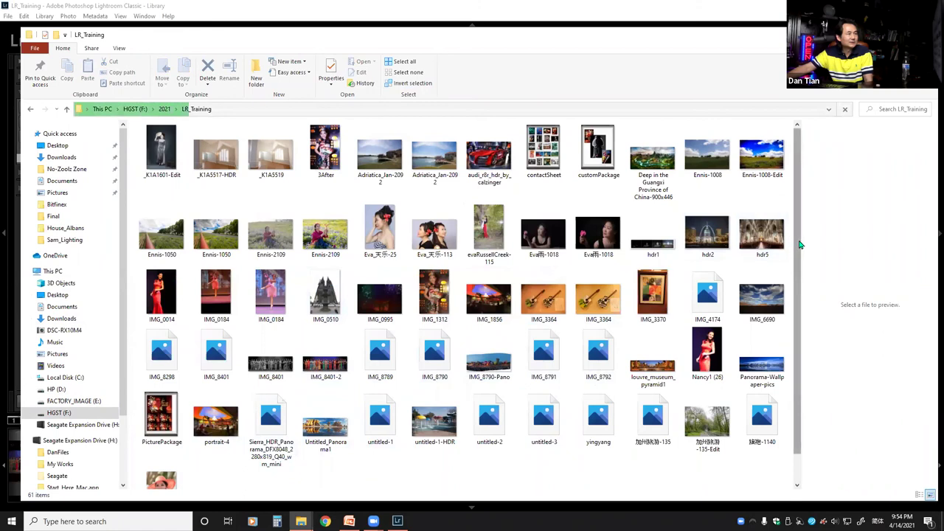
pyautogui.scroll(-1, 805, 249)
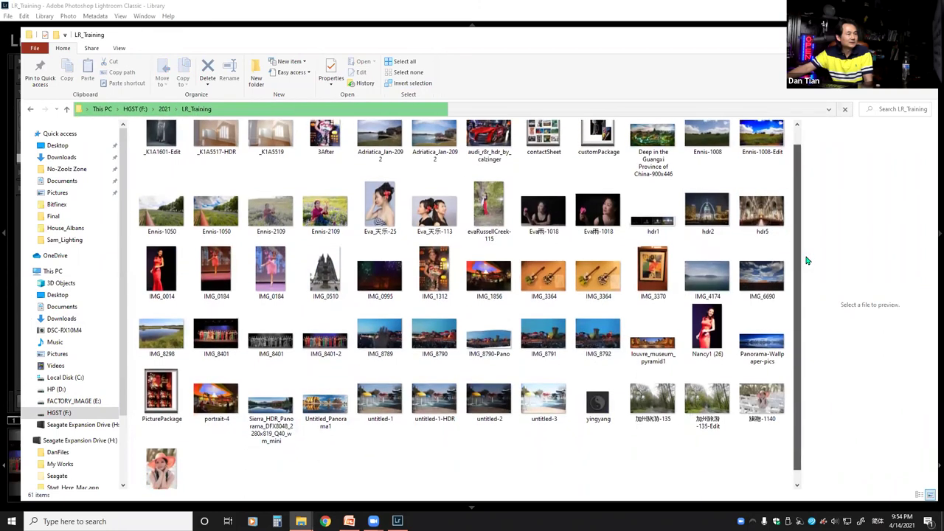
# Delete the photo Nancy1 (26) to the Recycle Bin
pyautogui.click(707, 340)
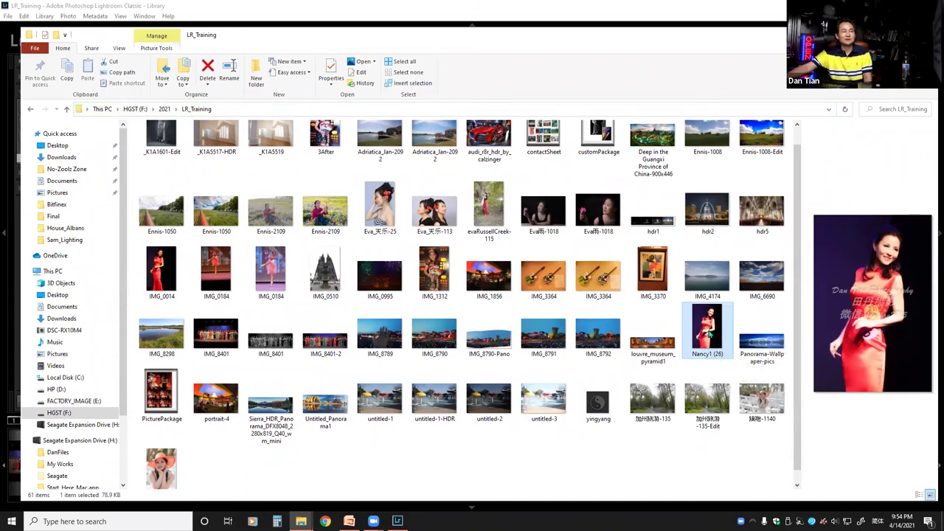
pyautogui.rightClick(710, 332)
pyautogui.click(638, 297)
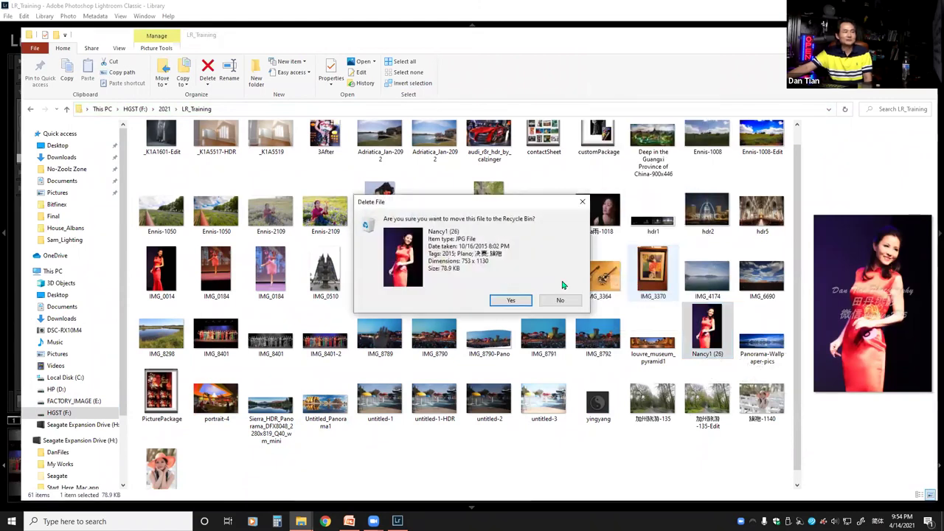
pyautogui.click(510, 300)
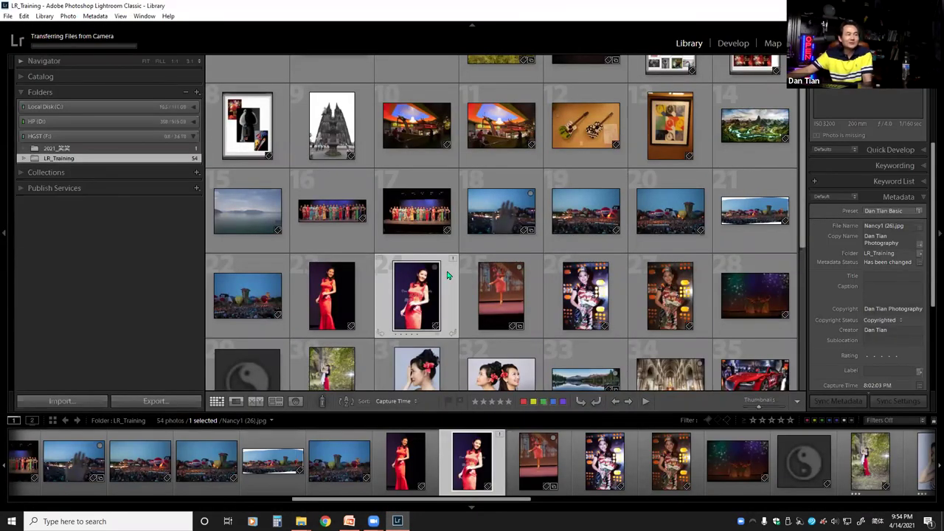
pyautogui.moveTo(453, 265)
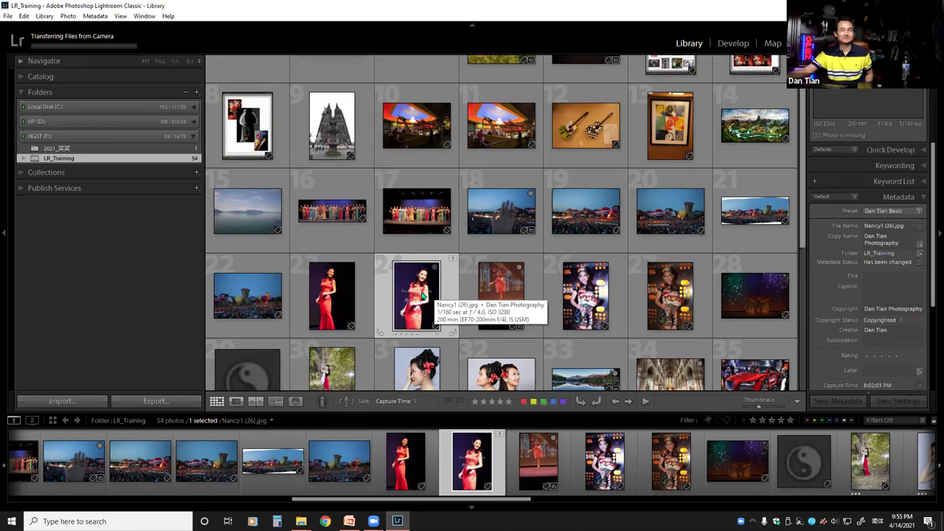
pyautogui.rightClick(452, 262)
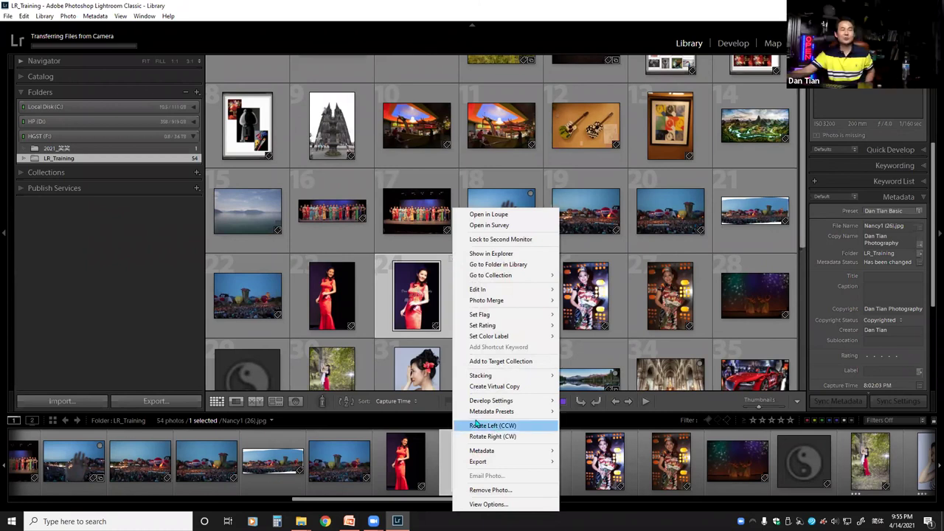
pyautogui.press('Escape')
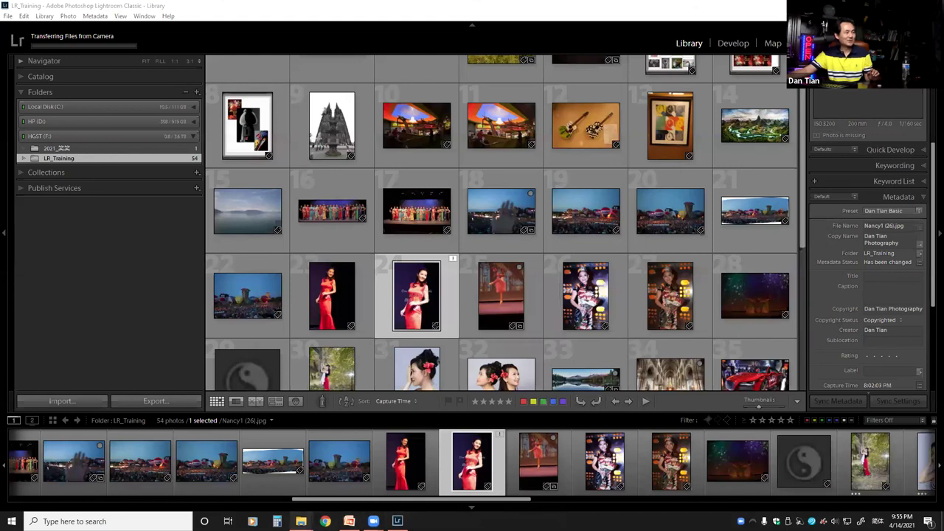
# Bring File Explorer forward and go up to the 2021 folder
pyautogui.moveTo(301, 521)
pyautogui.click(324, 455)
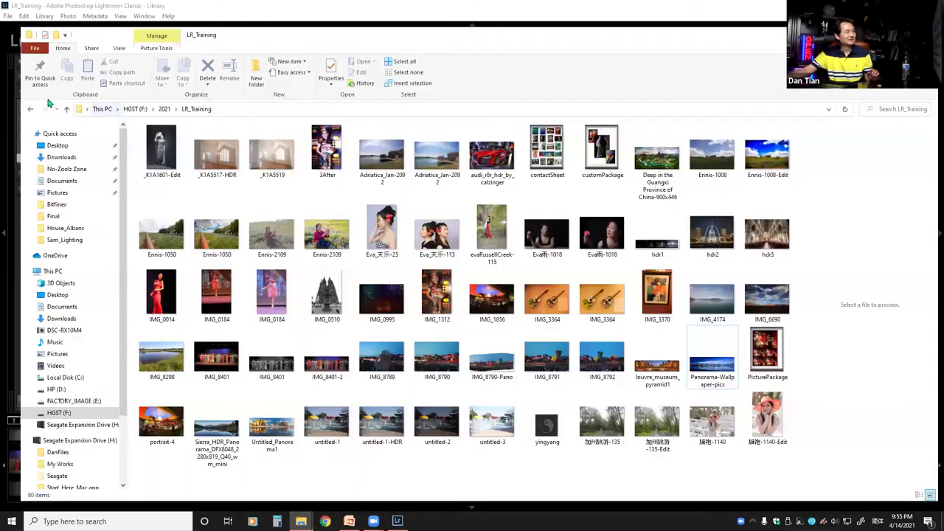
pyautogui.click(162, 109)
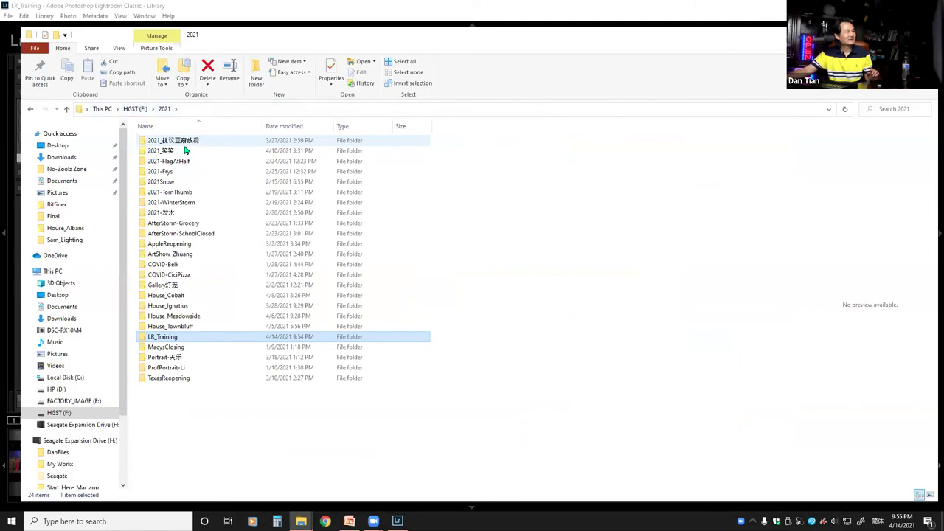
pyautogui.rightClick(168, 336)
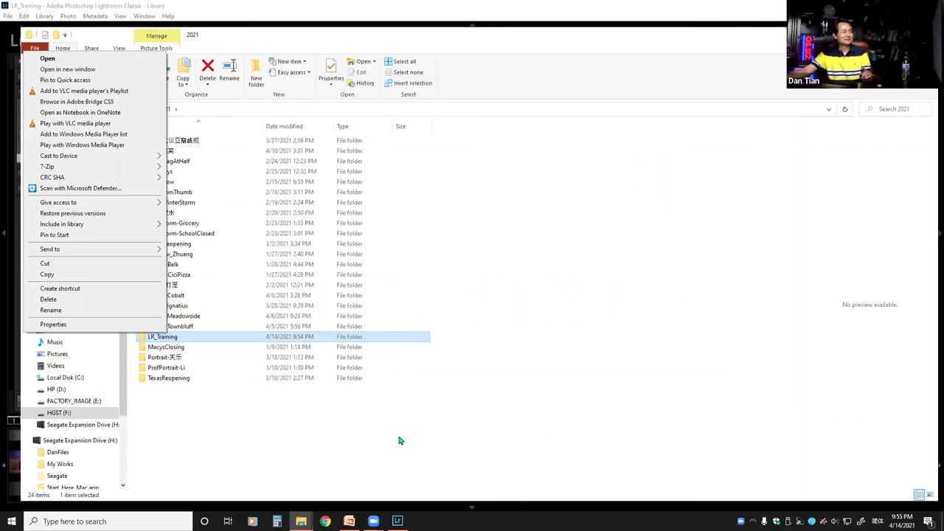
pyautogui.click(400, 438)
# Delete the LR_Training folder and switch back to Lightroom
pyautogui.click(165, 337)
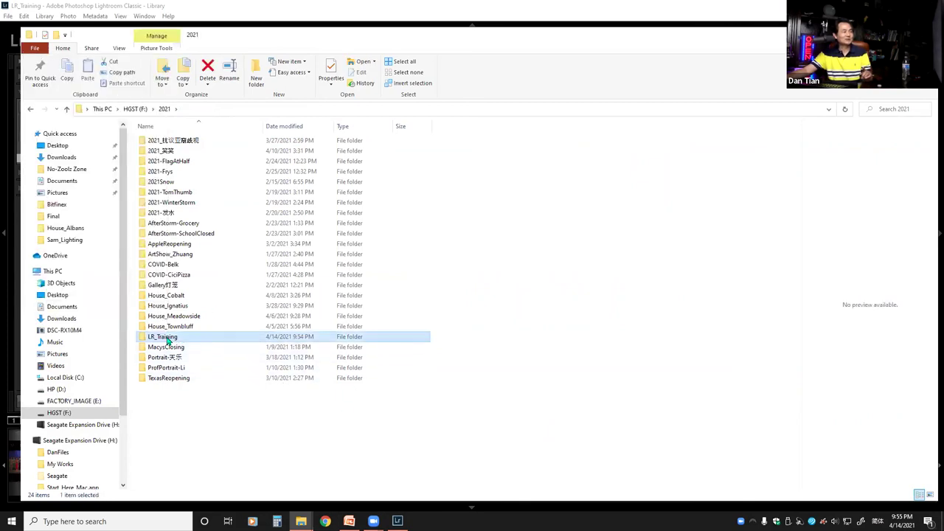
pyautogui.rightClick(168, 337)
pyautogui.click(110, 304)
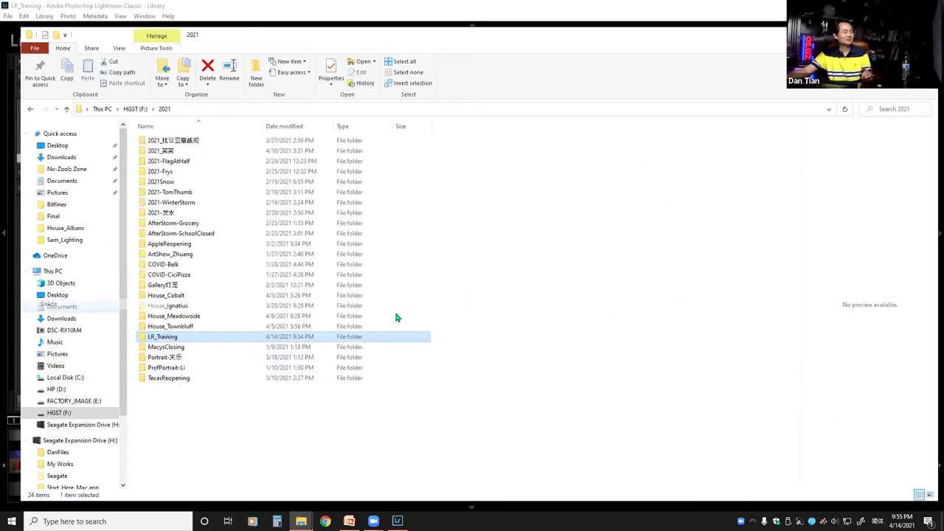
pyautogui.click(507, 301)
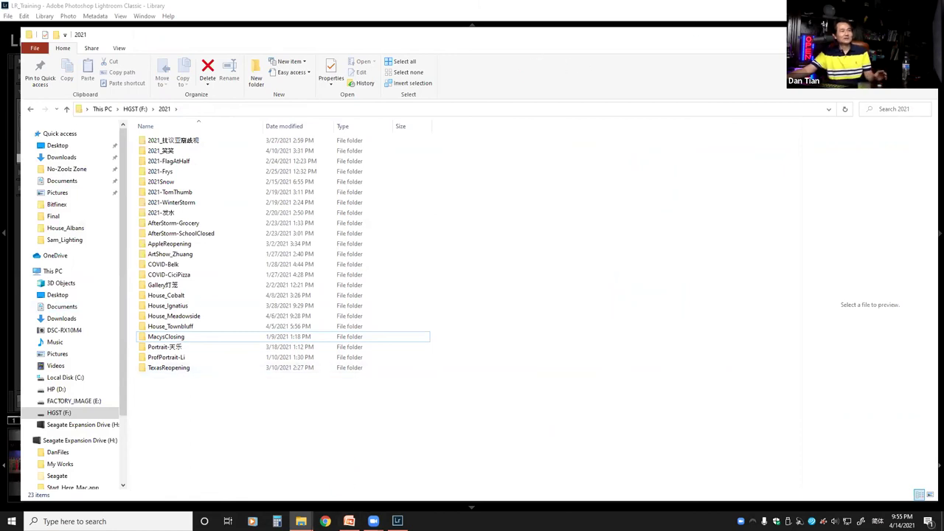
pyautogui.hotkey('alt', 'Tab')
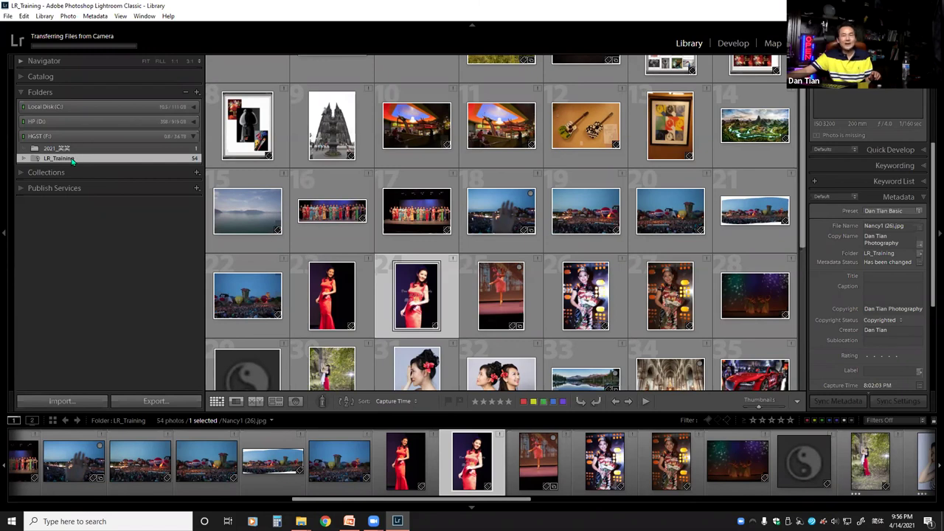
# Try Find Missing Folder on LR_Training, cancel it, and reopen the folder's context menu
pyautogui.rightClick(72, 160)
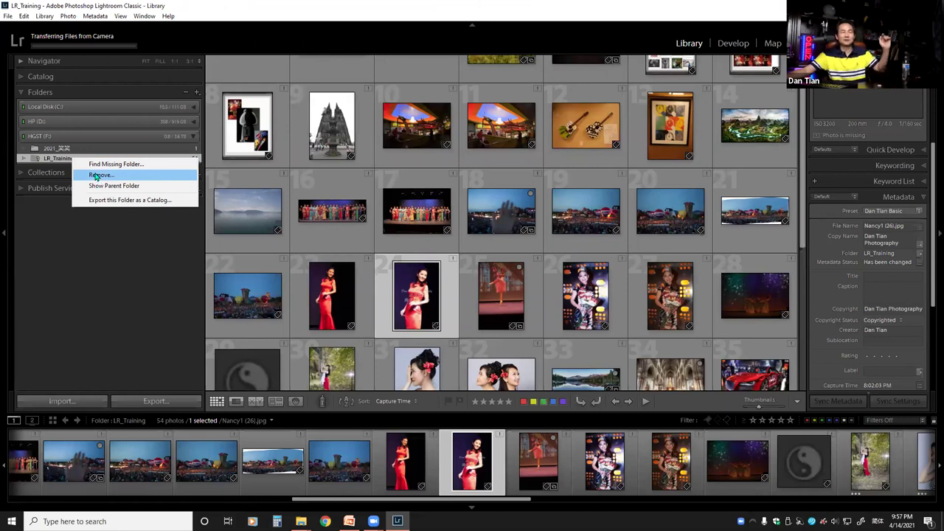
pyautogui.click(137, 165)
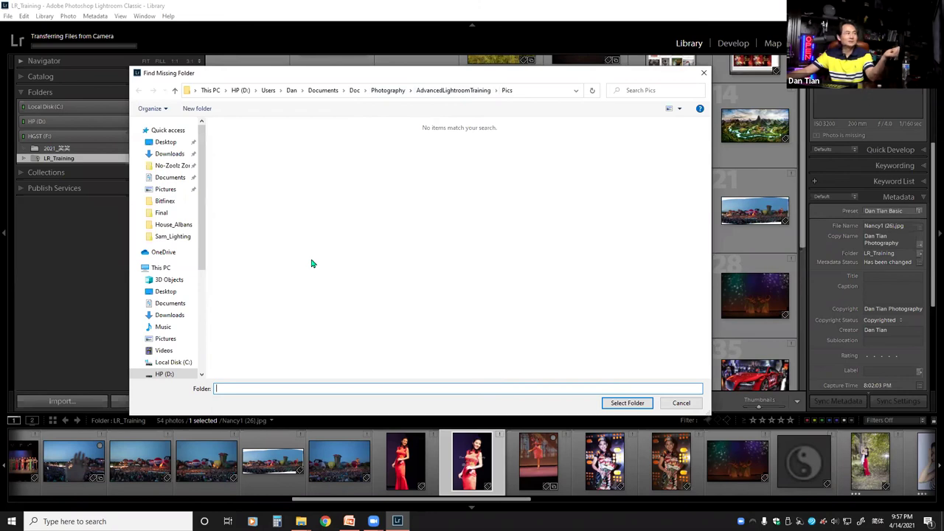
pyautogui.click(680, 403)
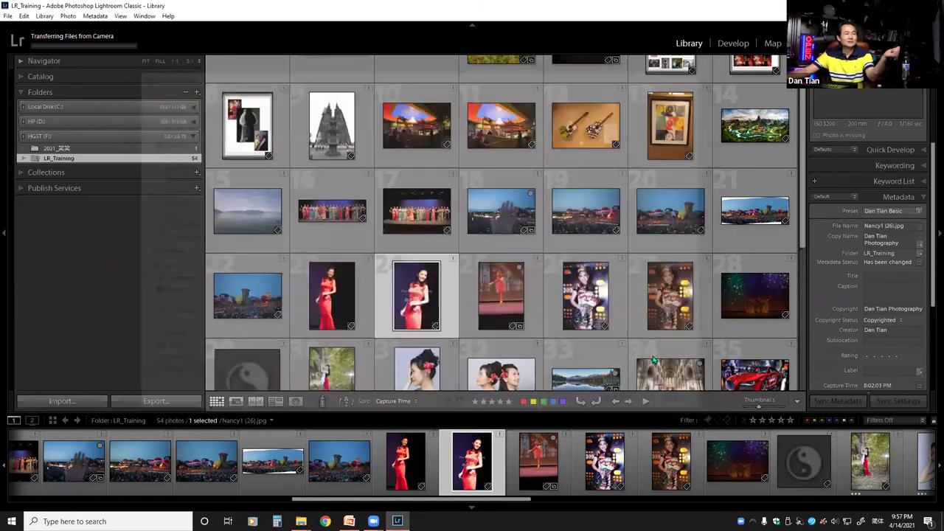
pyautogui.rightClick(79, 160)
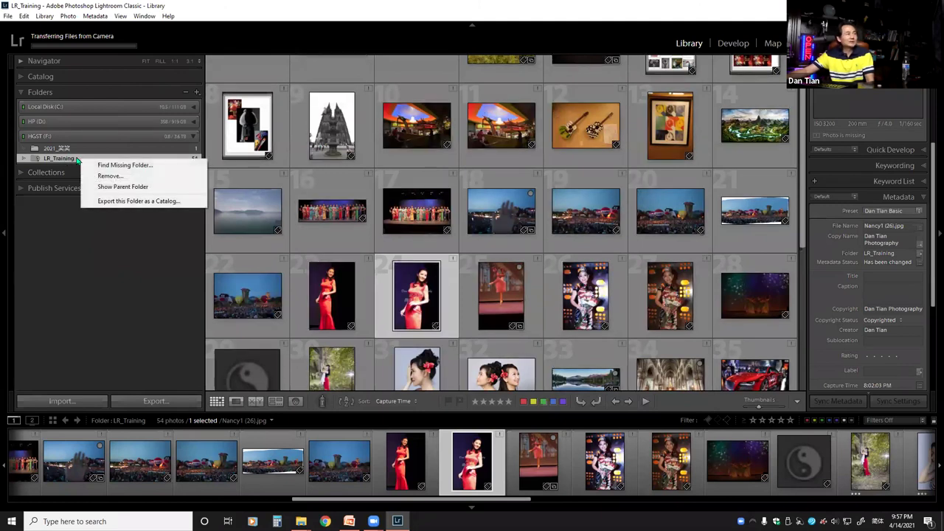
# Remove LR_Training from the catalog, then show the single photo in folder 2021_笑笑
pyautogui.click(110, 176)
pyautogui.click(483, 283)
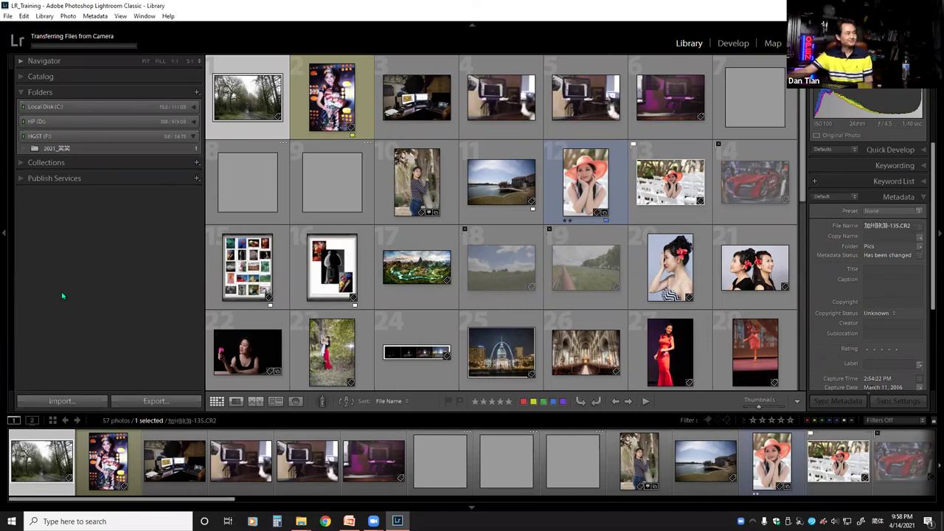
pyautogui.click(51, 149)
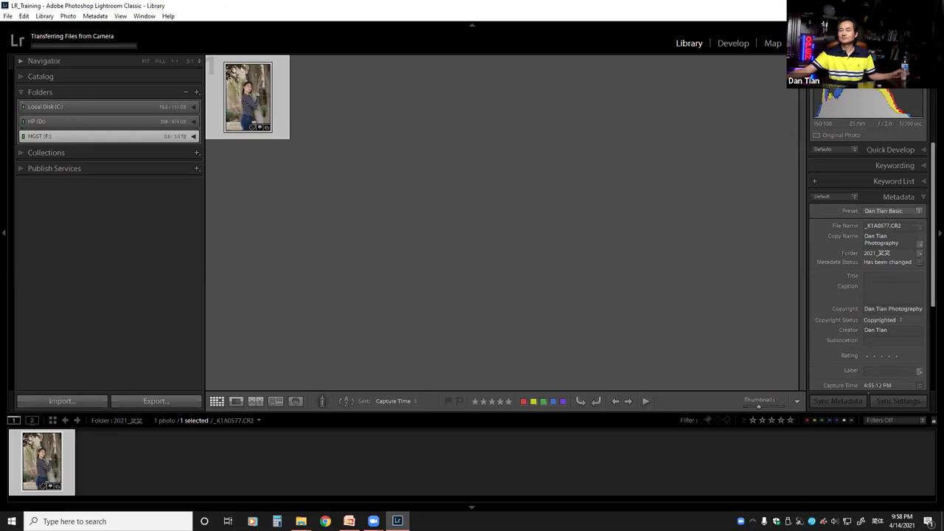
pyautogui.hotkey('alt', 'Tab')
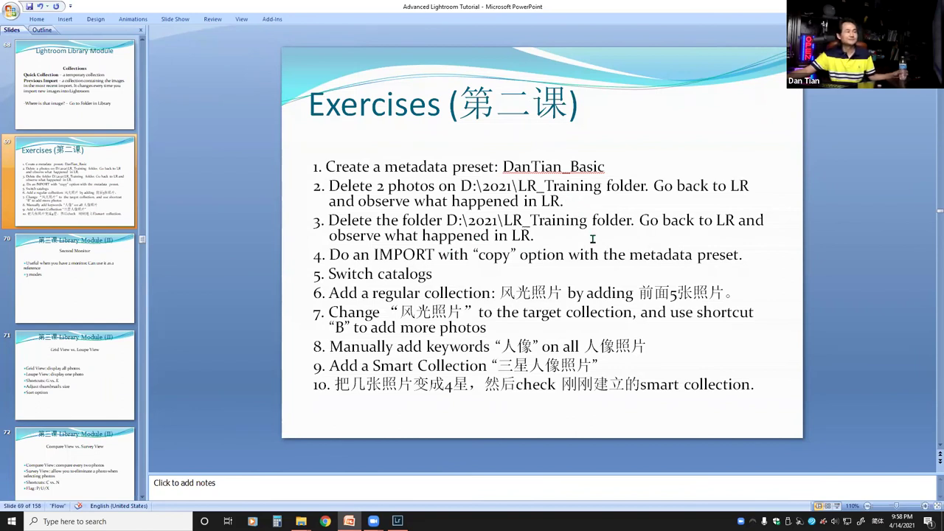
# Highlight exercises 3 (delete folder), 4 (metadata preset) and 5 (Switch catalogs) on the slide
pyautogui.moveTo(329, 186)
pyautogui.mouseDown()
pyautogui.moveTo(561, 204)
pyautogui.moveTo(546, 207)
pyautogui.mouseUp()
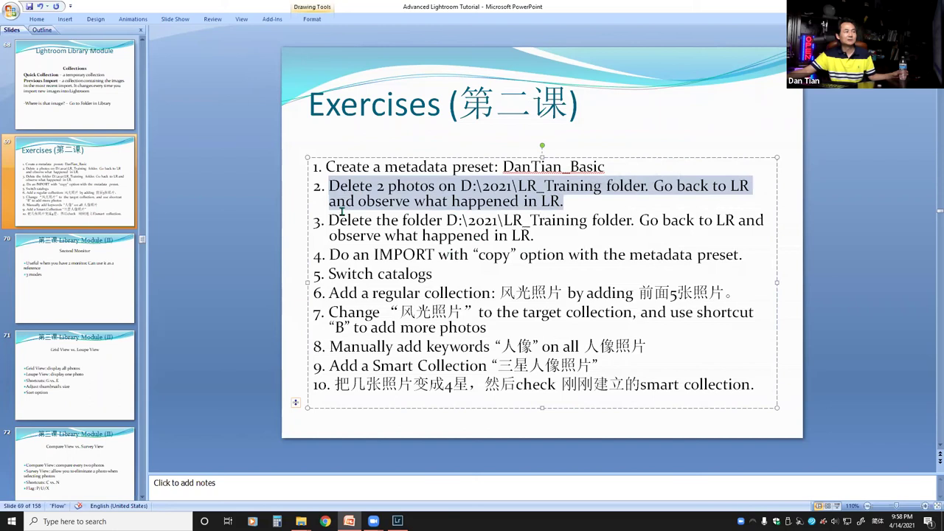
pyautogui.moveTo(330, 219); pyautogui.dragTo(535, 236)
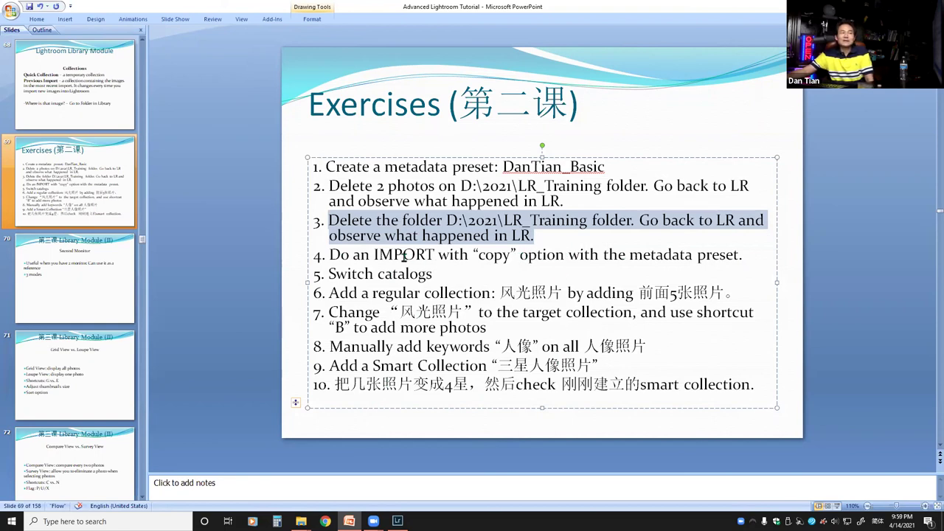
pyautogui.moveTo(628, 256); pyautogui.dragTo(726, 255)
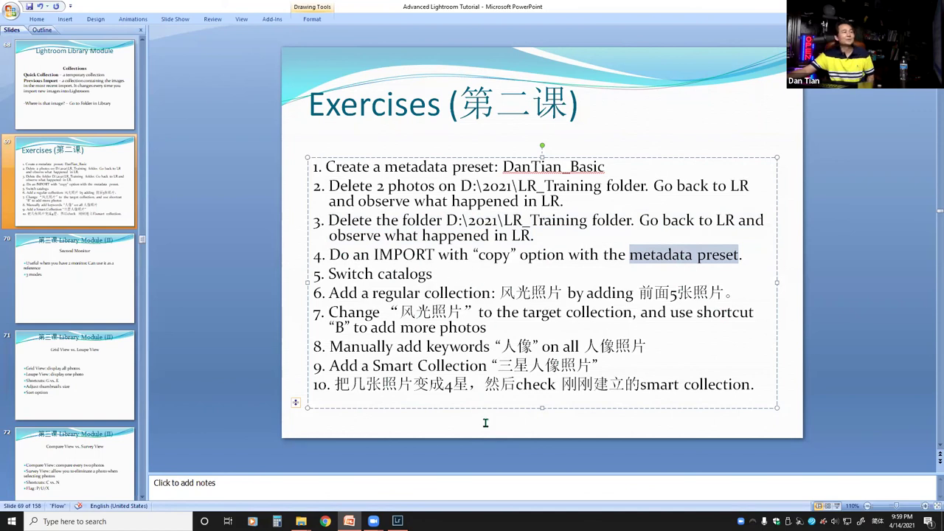
pyautogui.moveTo(328, 273); pyautogui.dragTo(431, 274)
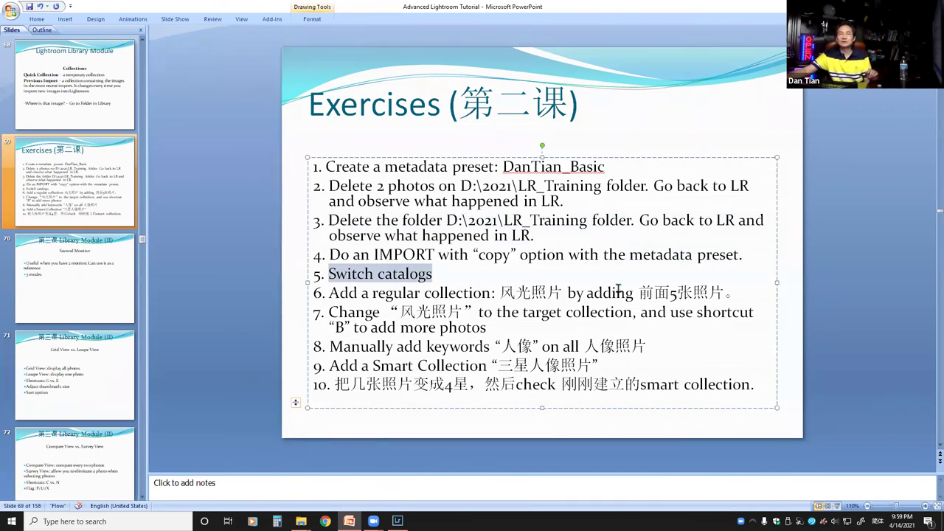
pyautogui.hotkey('alt', 'Tab')
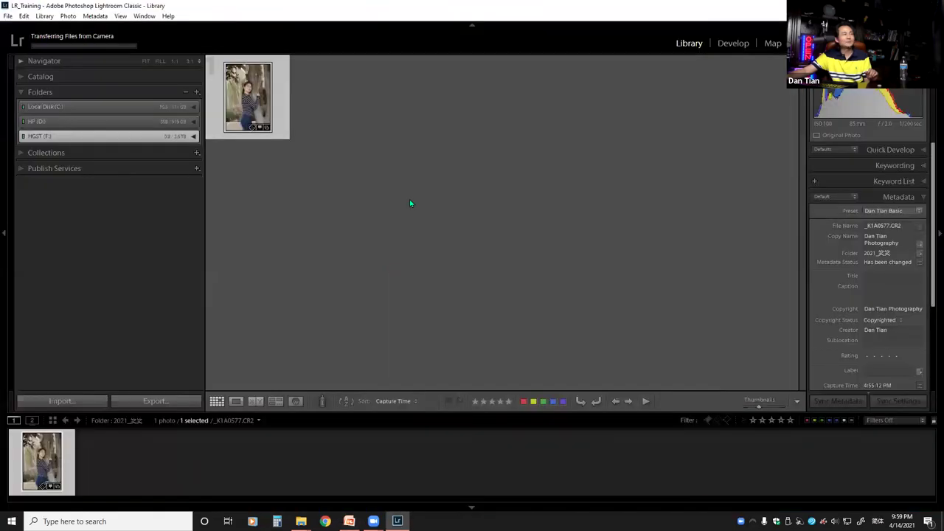
# Review the File > Open Recent catalog list, dismiss it, and view the Exercises slide
pyautogui.click(8, 17)
pyautogui.moveTo(23, 53)
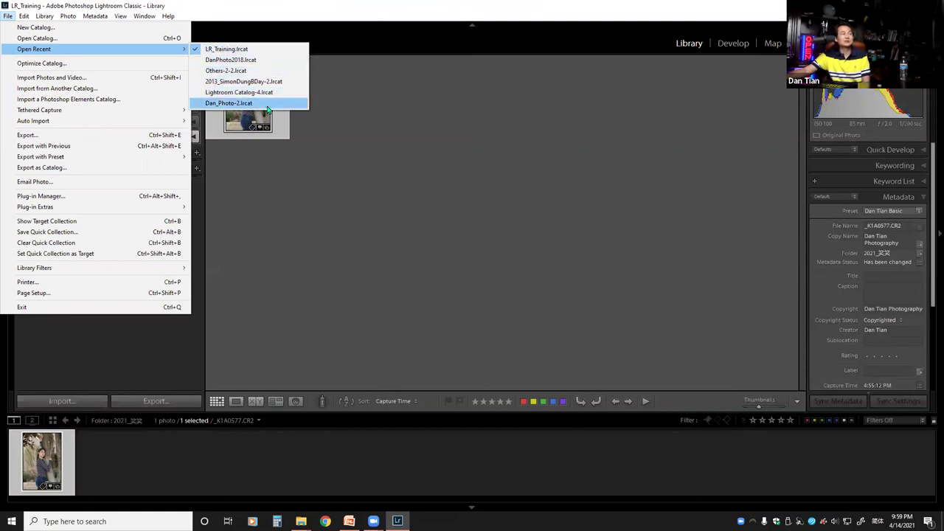
pyautogui.click(265, 11)
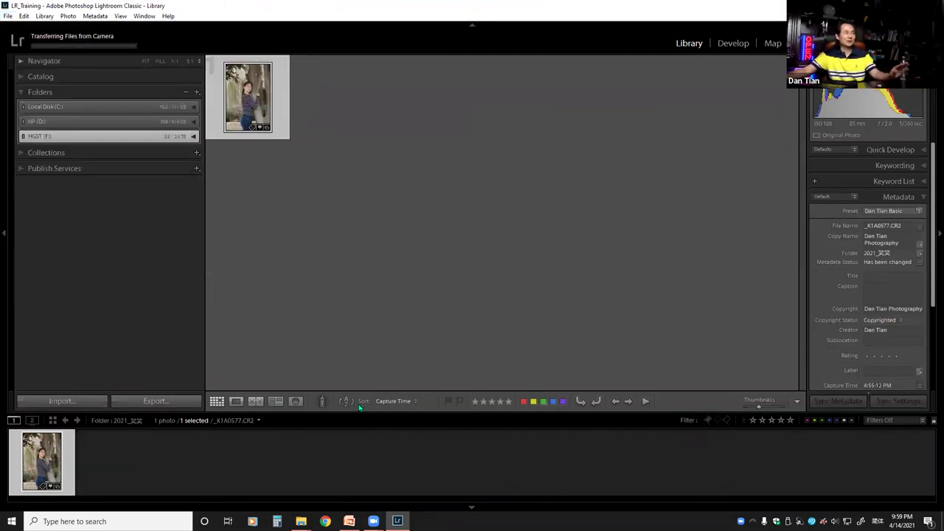
pyautogui.moveTo(349, 521)
pyautogui.moveTo(398, 521)
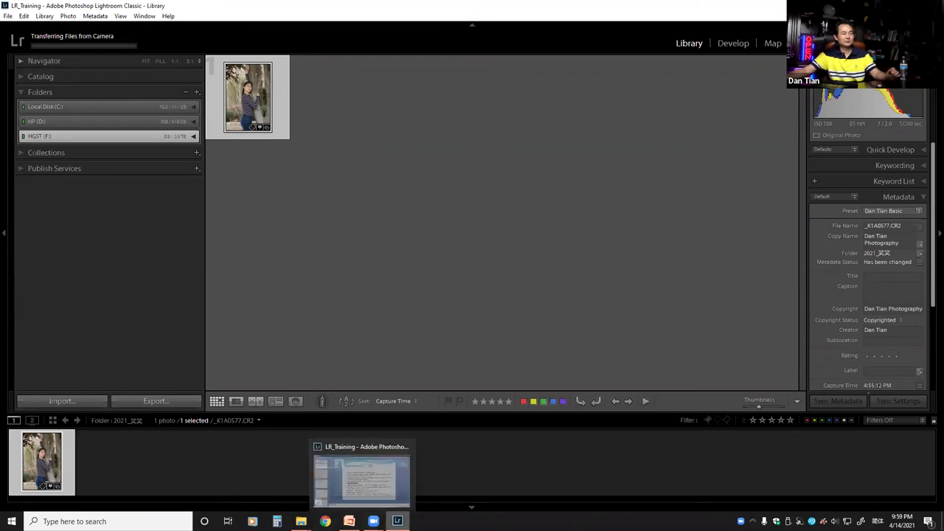
pyautogui.click(348, 520)
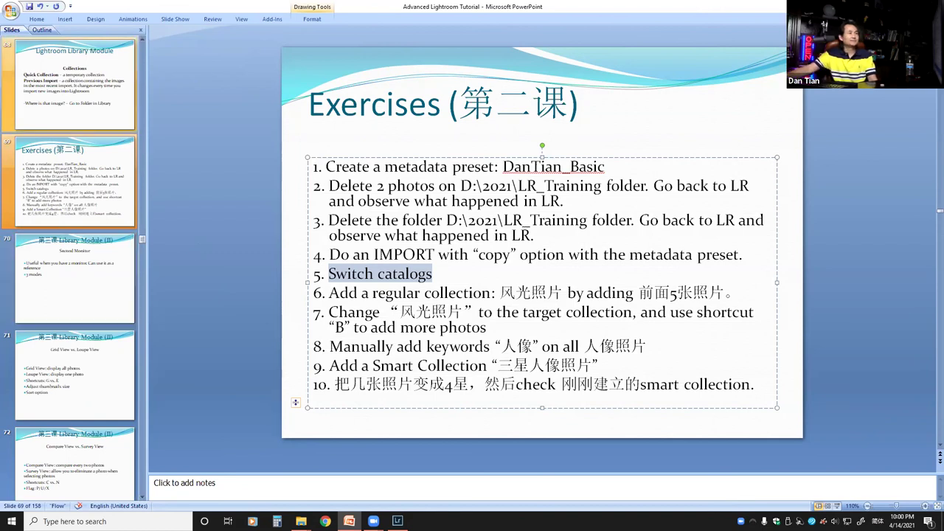
# In Lightroom, check the catalog-opening commands again without switching, then return to the slide
pyautogui.hotkey('alt', 'Tab')
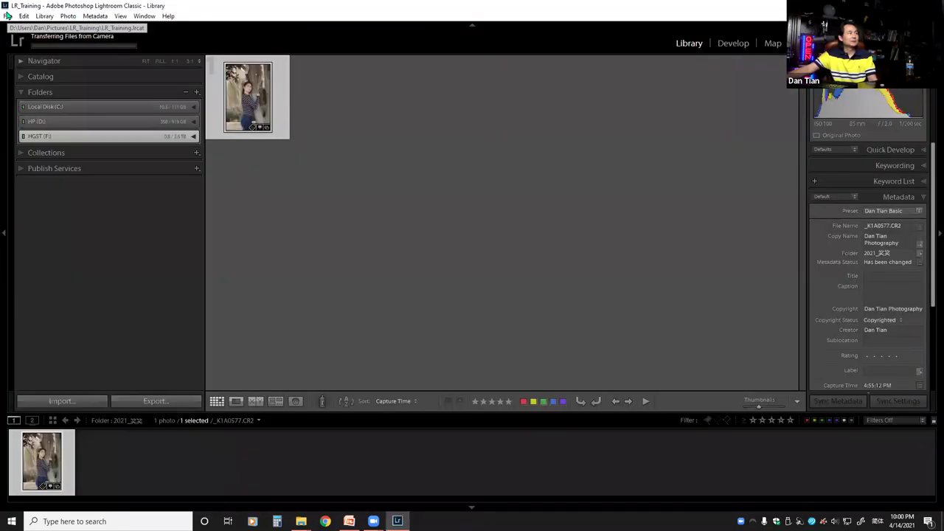
pyautogui.click(8, 16)
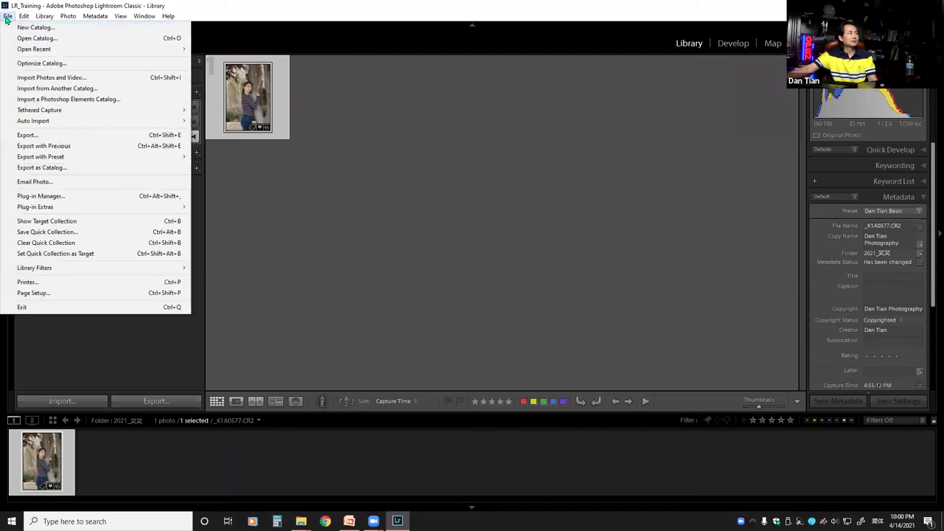
pyautogui.moveTo(144, 50)
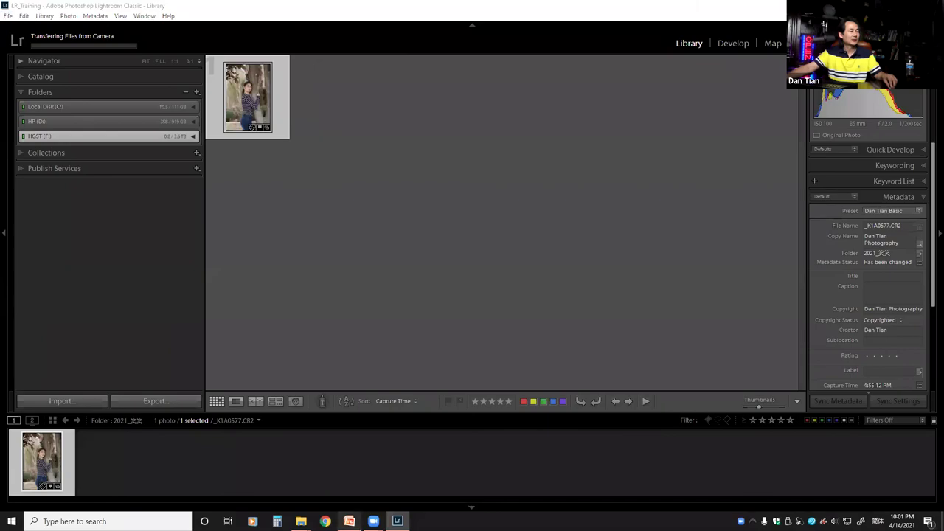
pyautogui.click(349, 521)
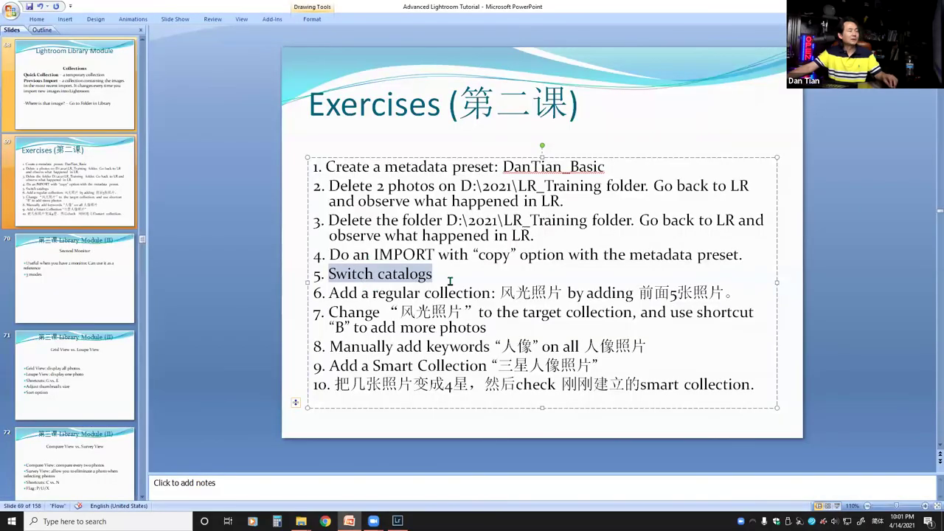
# Deselect 'Switch catalogs' in the PowerPoint slide and switch back to Lightroom Classic
pyautogui.click(447, 280)
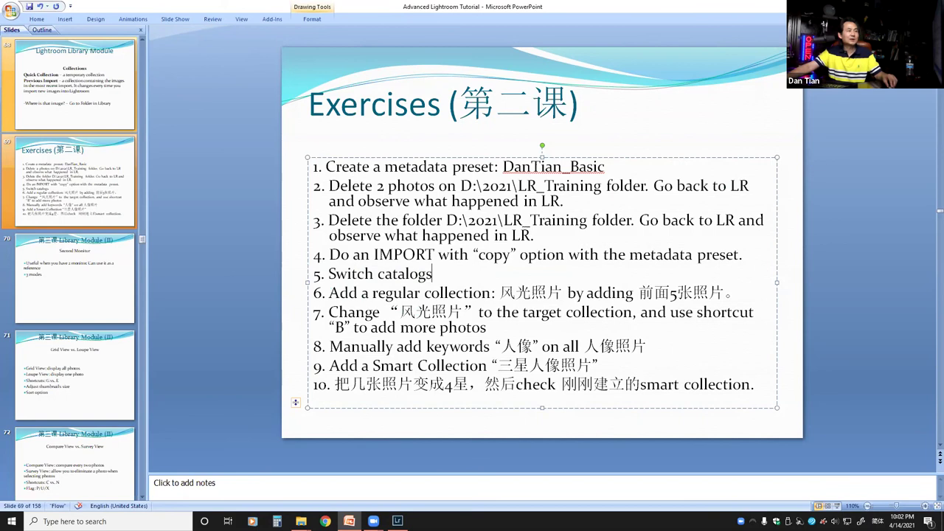
pyautogui.hotkey('alt', 'Tab')
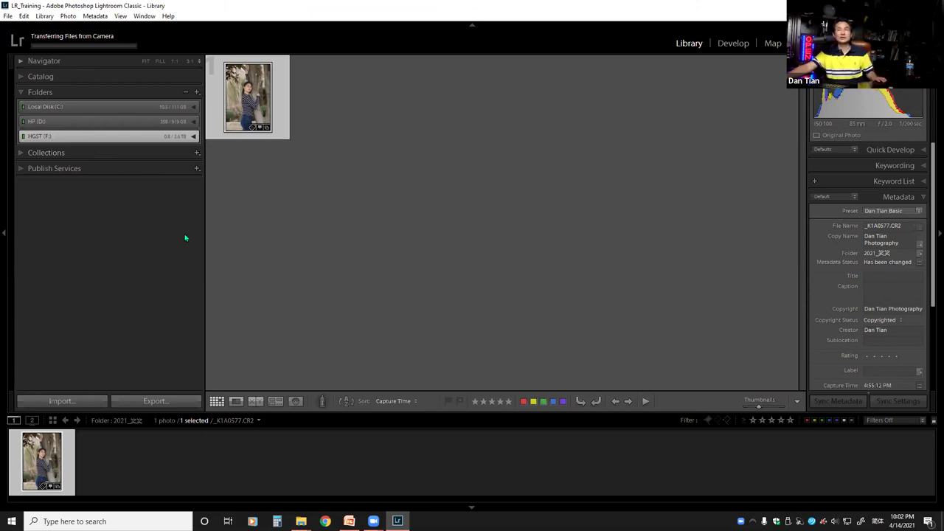
# Expand the HGST (F:) and HP (D:) drives and browse the Pics folder's 49 photos
pyautogui.click(22, 93)
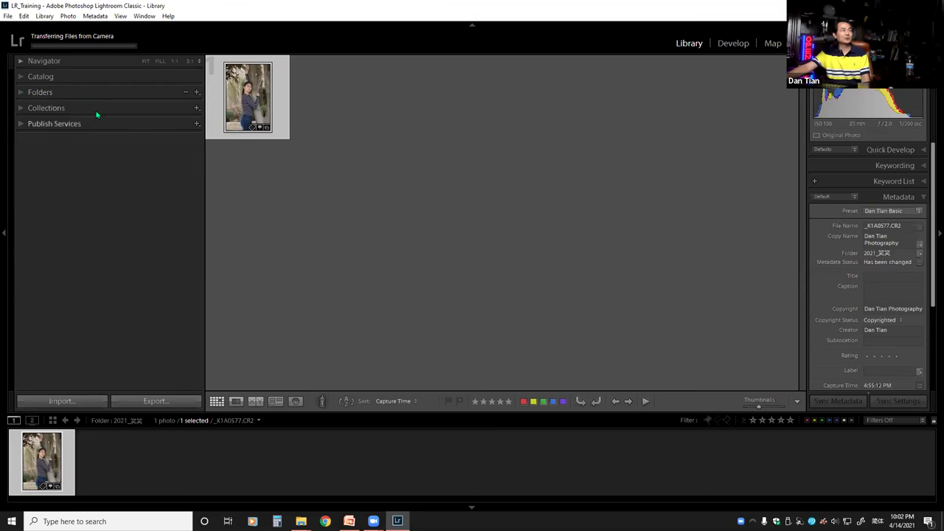
pyautogui.click(24, 92)
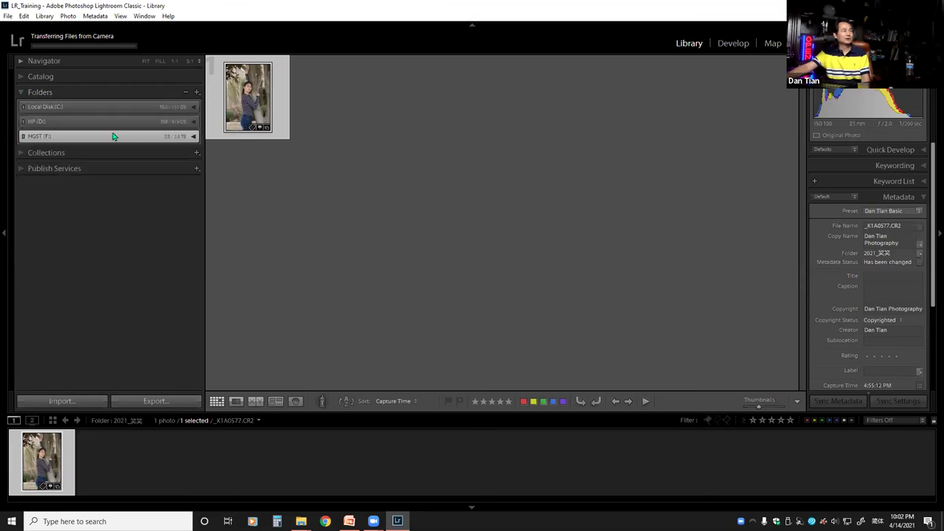
pyautogui.click(115, 136)
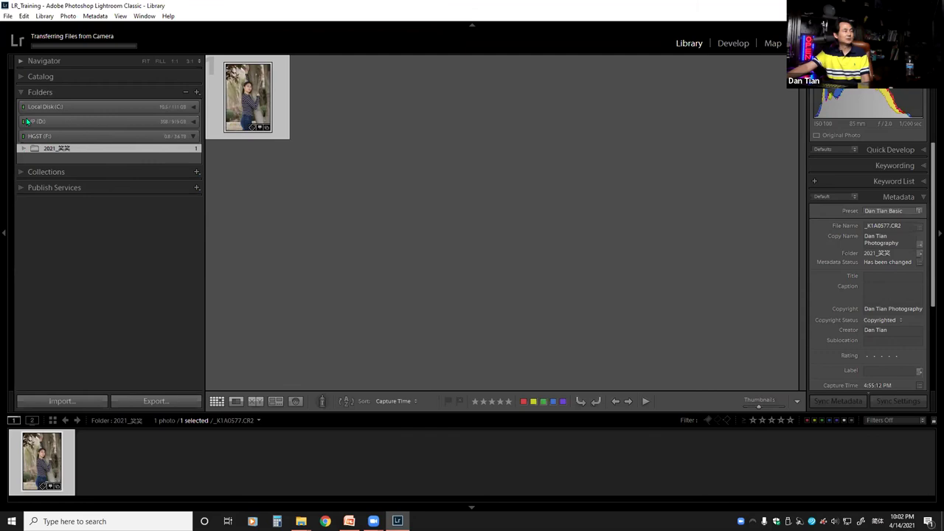
pyautogui.click(26, 122)
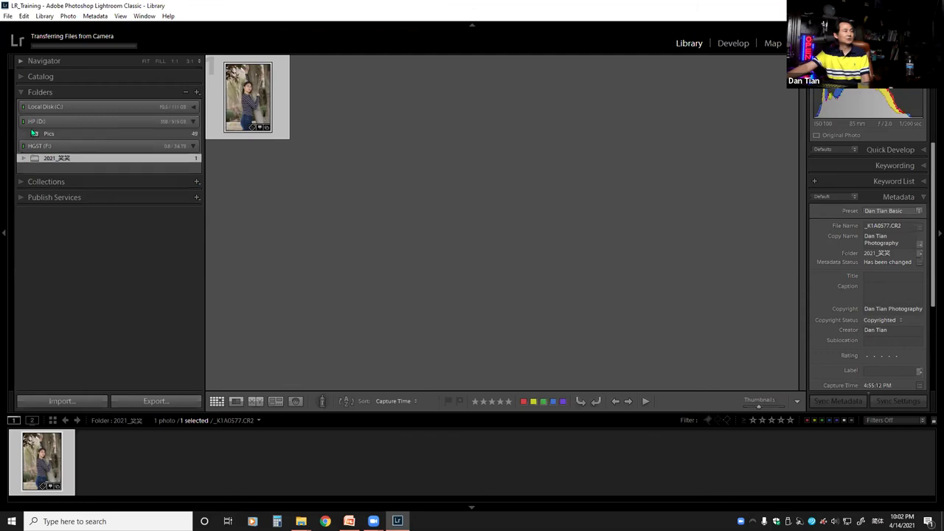
pyautogui.click(47, 133)
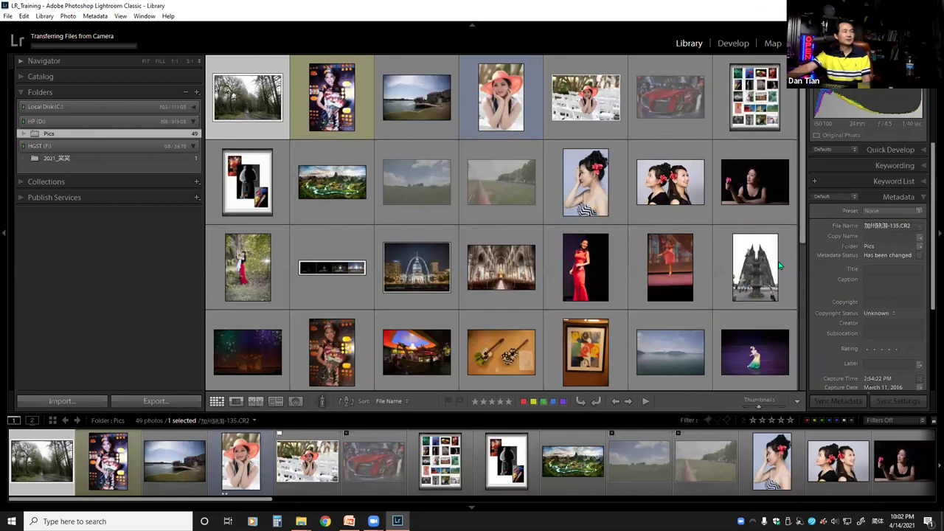
pyautogui.moveTo(802, 212); pyautogui.dragTo(848, 324)
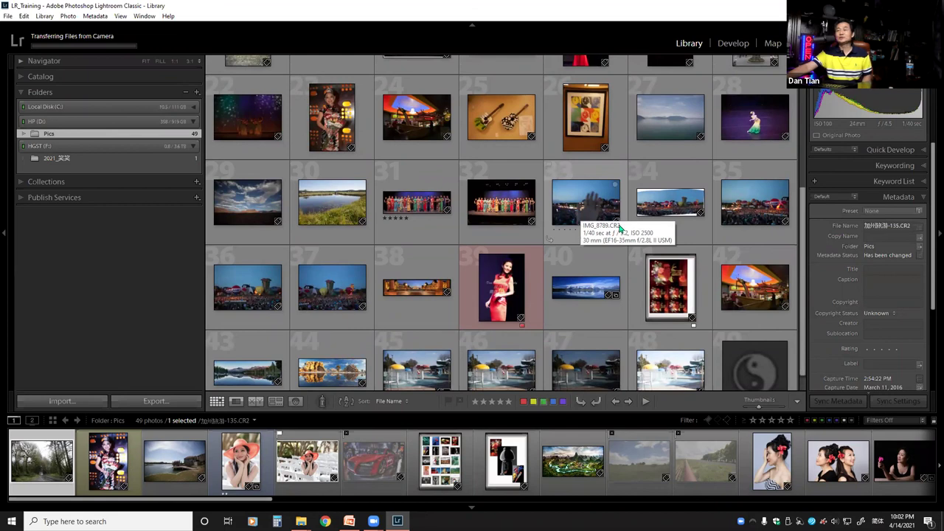
# Dismiss the Collections + menu without creating a collection, then collapse the Folders panel
pyautogui.click(196, 182)
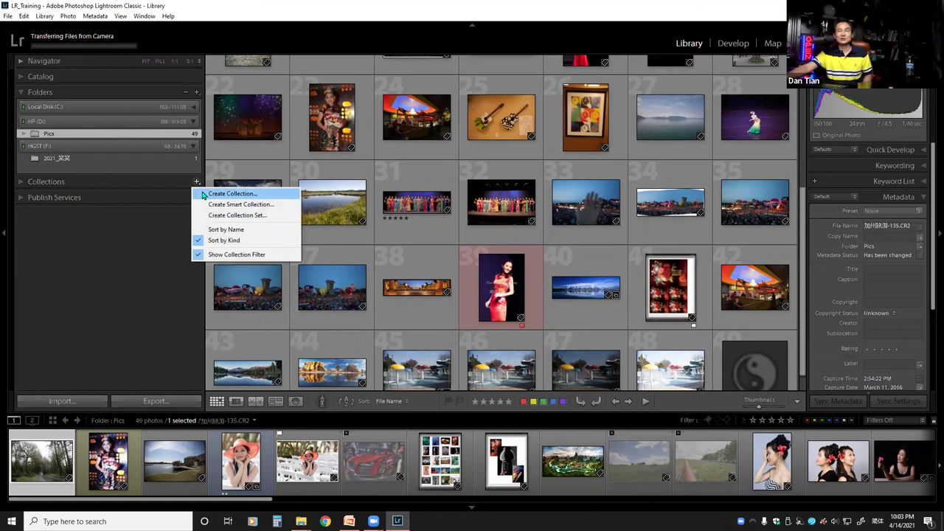
pyautogui.click(52, 273)
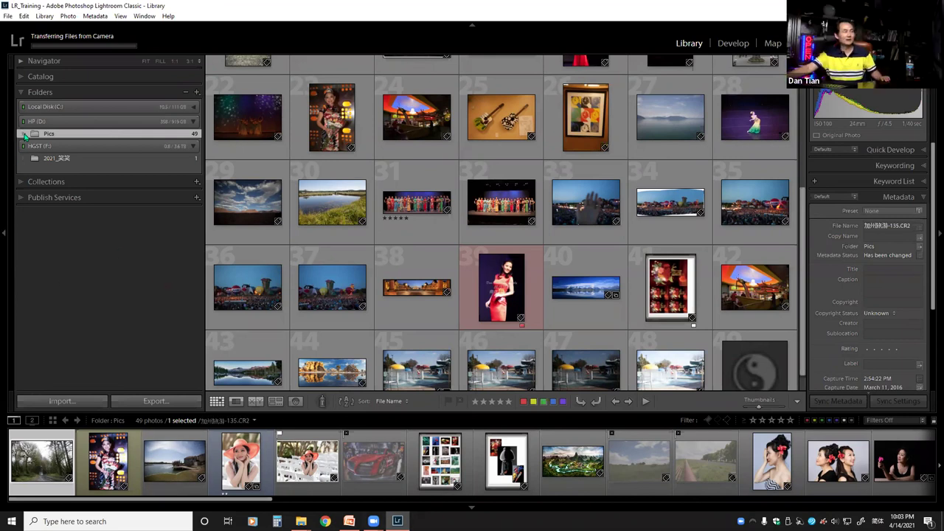
pyautogui.click(40, 91)
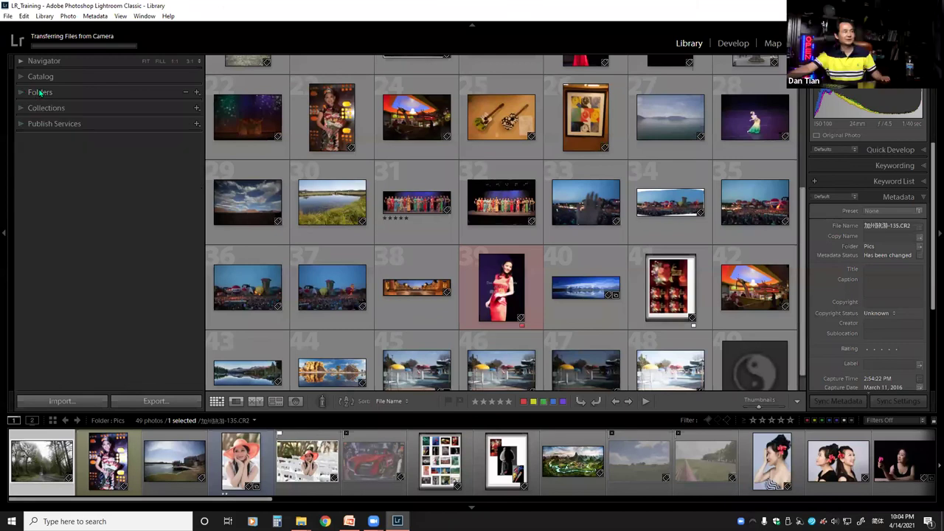
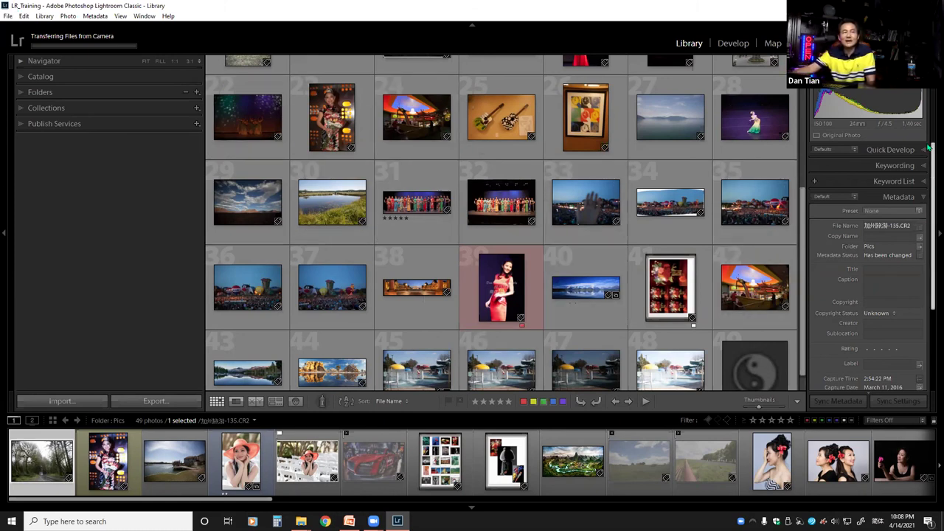
# Show Nancy1 (26).jpg in Loupe view with the Keywording and Metadata panels expanded
pyautogui.doubleClick(501, 287)
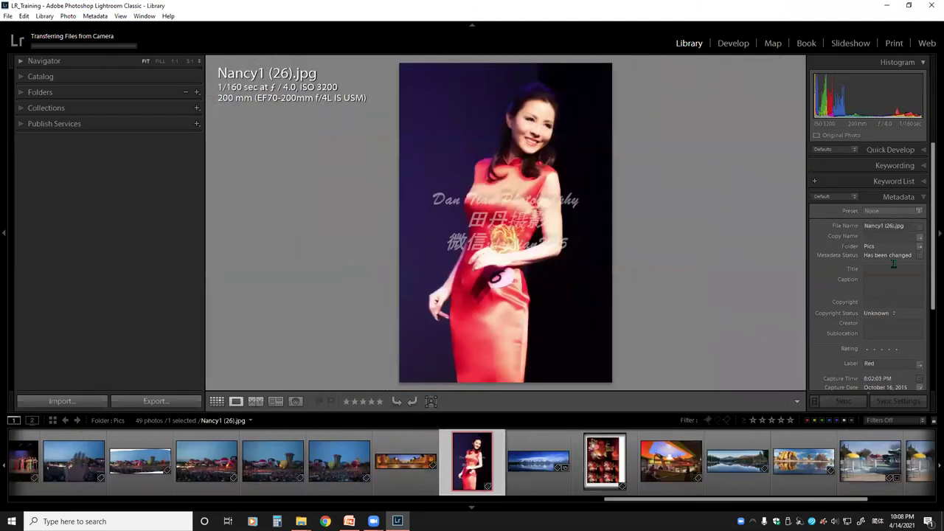
pyautogui.click(894, 165)
pyautogui.click(859, 205)
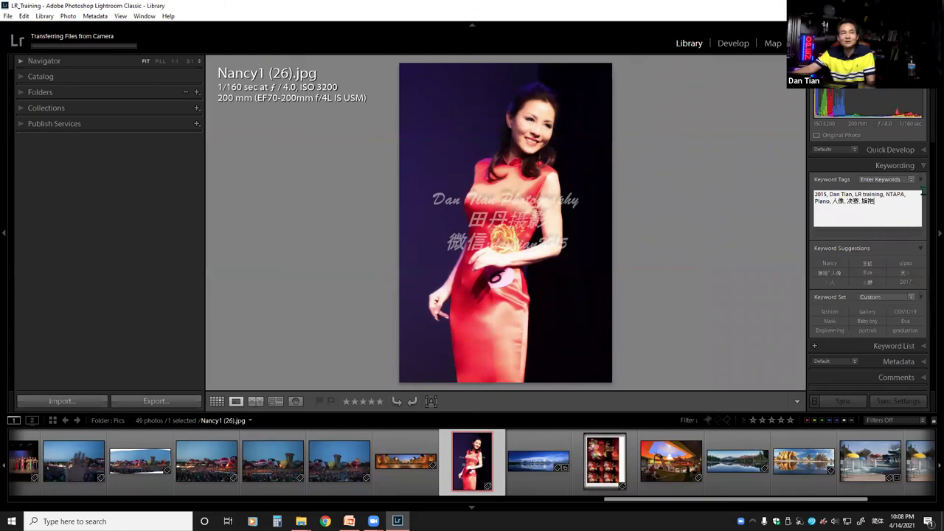
pyautogui.click(907, 359)
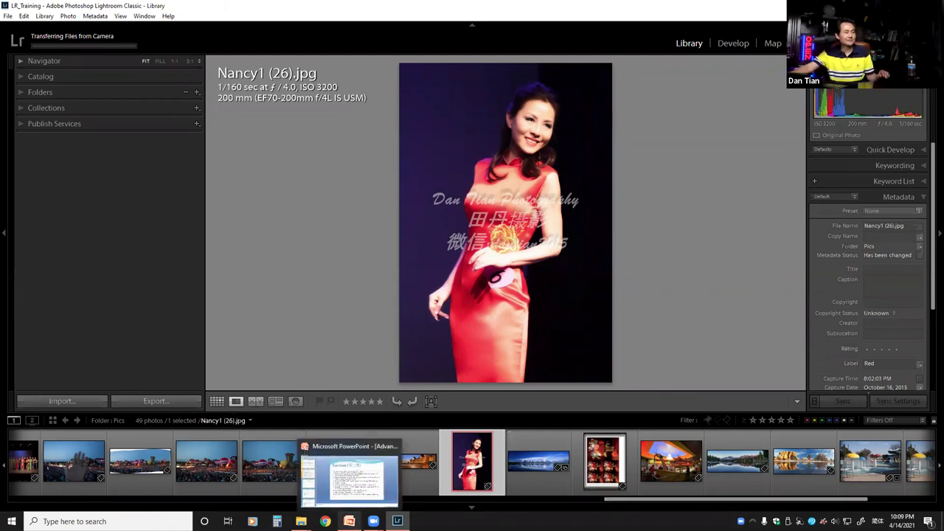
pyautogui.click(348, 521)
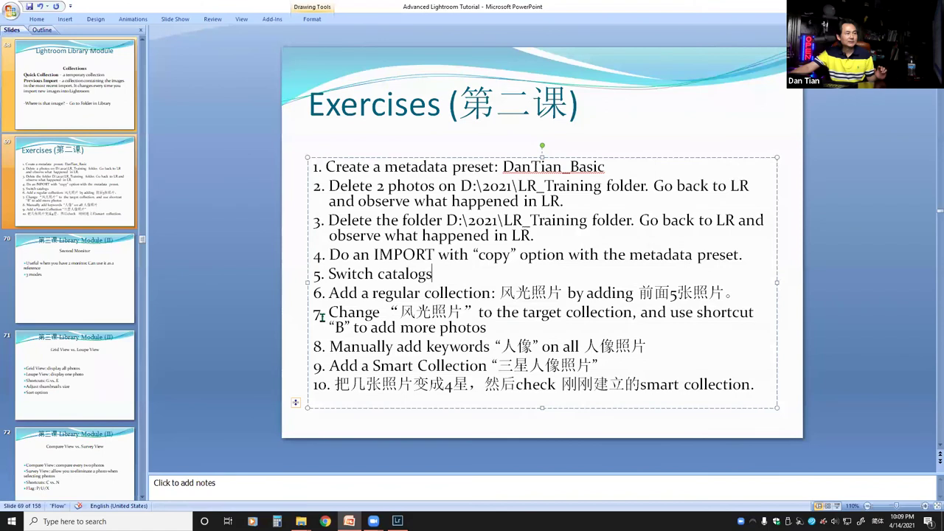
# Highlight exercise 7 on the Exercises slide, then deselect it and return to Lightroom
pyautogui.moveTo(326, 312); pyautogui.dragTo(494, 330)
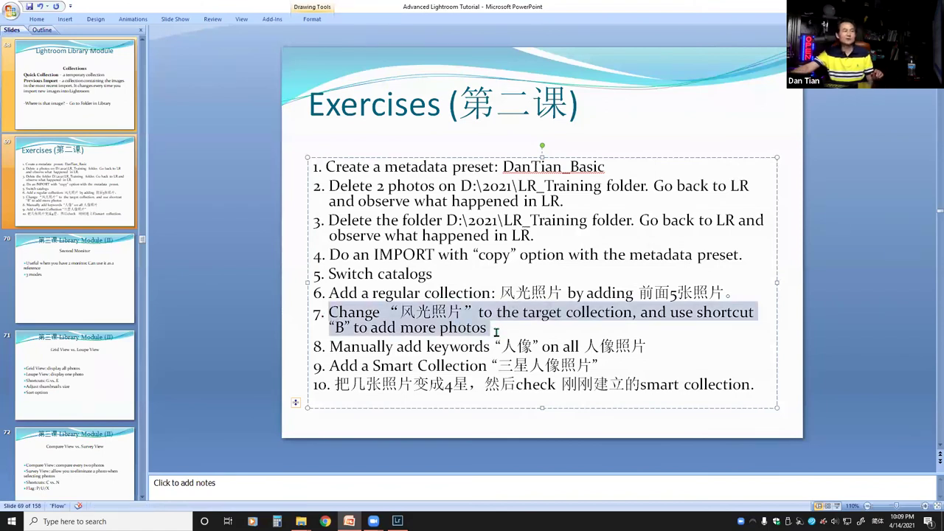
pyautogui.moveTo(579, 324)
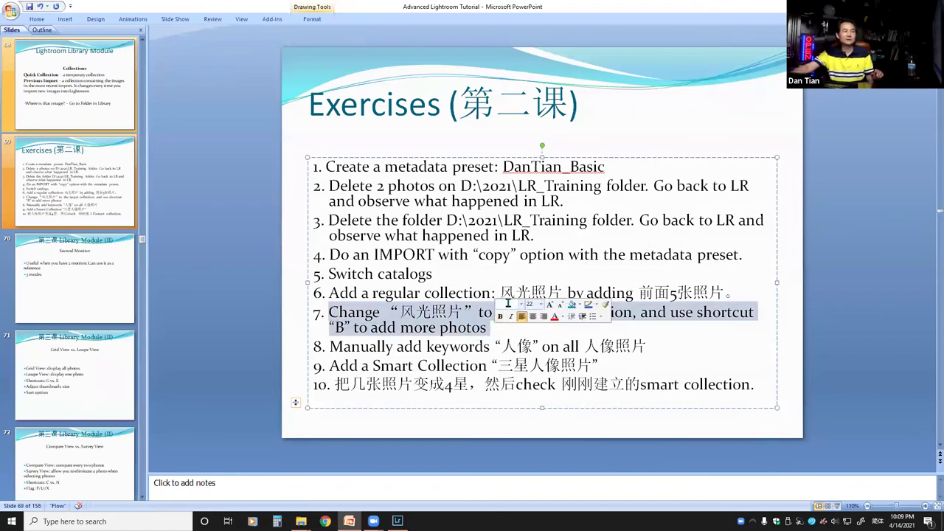
pyautogui.click(697, 347)
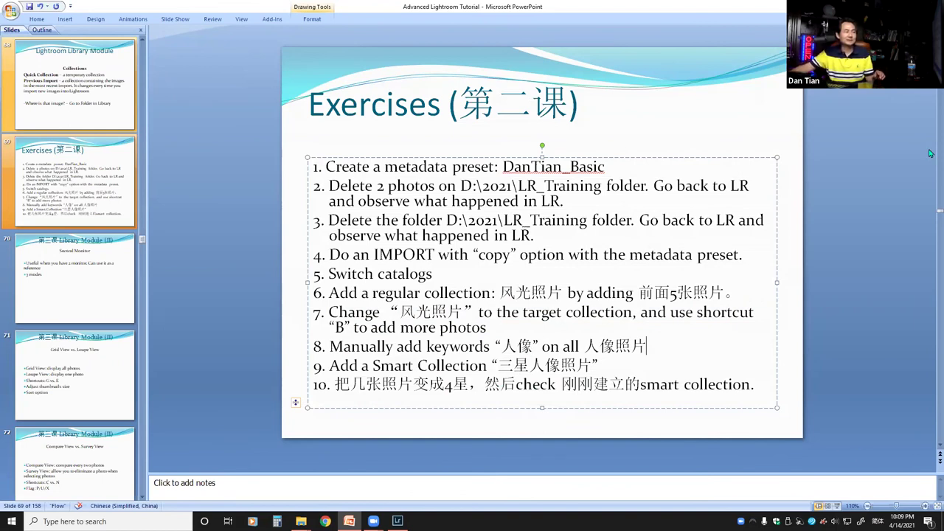
pyautogui.hotkey('alt', 'Tab')
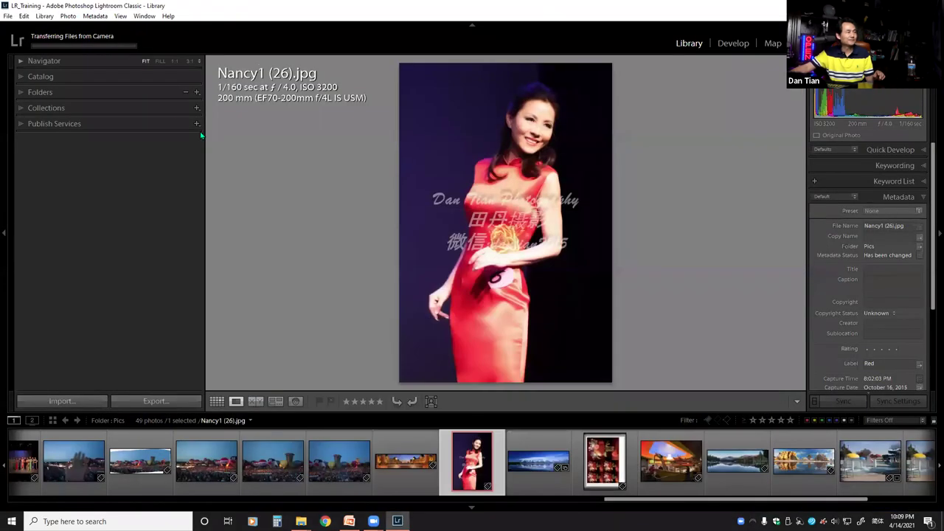
# Expand the Collections panel to show 风光照片 and scroll the filmstrip
pyautogui.click(22, 109)
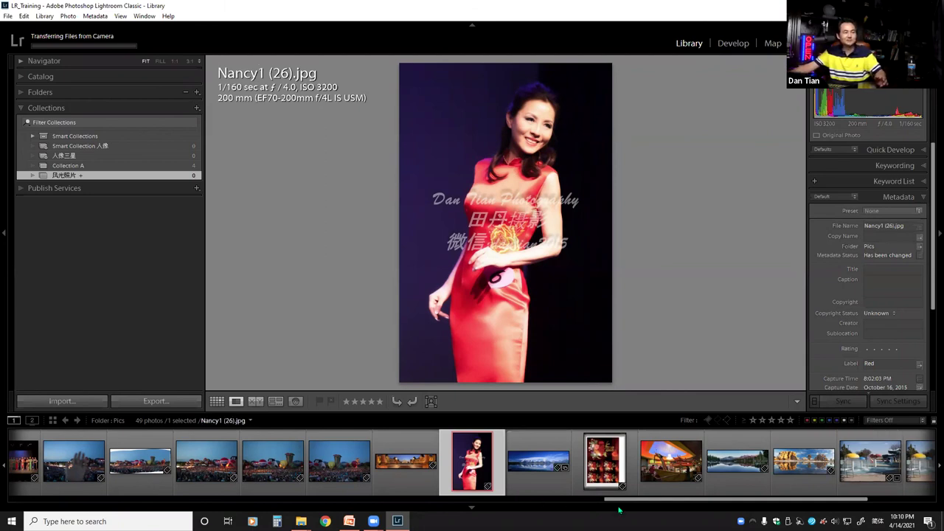
pyautogui.moveTo(621, 503); pyautogui.dragTo(774, 510)
pyautogui.hscroll(-15, 472, 461)
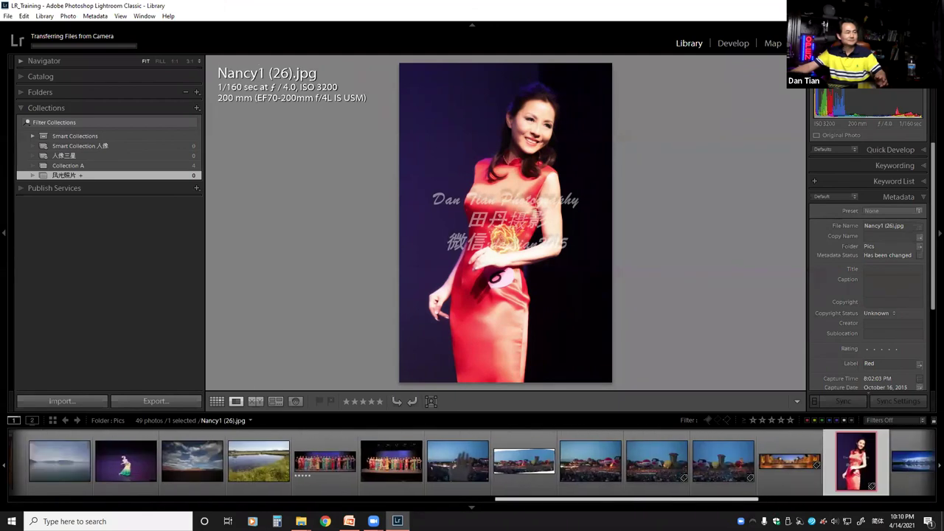
pyautogui.hscroll(-10, 472, 461)
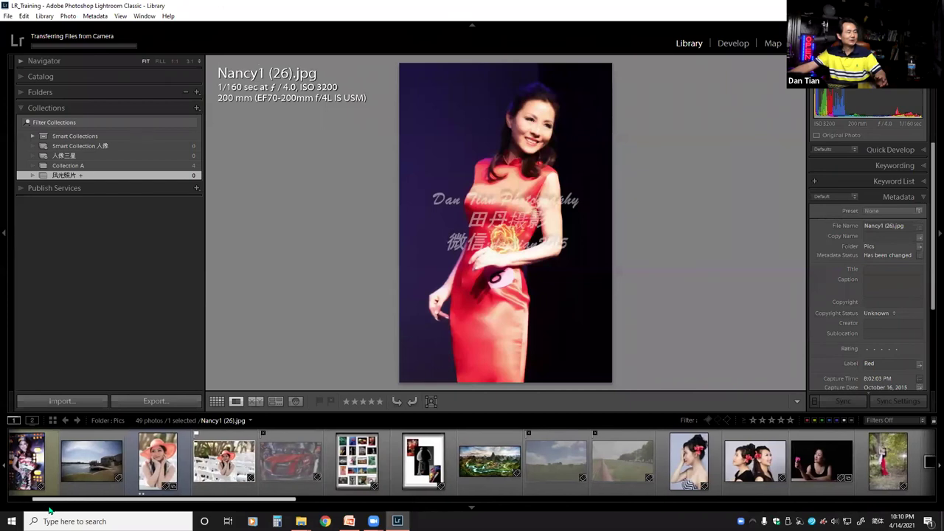
pyautogui.hscroll(-3, 37, 507)
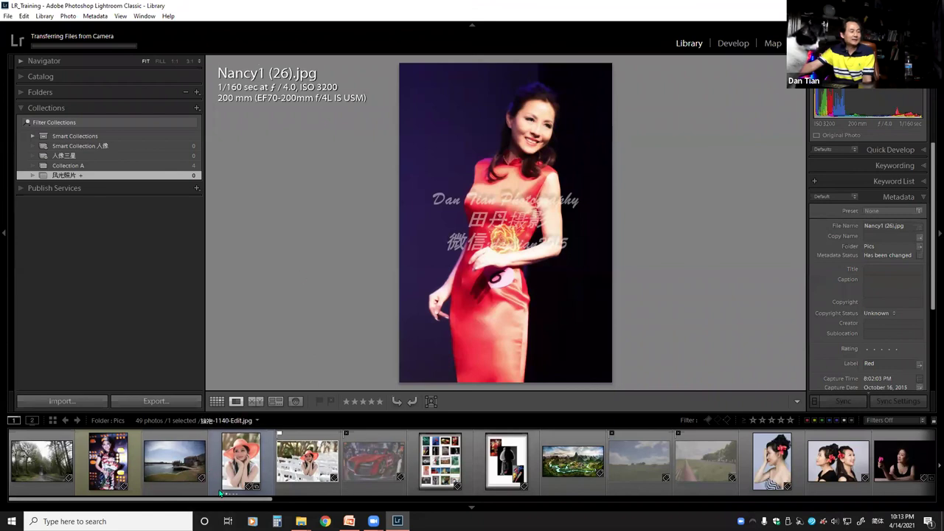
# Scroll the filmstrip, then switch to the PowerPoint Exercises slide
pyautogui.moveTo(223, 500); pyautogui.dragTo(300, 505)
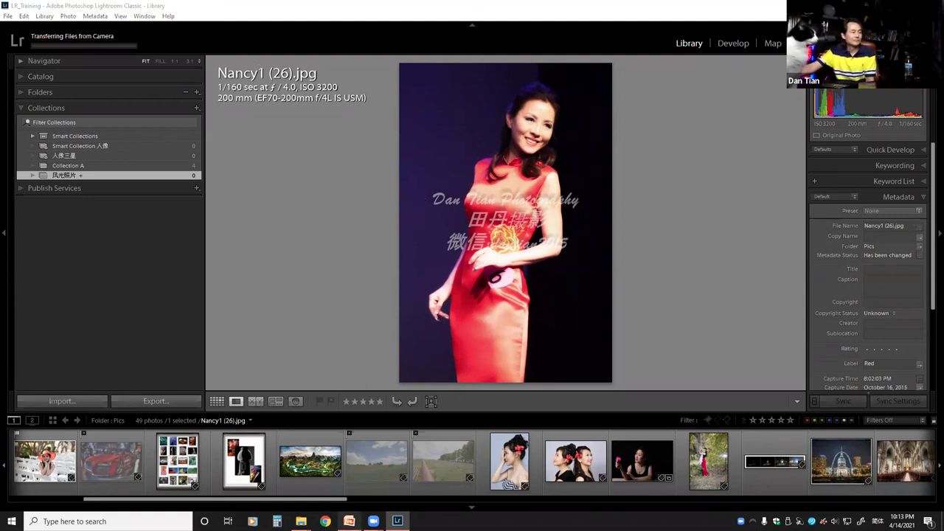
pyautogui.click(350, 521)
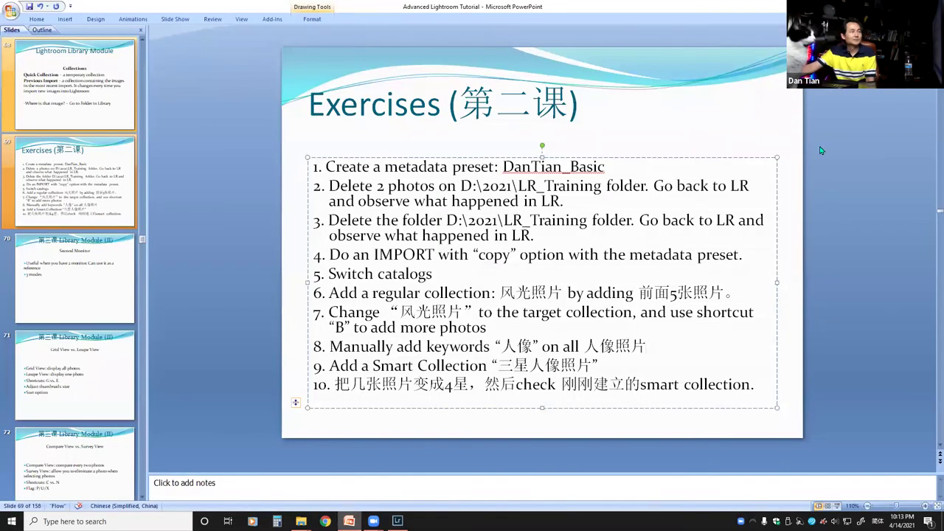